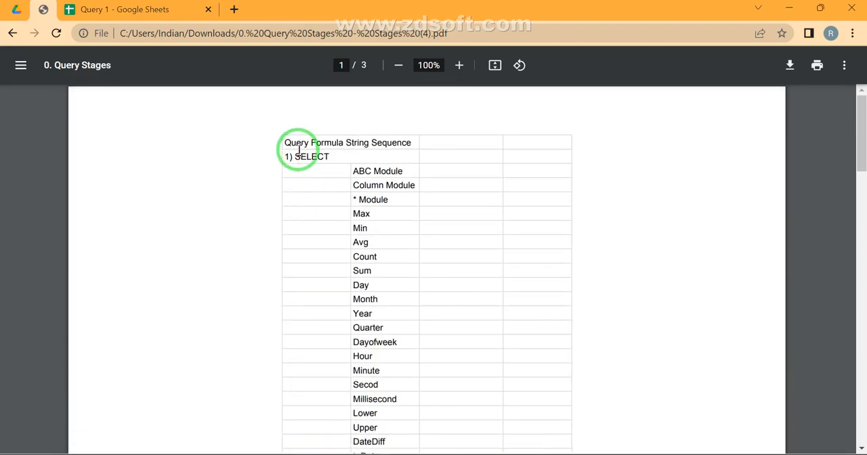
# - Review the WHERE operators in the Query Stages PDF, from is Null through the text conditions such as Starts With
pyautogui.scroll(-3, 319, 319)
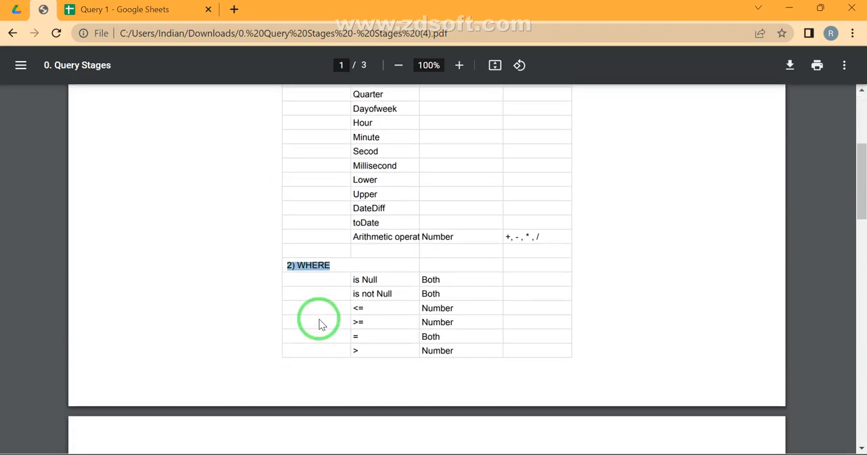
pyautogui.scroll(-2, 395, 325)
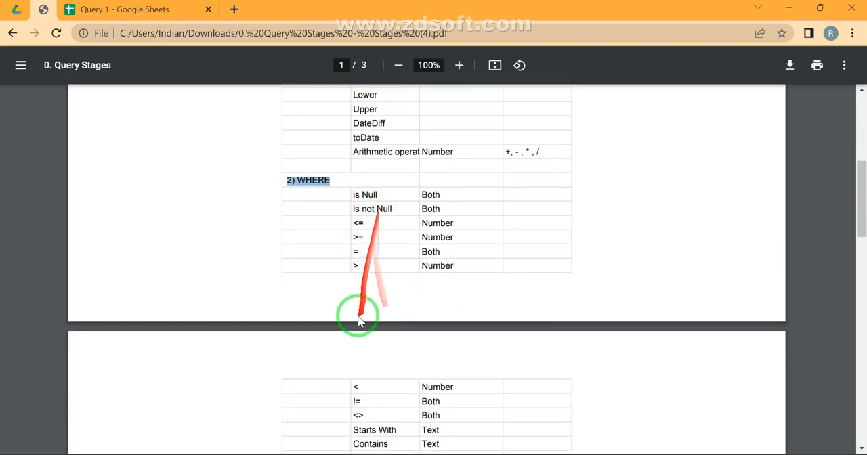
pyautogui.click(362, 414)
pyautogui.moveTo(363, 413); pyautogui.dragTo(348, 178)
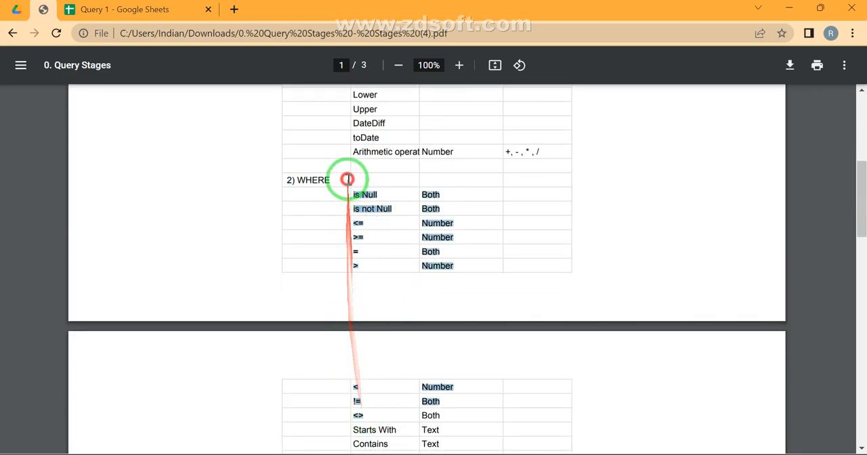
pyautogui.scroll(-2, 348, 179)
pyautogui.scroll(-1, 347, 179)
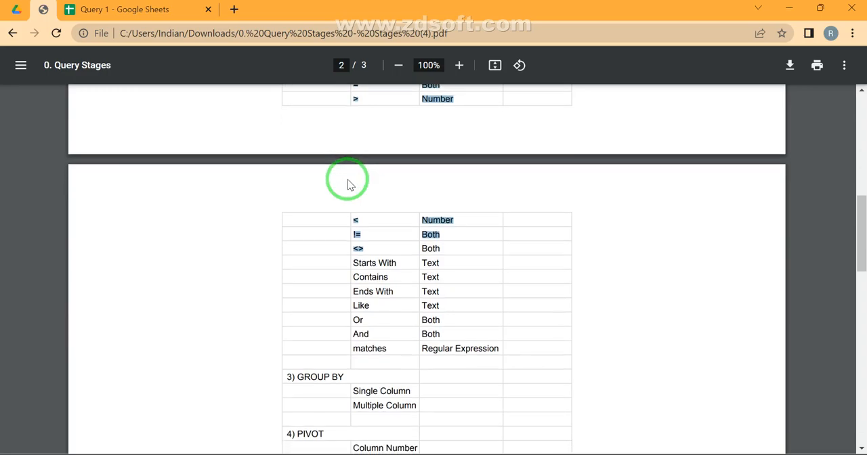
pyautogui.click(354, 259)
pyautogui.tripleClick(354, 260)
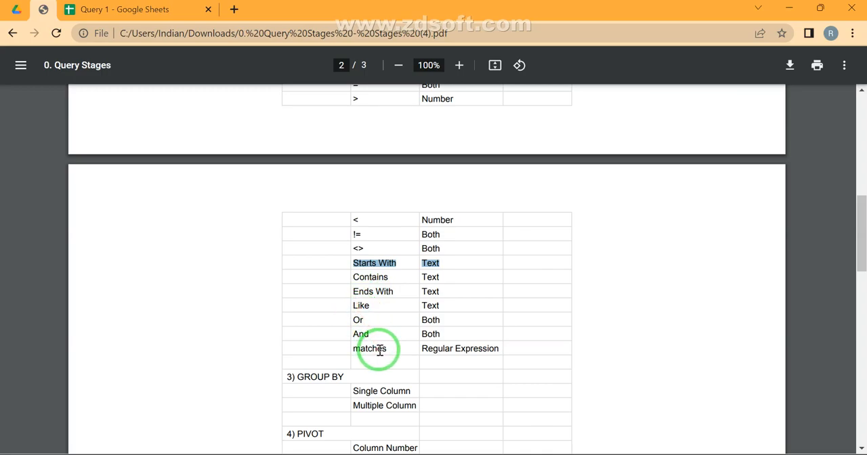
# - Switch to the Query 1 spreadsheet and examine the Data sheet's header row and the product names in column E
pyautogui.click(95, 9)
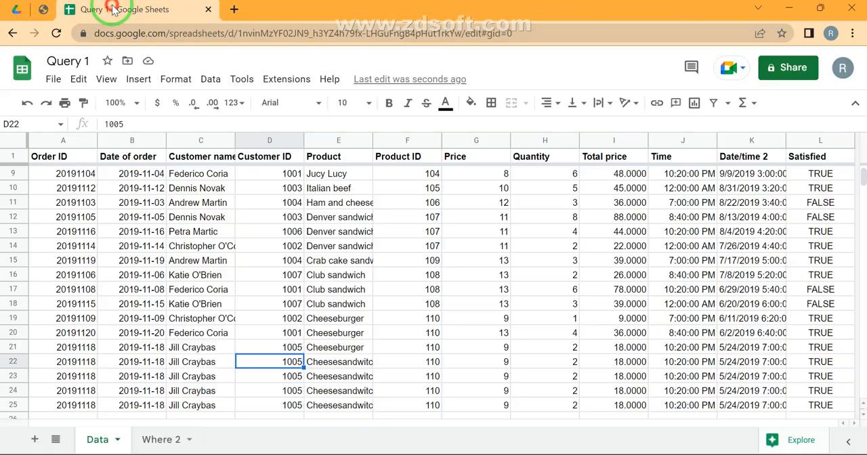
pyautogui.click(112, 362)
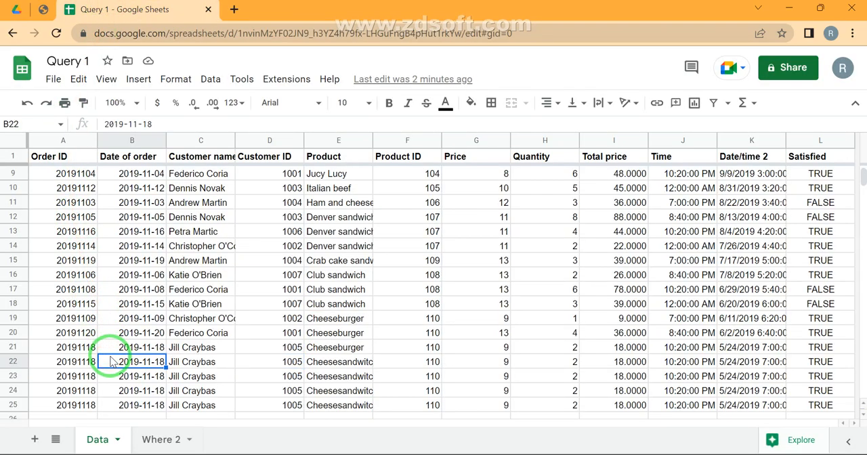
pyautogui.hotkey('ctrl', 'Home')
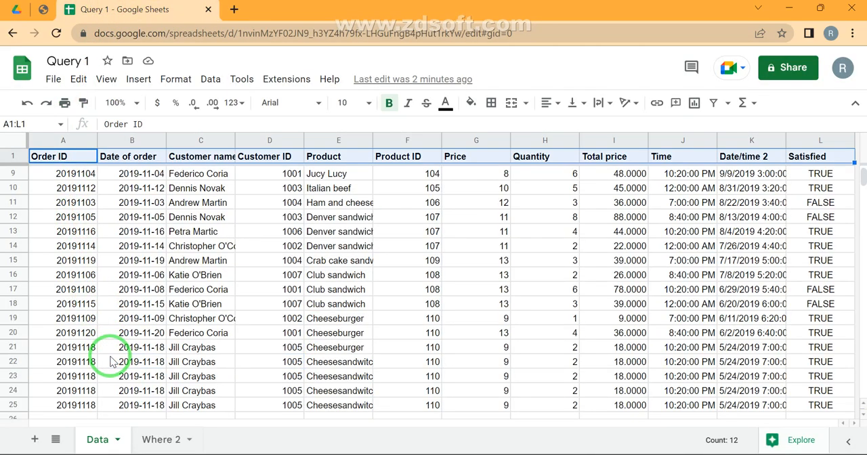
pyautogui.click(44, 9)
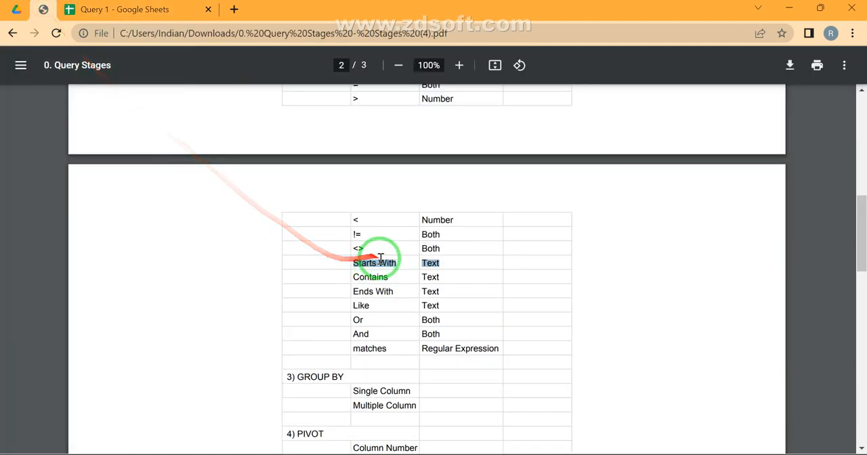
pyautogui.click(163, 9)
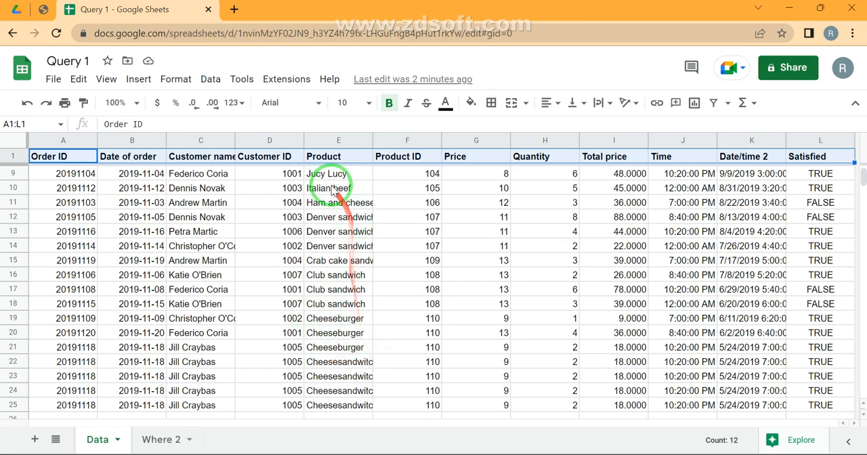
pyautogui.scroll(3, 332, 192)
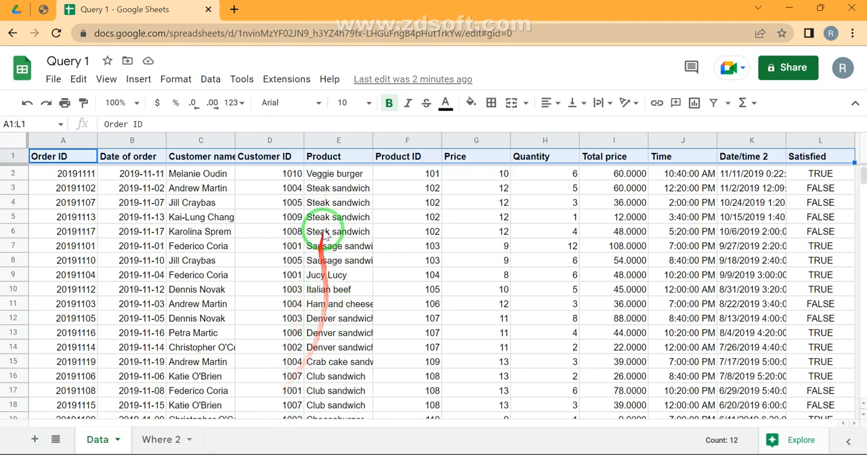
pyautogui.scroll(-3, 309, 308)
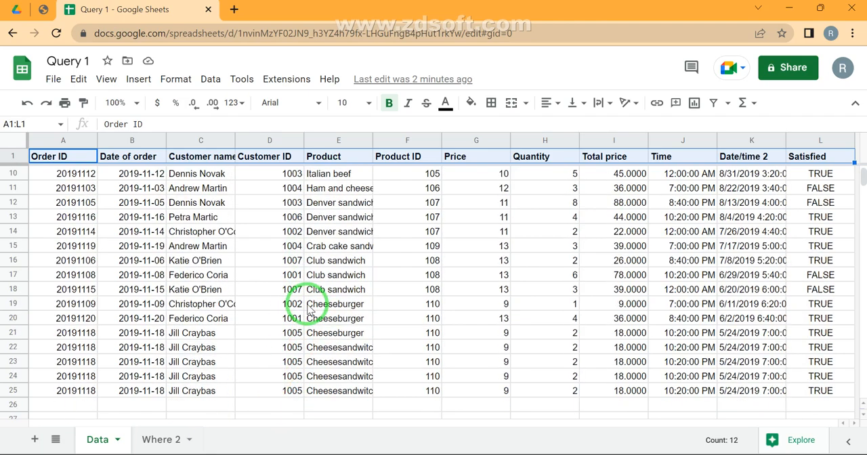
# - Replace the formula in cell A1 of the Where 2 sheet with a new QUERY using the range Data!A:L
pyautogui.click(174, 442)
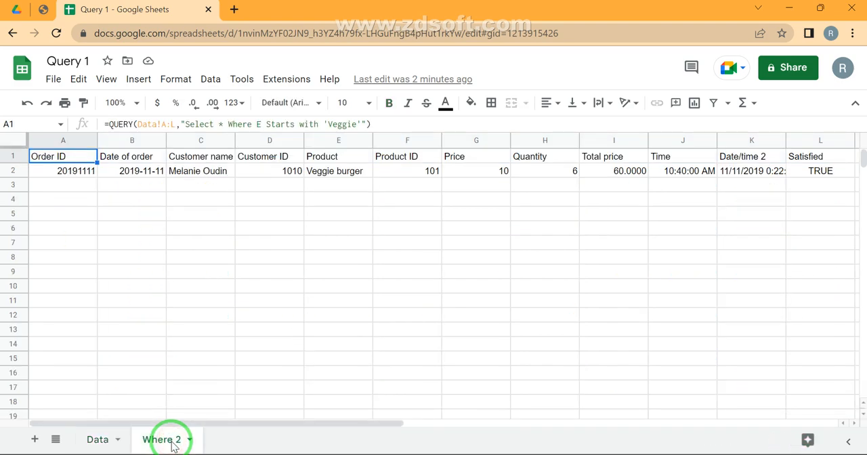
pyautogui.press('Delete')
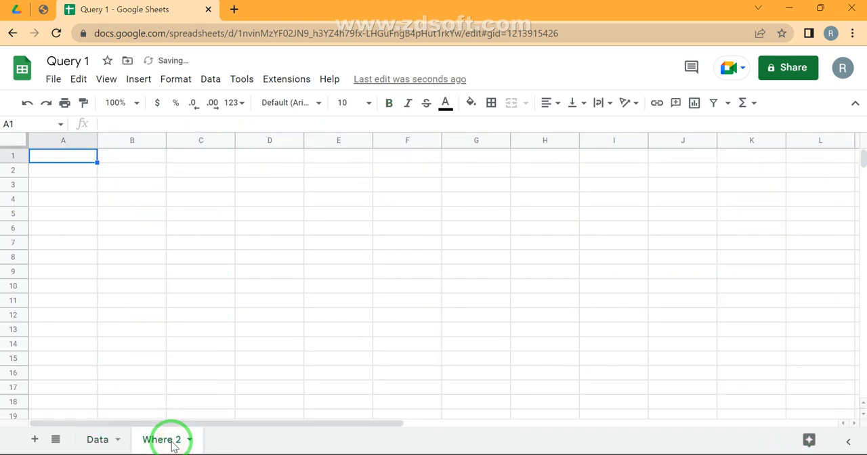
pyautogui.write('=que')
pyautogui.press('Tab')
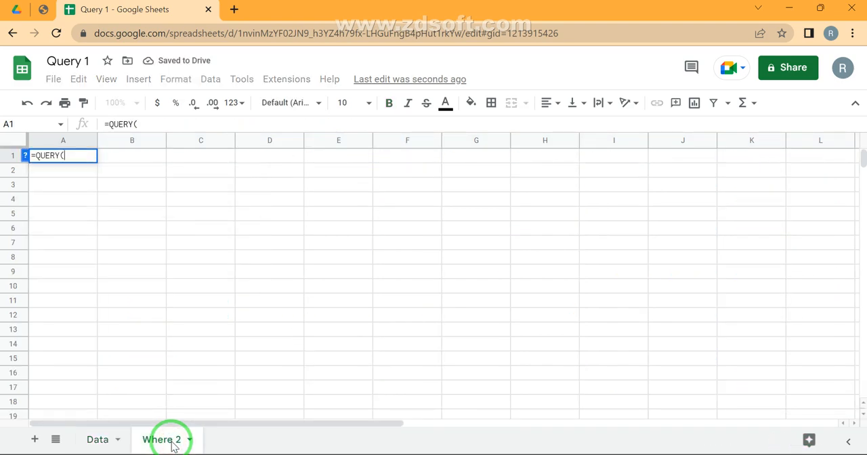
pyautogui.click(99, 441)
pyautogui.write(':L')
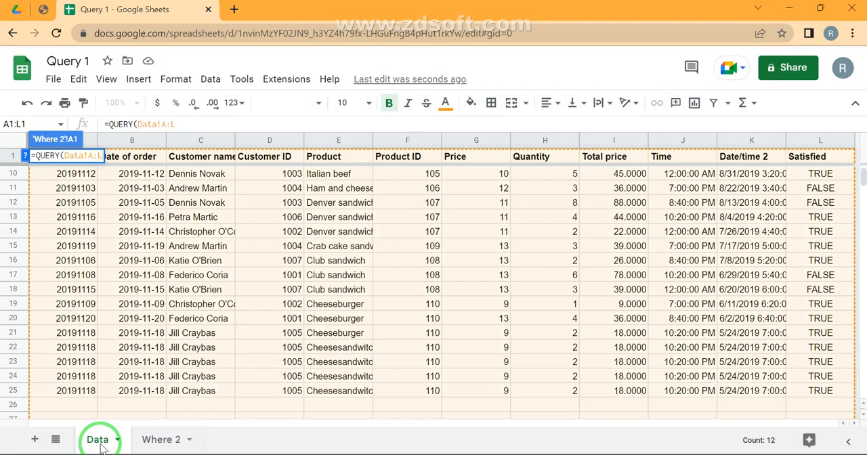
pyautogui.write(',""')
pyautogui.write('Select')
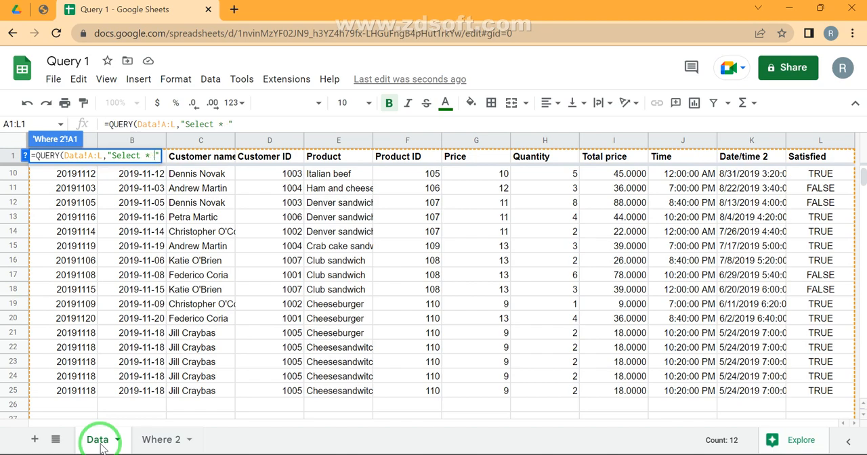
# - Complete the formula with the query string "Select * Where E starts with 'Cheese' "
pyautogui.write('* Where E stats')
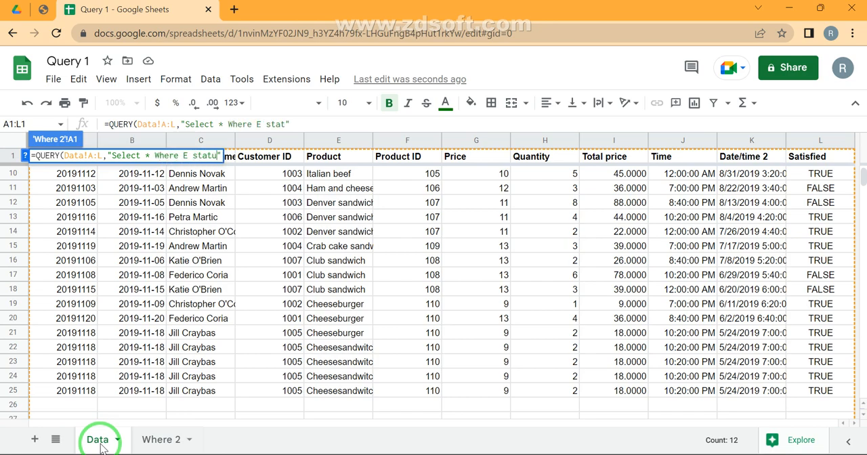
pyautogui.press('BackSpace')
pyautogui.write("s with 'Chee")
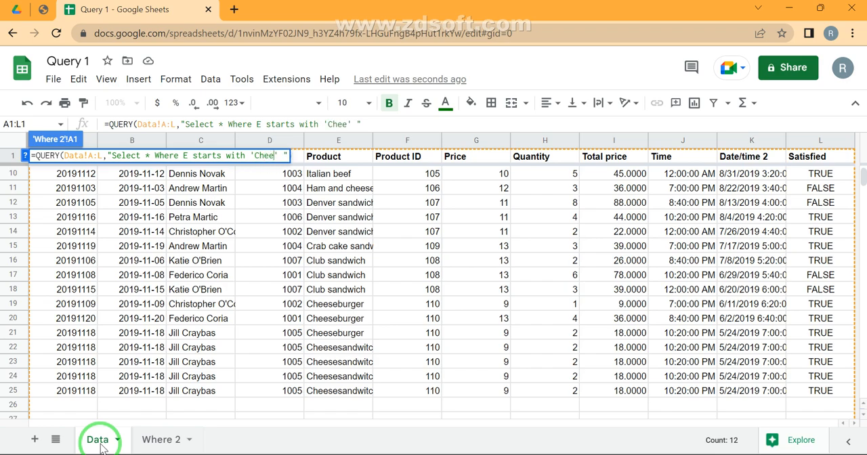
pyautogui.write(')')
pyautogui.press('Return')
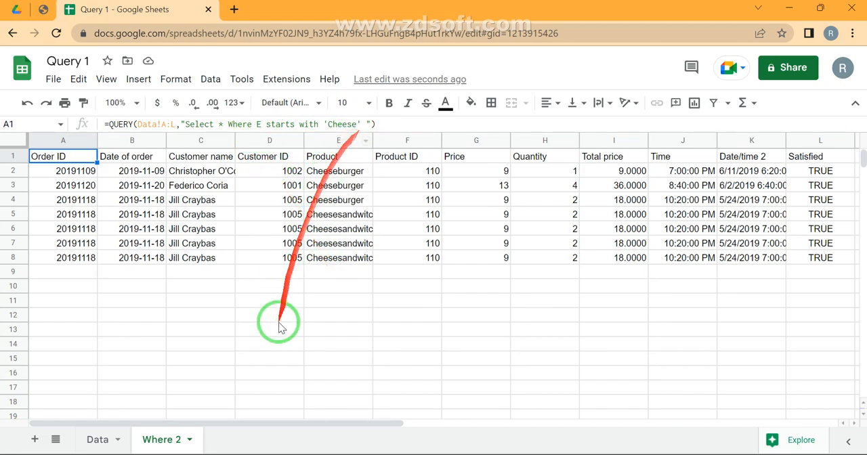
# - Check the product names in the Data sheet and shorten the Where 2 query's starts with criterion to 'C'
pyautogui.click(97, 439)
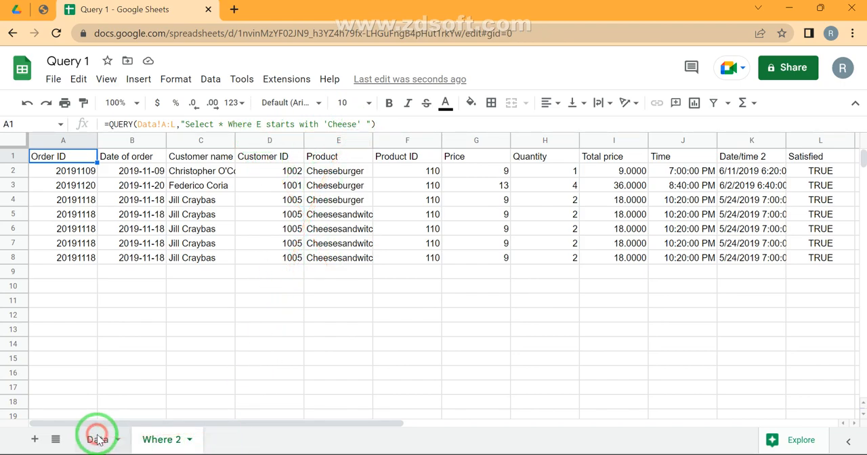
pyautogui.scroll(3, 332, 230)
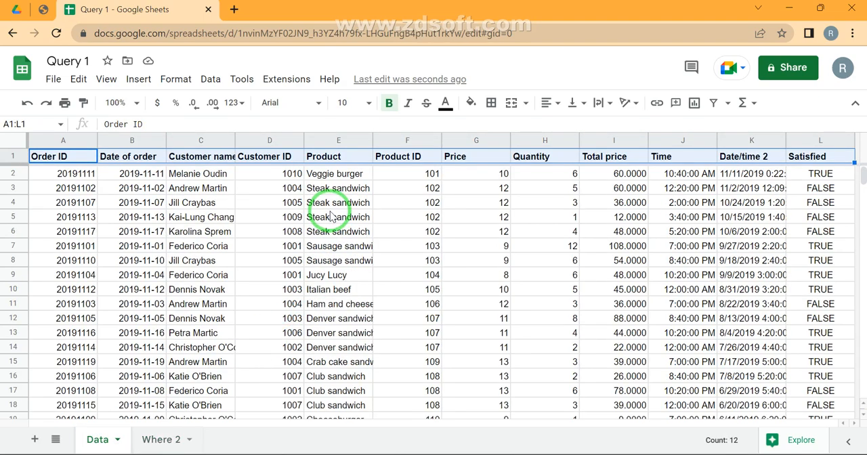
pyautogui.click(163, 440)
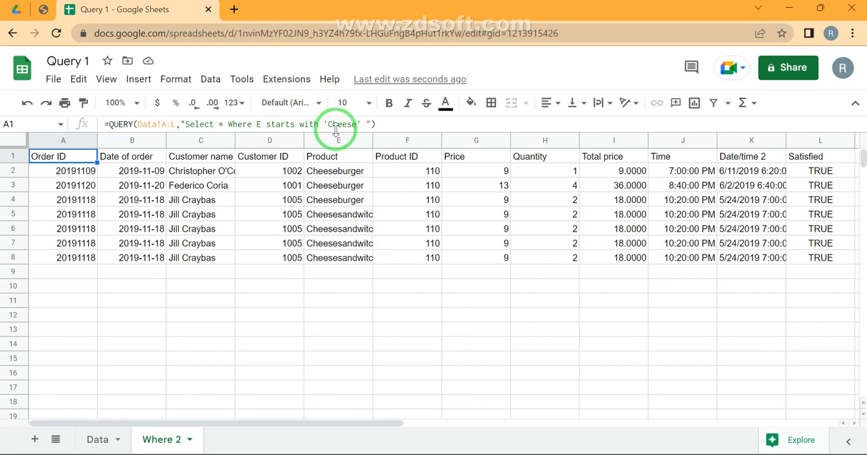
pyautogui.click(333, 125)
pyautogui.hotkey('ctrl', 'shift', 'Right')
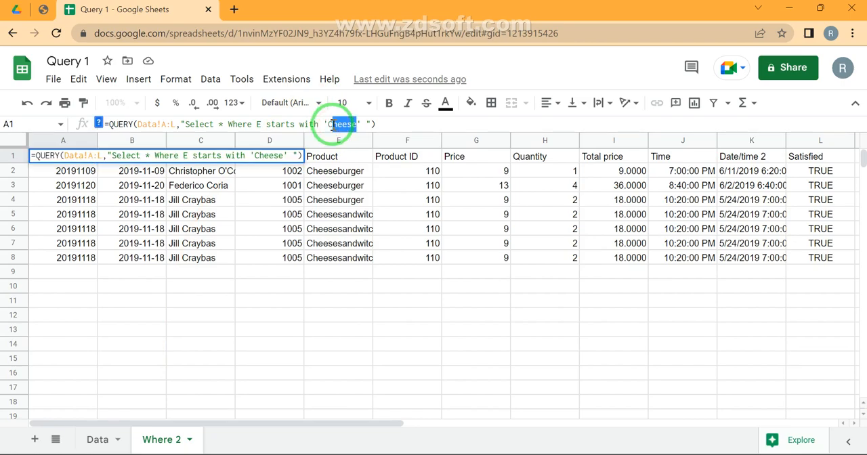
pyautogui.press('BackSpace')
pyautogui.press('Return')
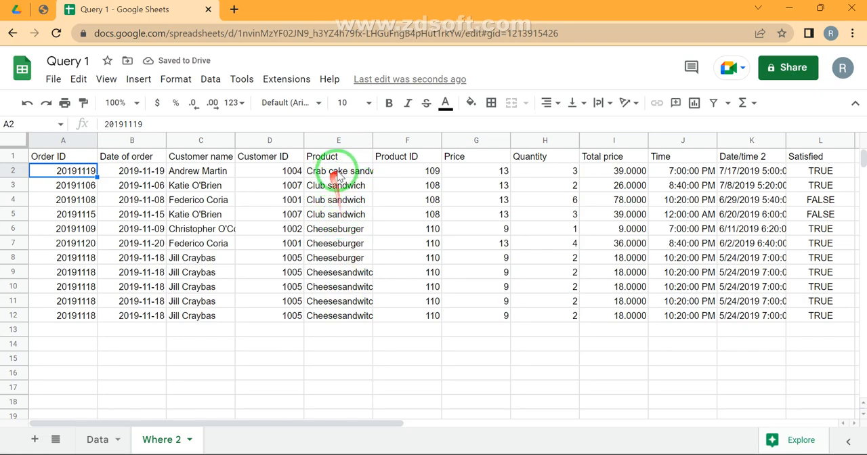
# - Change the condition in the A1 query from starts with to Ends with
pyautogui.click(30, 155)
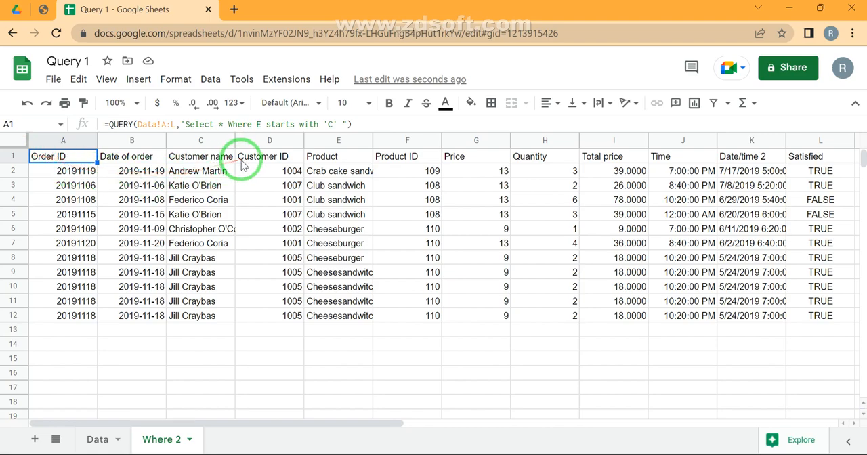
pyautogui.click(270, 126)
pyautogui.doubleClick(268, 124)
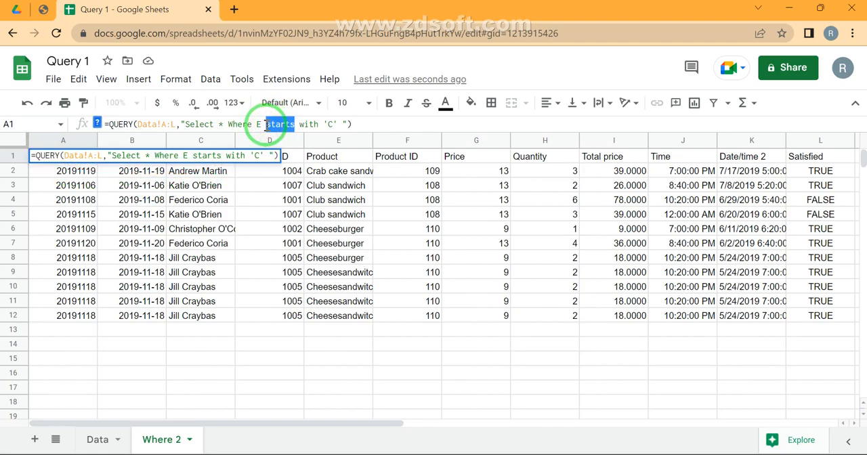
pyautogui.write('ends')
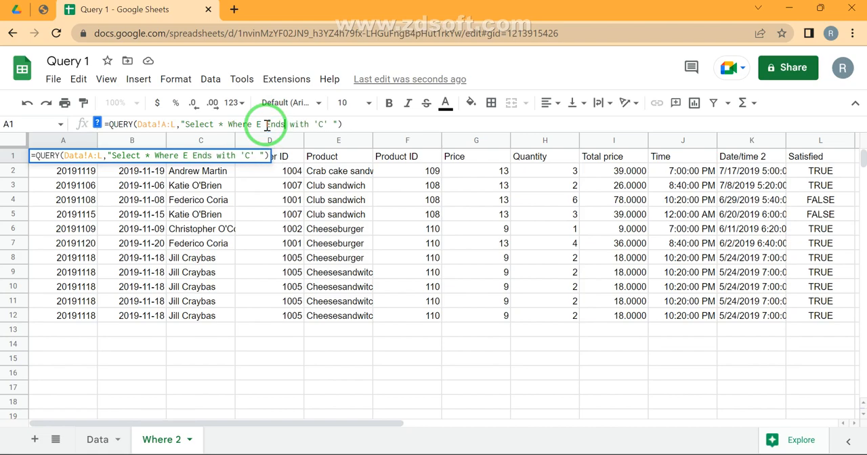
pyautogui.press('Return')
# - Examine how the product names in column E of the Data sheet end
pyautogui.click(101, 439)
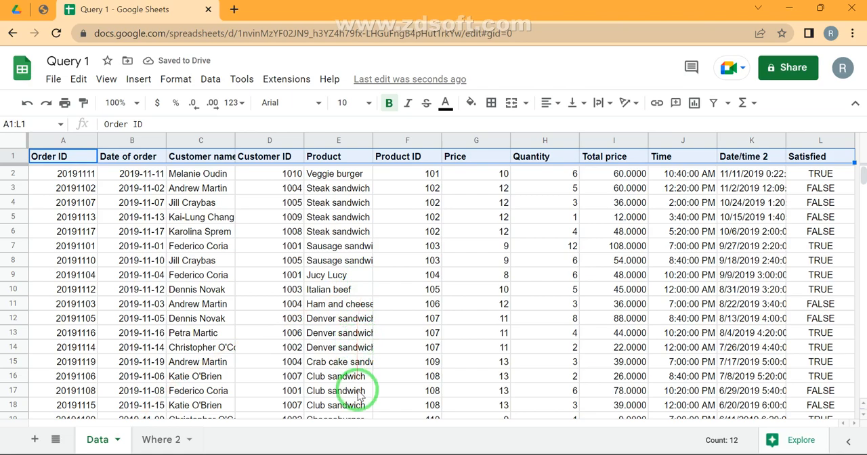
pyautogui.scroll(-2, 359, 396)
pyautogui.scroll(-1, 359, 396)
pyautogui.scroll(4, 359, 397)
pyautogui.scroll(-2, 359, 396)
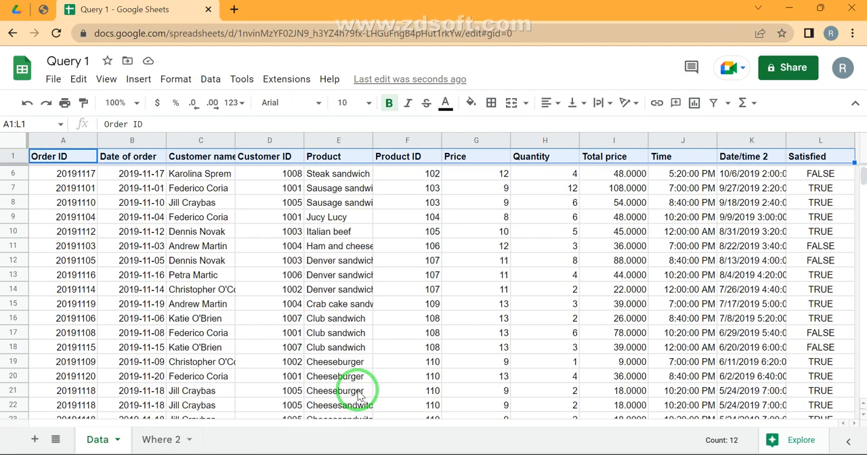
pyautogui.scroll(-2, 359, 396)
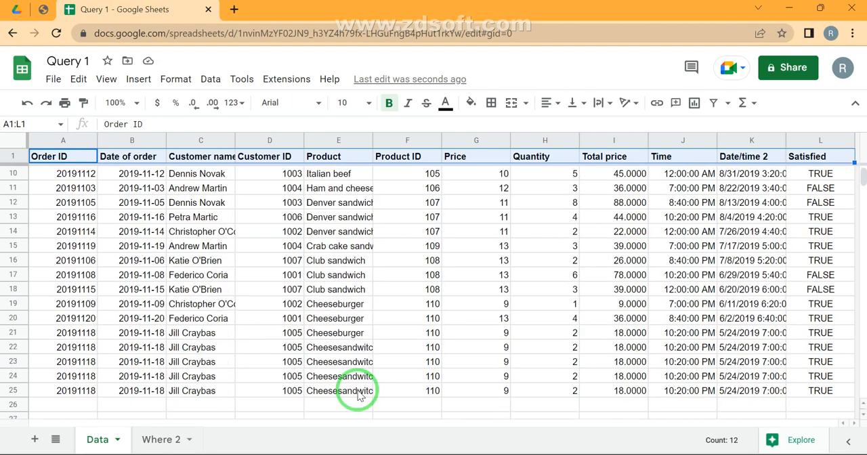
pyautogui.click(362, 351)
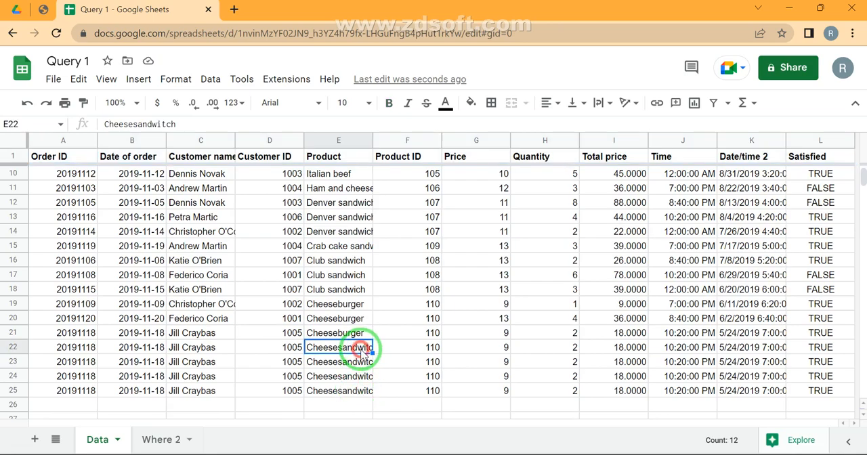
# - Set the Ends with criterion in the Where 2 sheet's A1 query to 'ch'
pyautogui.click(155, 441)
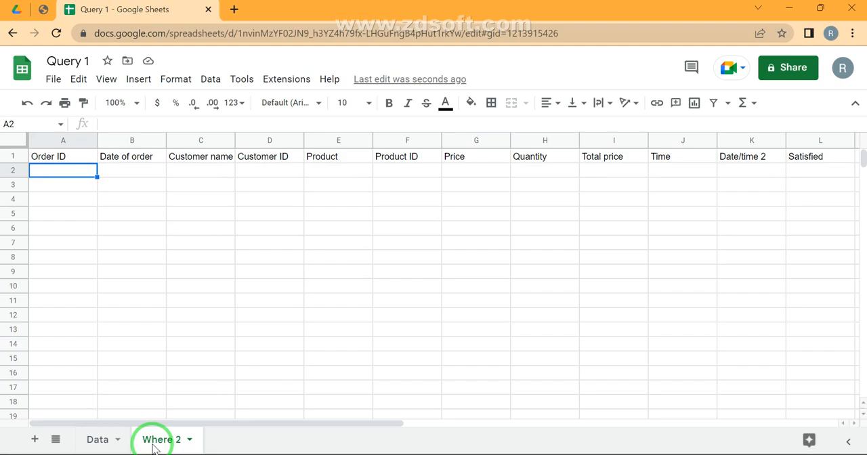
pyautogui.press('Up')
pyautogui.press('Return')
pyautogui.hotkey('shift', 'Left')
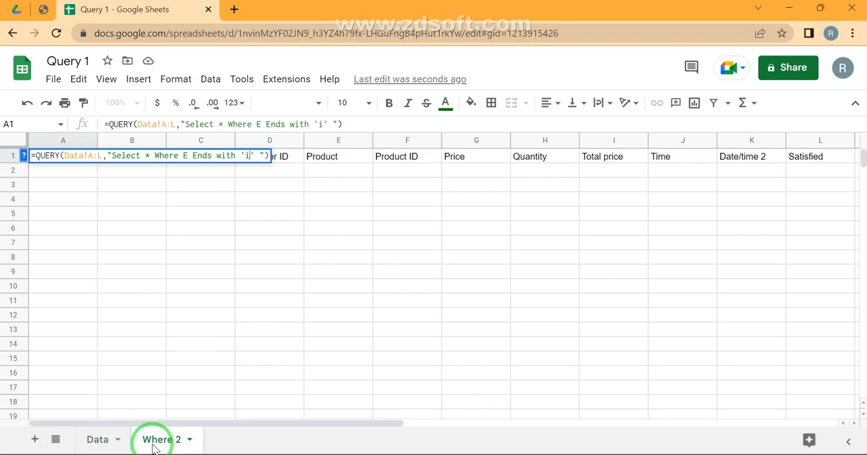
pyautogui.write('ch')
pyautogui.press('Return')
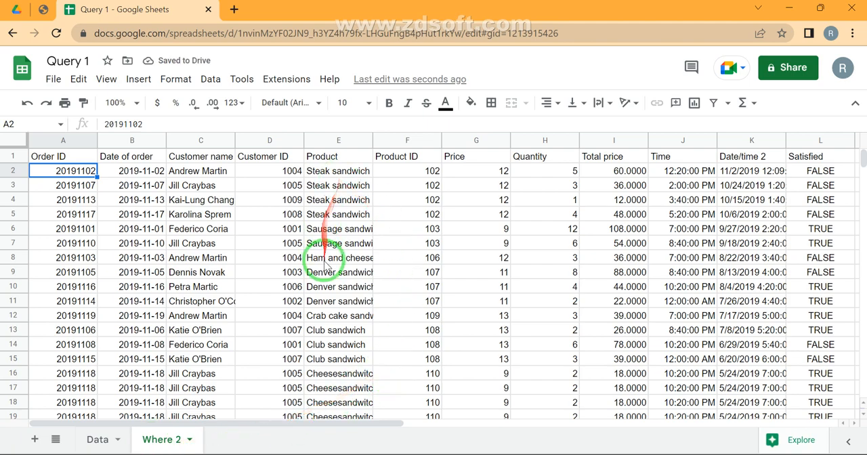
# - Review the products returned by the Ends with 'ch' query down to the last row, then check its formula in A1
pyautogui.scroll(-1, 327, 266)
pyautogui.scroll(-1, 327, 266)
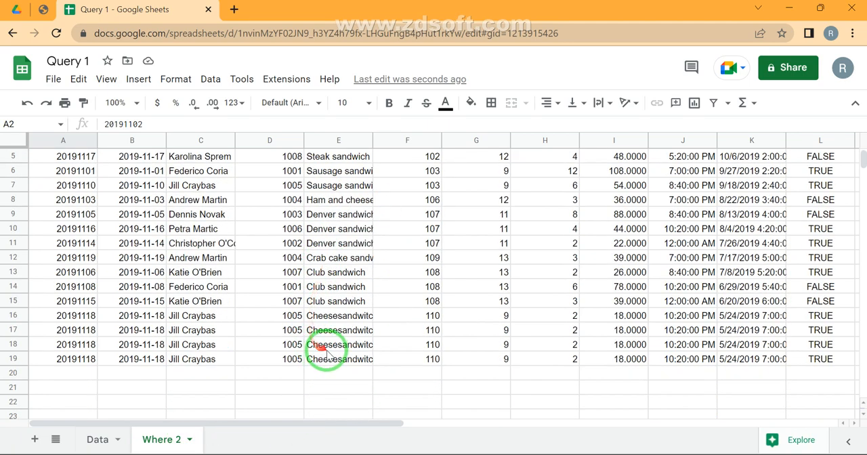
pyautogui.scroll(3, 339, 203)
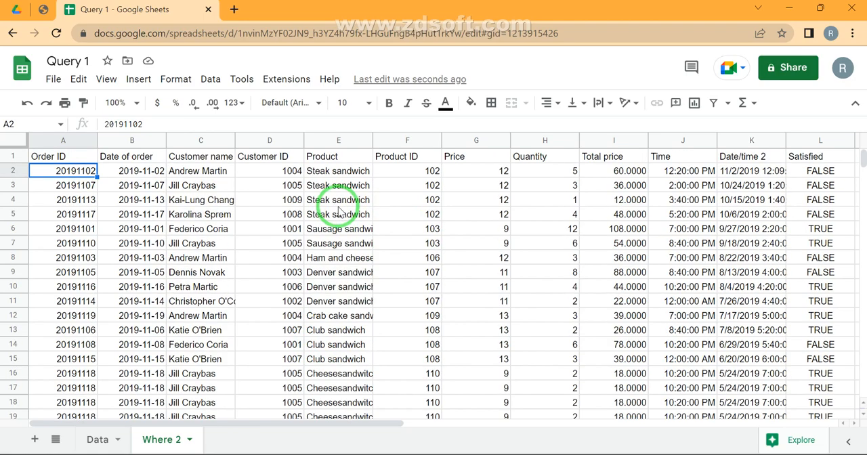
pyautogui.click(82, 157)
pyautogui.hotkey('ctrl', 'shift', 'Right')
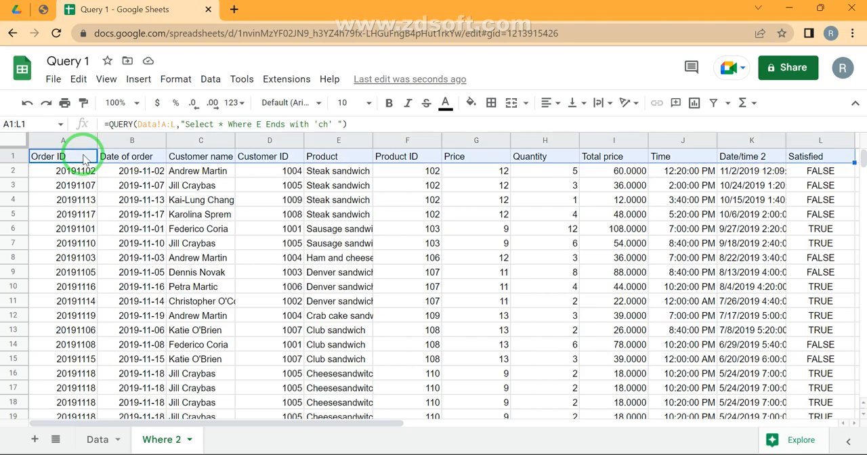
pyautogui.hotkey('ctrl', 'shift', 'Left')
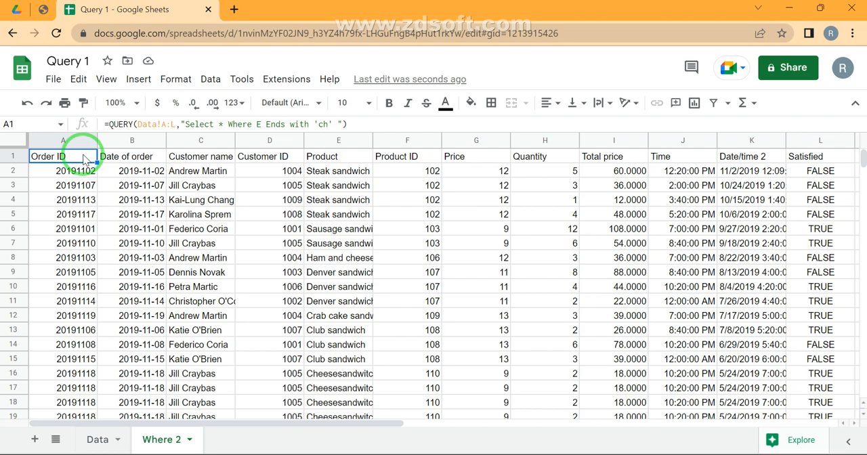
# - Change the condition in the A1 query from Ends with back to Starts with
pyautogui.click(266, 123)
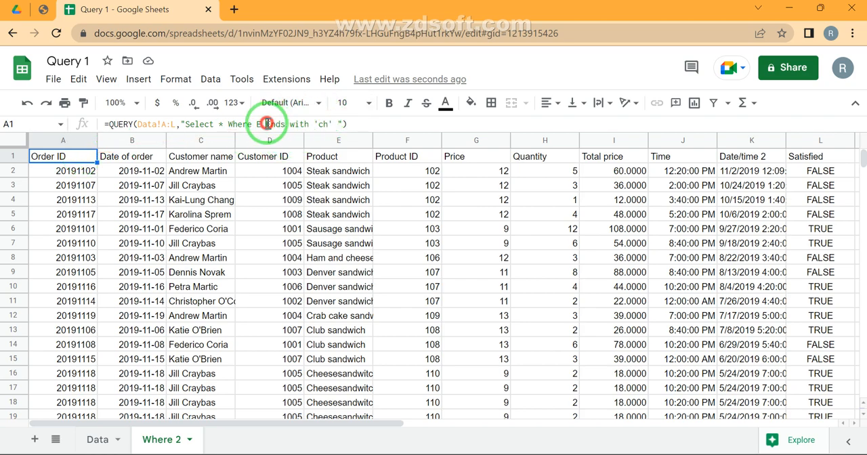
pyautogui.doubleClick(267, 123)
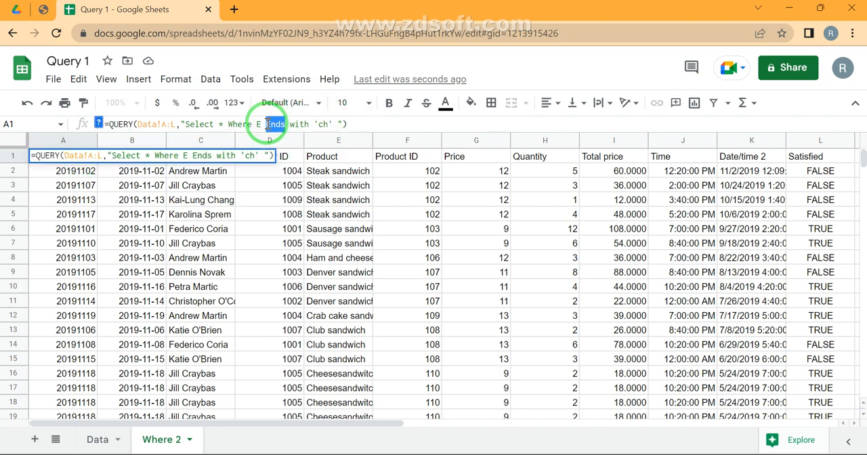
pyautogui.write('Starts')
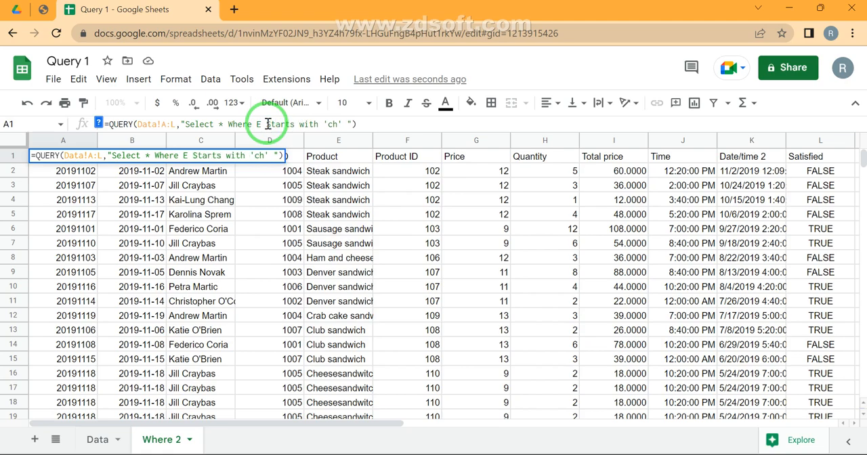
pyautogui.press('Return')
pyautogui.press('Up')
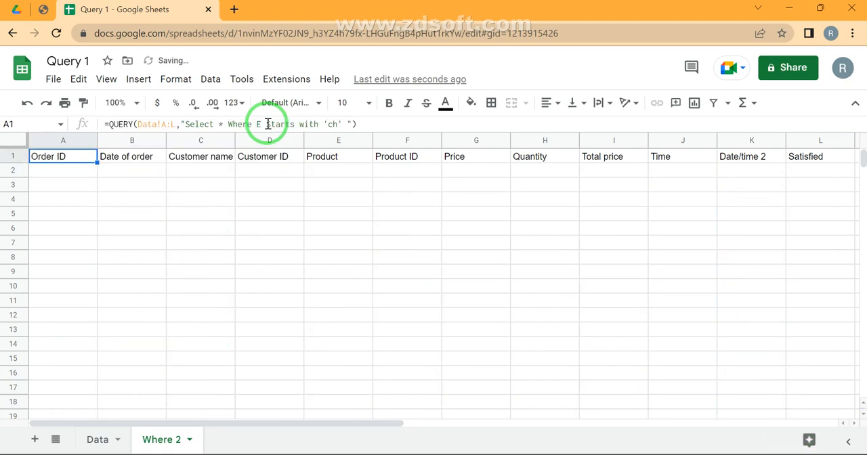
# - Set the Starts with criterion in the A1 query to 'Cheese'
pyautogui.click(335, 126)
pyautogui.press('BackSpace')
pyautogui.press('BackSpace')
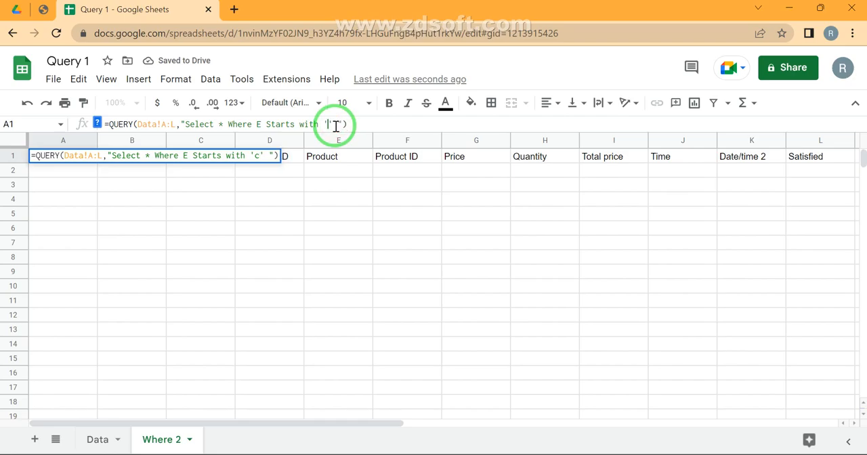
pyautogui.write('hees')
pyautogui.press('Return')
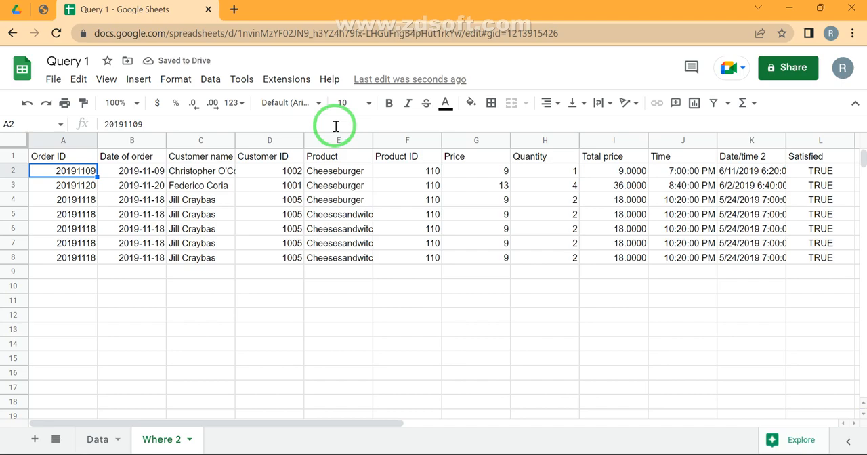
# - Change the first letter of the query's criterion to lowercase so that it reads 'cheese'
pyautogui.press('Up')
pyautogui.press('Return')
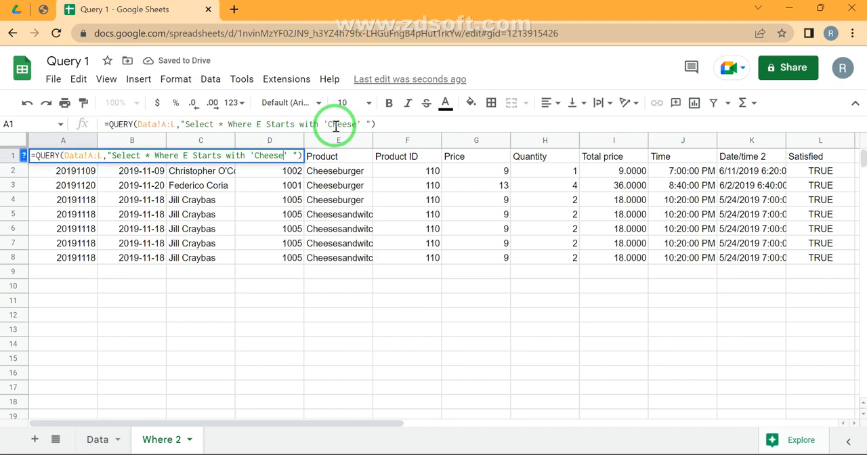
pyautogui.press('Left')
pyautogui.press('Left')
pyautogui.write('c')
pyautogui.press('Return')
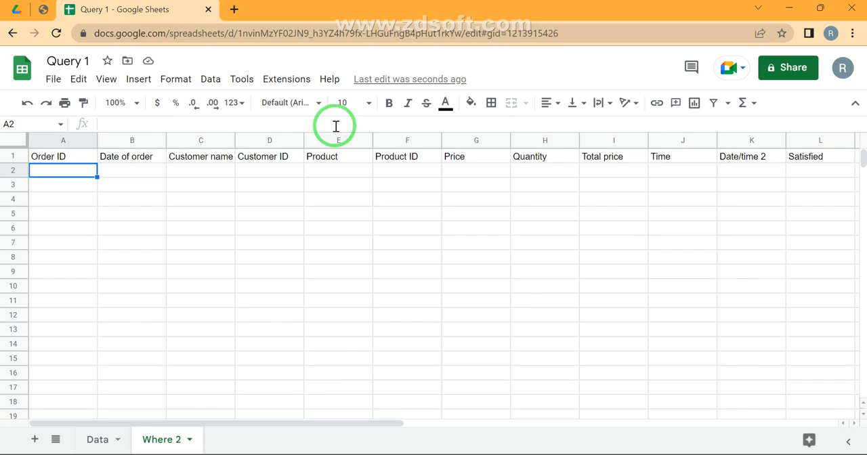
# - Wrap column E in the A1 query's Where clause in the Lower function, as Lower(E)
pyautogui.press('Up')
pyautogui.press('Return')
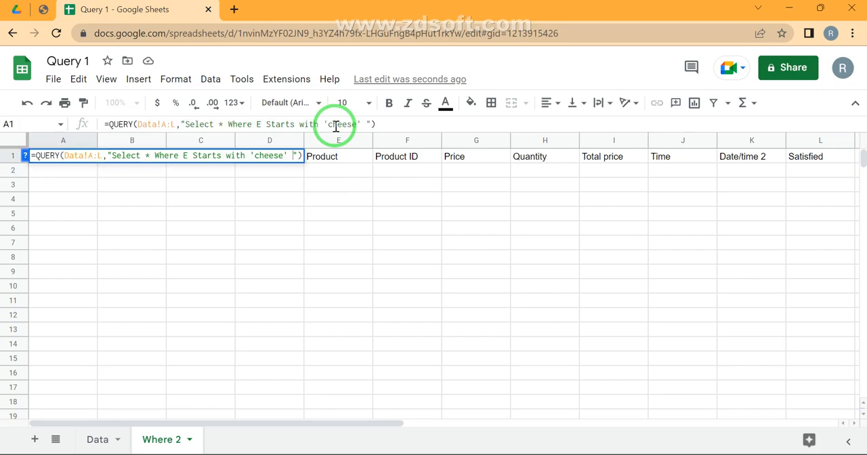
pyautogui.press('Left')
pyautogui.press('Left')
pyautogui.press('Left')
pyautogui.press('Left')
pyautogui.press('Left')
pyautogui.write('Lower(')
pyautogui.press('Right')
pyautogui.write(')')
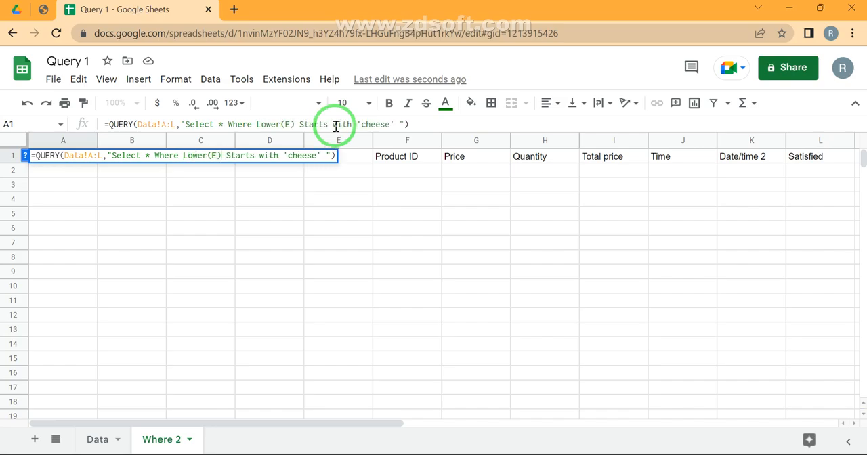
pyautogui.write('Lower(')
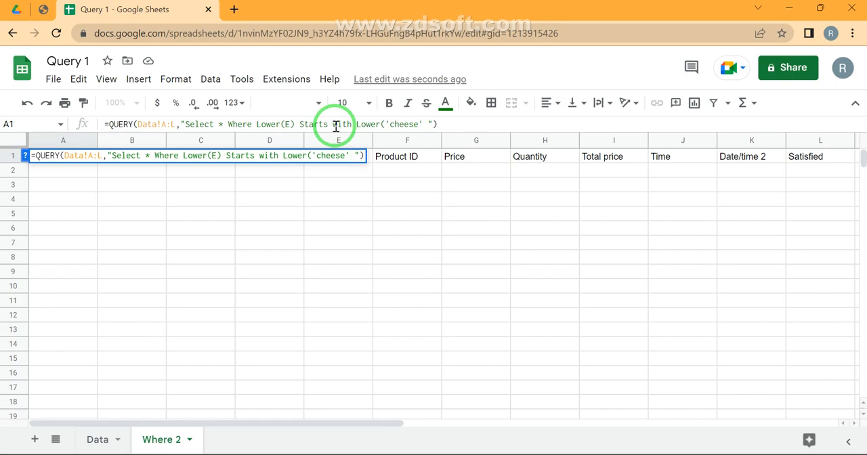
pyautogui.write(')')
# - Wrap the criterion in the Lower function as well, as Lower('cheese'), and run the A1 query
pyautogui.press('Return')
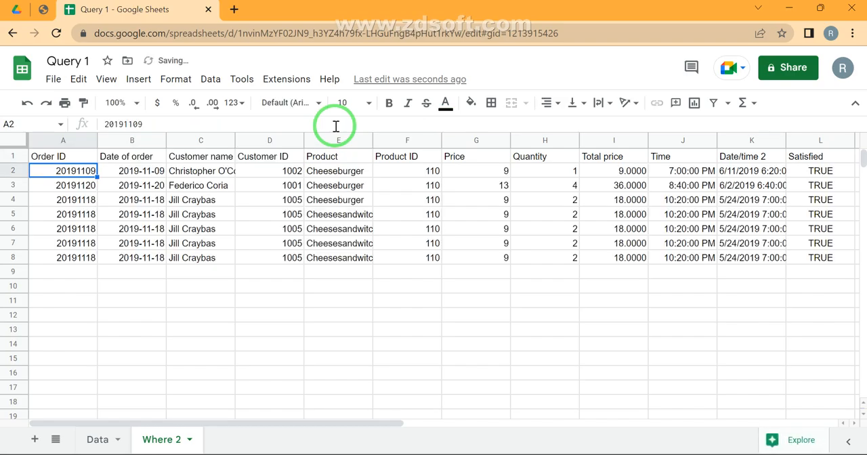
# - Check the returned products in E2:E8 and the query formula in A1
pyautogui.moveTo(329, 172); pyautogui.dragTo(321, 265)
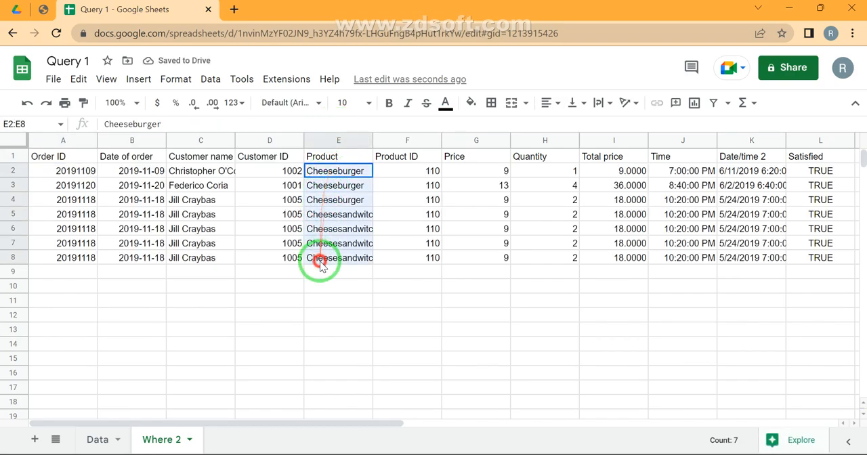
pyautogui.click(321, 263)
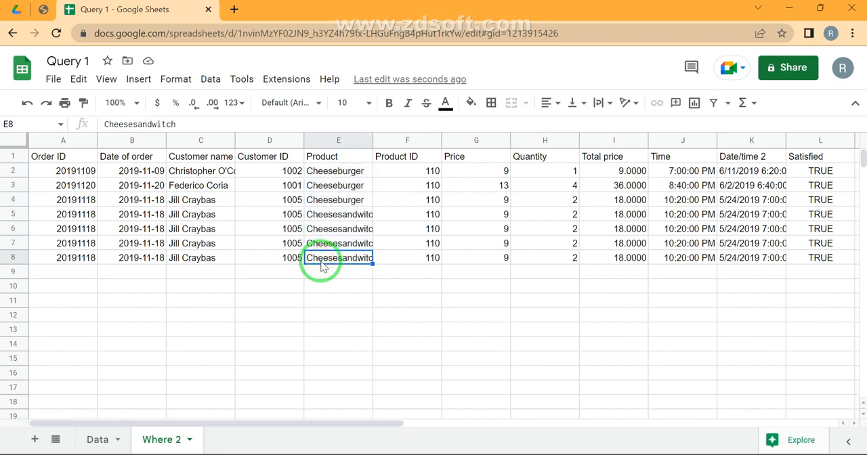
pyautogui.click(80, 155)
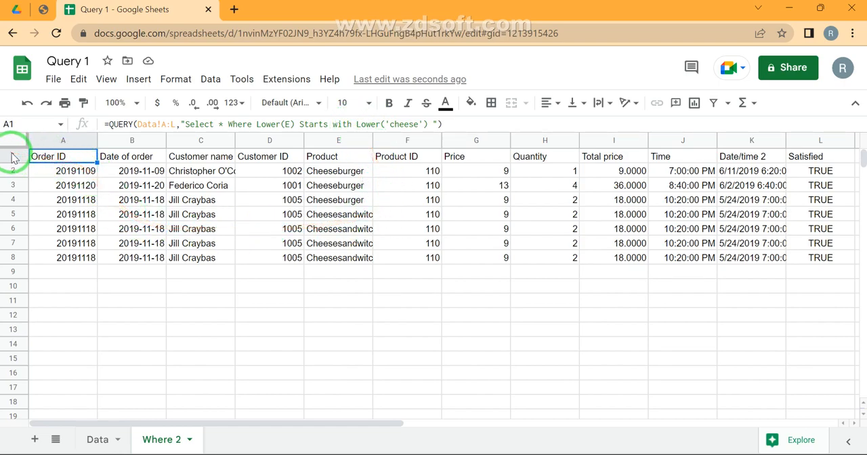
# - Replace both Lower functions in the A1 query with Upper, around column E and around 'cheese'
pyautogui.tripleClick(259, 124)
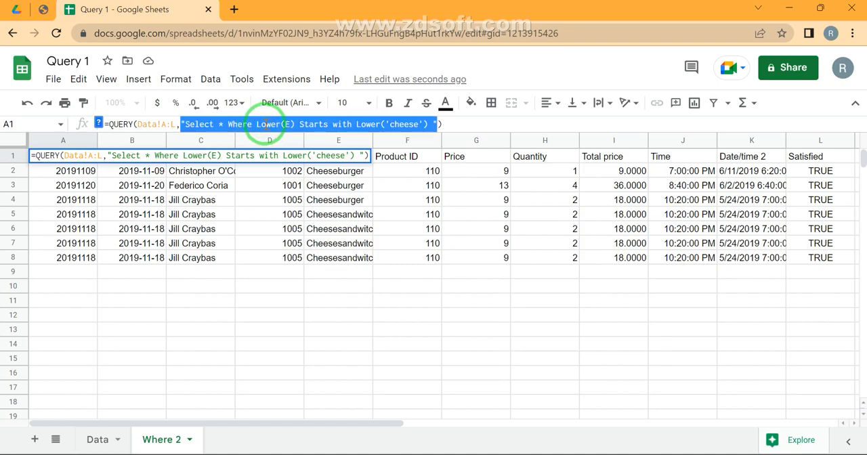
pyautogui.click(272, 126)
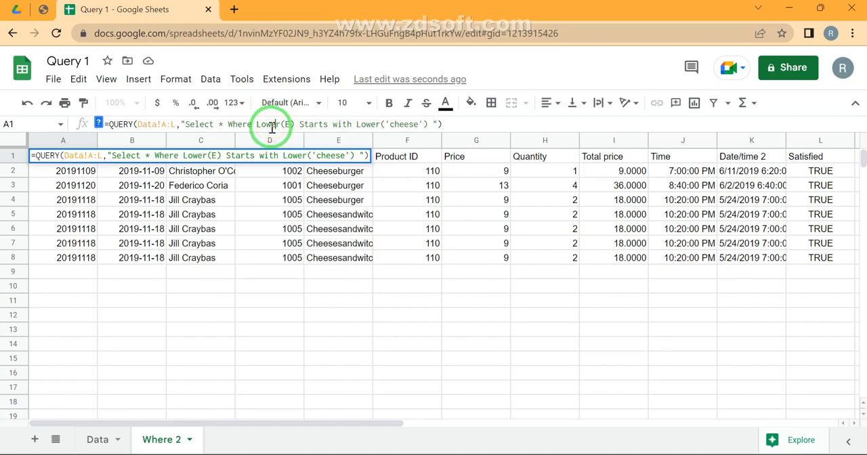
pyautogui.doubleClick(272, 126)
pyautogui.write('Uppe')
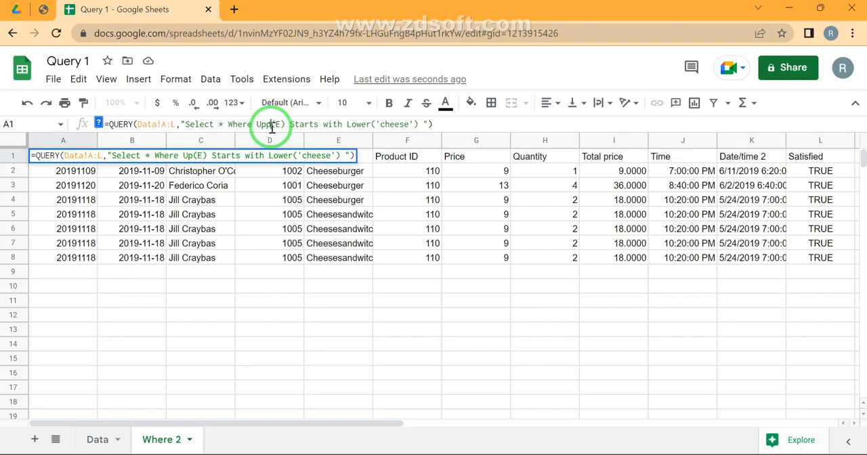
pyautogui.write('r')
pyautogui.press('Right')
pyautogui.press('Right')
pyautogui.press('Right')
pyautogui.press('Right')
pyautogui.press('Right')
pyautogui.press('Right')
pyautogui.press('Right')
pyautogui.press('Right')
pyautogui.press('Right')
pyautogui.press('Right')
pyautogui.press('Right')
pyautogui.press('Right')
pyautogui.press('Right')
pyautogui.press('Right')
pyautogui.press('Right')
pyautogui.press('Right')
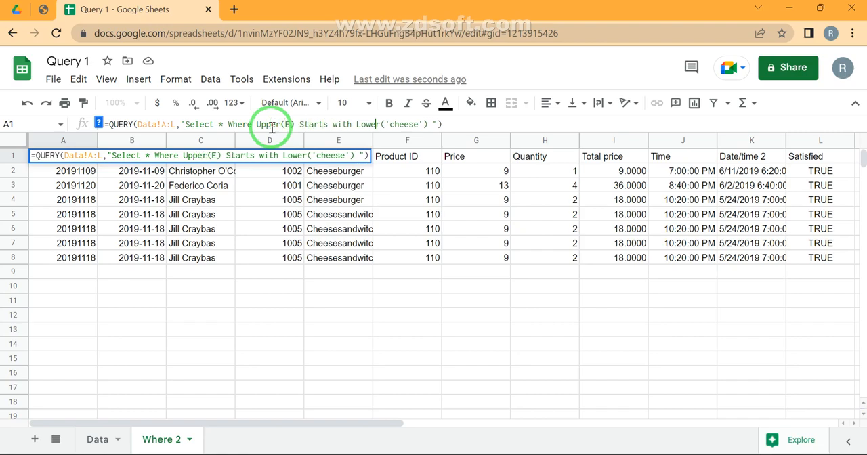
pyautogui.hotkey('ctrl', 'shift', 'Left')
pyautogui.write('Upper')
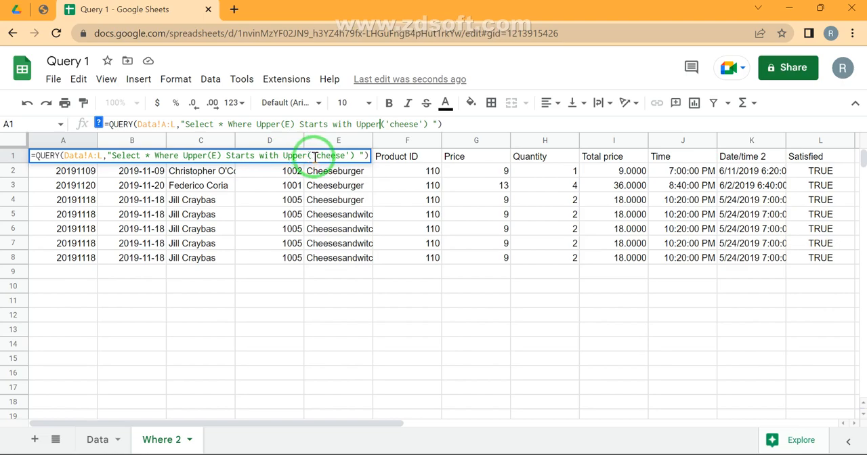
pyautogui.press('Return')
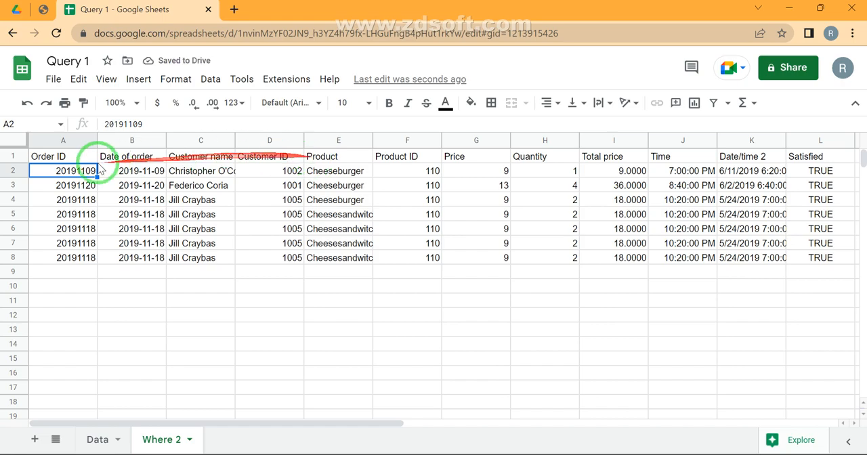
# - Insert three blank rows above the query results in the Where 2 sheet
pyautogui.click(12, 155)
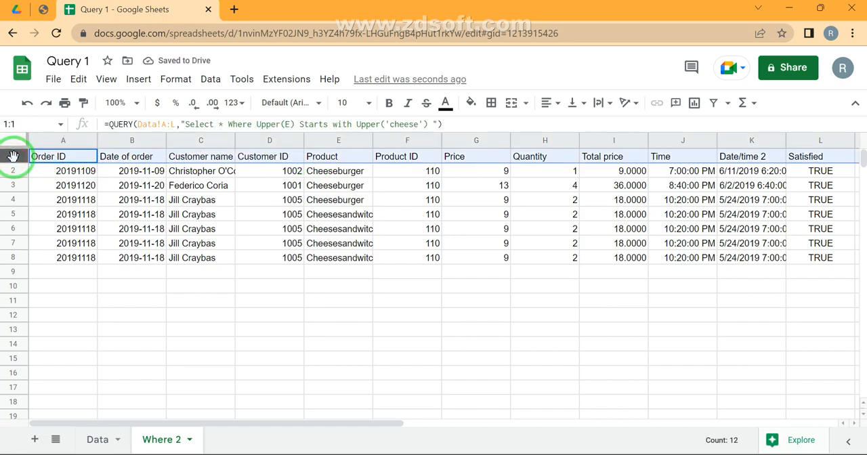
pyautogui.rightClick(13, 155)
pyautogui.click(77, 244)
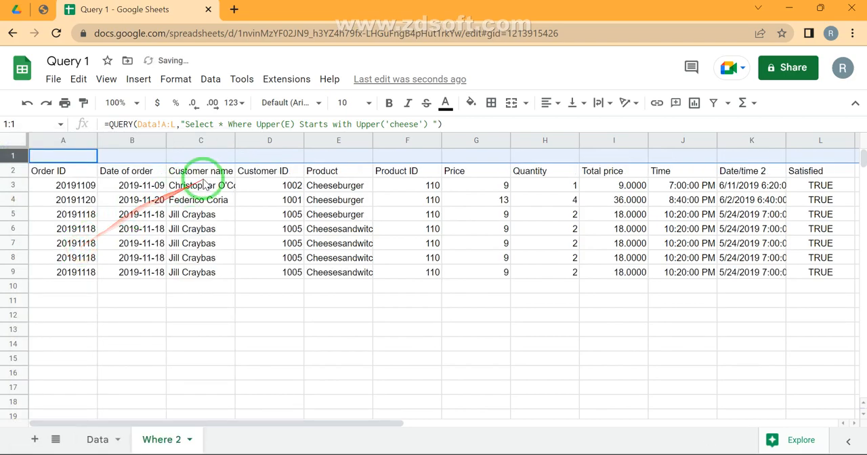
pyautogui.hotkey('ctrl', 'y')
pyautogui.hotkey('ctrl', 'y')
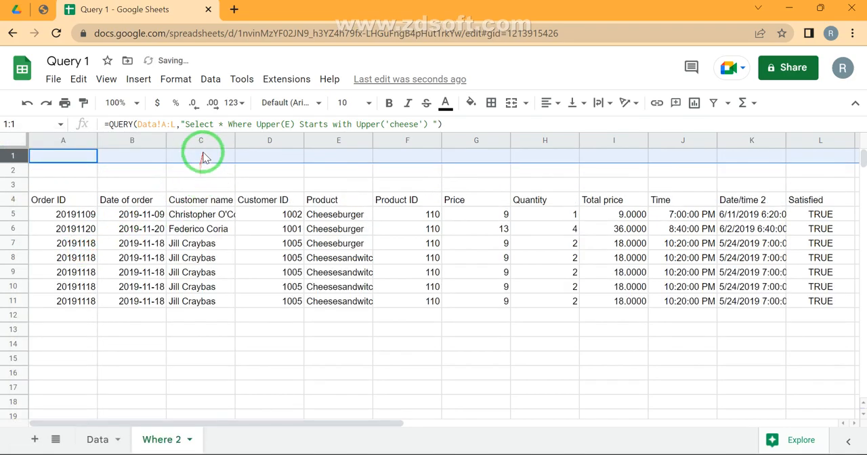
# - Enter the label 'Product Name' in cell B1, with both words capitalized
pyautogui.click(204, 155)
pyautogui.click(134, 159)
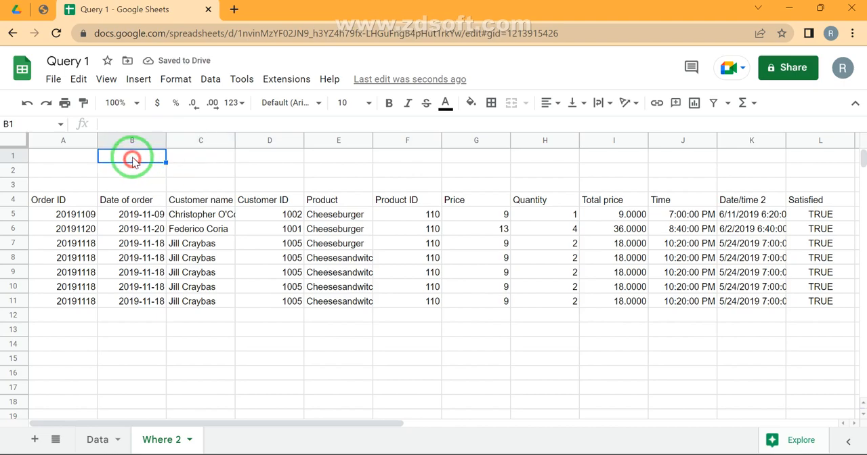
pyautogui.write('product')
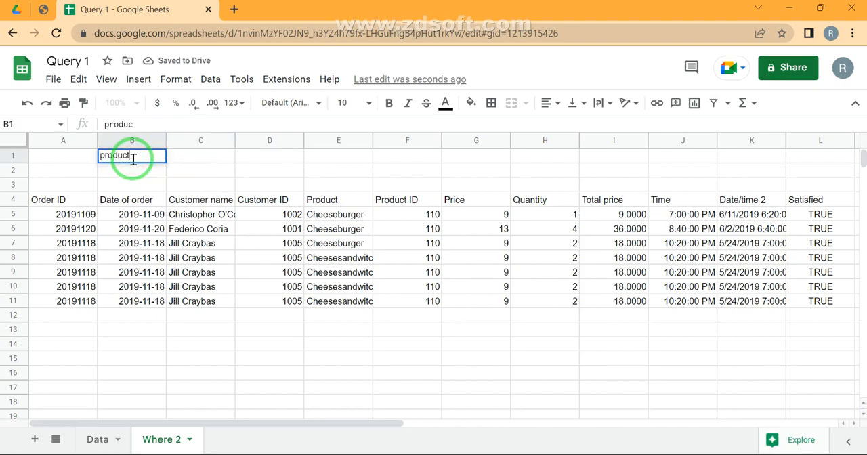
pyautogui.write(' Name')
pyautogui.press('Return')
pyautogui.press('Up')
pyautogui.press('Right')
pyautogui.press('Left')
pyautogui.doubleClick(133, 161)
pyautogui.press('Home')
pyautogui.press('Delete')
pyautogui.write('P')
pyautogui.press('Return')
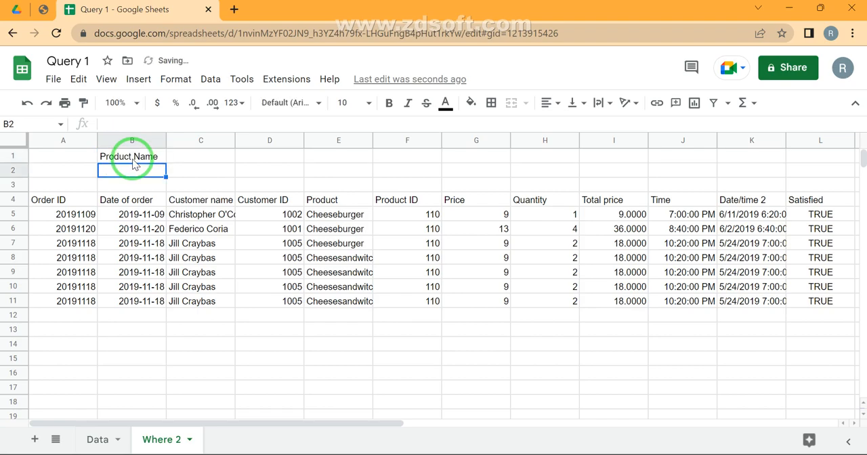
# - Enter 'Cheese' in cell C1 beside the Product Name label
pyautogui.press('Up')
pyautogui.press('Right')
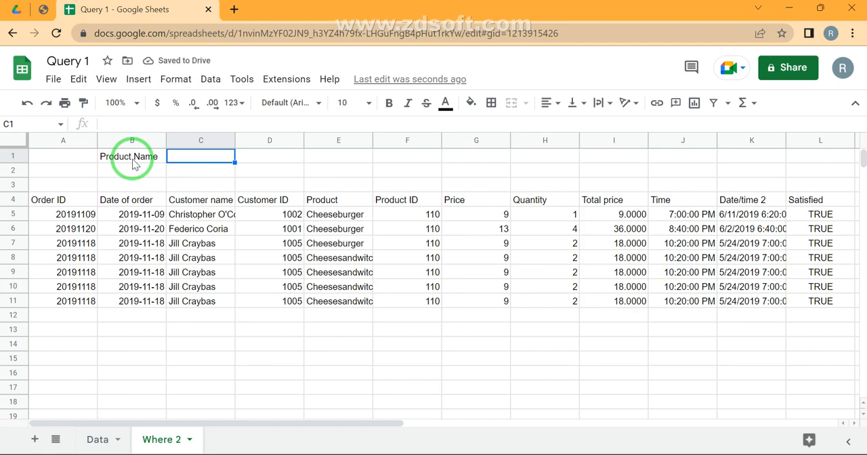
pyautogui.write('C')
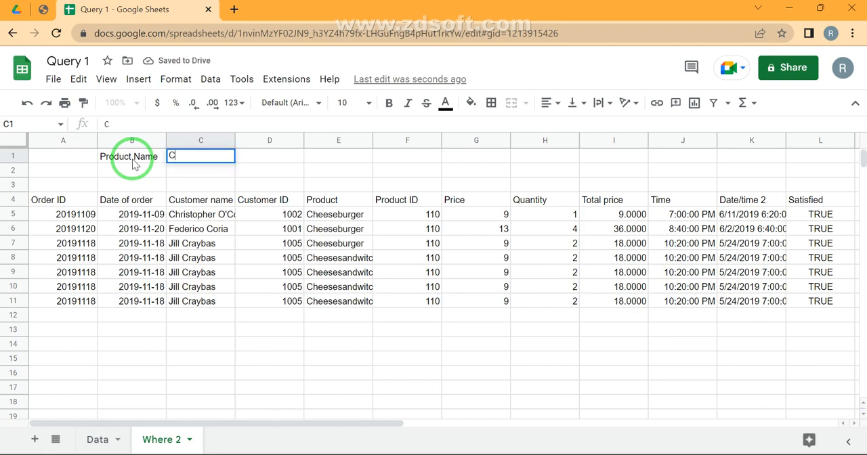
pyautogui.write('heese')
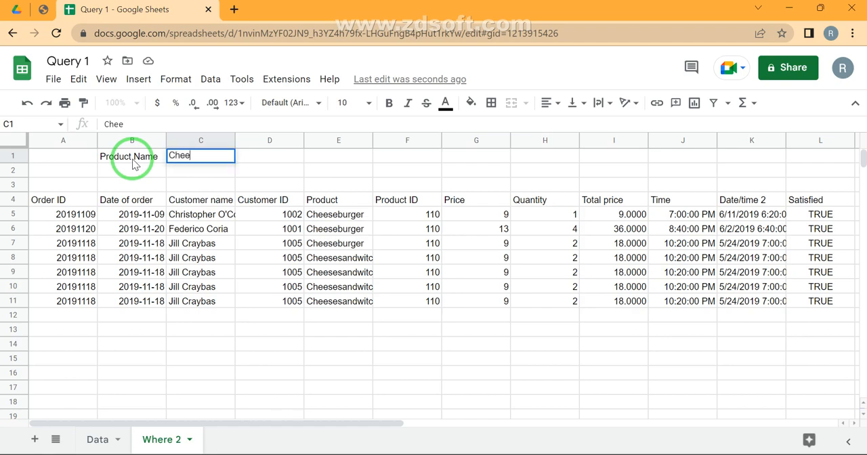
pyautogui.press('Return')
# - Remove the word cheese from between the single quotes of the second Upper function in the A4 query
pyautogui.press('Down')
pyautogui.press('Down')
pyautogui.press('Down')
pyautogui.press('Left')
pyautogui.press('Left')
pyautogui.press('Up')
pyautogui.press('Return')
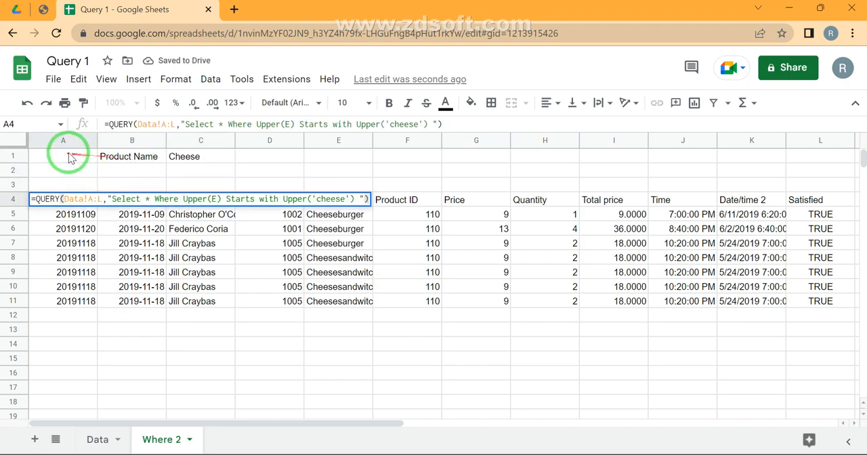
pyautogui.click(347, 198)
pyautogui.doubleClick(347, 199)
pyautogui.press('BackSpace')
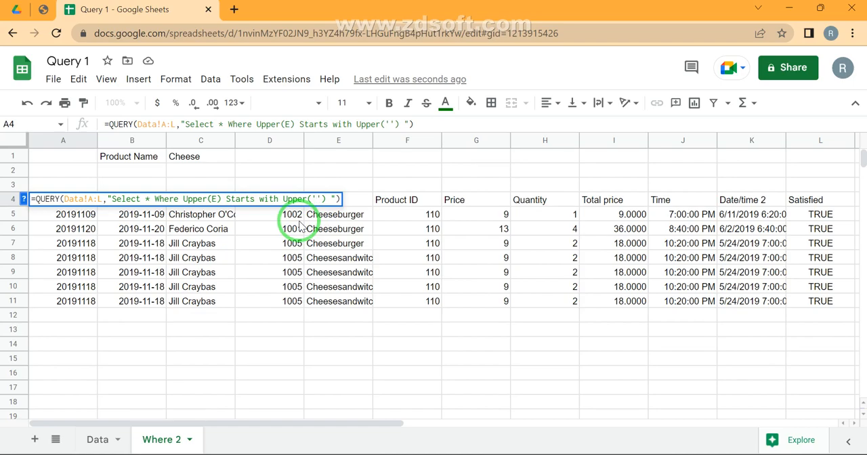
# - Insert the cell reference "&C1&" between the single quotes of the second Upper function in the A4 query
pyautogui.write('""&&')
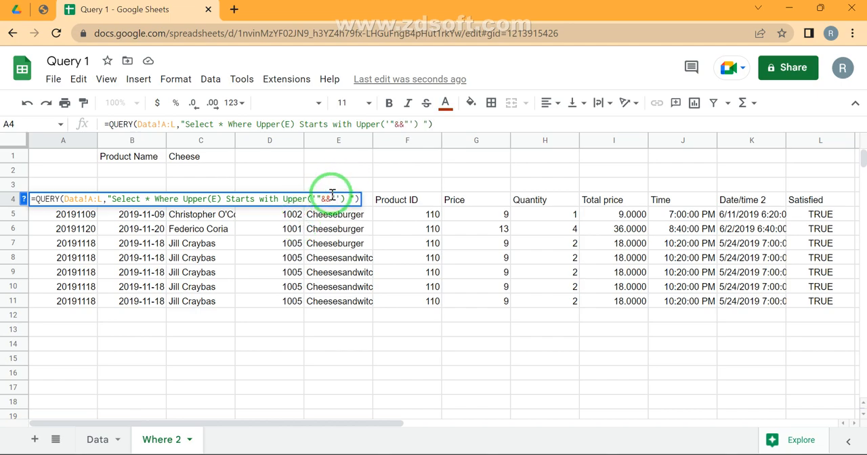
pyautogui.click(200, 163)
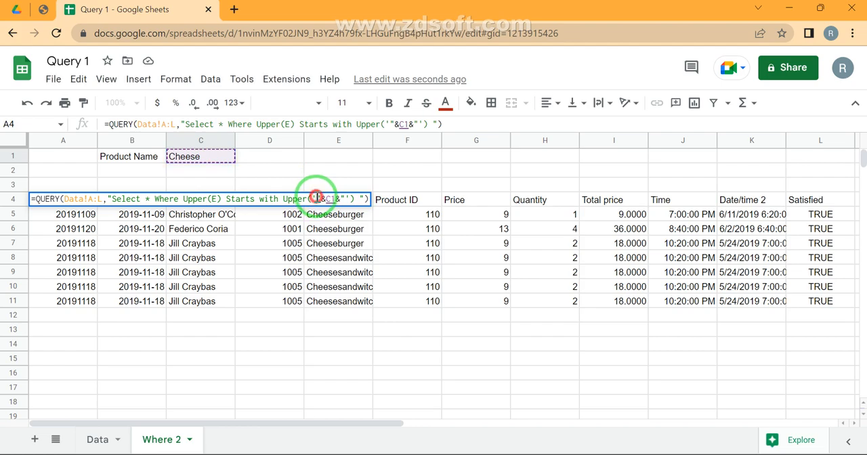
pyautogui.moveTo(316, 198); pyautogui.dragTo(343, 201)
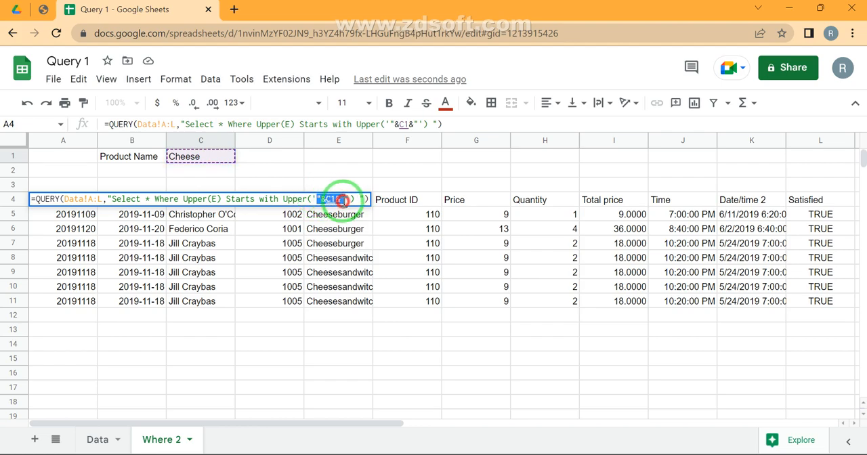
pyautogui.moveTo(342, 200); pyautogui.dragTo(344, 201)
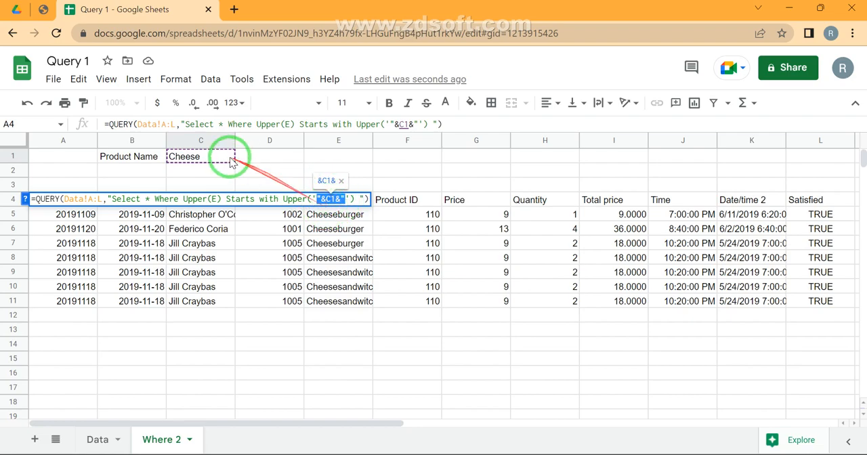
pyautogui.press('Return')
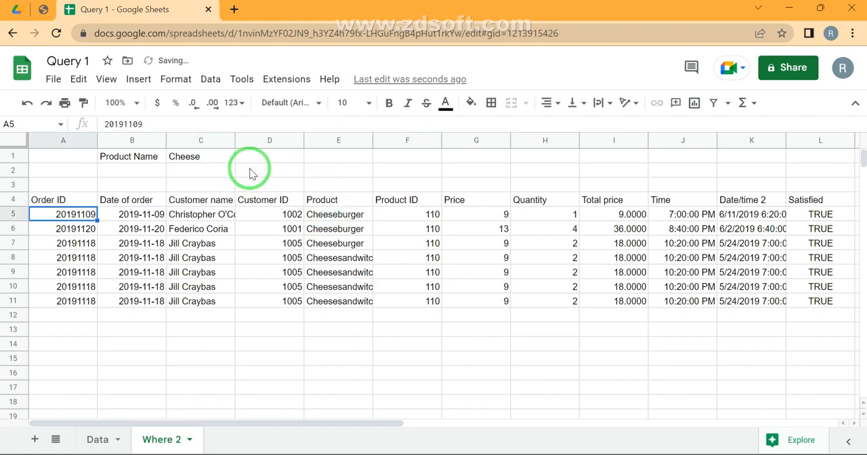
# - Test the query by changing the product name in cell C1 to a lowercase c
pyautogui.press('Right')
pyautogui.press('Right')
pyautogui.press('Right')
pyautogui.press('Up')
pyautogui.press('Up')
pyautogui.press('Up')
pyautogui.press('Up')
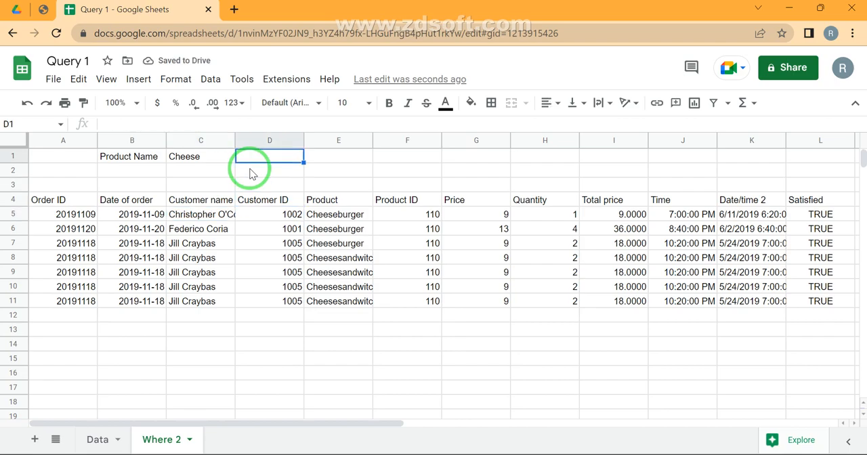
pyautogui.press('Left')
pyautogui.write('ch')
pyautogui.press('BackSpace')
pyautogui.press('Return')
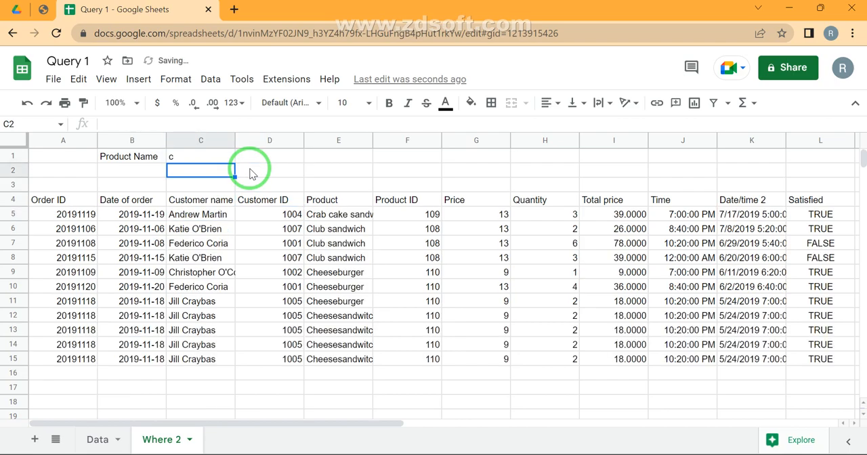
# - Test the query with an uppercase C as the product name in cell C1
pyautogui.press('Up')
pyautogui.write('C')
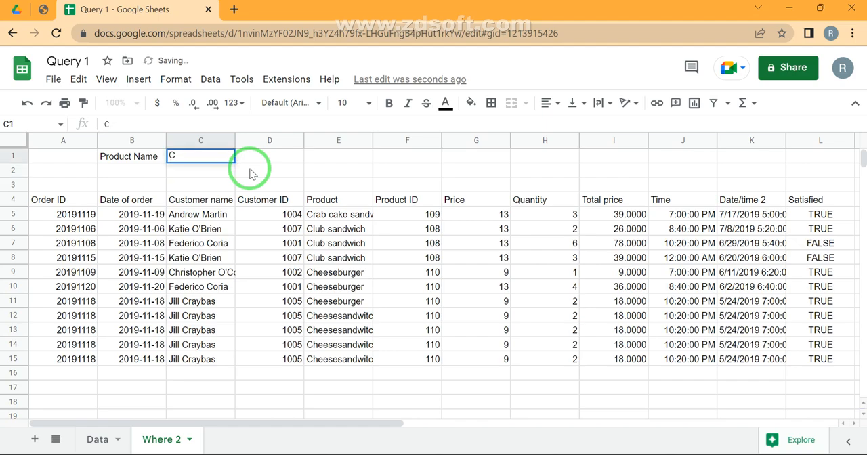
pyautogui.press('Return')
# - Set the product name in cell C1 to cheese and clear the stray entry from C2
pyautogui.write('cheese')
pyautogui.press('Return')
pyautogui.press('Up')
pyautogui.press('Delete')
pyautogui.press('Up')
pyautogui.write('cheese')
pyautogui.press('Return')
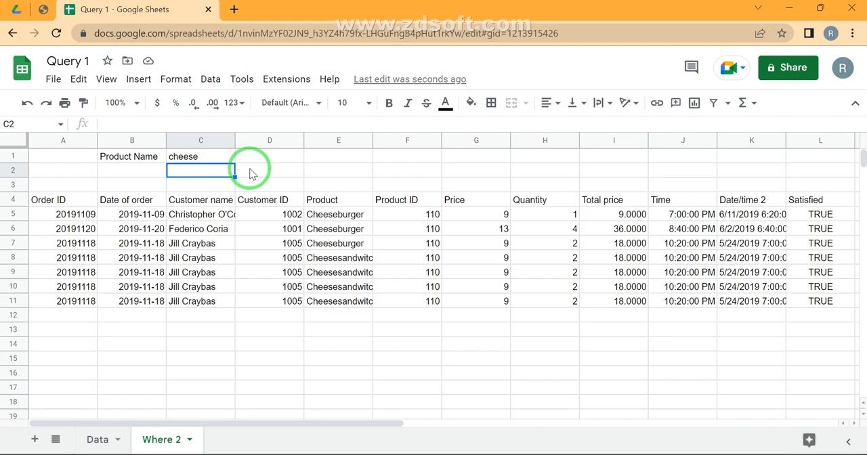
# - Review the query formula in A4 and the result rows beneath it, ending at the product name cell C1
pyautogui.press('Down')
pyautogui.press('Down')
pyautogui.press('Left')
pyautogui.press('Left')
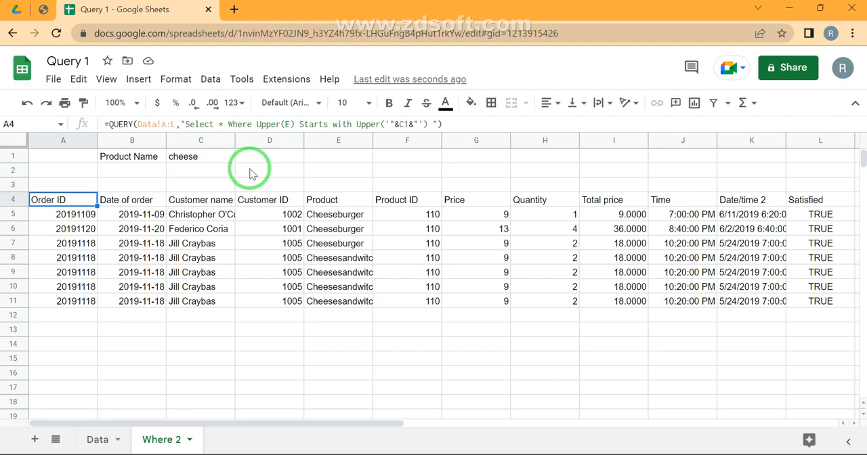
pyautogui.press('Down')
pyautogui.hotkey('ctrl', 'Down')
pyautogui.press('Down')
pyautogui.press('Down')
pyautogui.press('Down')
pyautogui.press('Down')
pyautogui.press('Down')
pyautogui.press('Up')
pyautogui.press('Up')
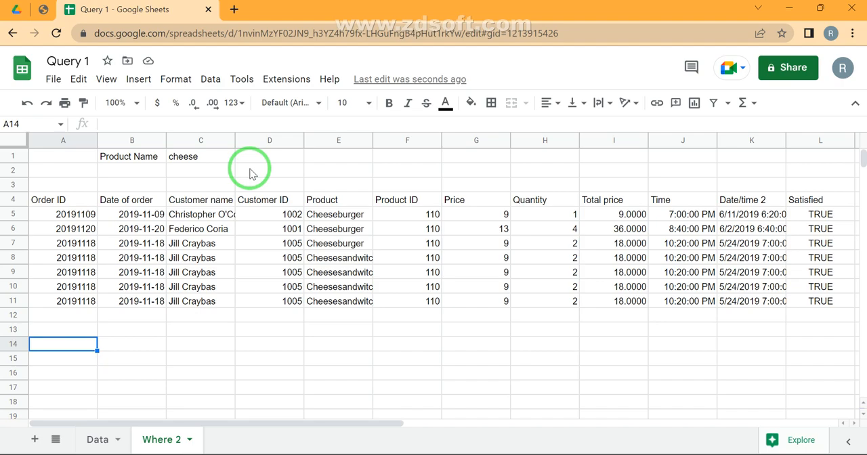
pyautogui.press('Up')
pyautogui.press('Up')
pyautogui.press('Up')
pyautogui.hotkey('ctrl', 'Up')
pyautogui.hotkey('ctrl', 'Up')
pyautogui.press('Right')
pyautogui.press('Right')
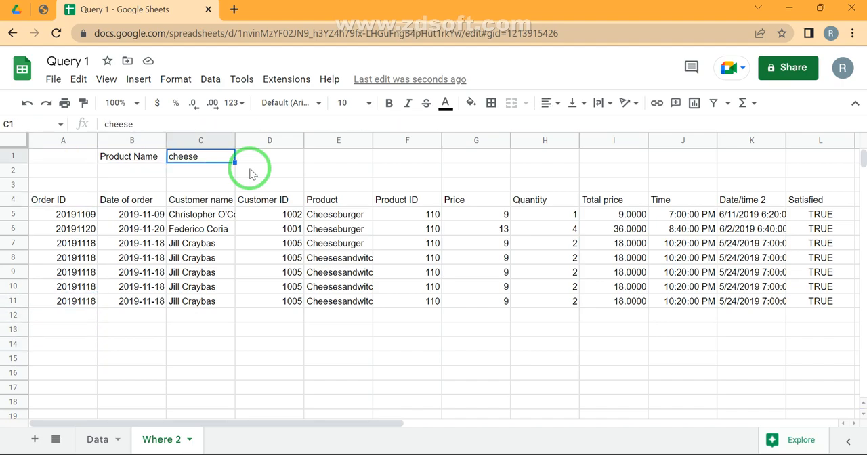
# - Insert a dropdown in cell D1, keeping Dropdown as the validation criteria
pyautogui.press('Right')
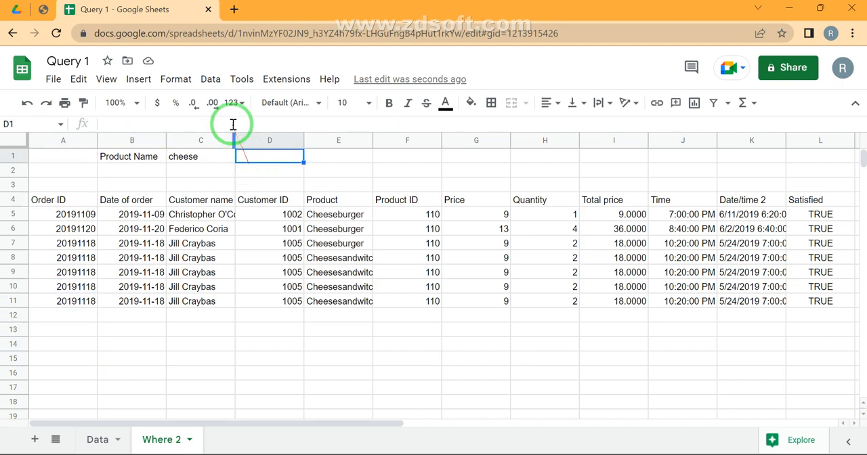
pyautogui.click(140, 80)
pyautogui.click(180, 384)
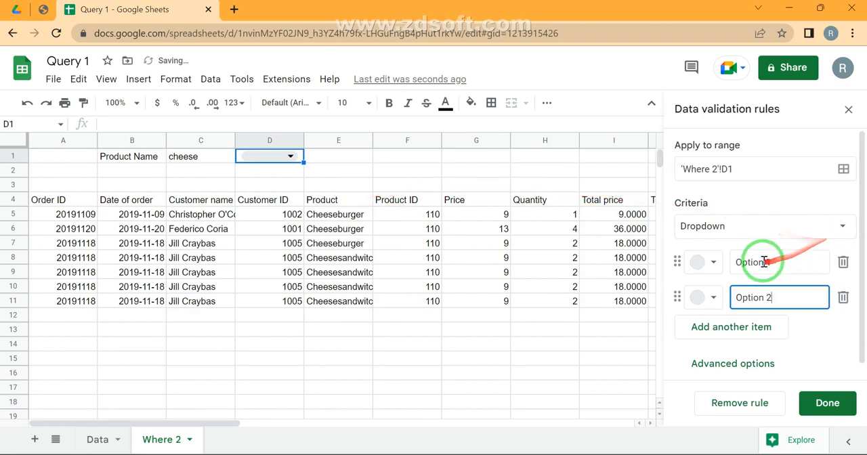
pyautogui.click(736, 227)
pyautogui.click(738, 222)
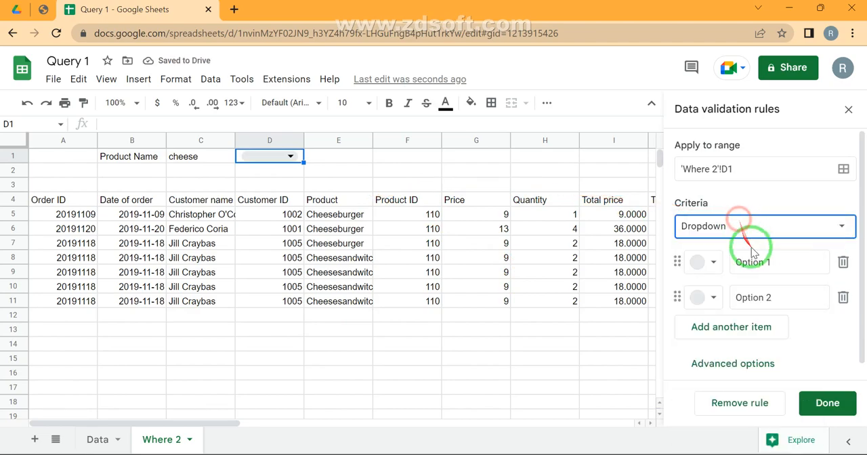
# - Name the two items of the D1 dropdown 'Starts with' and 'Ends With'
pyautogui.click(785, 261)
pyautogui.write('Starts wi')
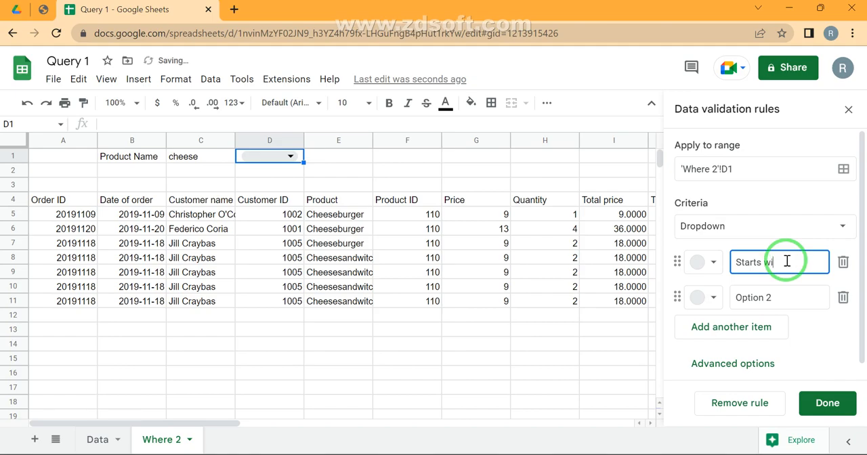
pyautogui.write('th')
pyautogui.press('Tab')
pyautogui.press('Tab')
pyautogui.press('Tab')
pyautogui.press('Tab')
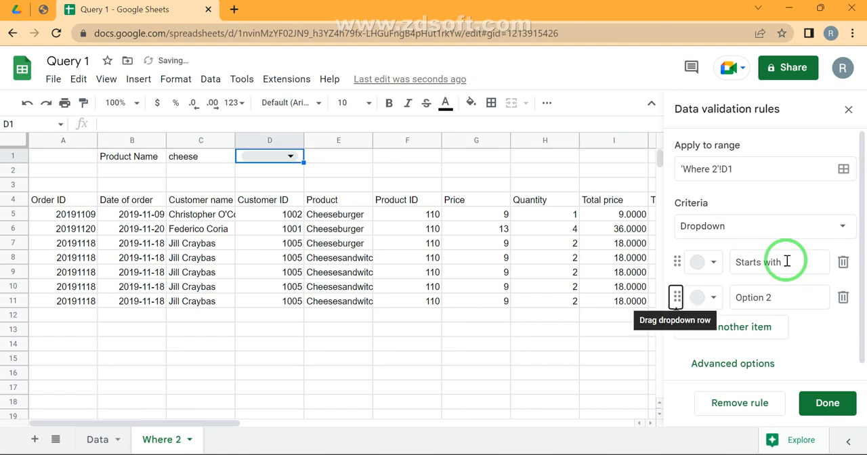
pyautogui.write('En')
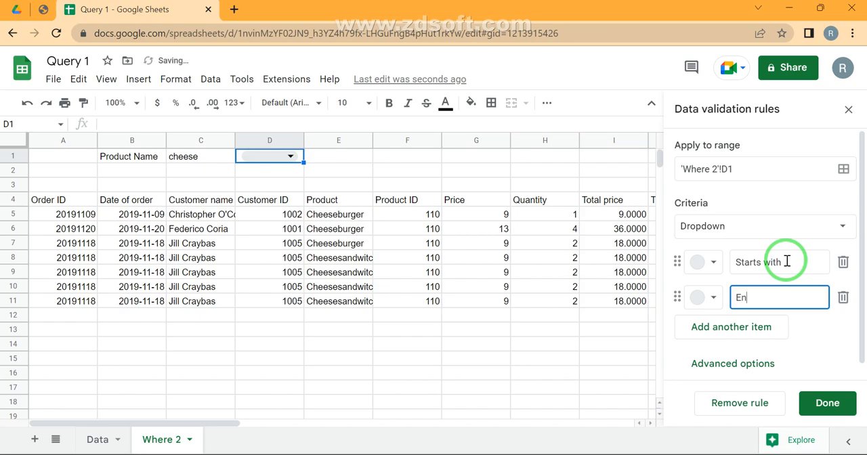
pyautogui.write('ds With')
# - Set the D1 dropdown's display style to Arrow in the advanced options and save the validation rule
pyautogui.click(750, 363)
pyautogui.scroll(-3, 745, 354)
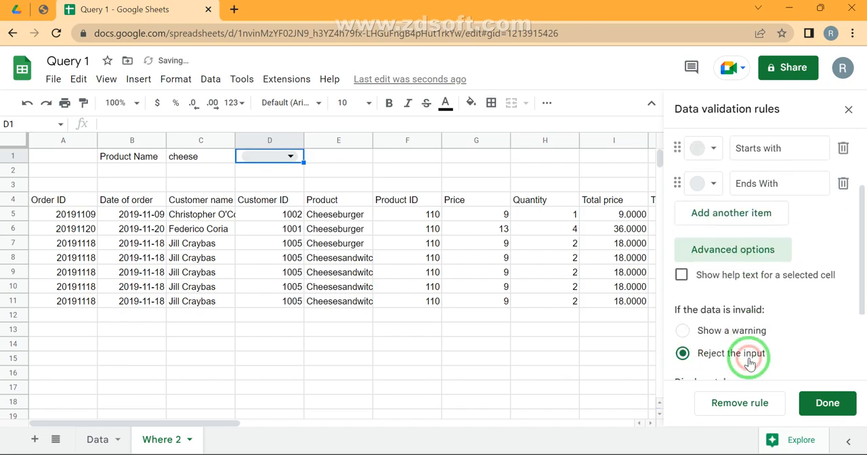
pyautogui.click(702, 364)
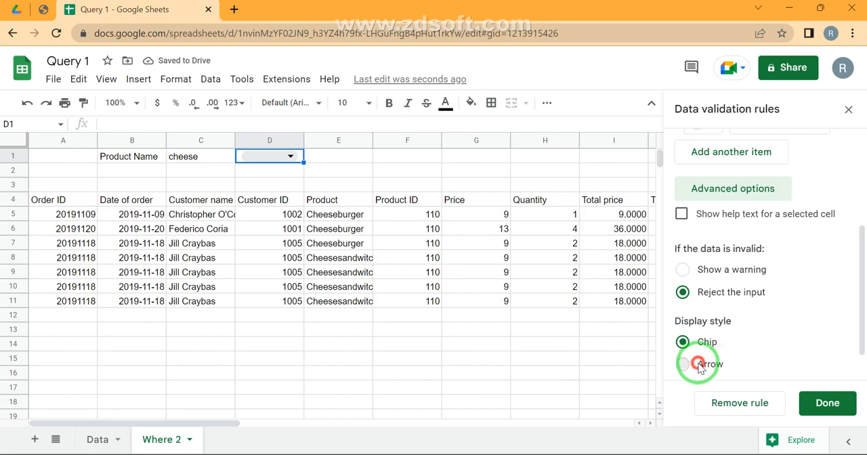
pyautogui.click(825, 406)
pyautogui.click(847, 110)
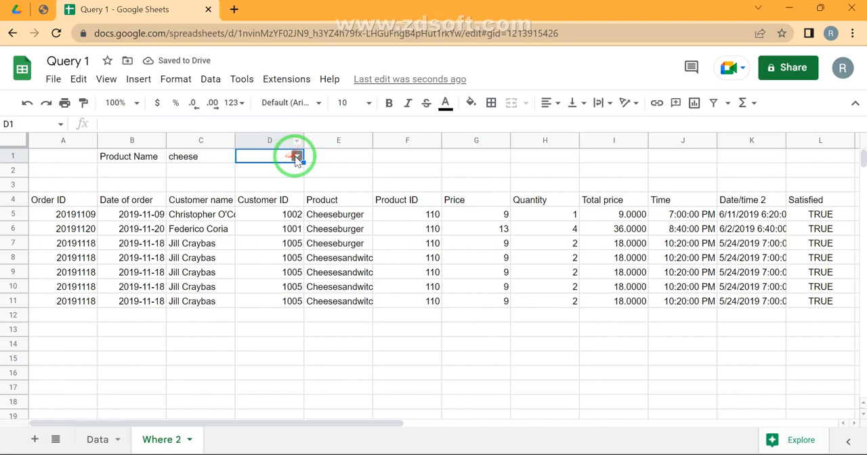
# - Try the 'Starts with' choice in the D1 dropdown and switch it to 'Ends With'
pyautogui.click(296, 156)
pyautogui.click(270, 171)
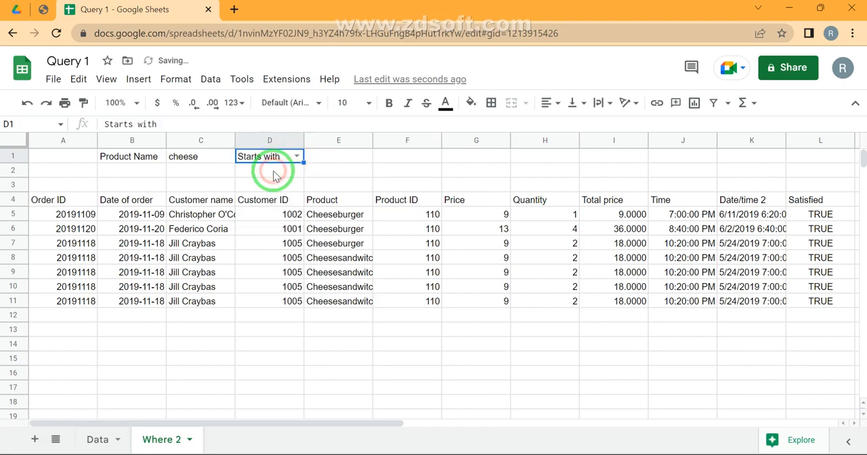
pyautogui.click(295, 157)
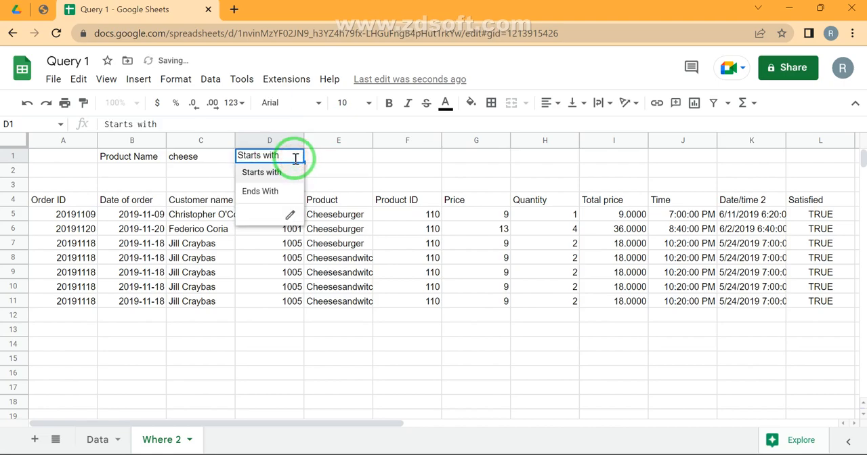
pyautogui.click(263, 192)
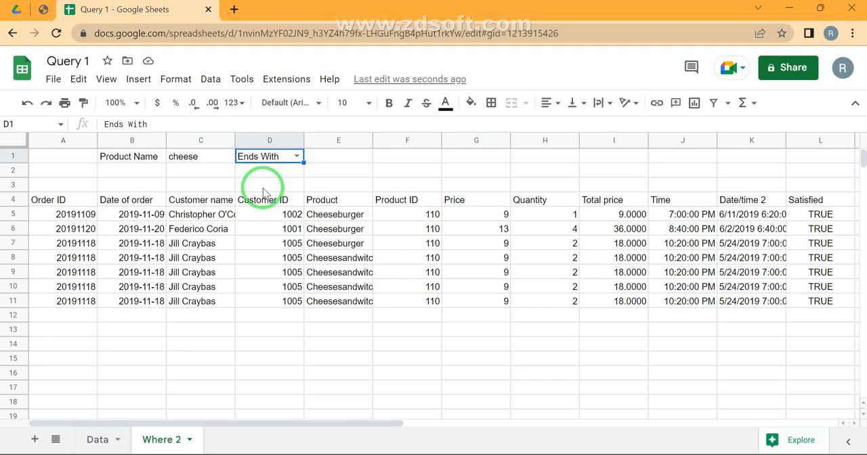
# - Remove the words 'Starts with' from between the two Upper functions in the A4 query
pyautogui.press('Down')
pyautogui.press('Down')
pyautogui.press('Down')
pyautogui.press('Left')
pyautogui.press('Left')
pyautogui.press('Left')
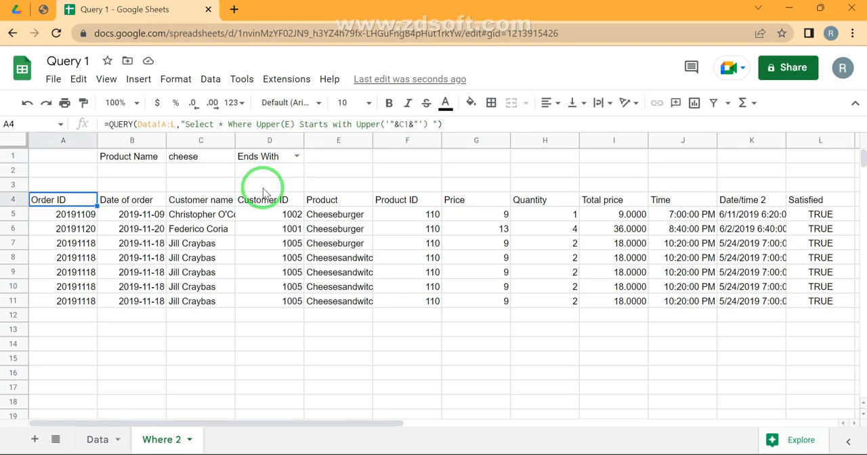
pyautogui.press('F2')
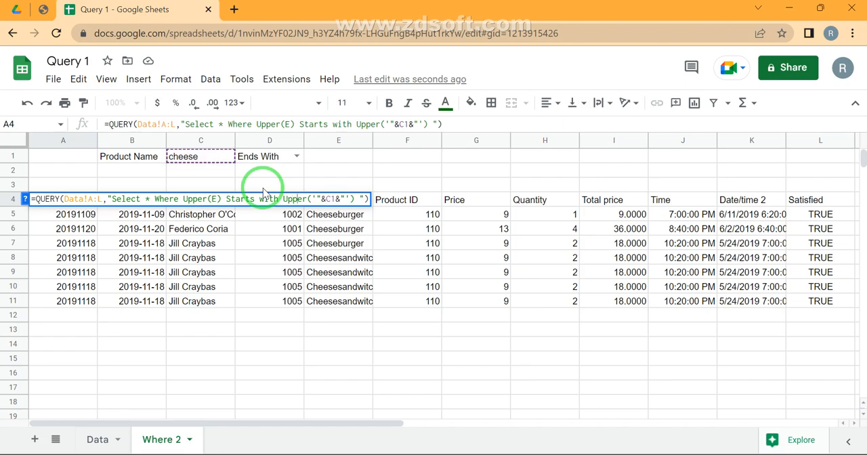
pyautogui.hotkey('ctrl', 'shift', 'Left')
pyautogui.hotkey('ctrl', 'shift', 'Left')
pyautogui.press('BackSpace')
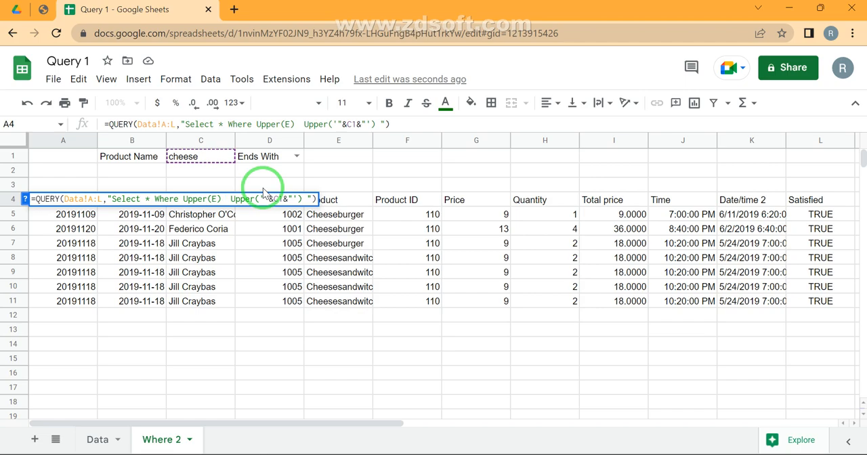
# - Insert the cell reference "&D1&" between the two Upper functions in the A4 query and commit the formula
pyautogui.write('""')
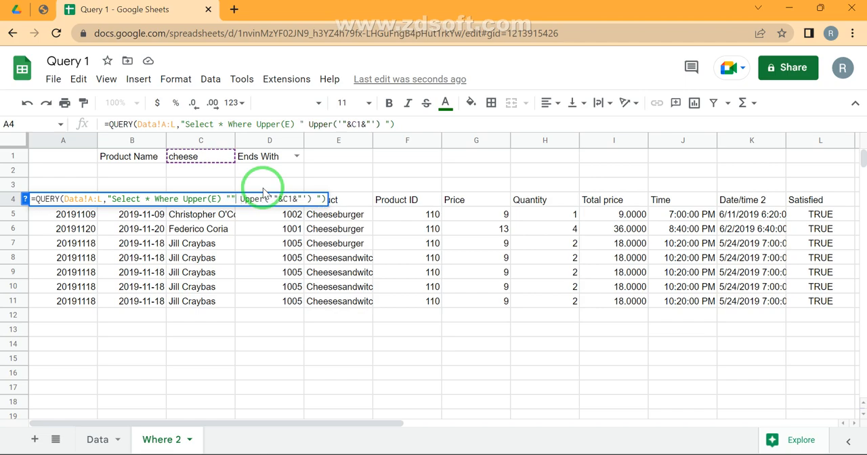
pyautogui.write('&&')
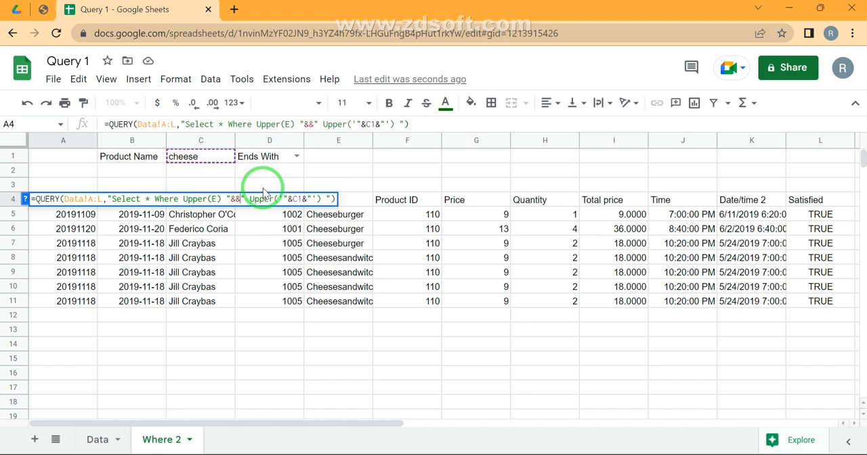
pyautogui.click(264, 163)
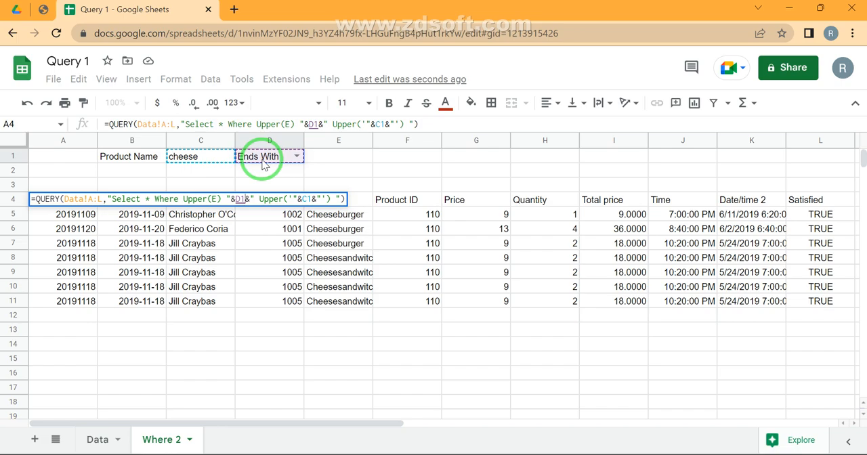
pyautogui.press('Return')
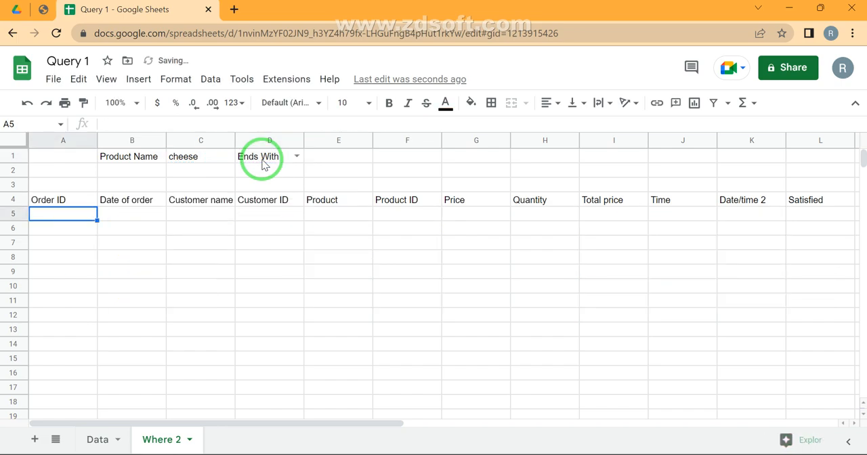
# - Change the product name in cell C1 to C to test the 'Ends With' condition
pyautogui.click(201, 160)
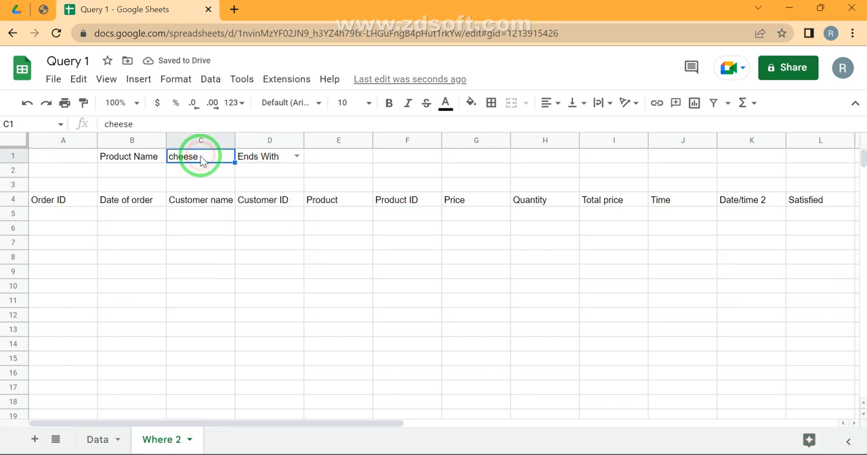
pyautogui.write('C')
pyautogui.press('Return')
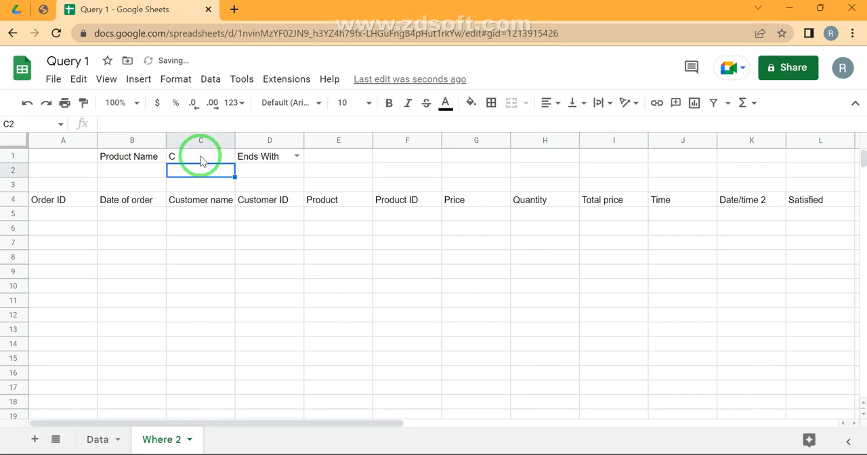
# - Change the product name in cell C1 to ch and widen the Product column to fit the full product names
pyautogui.click(201, 157)
pyautogui.write('i')
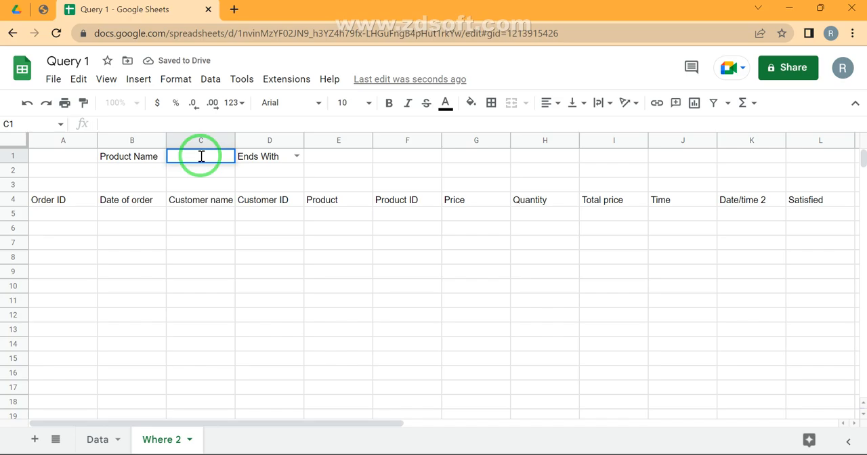
pyautogui.write('ch')
pyautogui.press('Return')
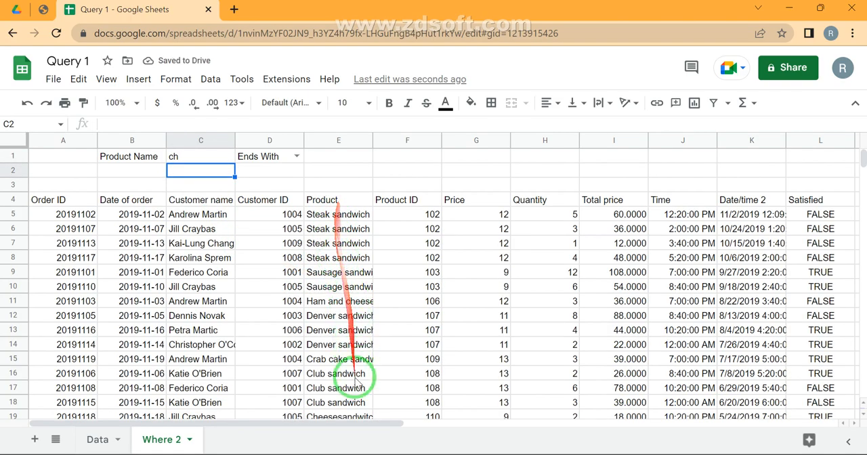
pyautogui.scroll(-1, 358, 397)
pyautogui.scroll(-3, 357, 397)
pyautogui.scroll(4, 364, 393)
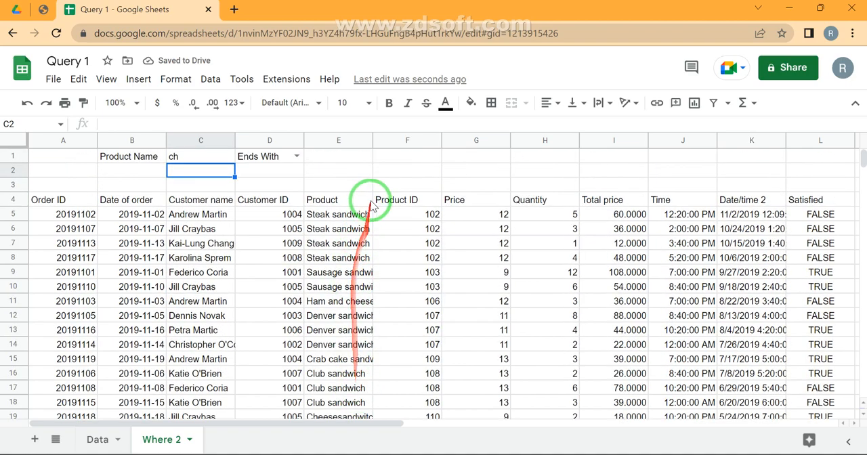
pyautogui.moveTo(372, 138); pyautogui.dragTo(453, 155)
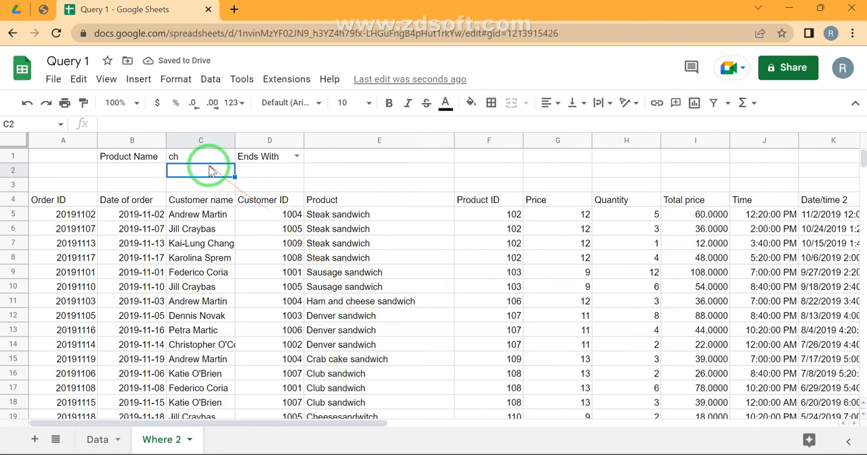
# - Switch the condition in the D1 dropdown to 'Starts with' to test it with the current product name
pyautogui.click(296, 157)
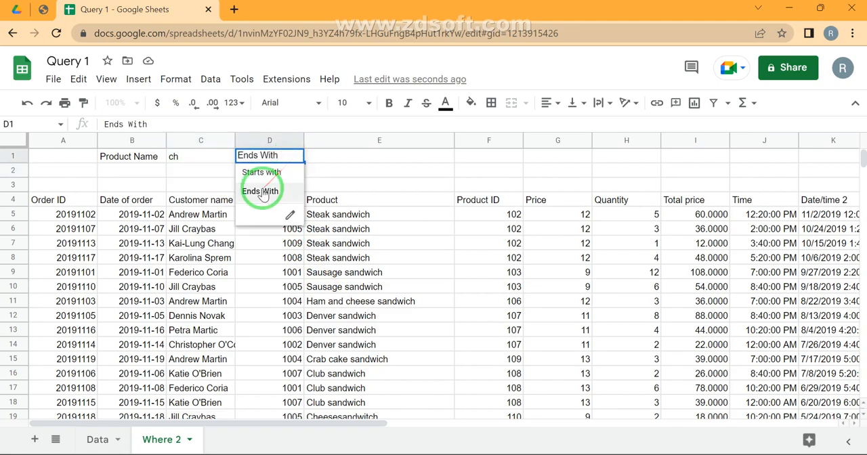
pyautogui.click(260, 173)
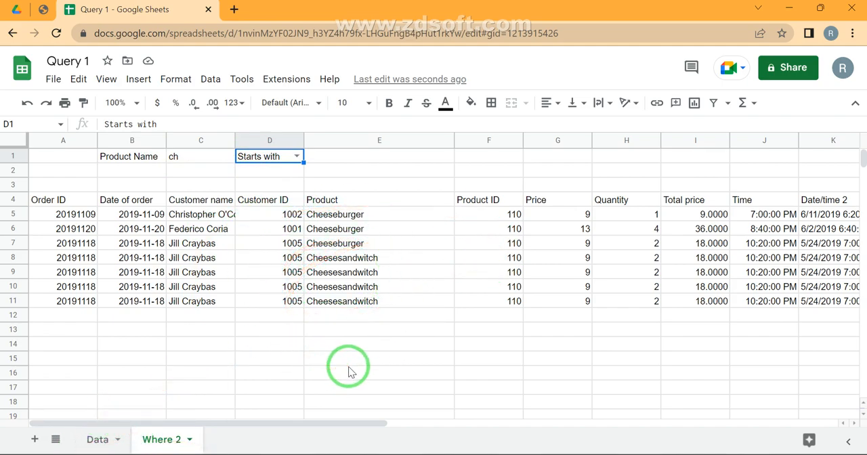
pyautogui.click(285, 287)
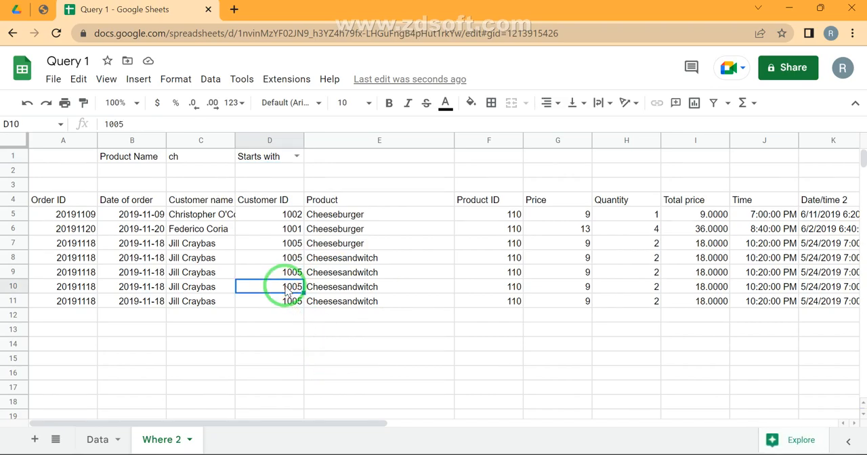
# - Switch to the Query Stages PDF and review the Contains and Like entries in its list of Where operators
pyautogui.hotkey('alt', 'Tab')
pyautogui.hotkey('alt', 'Tab')
pyautogui.click(43, 11)
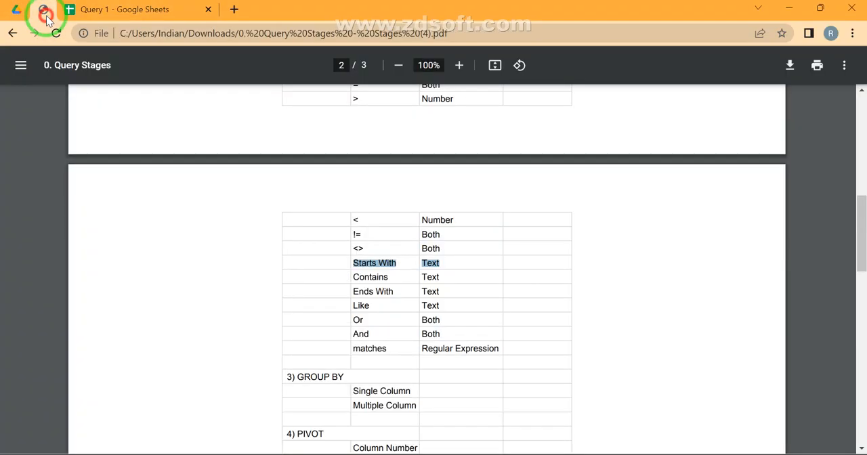
pyautogui.click(369, 305)
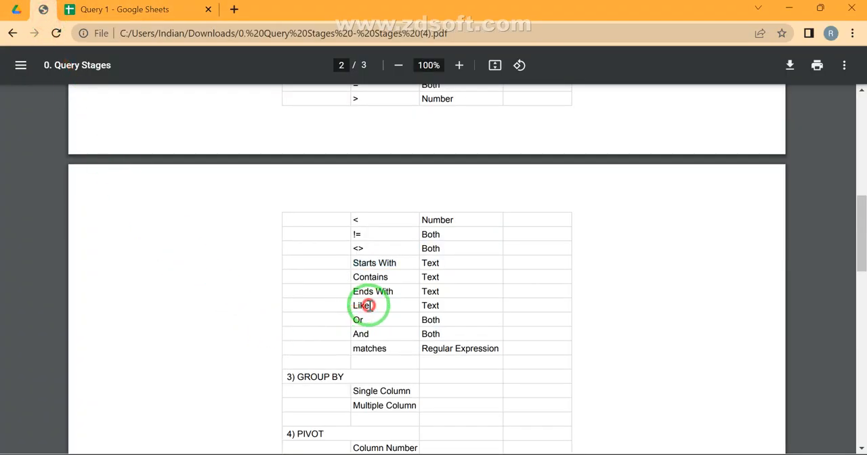
pyautogui.moveTo(394, 280); pyautogui.dragTo(338, 282)
pyautogui.click(338, 283)
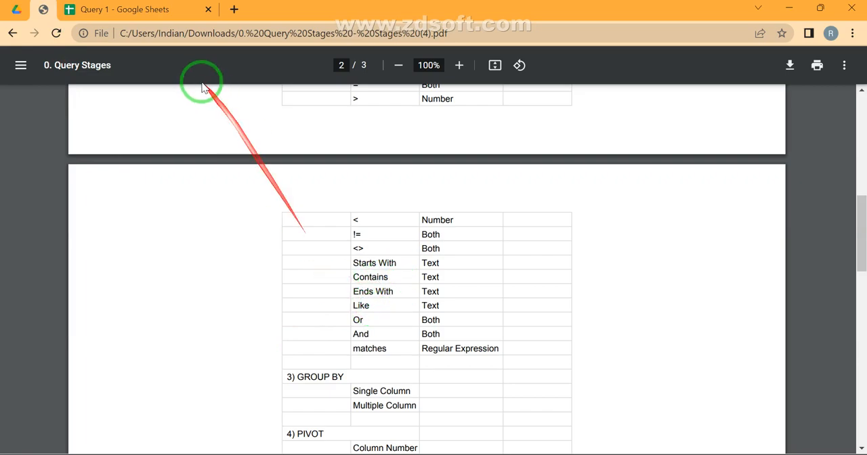
# - Return to the Query 1 spreadsheet, set the D1 condition to 'Ends With' and change the product name in C1 to er
pyautogui.click(129, 10)
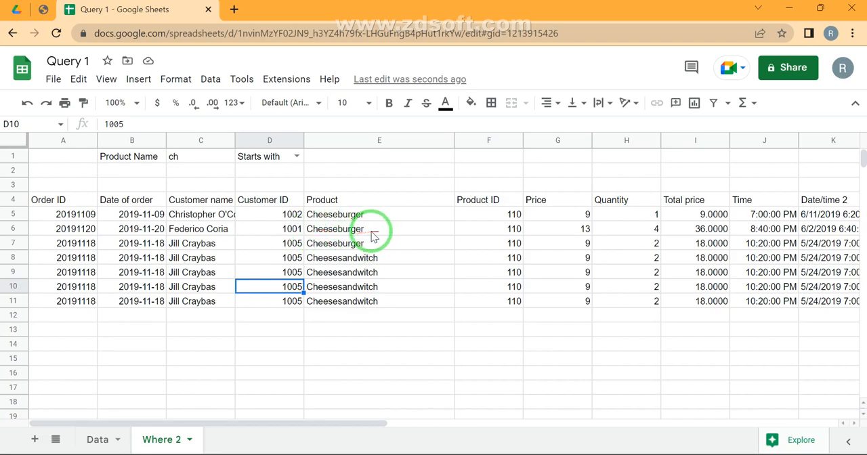
pyautogui.click(293, 160)
pyautogui.click(296, 158)
pyautogui.click(257, 191)
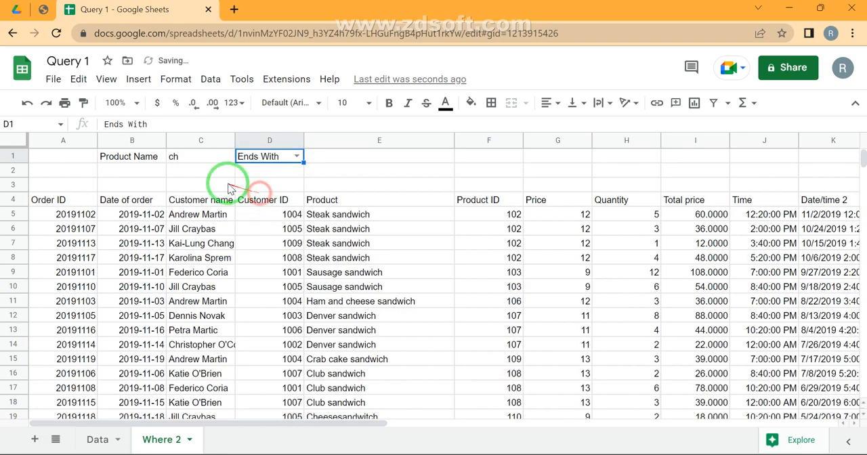
pyautogui.click(189, 160)
pyautogui.write('er')
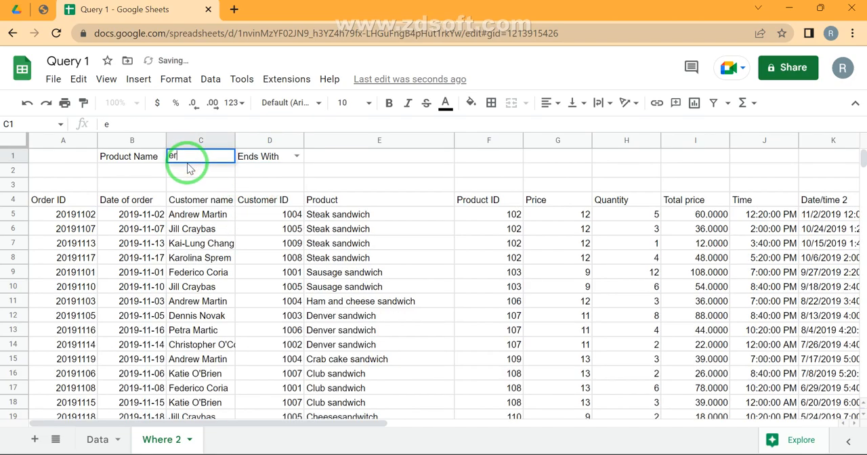
pyautogui.press('Return')
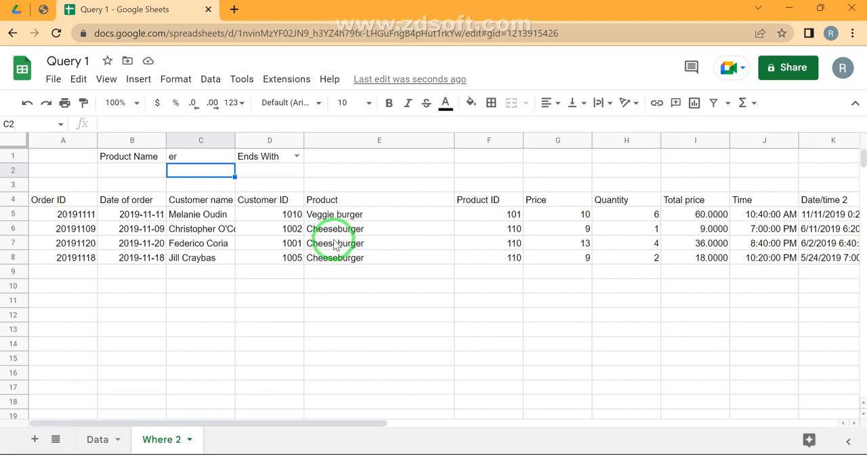
# - Try to enter the word 'Contains' directly into dropdown cell D1
pyautogui.click(276, 155)
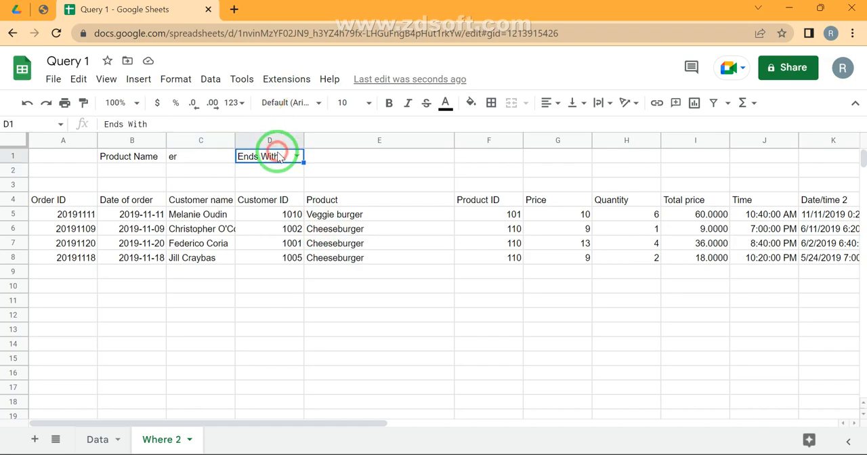
pyautogui.write('Con')
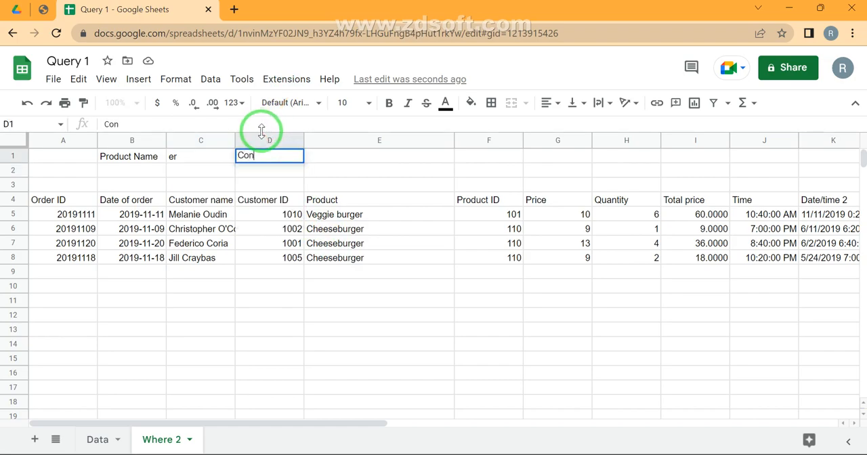
pyautogui.write('tains')
pyautogui.press('Return')
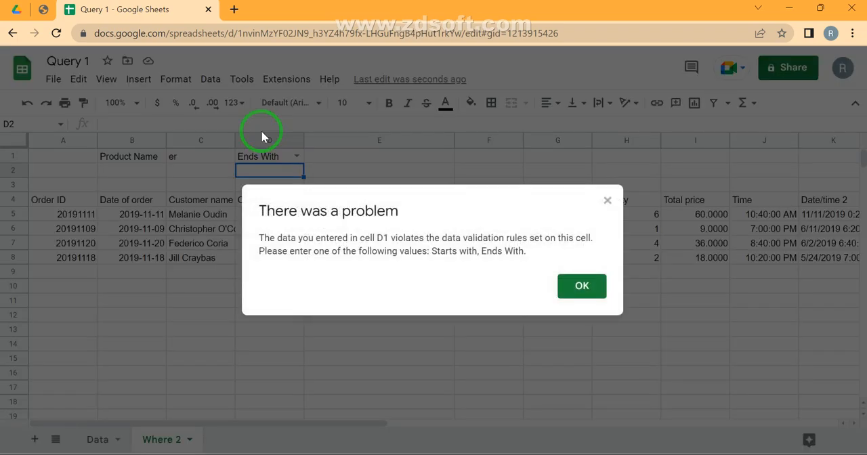
pyautogui.click(571, 290)
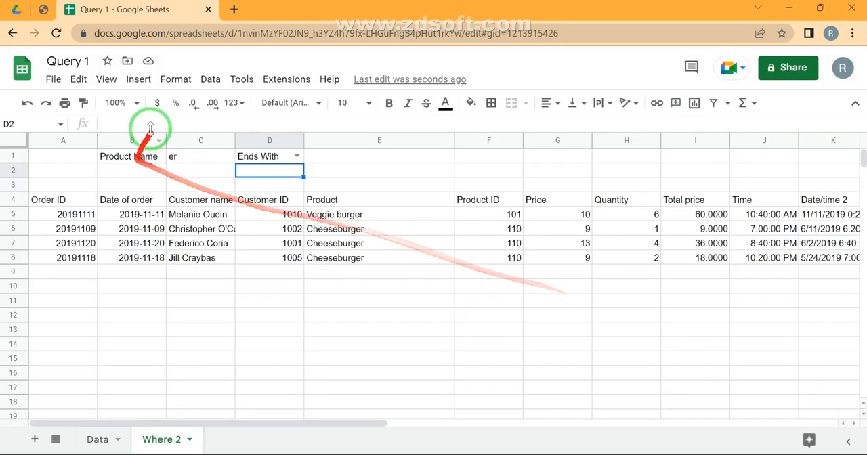
# - Add 'Contains' as a third item to the dropdown data validation rule of cell D1 and save the rule
pyautogui.click(261, 158)
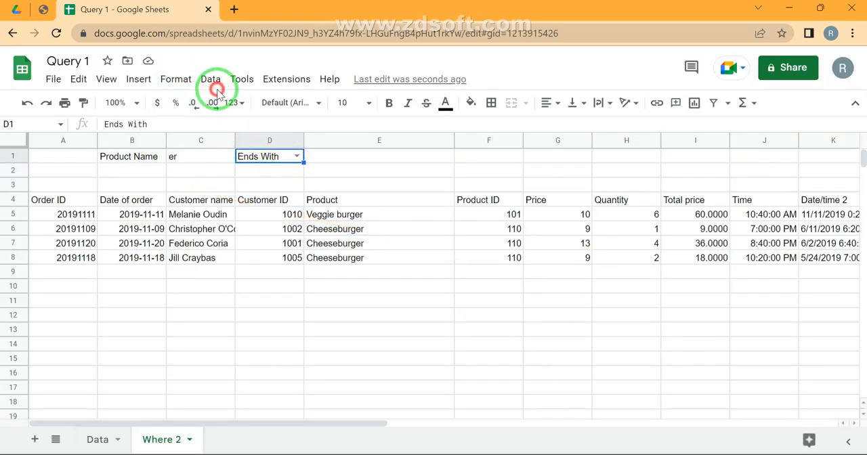
pyautogui.click(216, 86)
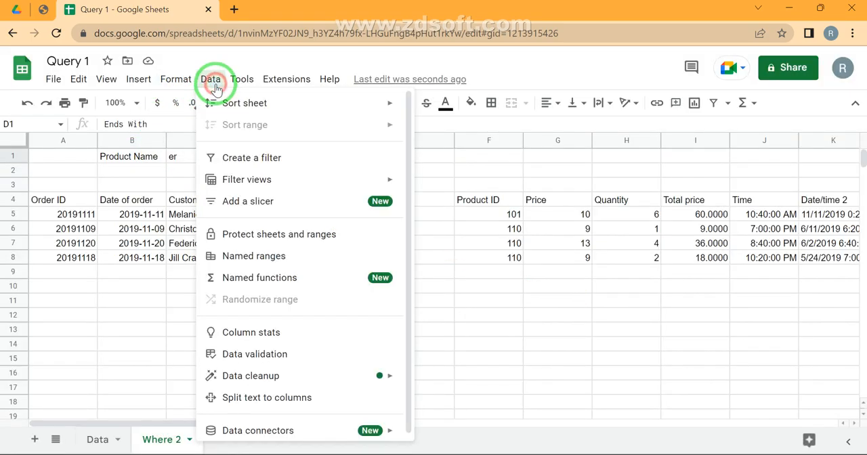
pyautogui.click(289, 366)
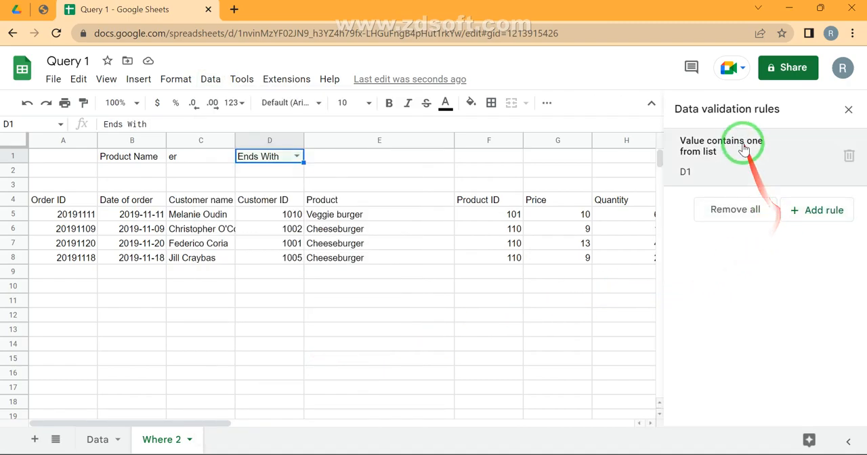
pyautogui.click(744, 143)
pyautogui.click(706, 323)
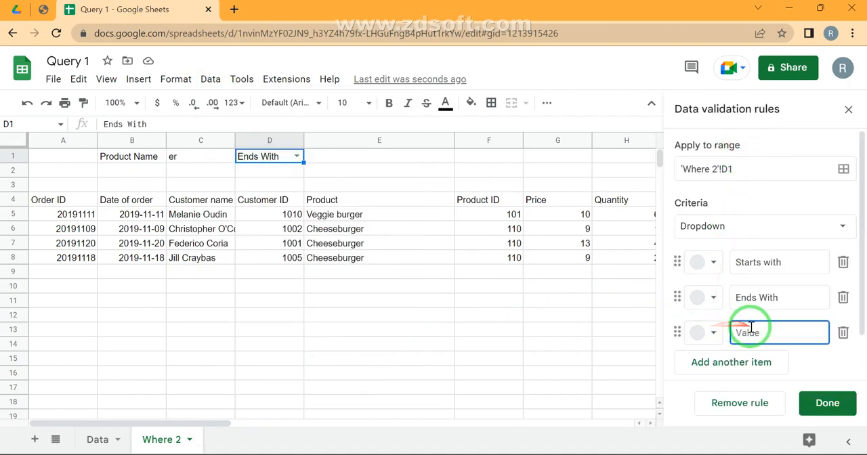
pyautogui.write('Contains')
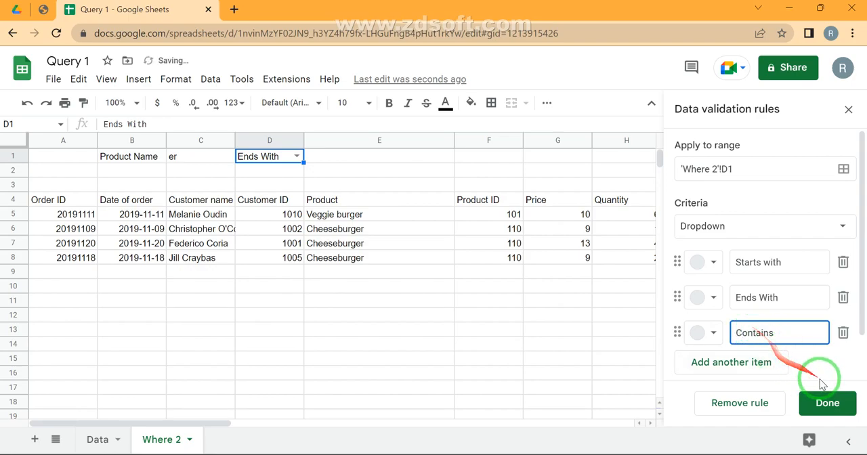
pyautogui.click(827, 403)
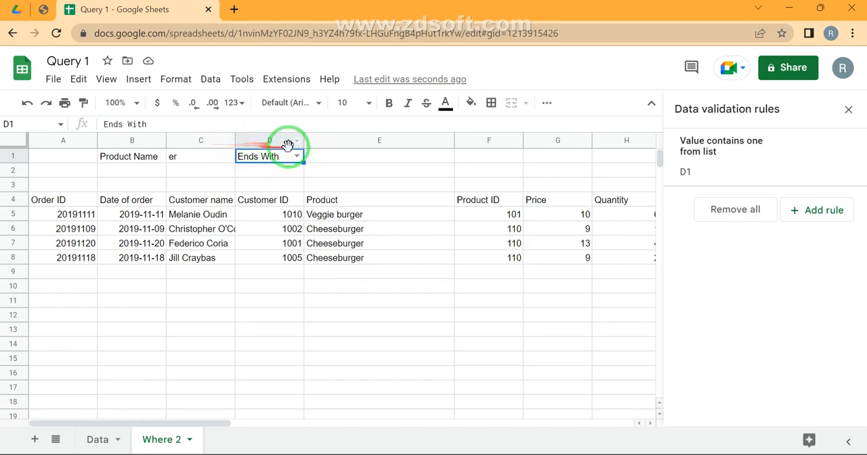
# - Select 'Contains' as the D1 condition and close the data validation rules
pyautogui.click(297, 157)
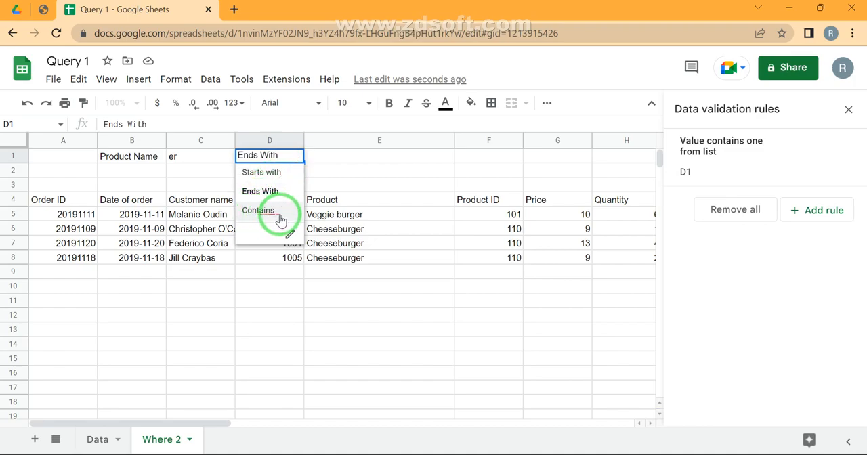
pyautogui.click(266, 211)
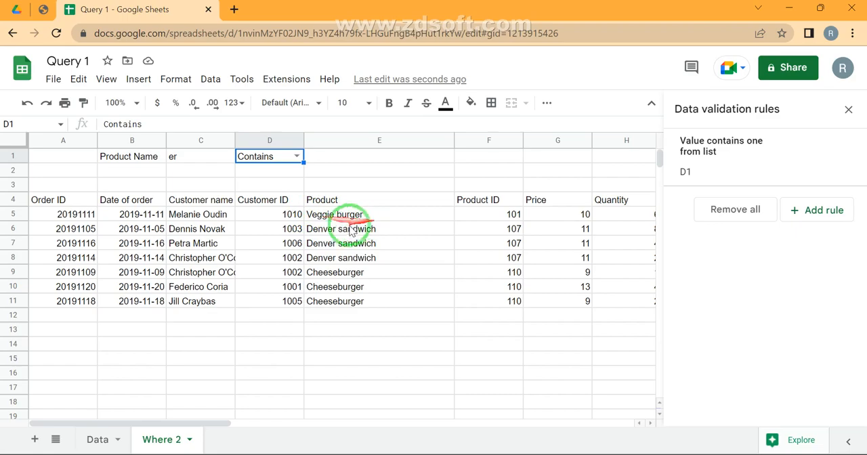
pyautogui.click(333, 264)
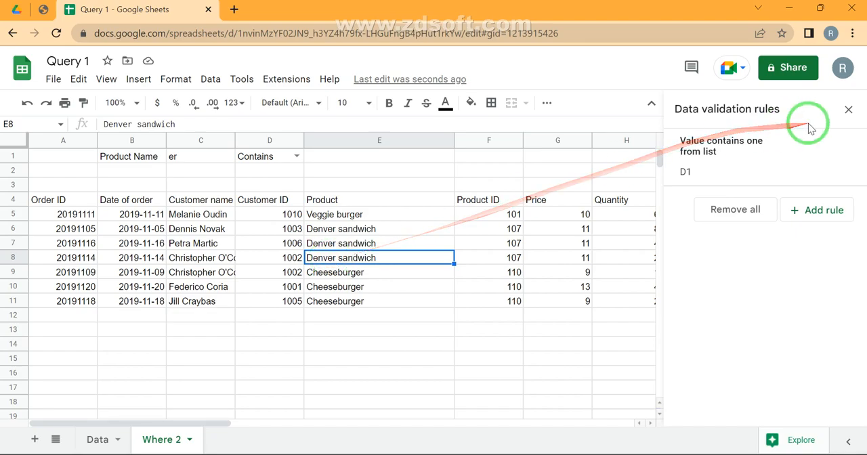
pyautogui.click(848, 109)
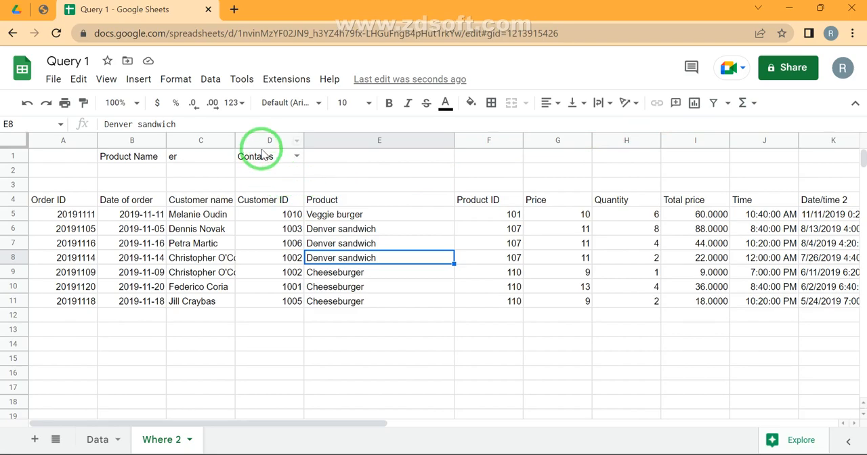
# - Examine the product name cell C1, the QUERY formula in A4 and the Customer ID values in D5:D11
pyautogui.click(208, 156)
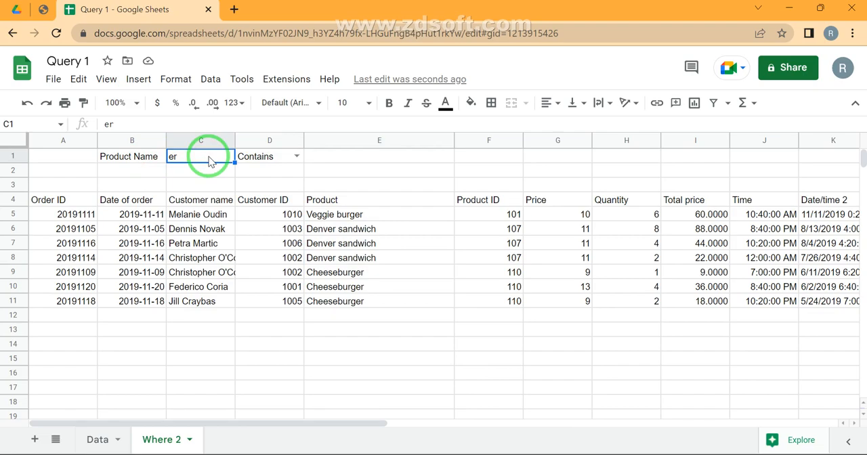
pyautogui.click(73, 203)
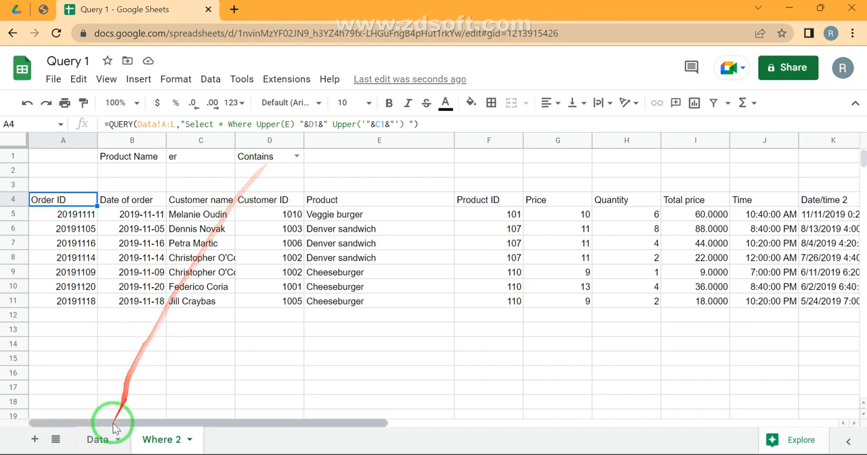
pyautogui.click(280, 216)
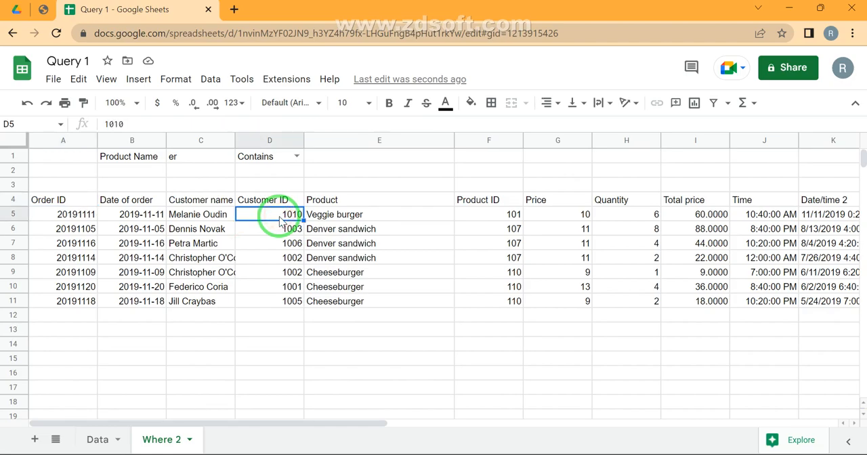
pyautogui.hotkey('ctrl', 'shift', 'Down')
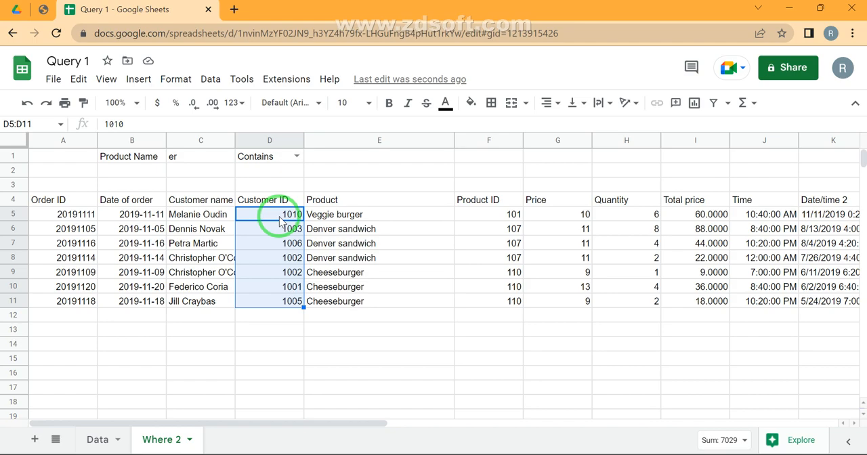
# - Look at the Data sheet and the Like operator in the Query Stages PDF
pyautogui.click(105, 444)
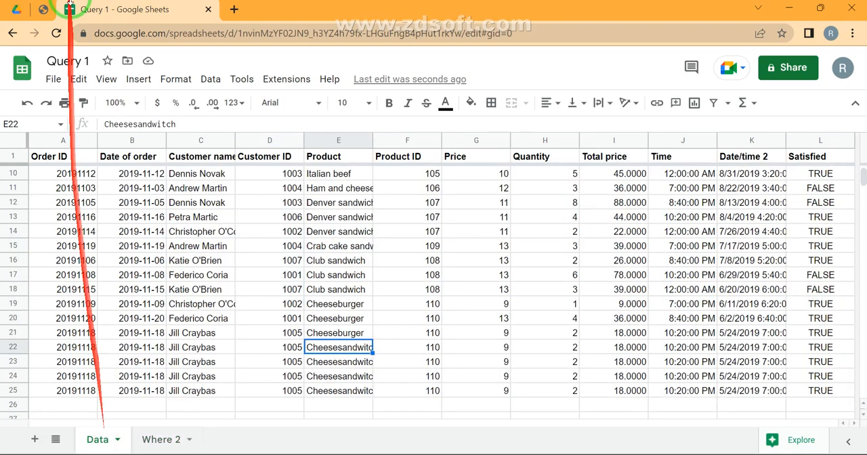
pyautogui.click(43, 11)
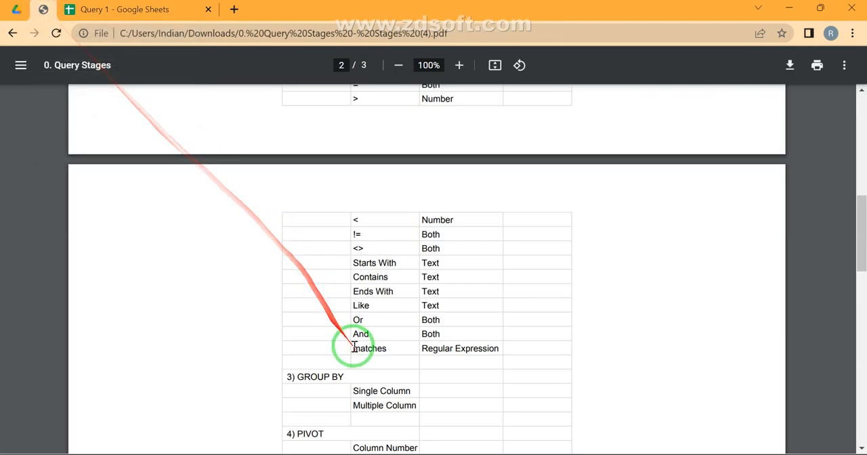
pyautogui.moveTo(371, 306); pyautogui.dragTo(336, 302)
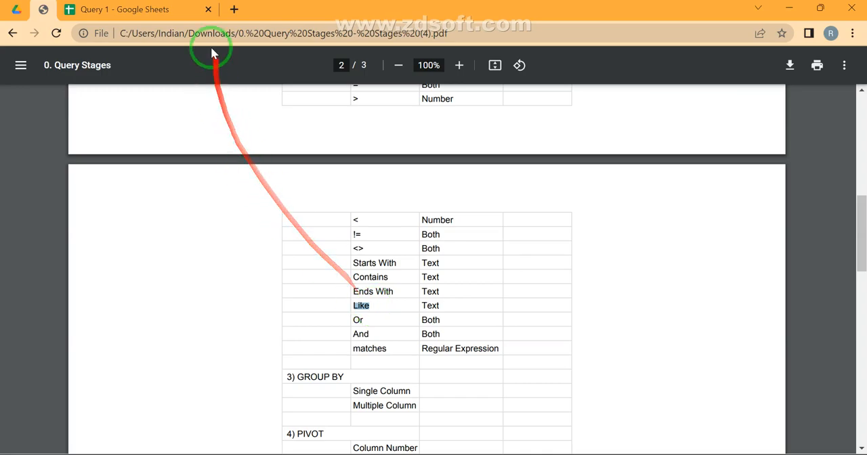
# - Switch to Google Sheets and review the condition options in the D1 dropdown on the Where 2 sheet
pyautogui.click(181, 9)
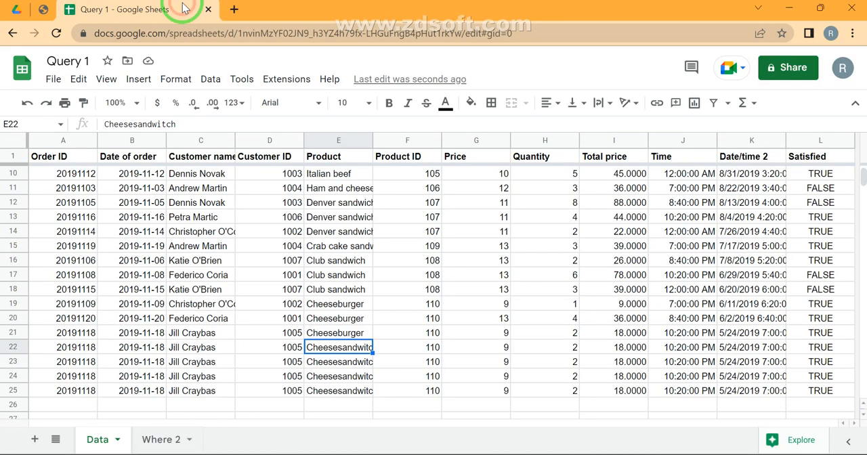
pyautogui.click(164, 437)
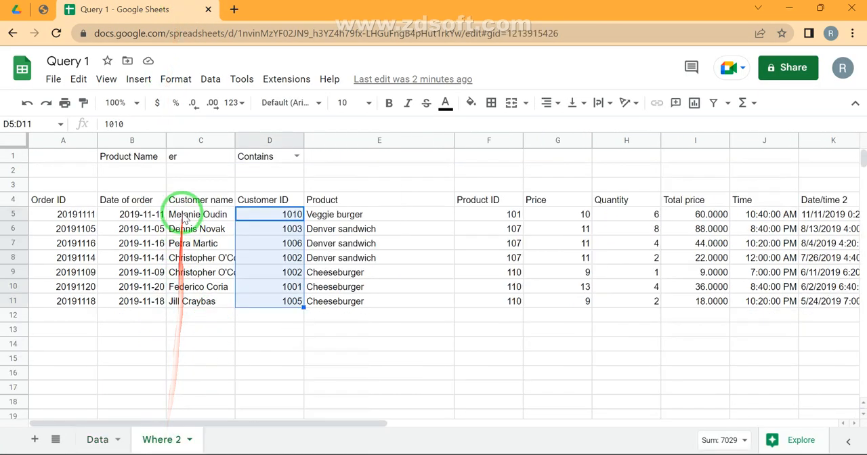
pyautogui.click(251, 164)
pyautogui.click(296, 157)
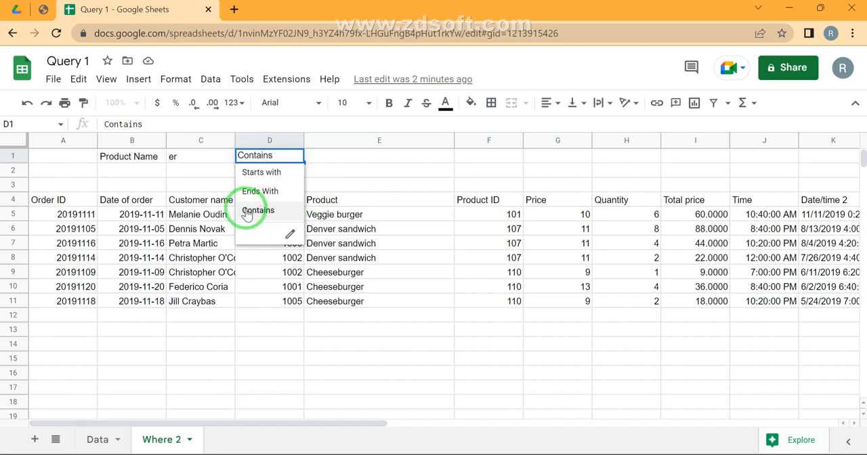
pyautogui.click(310, 359)
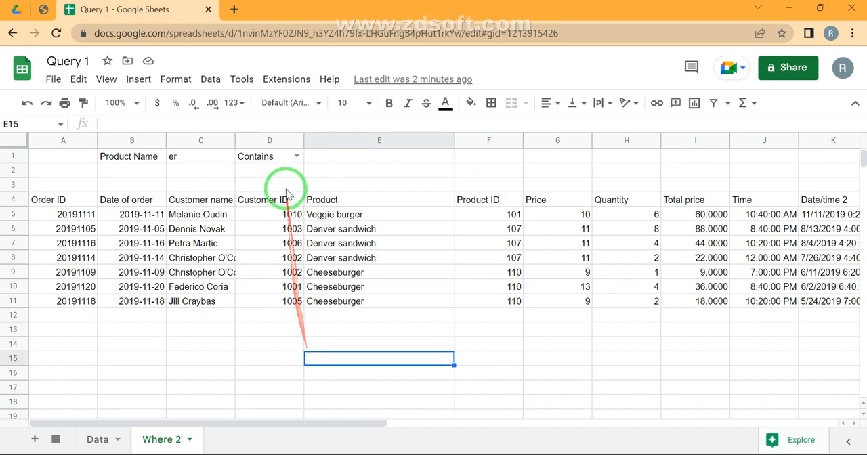
pyautogui.click(297, 156)
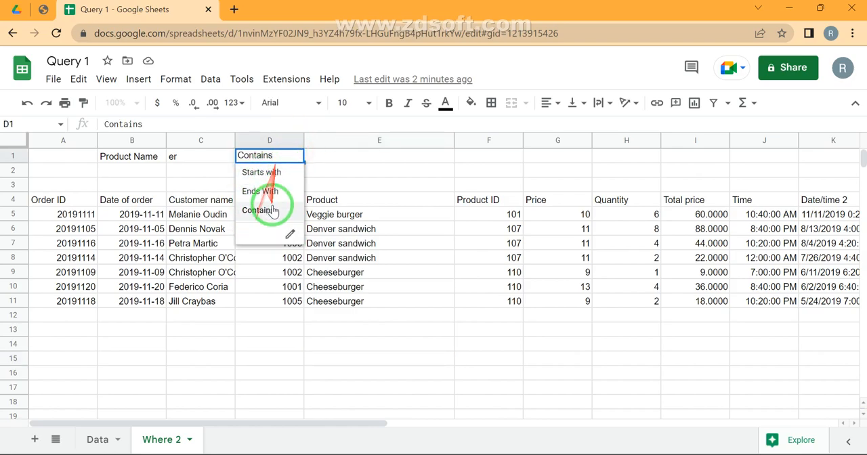
pyautogui.click(73, 342)
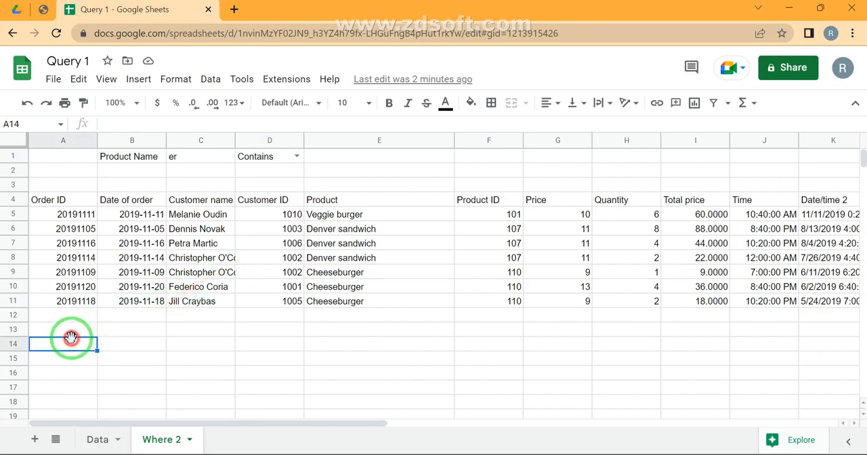
# - Hide rows 4 to 11, which hold the current query output, on the Where 2 sheet
pyautogui.click(20, 198)
pyautogui.hotkey('shift', 'Down')
pyautogui.hotkey('shift', 'Down')
pyautogui.hotkey('shift', 'Down')
pyautogui.hotkey('shift', 'Down')
pyautogui.hotkey('shift', 'Down')
pyautogui.hotkey('shift', 'Down')
pyautogui.hotkey('shift', 'Down')
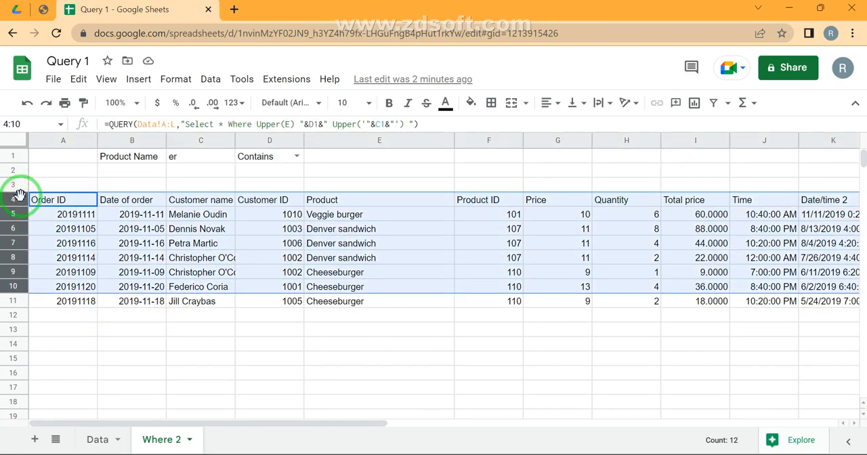
pyautogui.hotkey('ctrl', 'alt', '9')
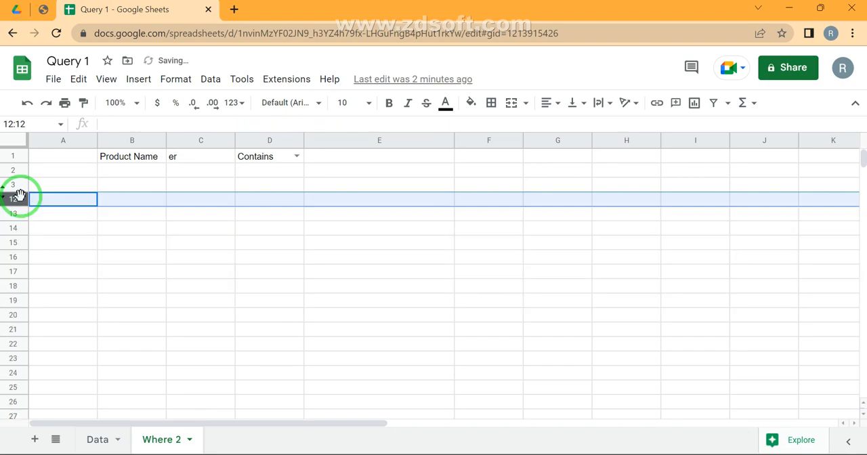
# - Hide the remaining rows from 2 to 13 on the Where 2 sheet, keeping column A shown
pyautogui.press('Down')
pyautogui.press('Up')
pyautogui.press('Up')
pyautogui.hotkey('shift', 'Down')
pyautogui.hotkey('shift', 'Down')
pyautogui.hotkey('shift', 'Down')
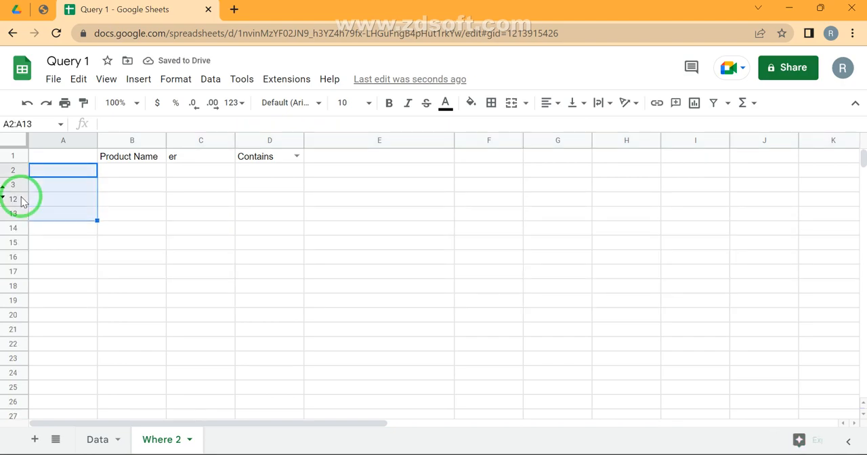
pyautogui.hotkey('ctrl', 'alt', '0')
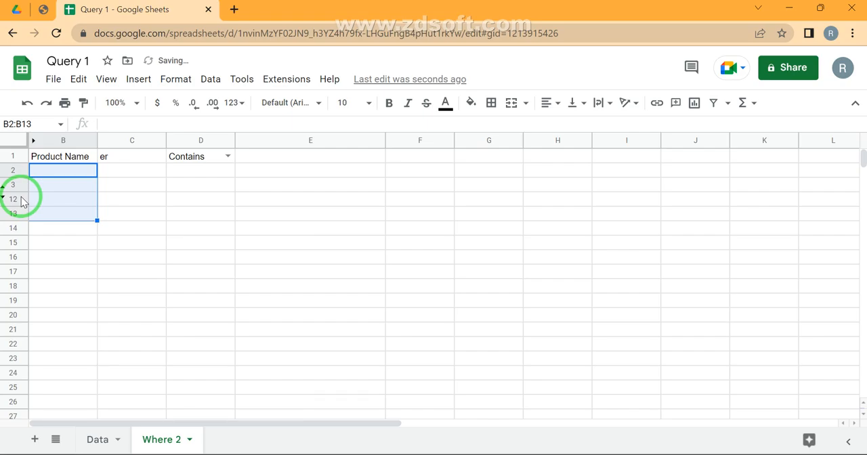
pyautogui.hotkey('ctrl', 'z')
pyautogui.hotkey('shift', 'space')
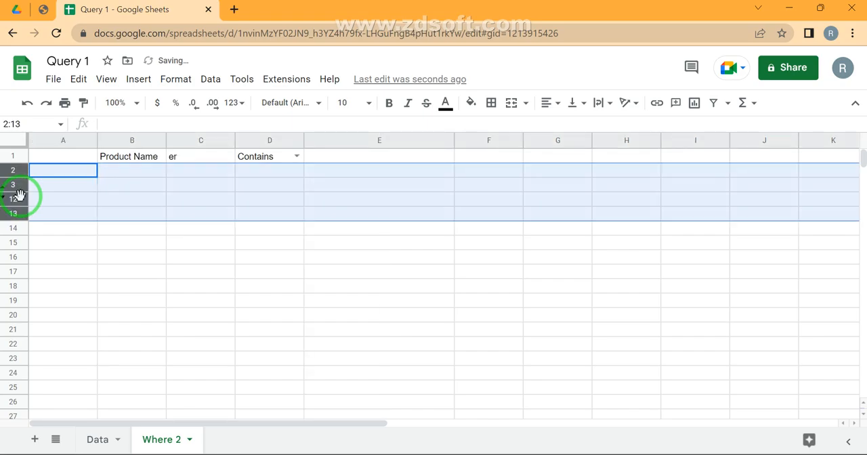
pyautogui.hotkey('ctrl', 'alt', '9')
# - Start a QUERY formula in cell A15 with Data!A:L as its data range
pyautogui.press('Down')
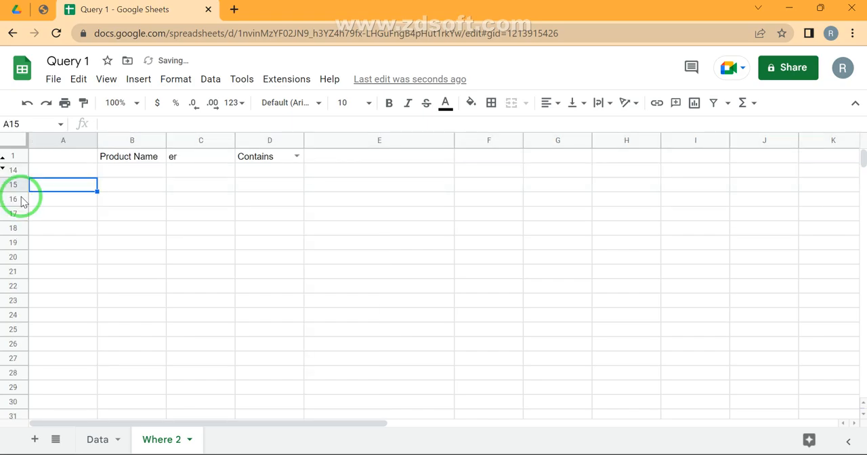
pyautogui.write('=quer')
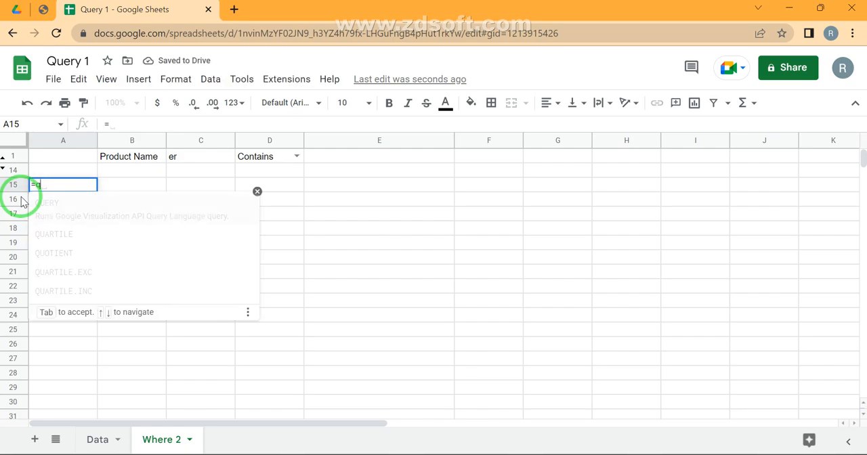
pyautogui.press('Tab')
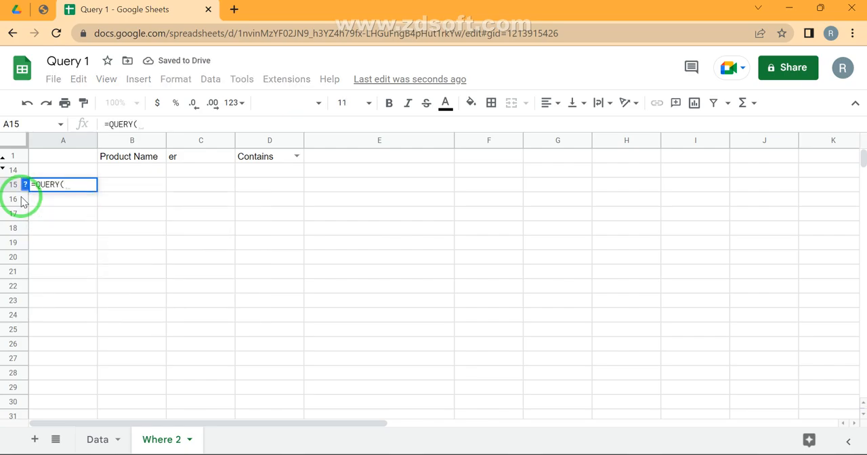
pyautogui.hotkey('alt', 'Up')
pyautogui.press('Right')
pyautogui.press('Right')
pyautogui.press('Up')
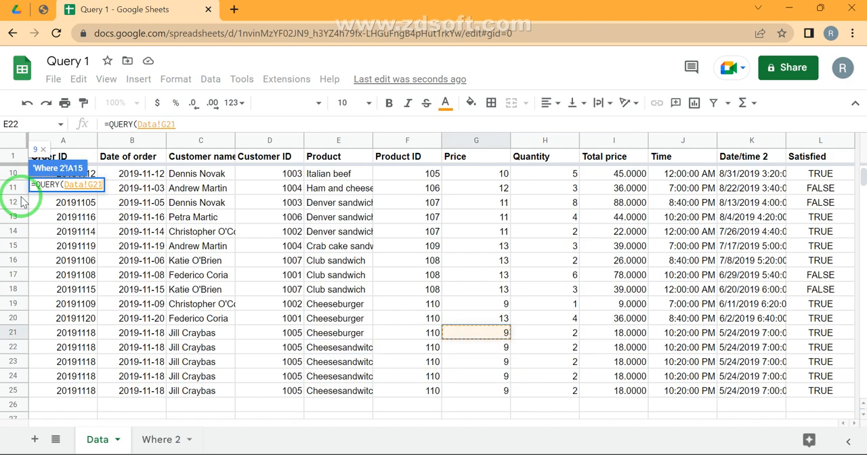
pyautogui.hotkey('ctrl', 'Up')
pyautogui.hotkey('ctrl', 'Left')
pyautogui.hotkey('ctrl', 'shift', 'Right')
pyautogui.hotkey('ctrl', 'shift', 'Down')
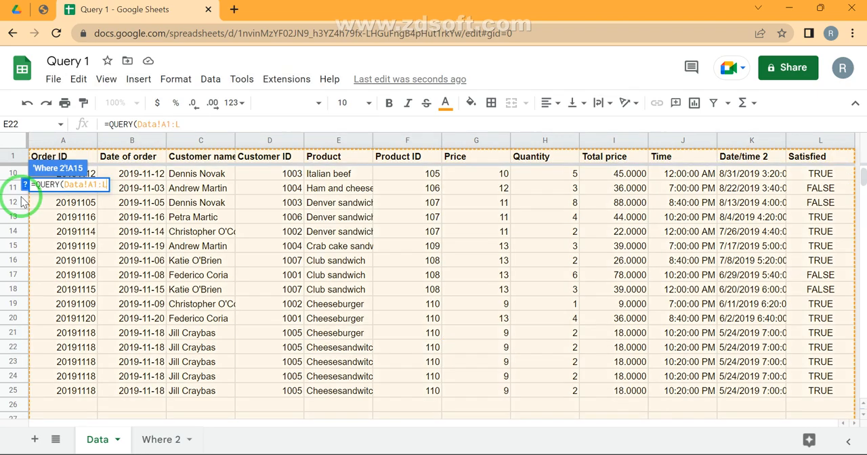
pyautogui.press('Delete')
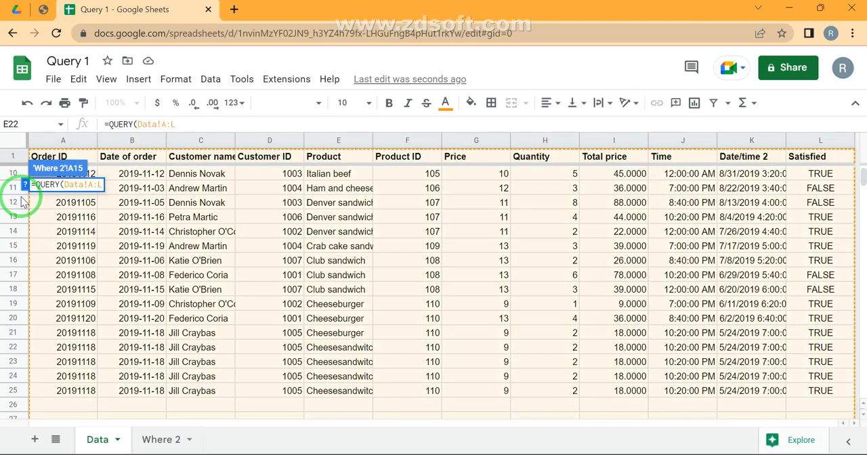
# - Add the query string "Select * Where E like" as the formula's second argument
pyautogui.write(',"Se')
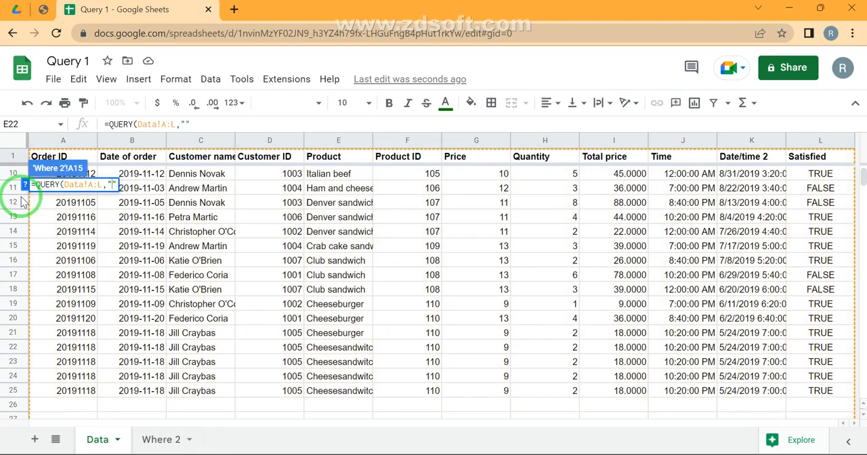
pyautogui.write('lect * Where E ')
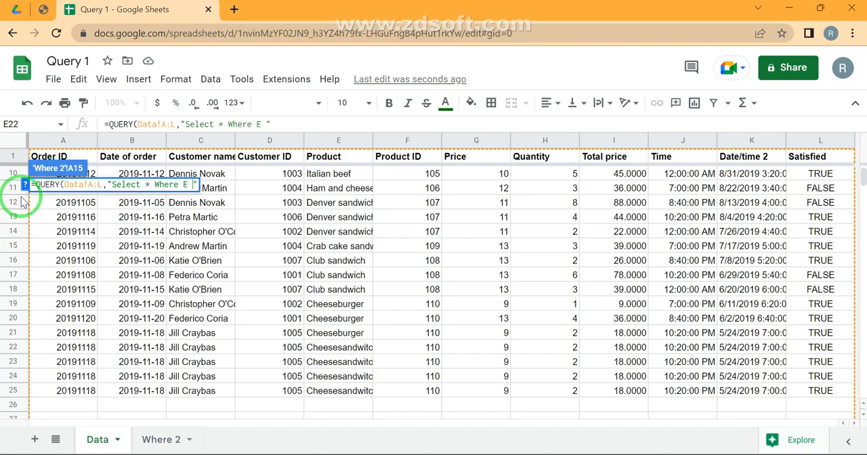
pyautogui.write('like')
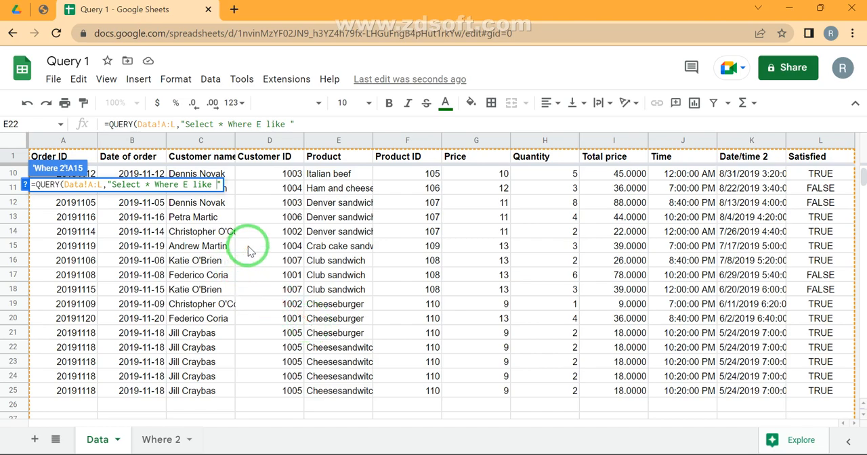
# - Complete the like condition with the match text 'Italian beef' and enter the A15 formula
pyautogui.write("''")
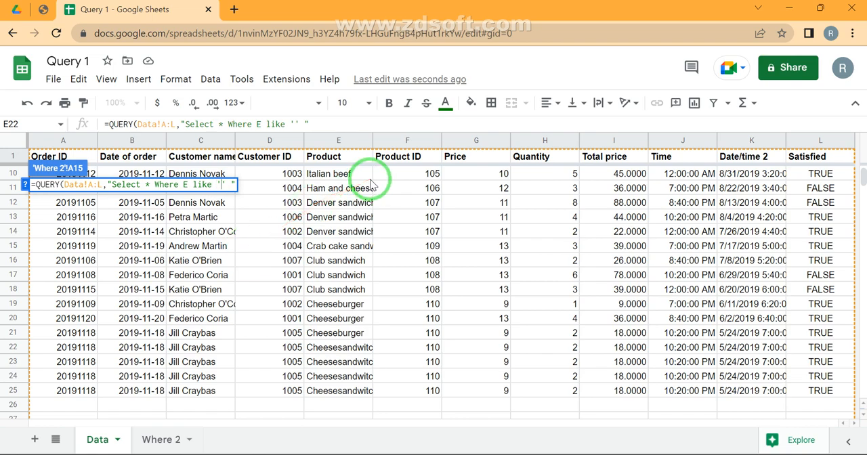
pyautogui.write(' Italian')
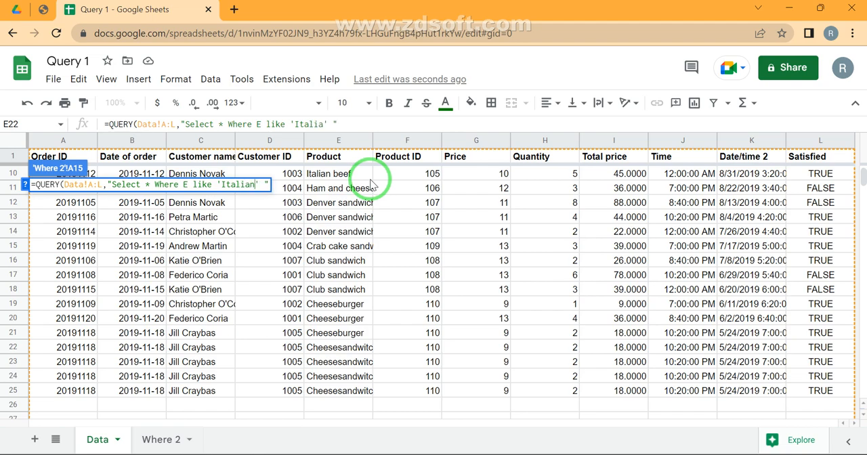
pyautogui.write(' beef')
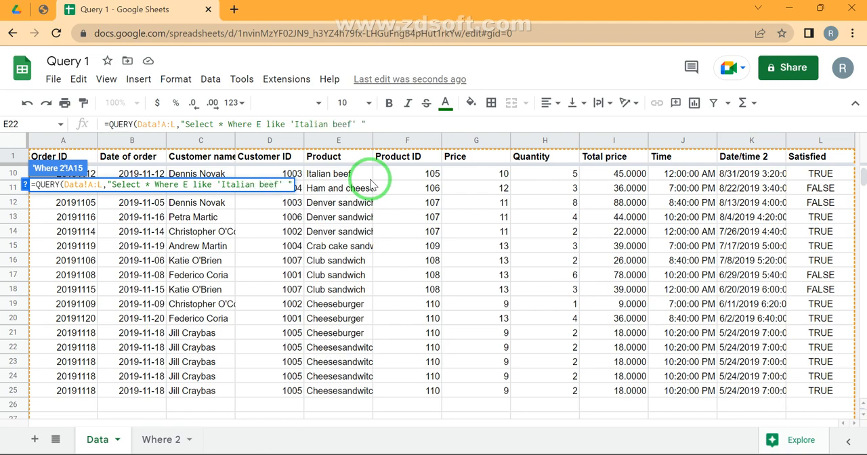
pyautogui.press('Return')
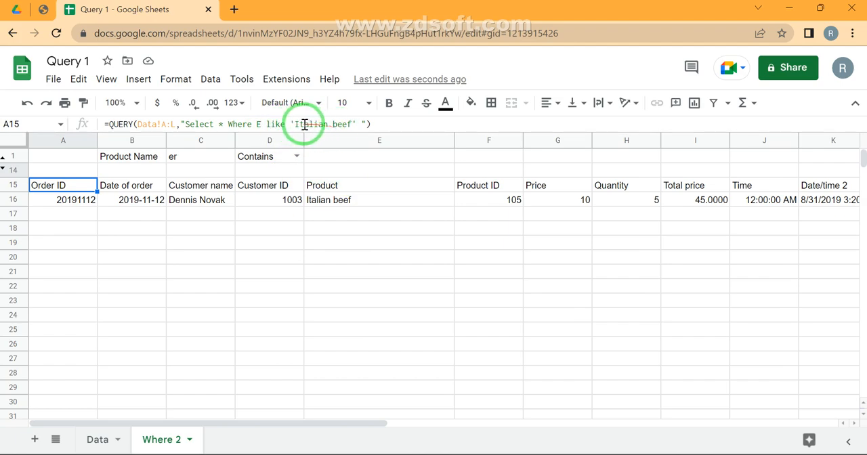
# - Change the match text in the A15 formula to lowercase 'italian beef'
pyautogui.click(298, 124)
pyautogui.write('i')
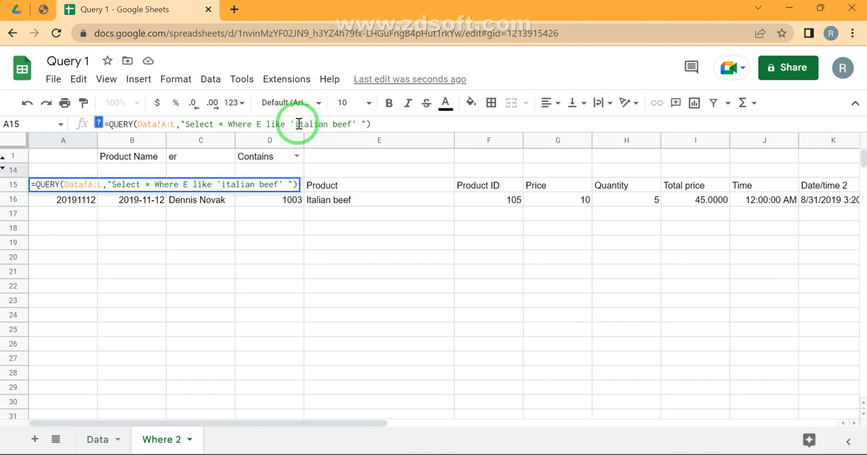
pyautogui.press('Return')
pyautogui.press('Up')
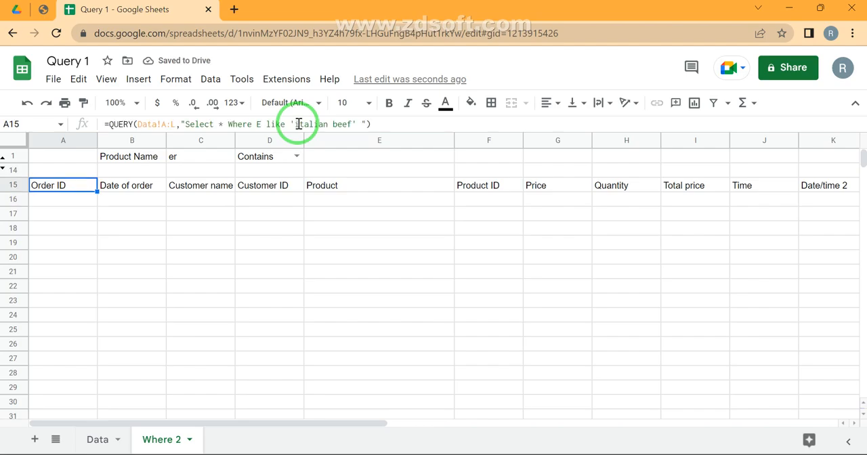
# - Wrap the column reference E in the A15 query condition as Lower(E)
pyautogui.click(298, 124)
pyautogui.press('Left')
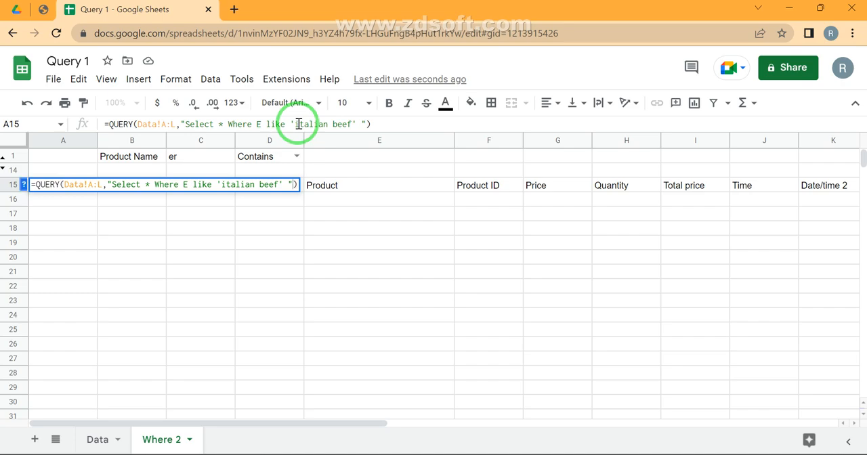
pyautogui.press('Left')
pyautogui.press('Left')
pyautogui.write('Lo')
pyautogui.write('wer')
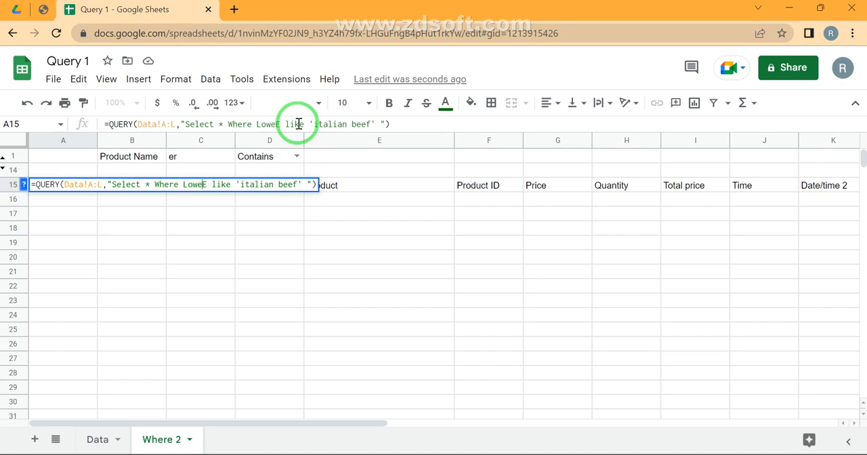
pyautogui.write('(E)')
# - Wrap the match text as Lower('italian beef'), enter the formula and check the Product value in E16
pyautogui.press('Left')
pyautogui.press('Left')
pyautogui.press('Left')
pyautogui.write('Lower(E')
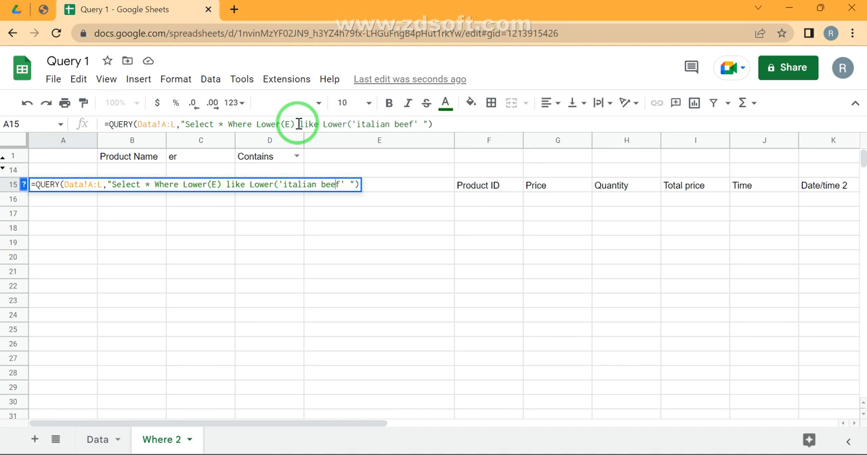
pyautogui.write(')')
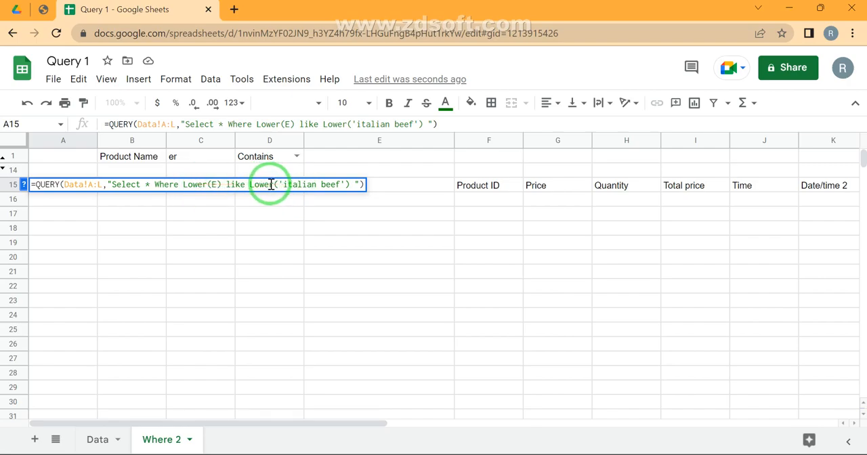
pyautogui.press('Return')
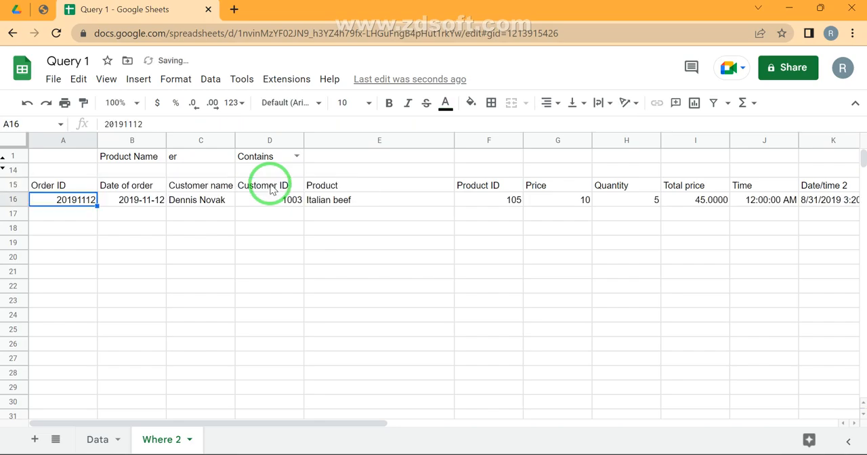
pyautogui.press('Right')
pyautogui.press('Right')
pyautogui.press('Right')
pyautogui.press('Right')
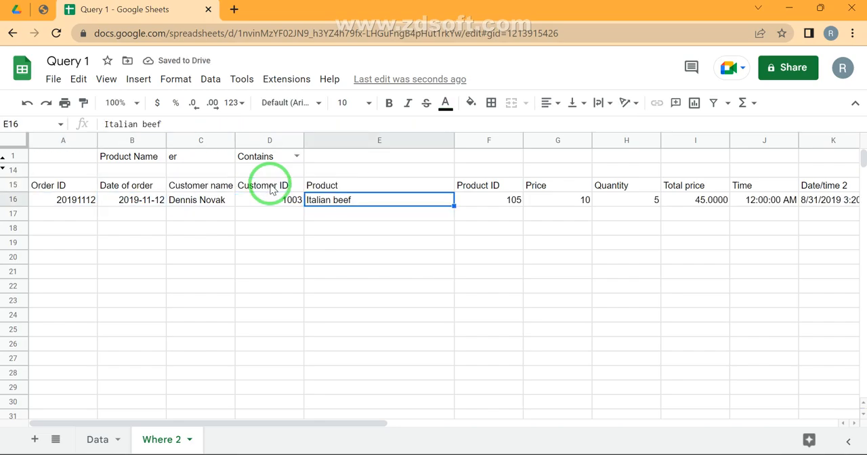
# - Shorten the match text in the A15 formula to 'italian' and enter it
pyautogui.click(72, 186)
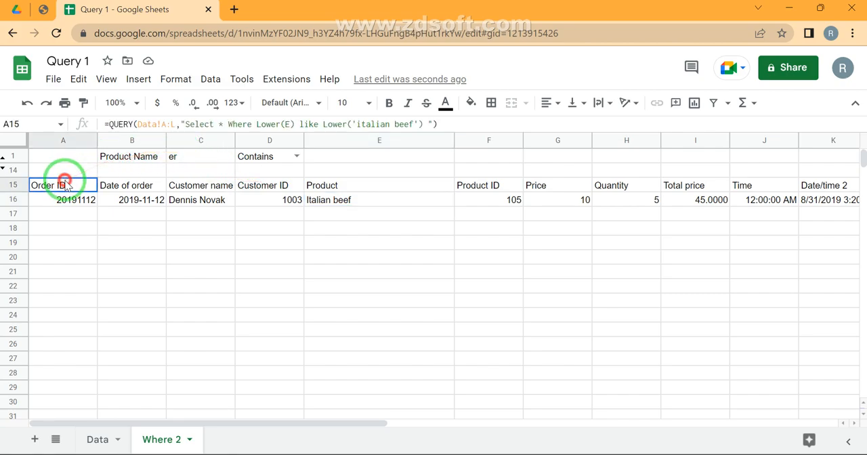
pyautogui.click(412, 124)
pyautogui.press('BackSpace')
pyautogui.press('BackSpace')
pyautogui.press('BackSpace')
pyautogui.press('BackSpace')
pyautogui.press('BackSpace')
pyautogui.press('Return')
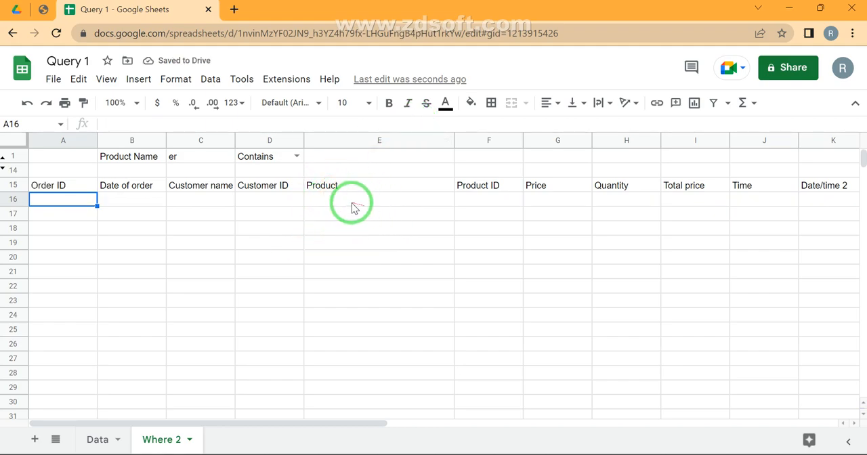
pyautogui.click(60, 181)
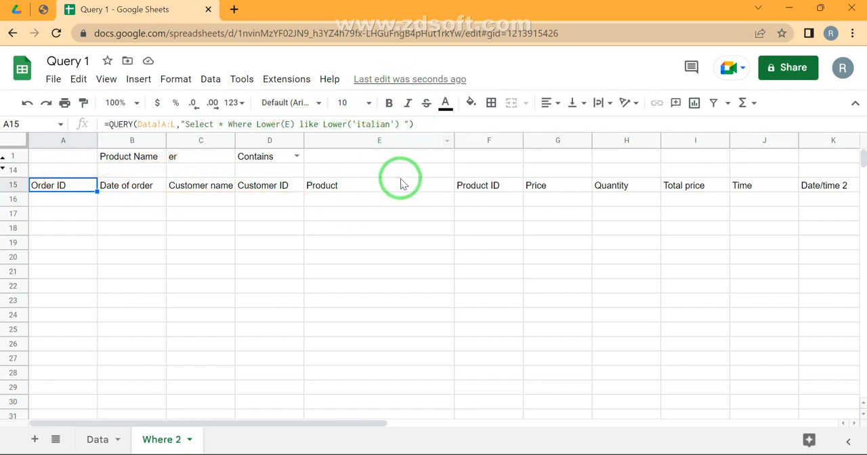
# - Add a % wildcard after 'italian' in the A15 query condition and enter the formula
pyautogui.click(391, 124)
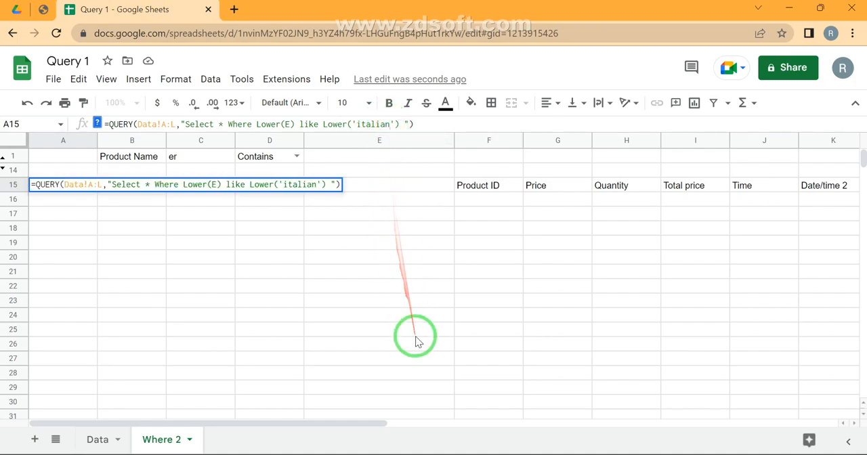
pyautogui.write('%')
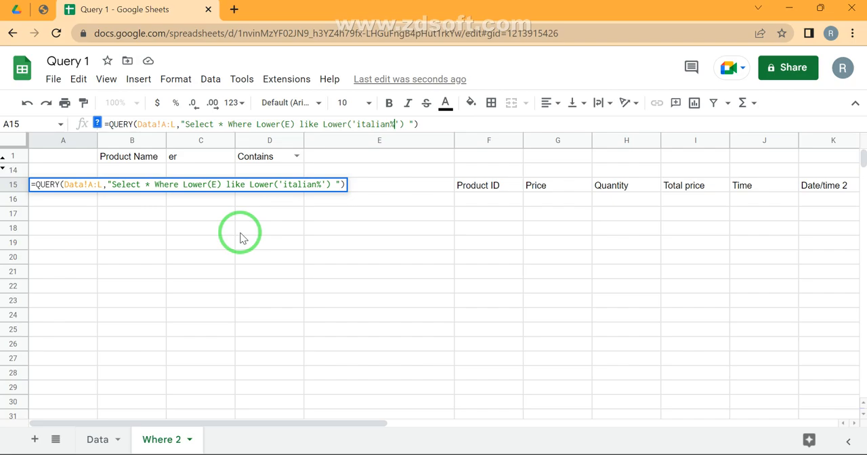
pyautogui.press('Return')
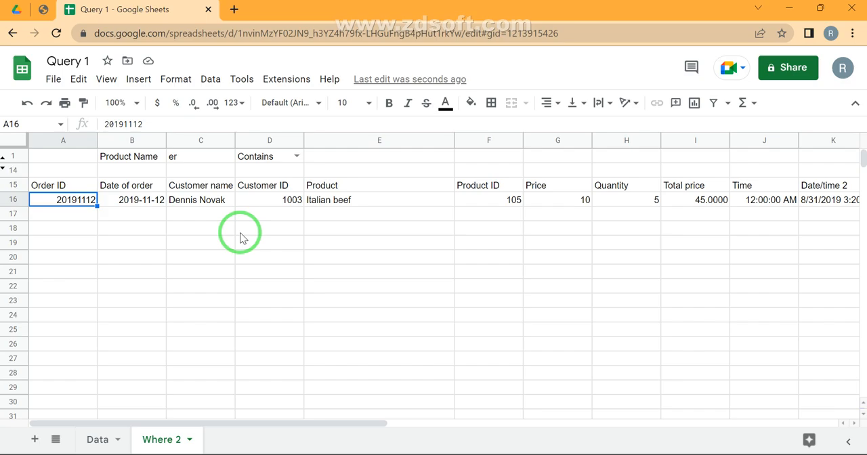
# - Fill row 26 of the Data sheet with a copy of the order in row 25
pyautogui.click(97, 438)
pyautogui.click(348, 407)
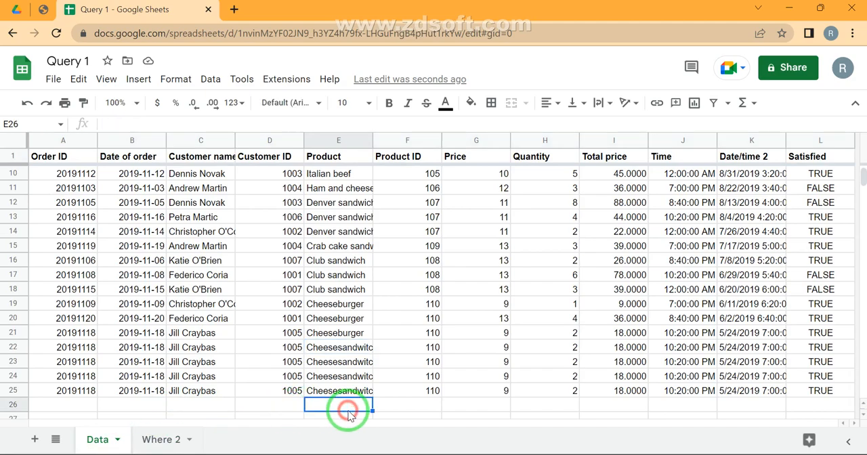
pyautogui.write('Cheesesandwitch')
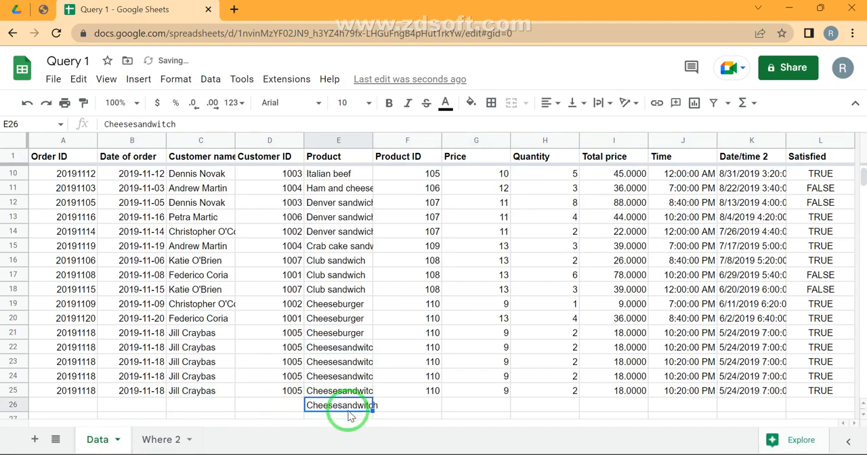
pyautogui.hotkey('shift', 'space')
pyautogui.hotkey('ctrl', 'd')
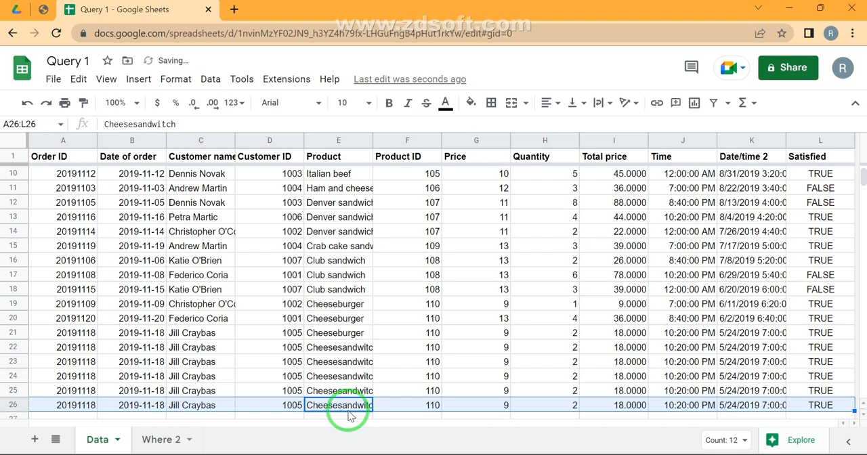
# - Change the Product in E26 to 'Italian fry'
pyautogui.press('Right')
pyautogui.press('Left')
pyautogui.press('Return')
pyautogui.hotkey('ctrl', 'a')
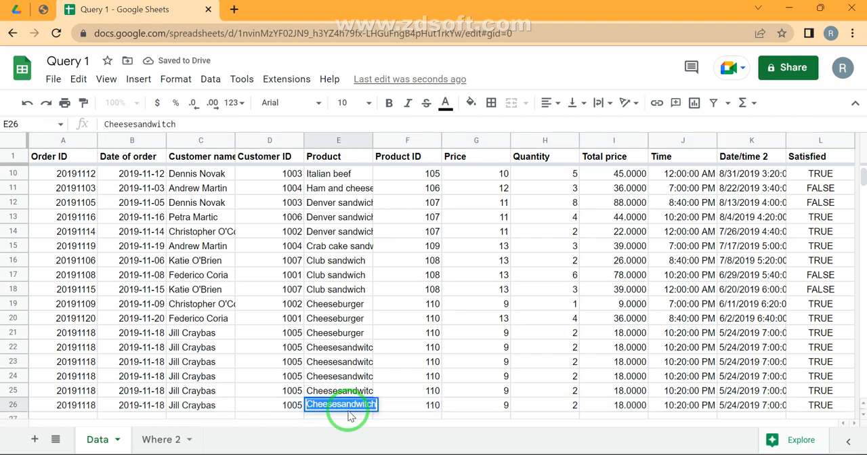
pyautogui.write('Italia')
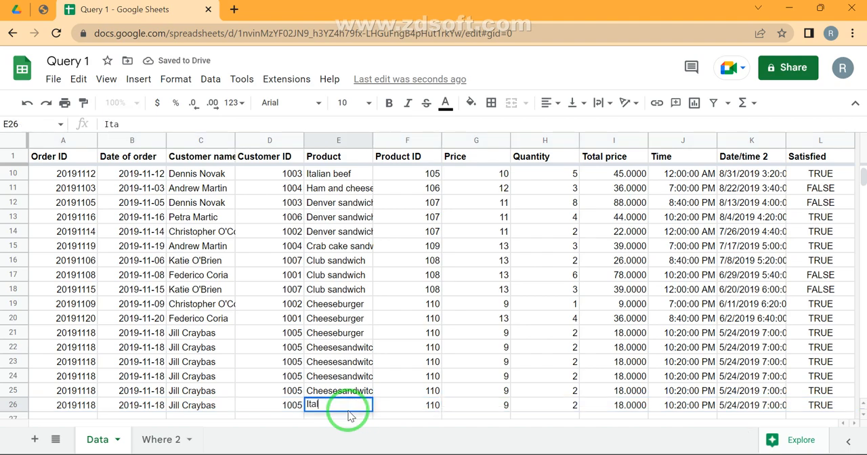
pyautogui.write('n')
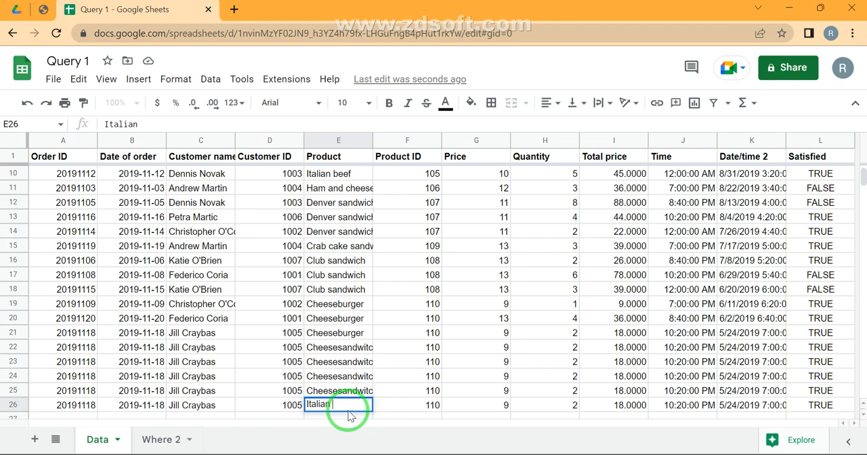
pyautogui.write(' san')
pyautogui.press('BackSpace')
pyautogui.press('BackSpace')
pyautogui.press('BackSpace')
pyautogui.write('fry')
pyautogui.press('Return')
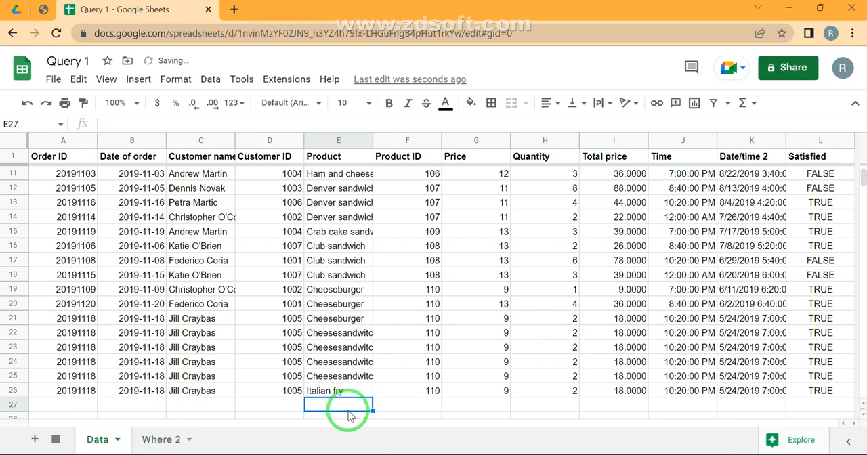
# - Copy the Italian fry order down into row 27 and change its Product to 'Italian Cheese fry'
pyautogui.hotkey('shift', 'space')
pyautogui.hotkey('ctrl', 'd')
pyautogui.doubleClick(350, 410)
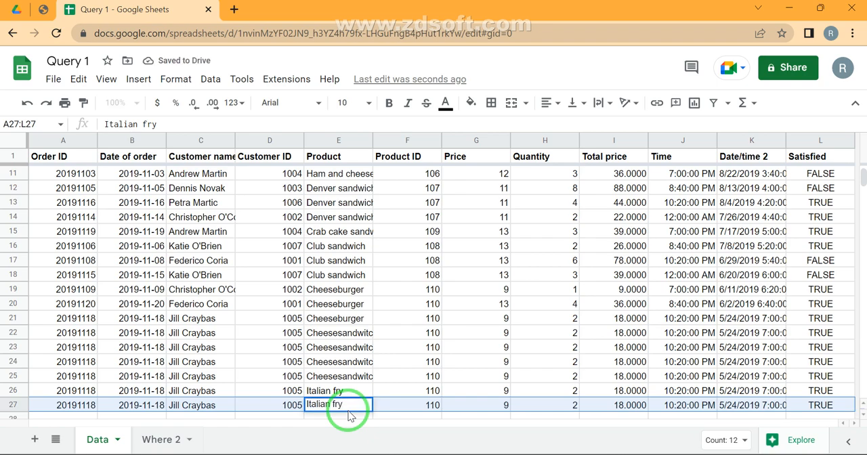
pyautogui.write('Cheese')
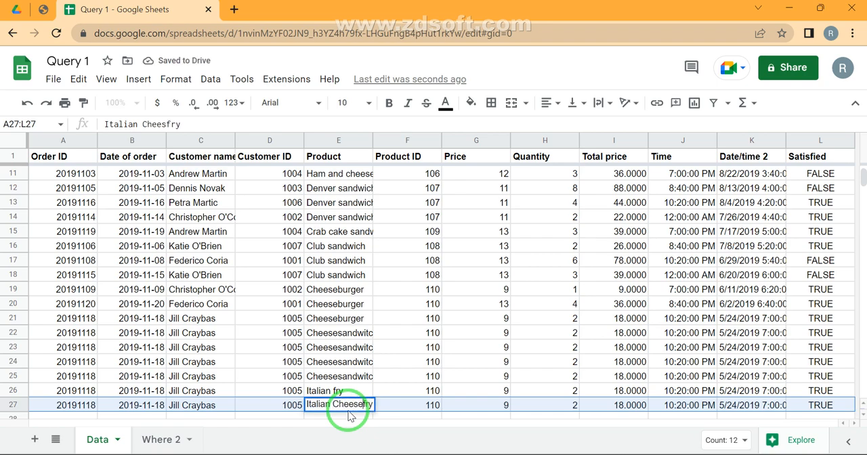
pyautogui.press('Tab')
# - Compare the Italian products in the Where 2 query results with the rows added to the Data sheet
pyautogui.click(162, 441)
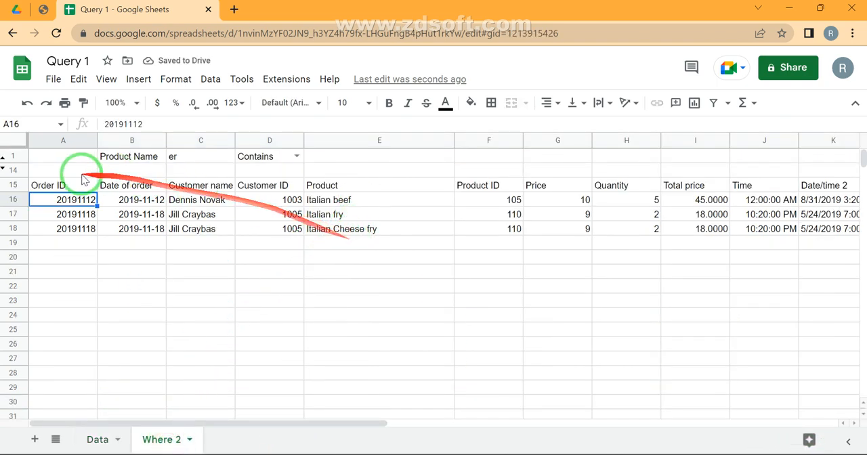
pyautogui.click(92, 438)
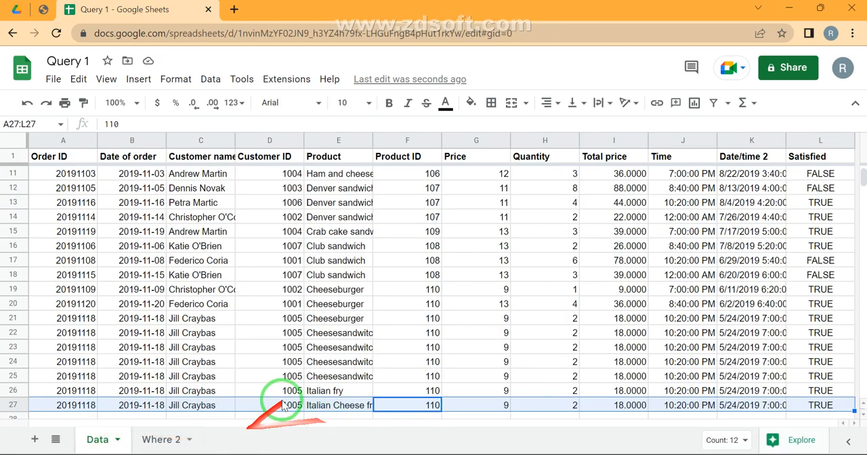
pyautogui.click(312, 384)
pyautogui.click(157, 438)
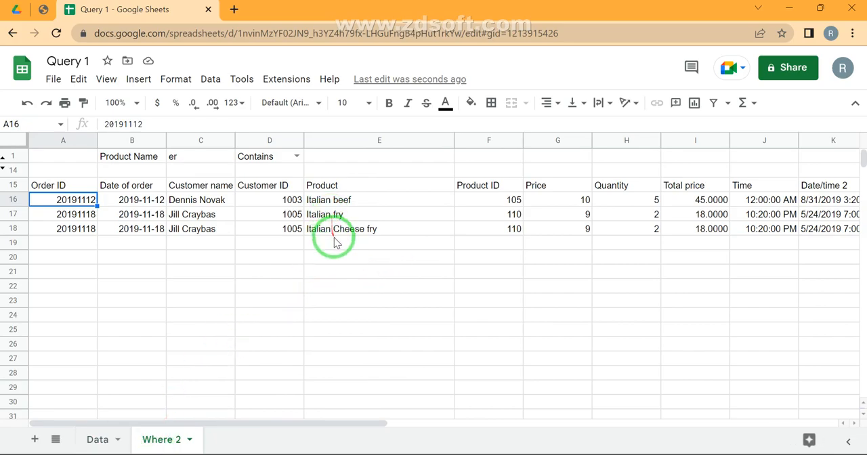
pyautogui.click(342, 218)
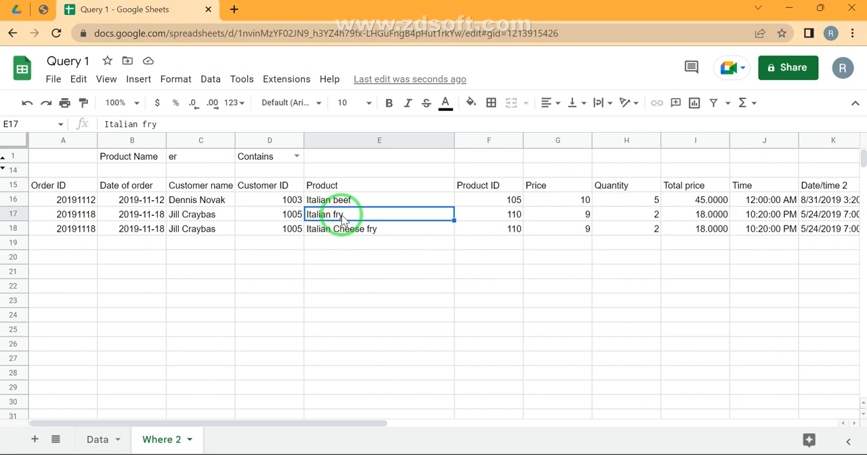
pyautogui.click(374, 233)
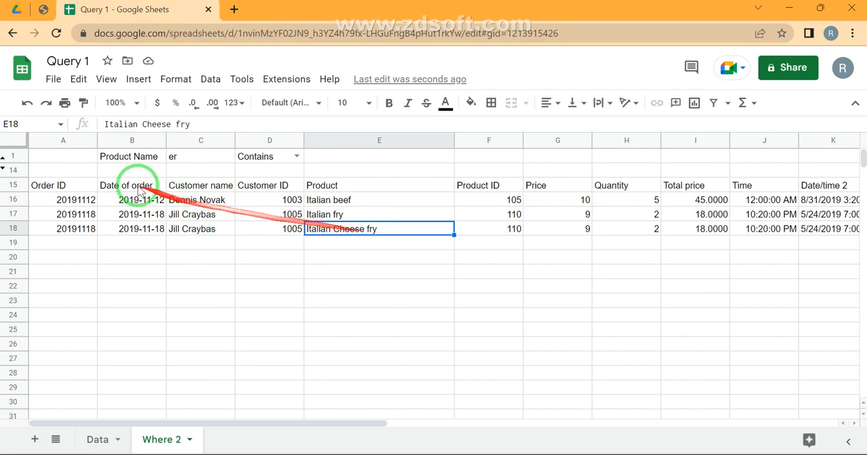
# - Replace 'italian' with 'fry' before the % wildcard in the A15 query condition and enter the formula
pyautogui.click(68, 189)
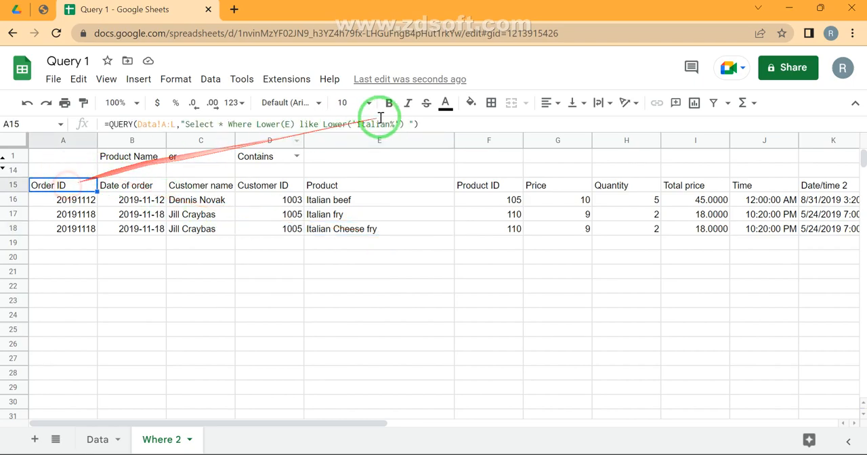
pyautogui.doubleClick(389, 125)
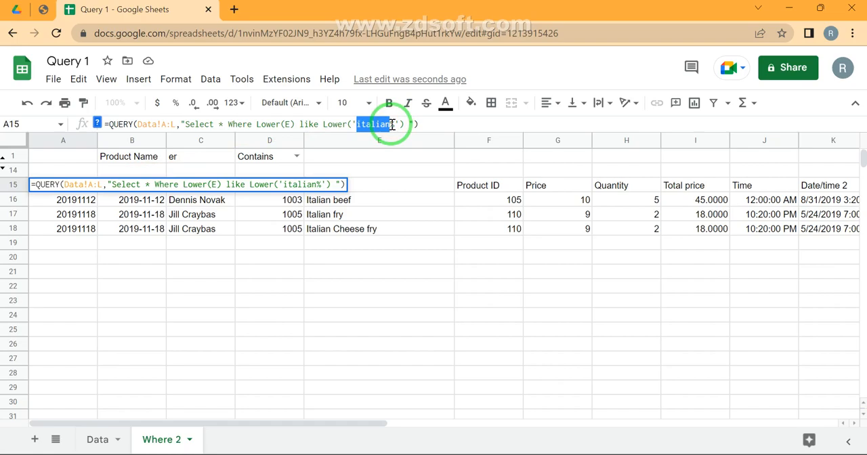
pyautogui.write('fry')
pyautogui.press('Return')
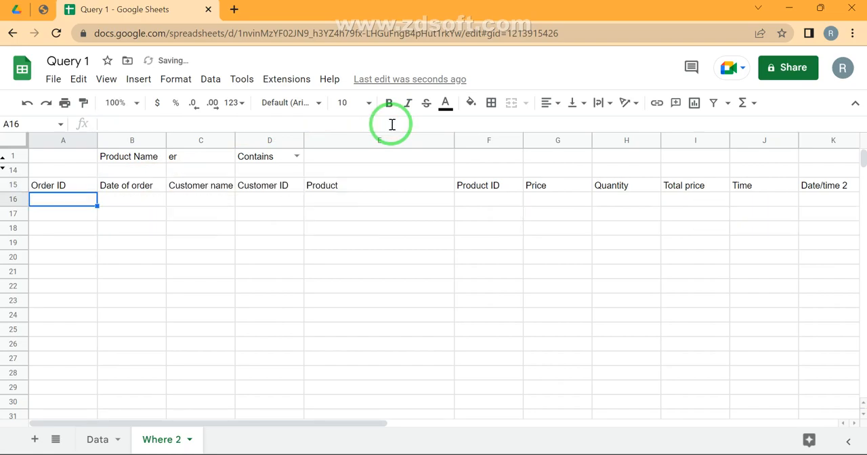
# - Remove the trailing % wildcard from 'fry%' in the A15 formula and enter it
pyautogui.press('Up')
pyautogui.click(391, 125)
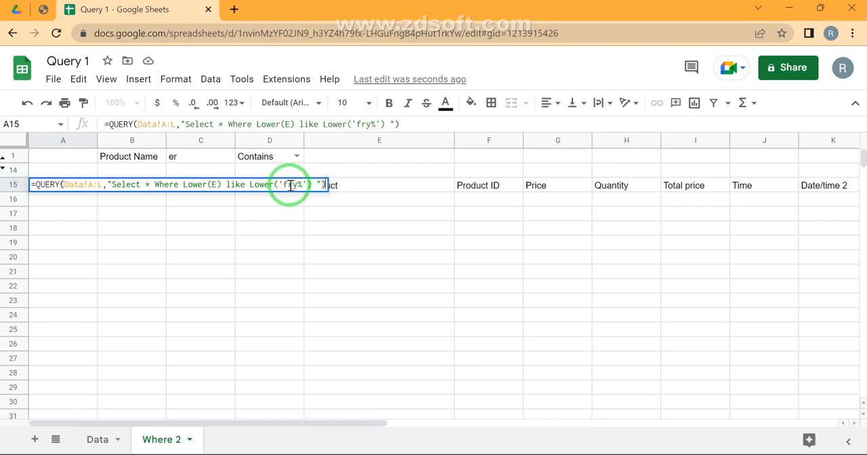
pyautogui.click(300, 185)
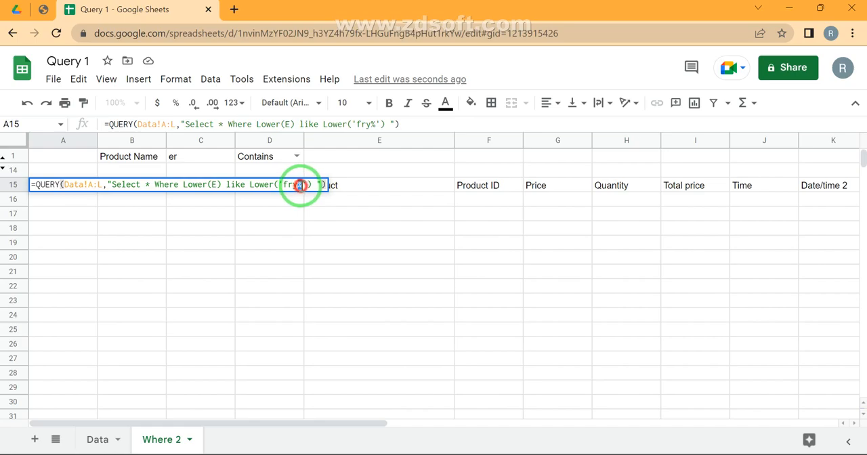
pyautogui.press('BackSpace')
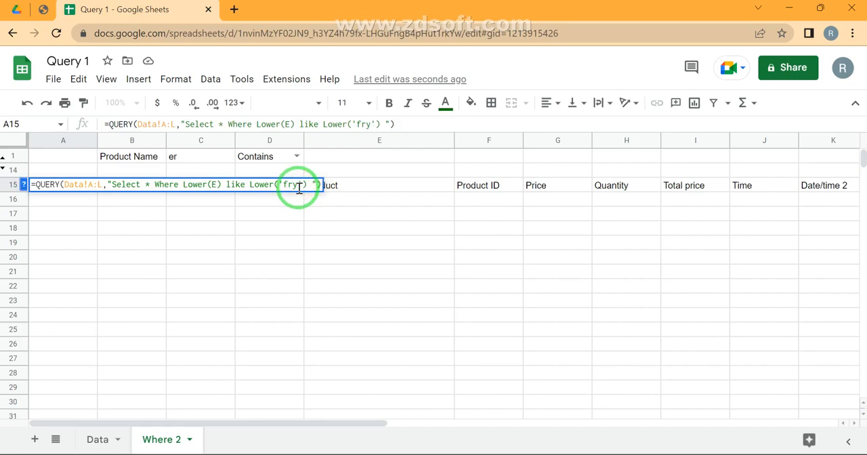
pyautogui.press('Return')
# - Place a % wildcard before 'fry' in the A15 match text, making it '%fry', and enter the formula
pyautogui.press('Up')
pyautogui.press('Return')
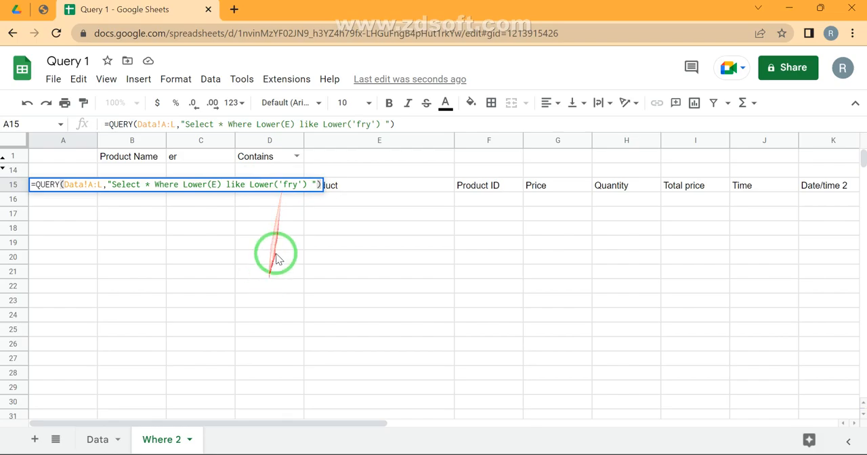
pyautogui.click(285, 185)
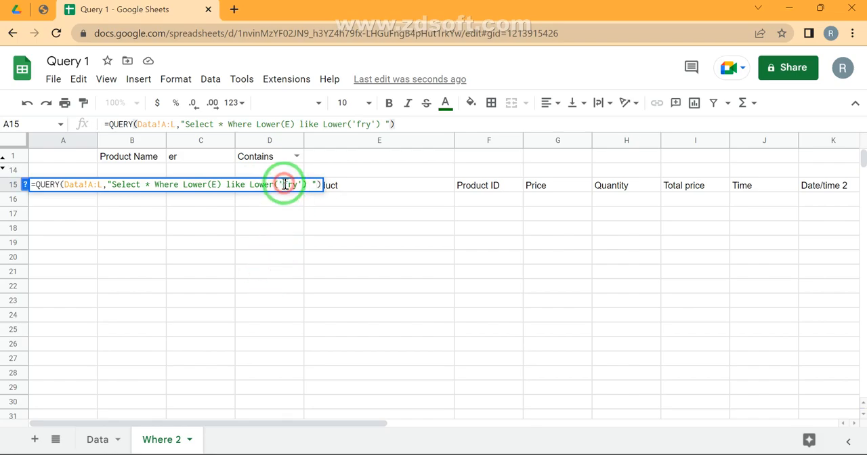
pyautogui.write('%')
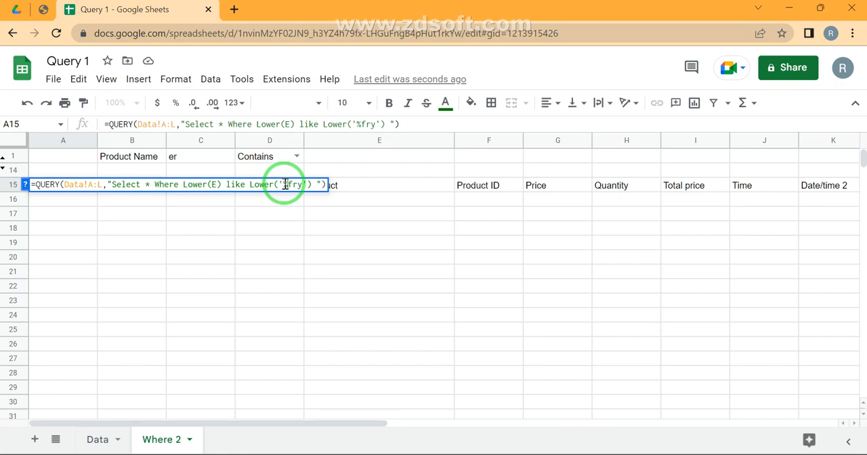
pyautogui.press('Return')
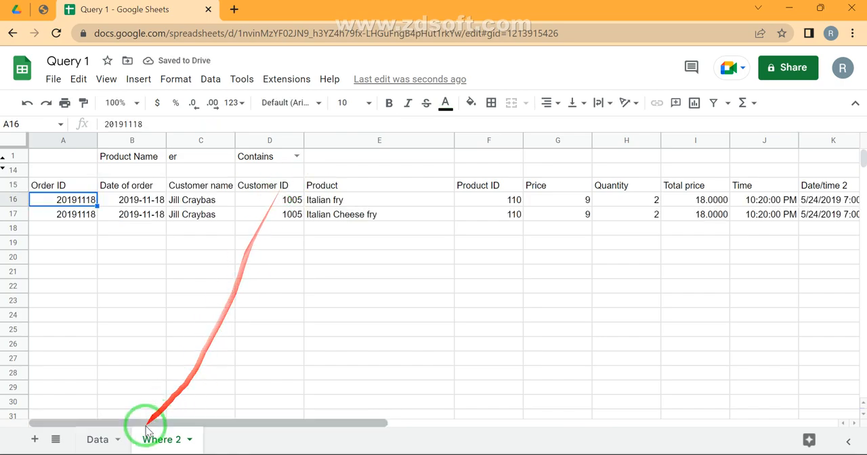
# - Fill row 28 of the Data sheet with a copy of the Italian Cheese fry order above it
pyautogui.click(96, 437)
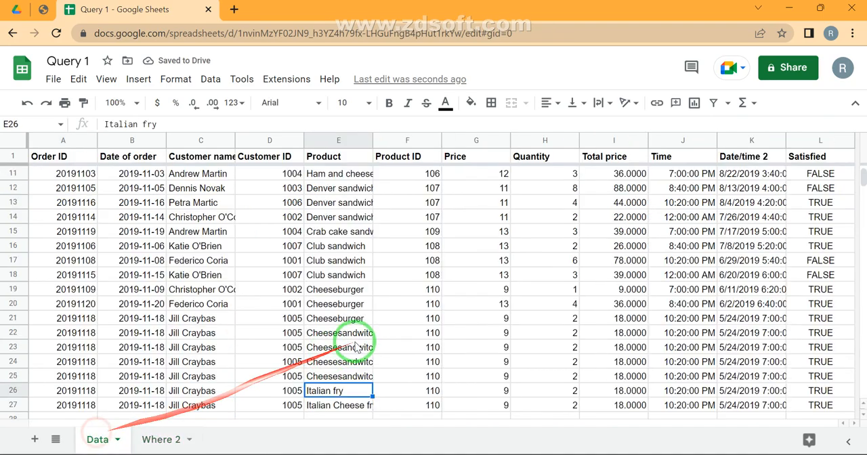
pyautogui.scroll(-3, 354, 339)
pyautogui.click(337, 278)
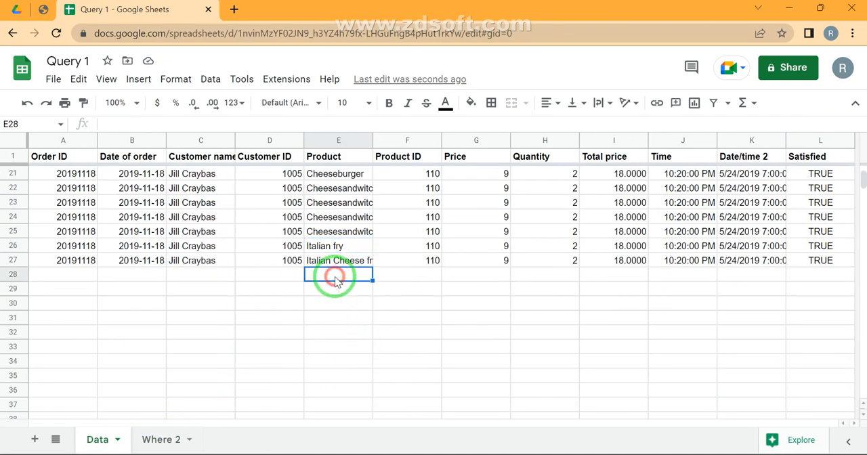
pyautogui.hotkey('shift', 'space')
pyautogui.hotkey('ctrl', 'd')
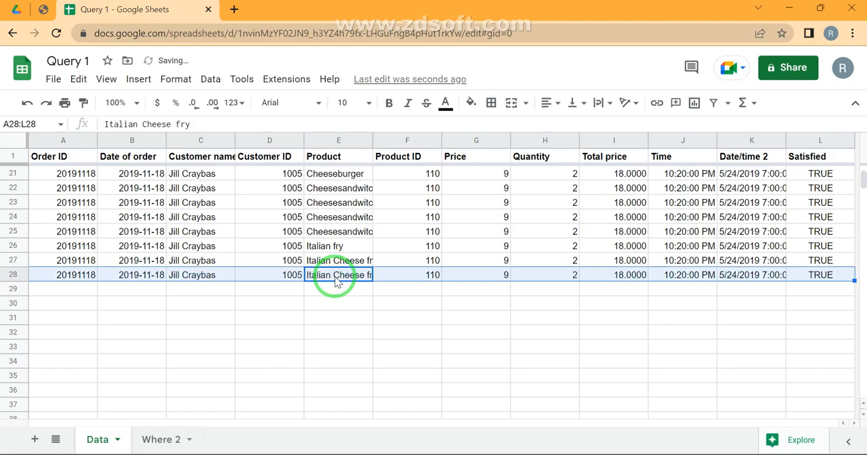
# - Change the Product in E28 to 'Italian fry Items' and check the query results on the Where 2 sheet
pyautogui.press('Right')
pyautogui.click(336, 279)
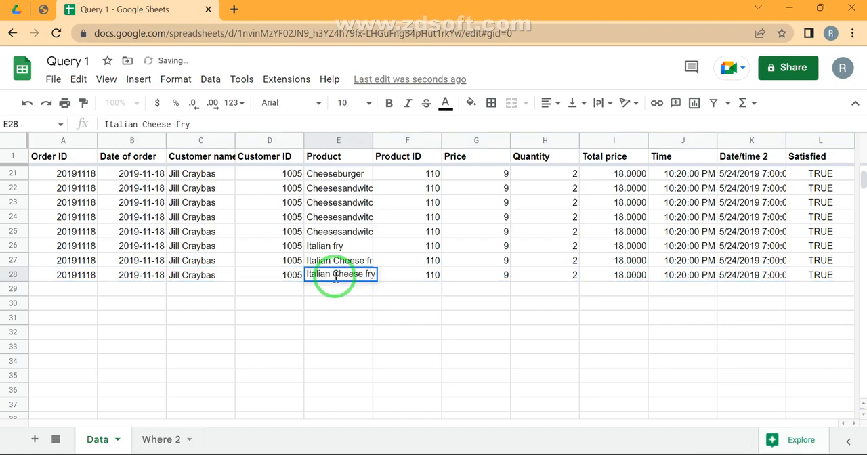
pyautogui.doubleClick(336, 275)
pyautogui.press('BackSpace')
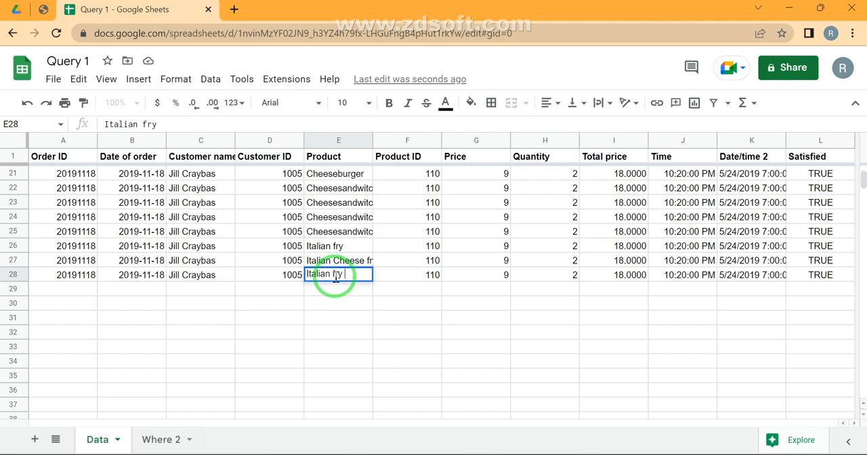
pyautogui.write('Items')
pyautogui.press('Return')
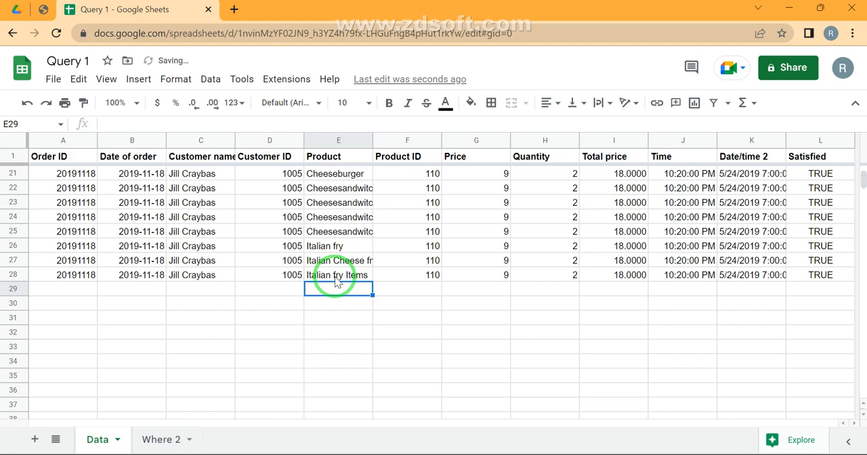
pyautogui.click(333, 275)
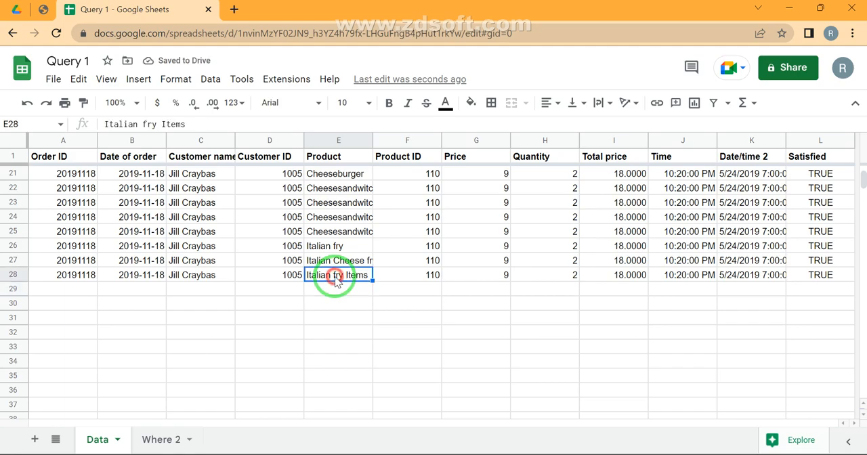
pyautogui.click(166, 439)
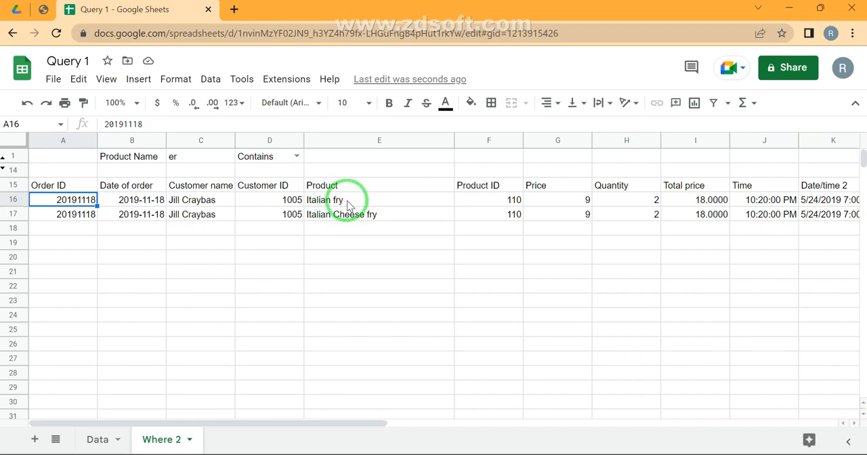
# - Add a trailing % wildcard after '%fry' in the A15 formula, making the match text '%fry%', and enter the formula
pyautogui.click(59, 185)
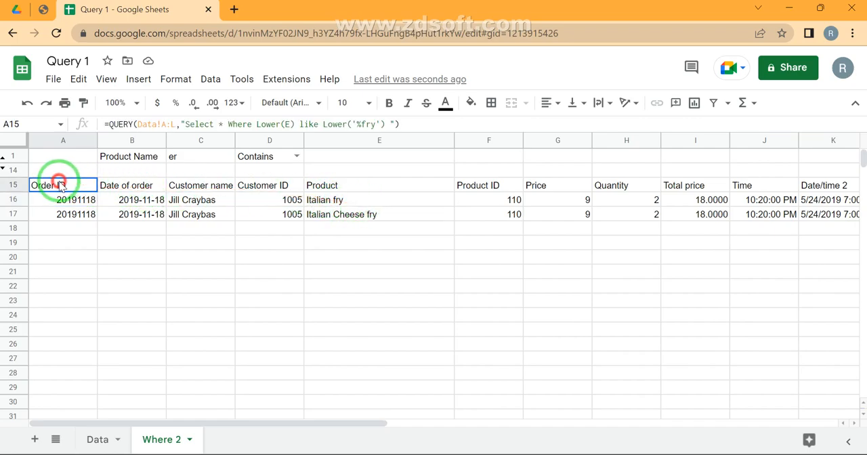
pyautogui.click(361, 124)
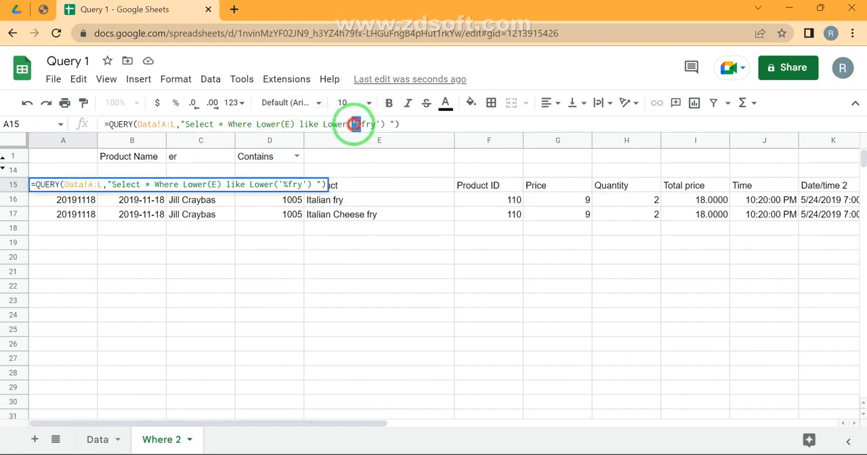
pyautogui.click(354, 124)
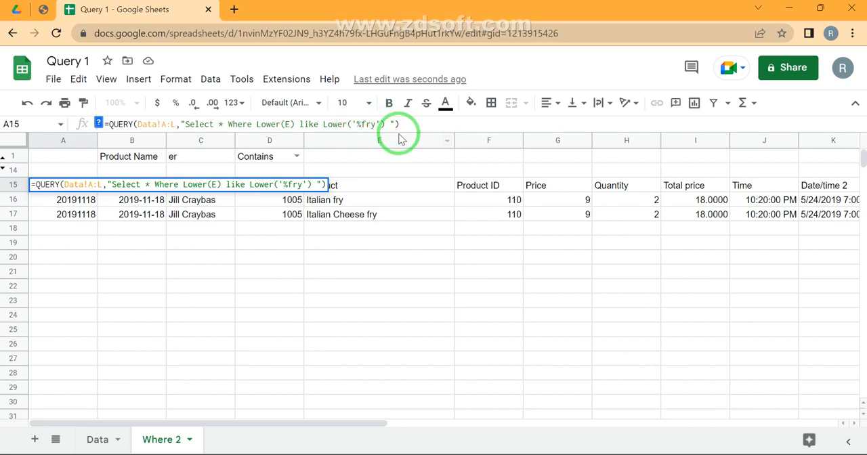
pyautogui.moveTo(399, 138); pyautogui.dragTo(337, 221)
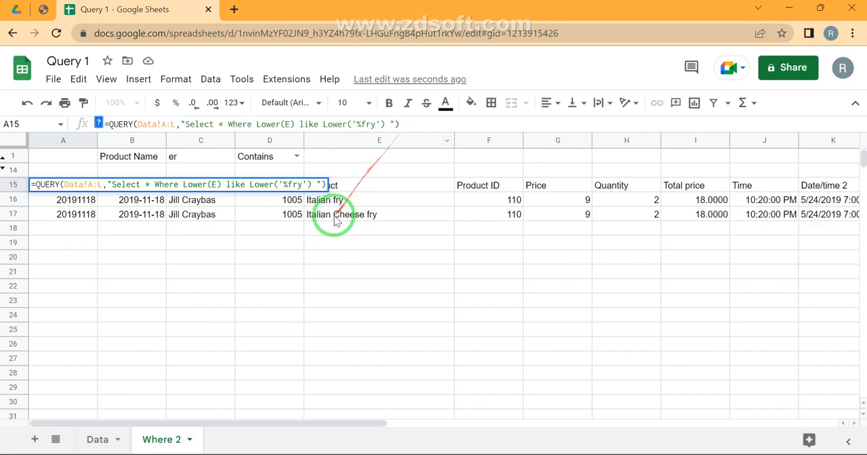
pyautogui.click(378, 125)
pyautogui.click(376, 125)
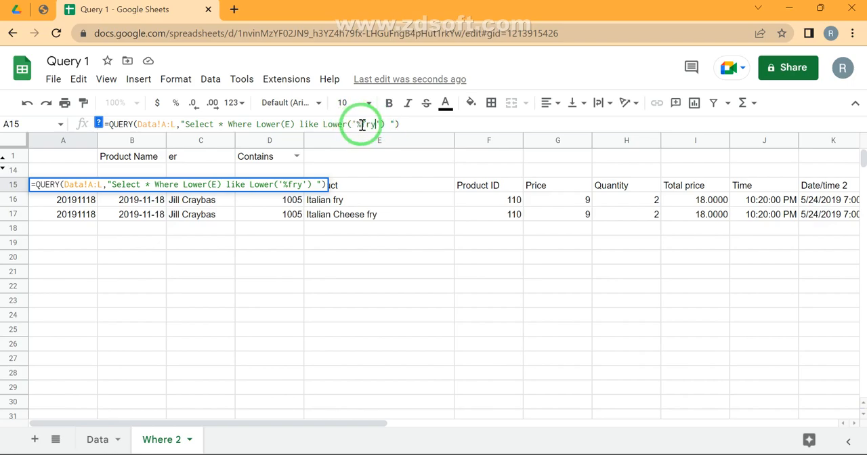
pyautogui.write('%')
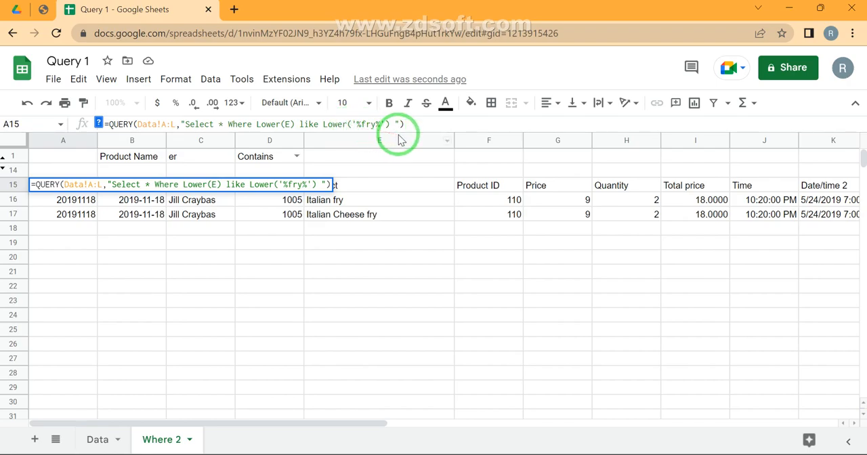
pyautogui.moveTo(398, 139)
pyautogui.mouseDown()
pyautogui.moveTo(368, 129)
pyautogui.moveTo(346, 174)
pyautogui.moveTo(364, 398)
pyautogui.mouseUp()
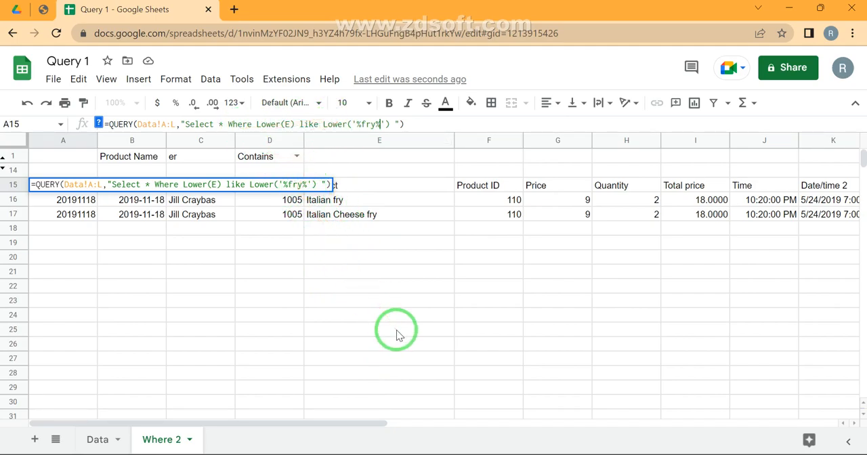
pyautogui.press('Return')
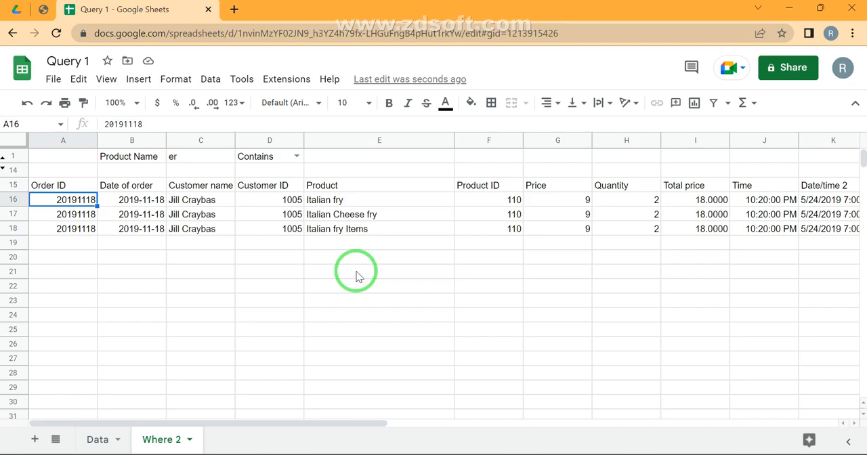
# - Add a 'Like' item to the dropdown list of cell D1 through its data validation rule and select Like in D1
pyautogui.click(69, 184)
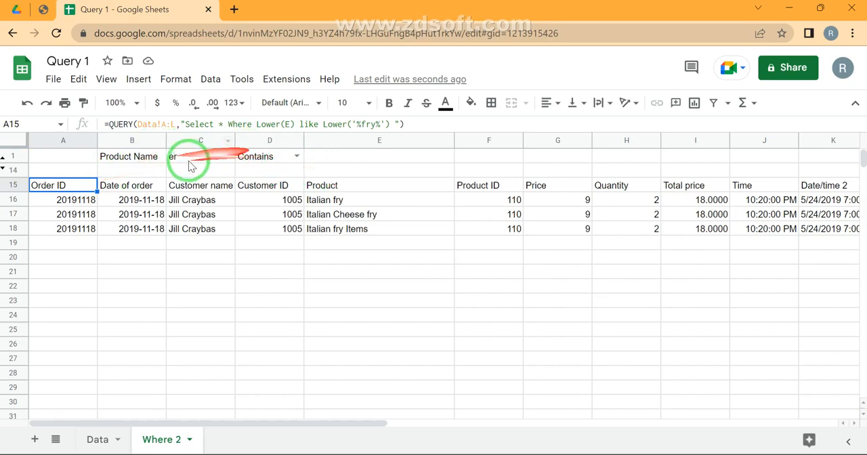
pyautogui.click(261, 160)
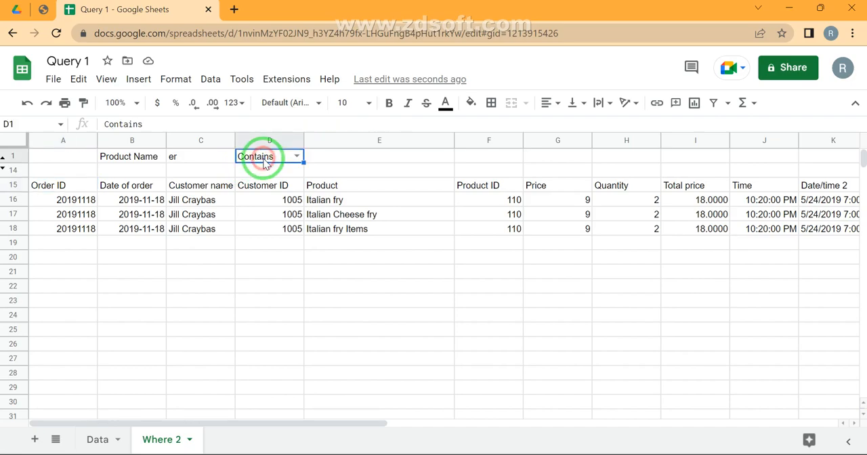
pyautogui.click(209, 84)
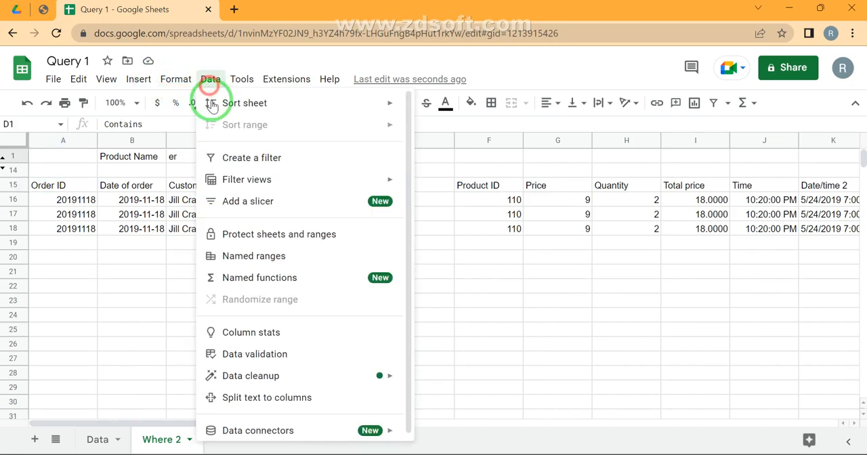
pyautogui.click(255, 354)
pyautogui.click(772, 160)
pyautogui.click(781, 330)
pyautogui.press('Return')
pyautogui.write('Like')
pyautogui.click(822, 415)
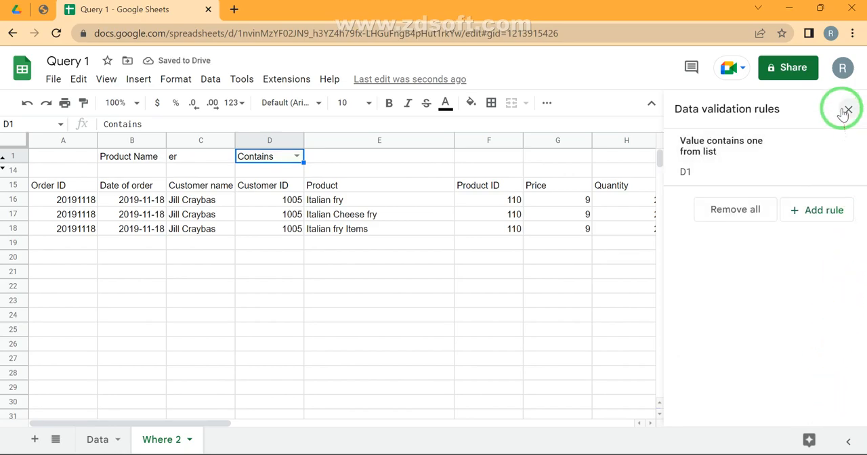
pyautogui.click(847, 109)
pyautogui.click(297, 156)
pyautogui.click(247, 229)
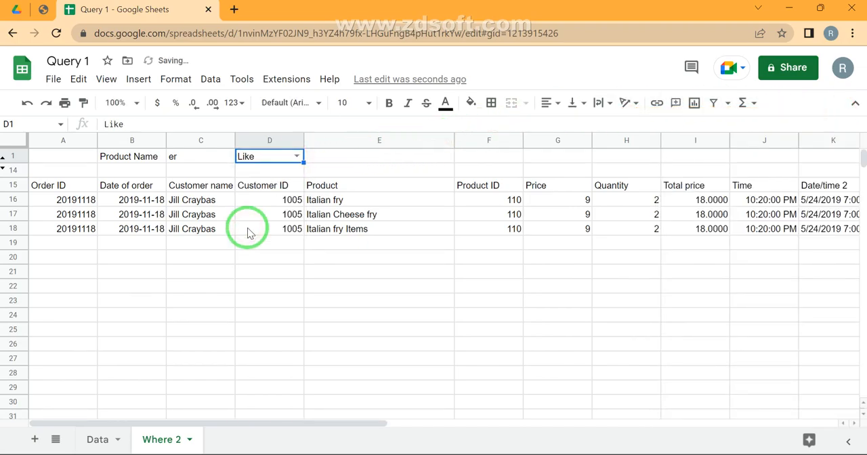
# - Replace the hard-coded like operator in the A15 QUERY formula with a concatenated reference to D1, written "&D1&"
pyautogui.click(50, 187)
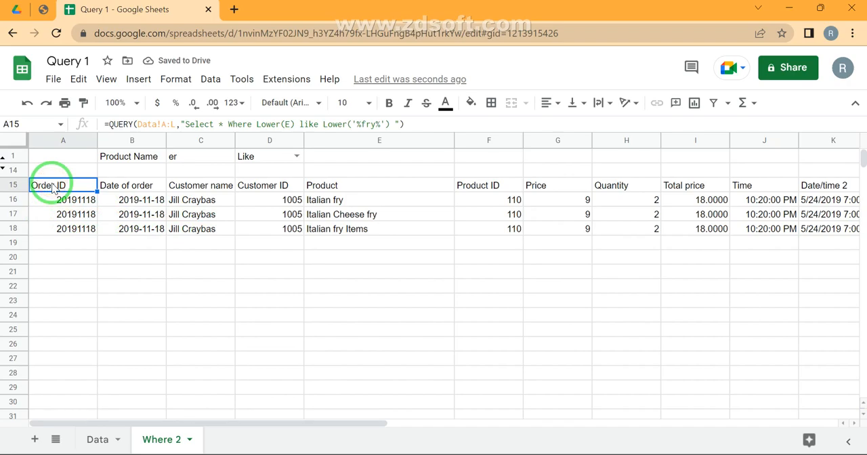
pyautogui.doubleClick(53, 187)
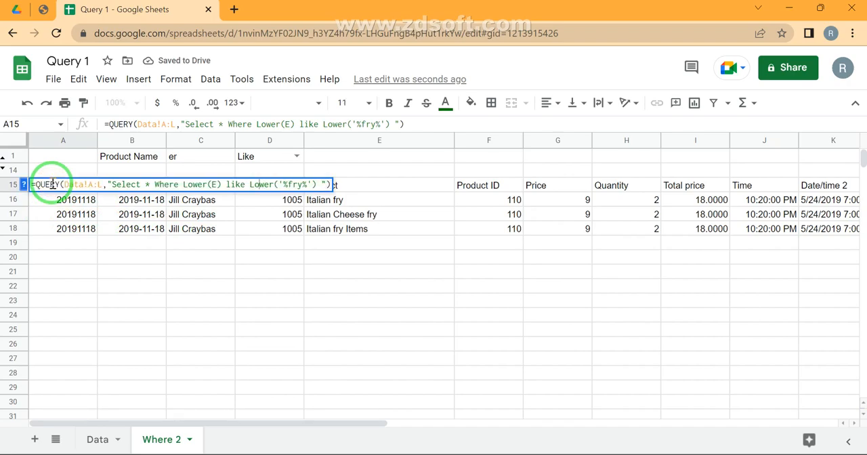
pyautogui.press('Left')
pyautogui.hotkey('ctrl', 'shift', 'Left')
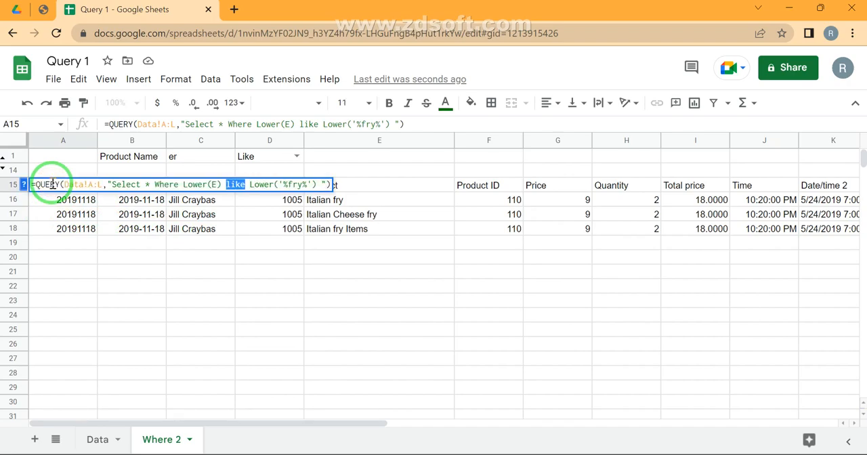
pyautogui.press('BackSpace')
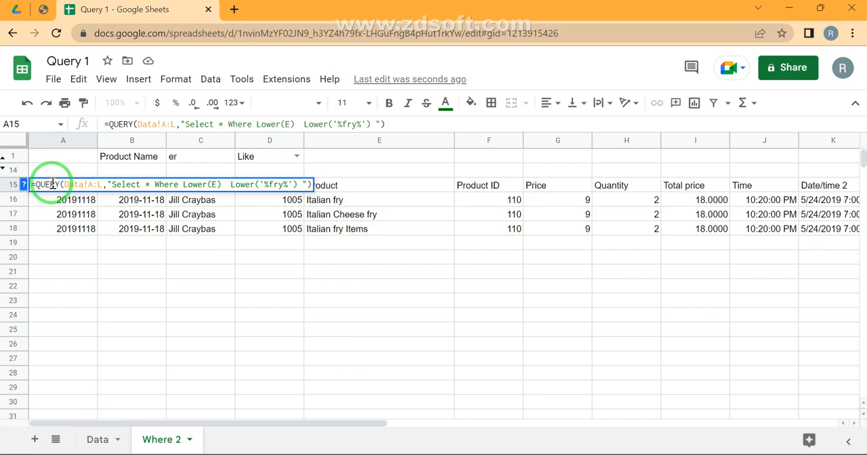
pyautogui.write('""')
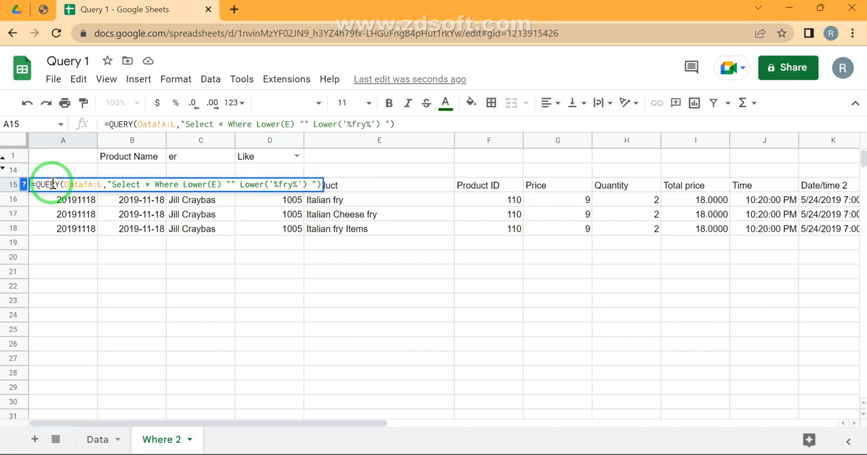
pyautogui.write('&&')
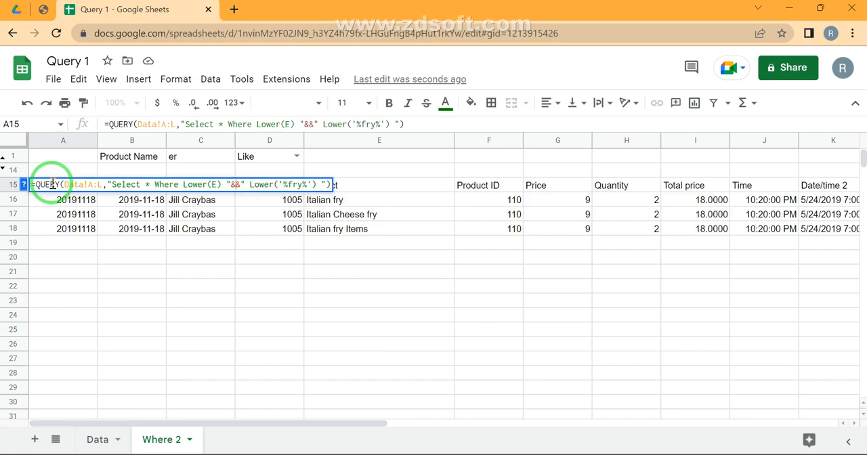
pyautogui.click(264, 157)
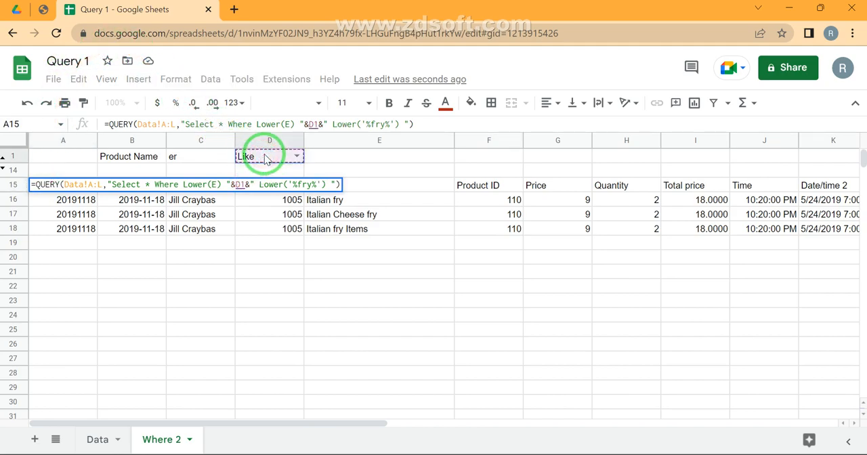
# - Replace fry between the % wildcards in the A15 formula with a concatenated reference to C1, written "&C1&", and enter the formula
pyautogui.click(312, 185)
pyautogui.doubleClick(312, 184)
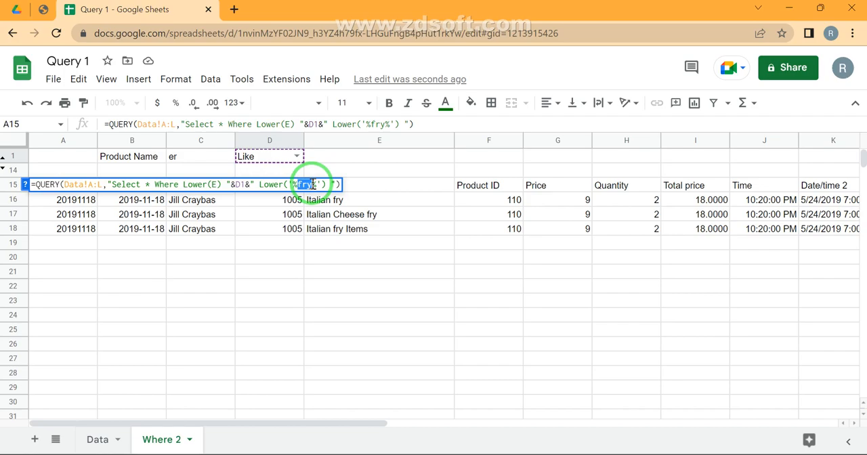
pyautogui.press('BackSpace')
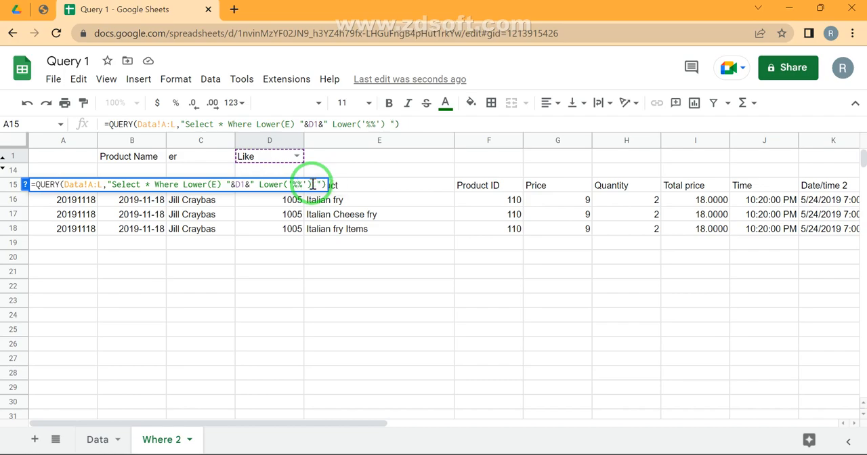
pyautogui.write('""')
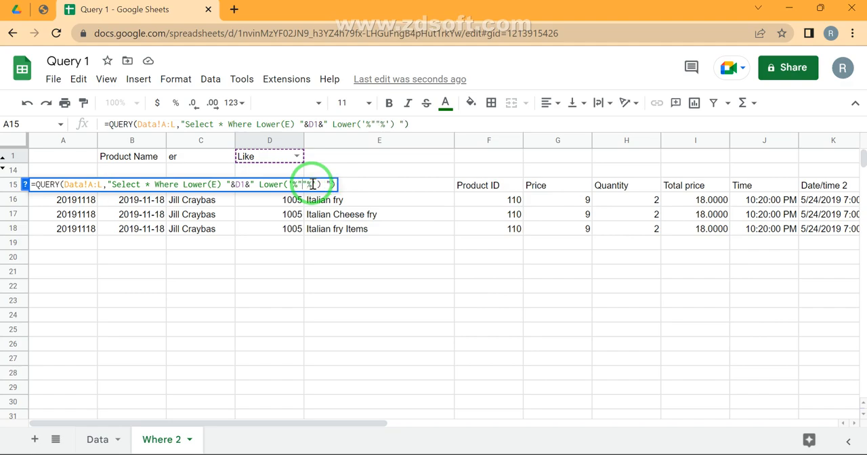
pyautogui.write('&&')
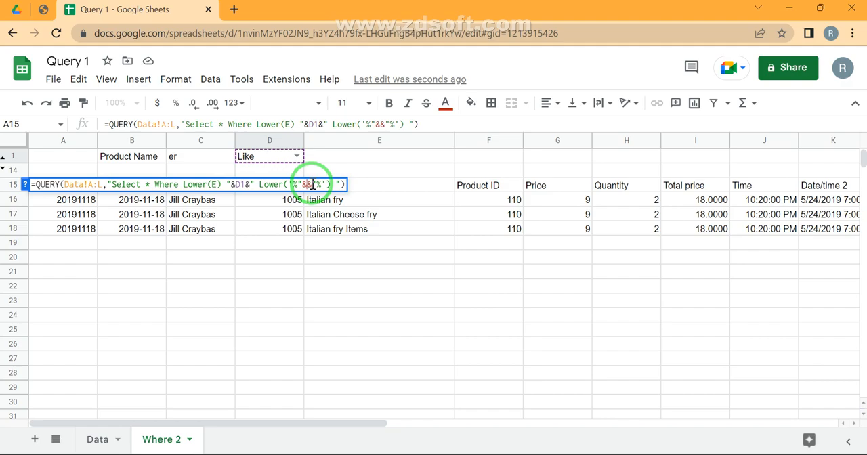
pyautogui.click(183, 157)
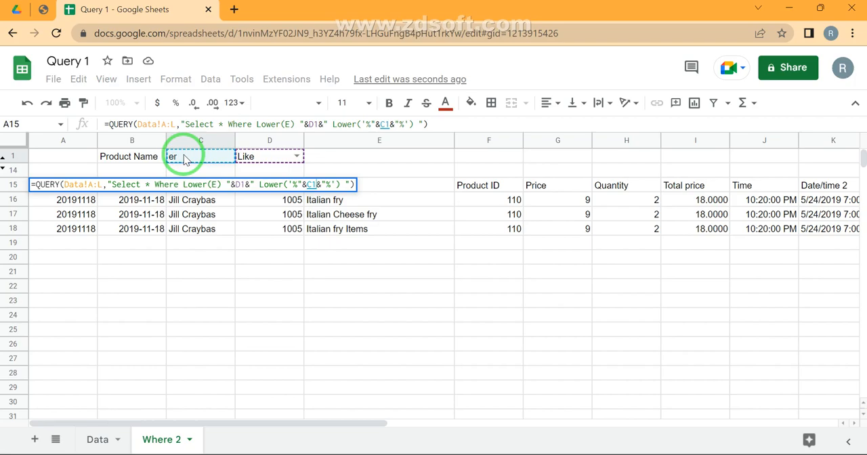
pyautogui.press('Return')
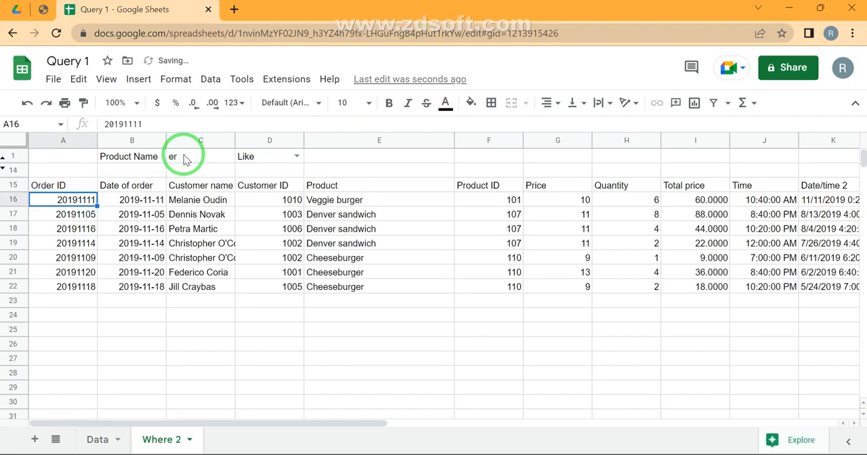
# - Test the Product Name filter in C1 with 'fry', 'FRY' and finally 'Fry', and check the formula in A15
pyautogui.click(188, 158)
pyautogui.write('fry')
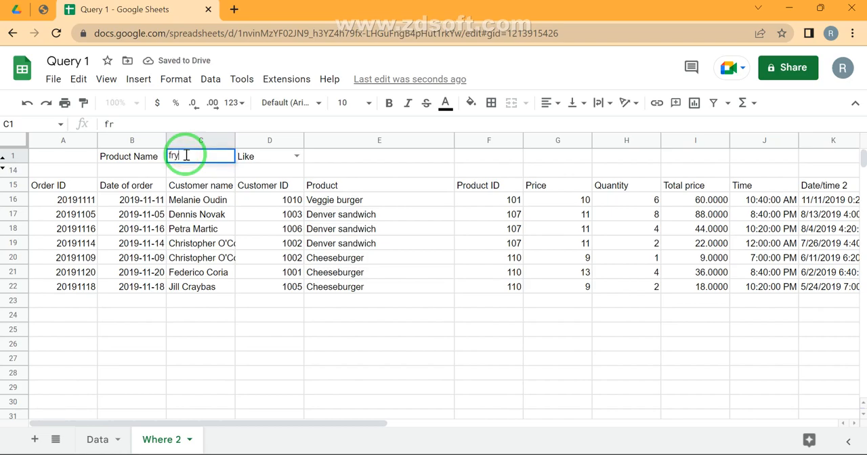
pyautogui.press('Return')
pyautogui.click(188, 159)
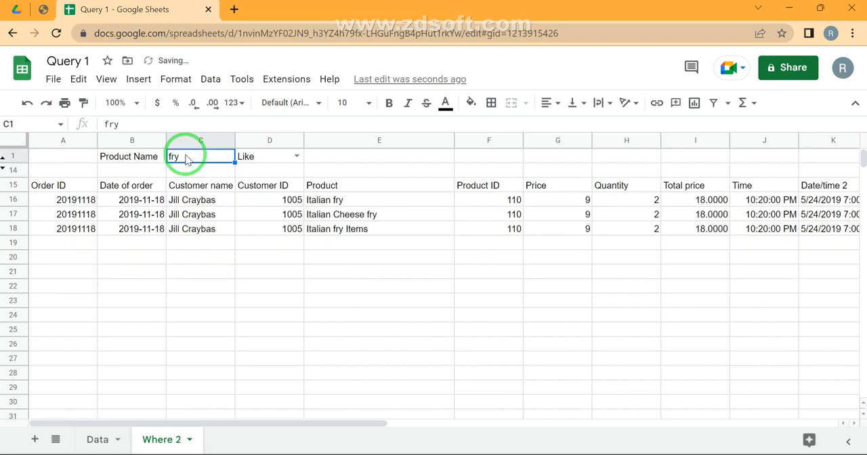
pyautogui.write('FRY')
pyautogui.press('Return')
pyautogui.click(188, 158)
pyautogui.write('Fry')
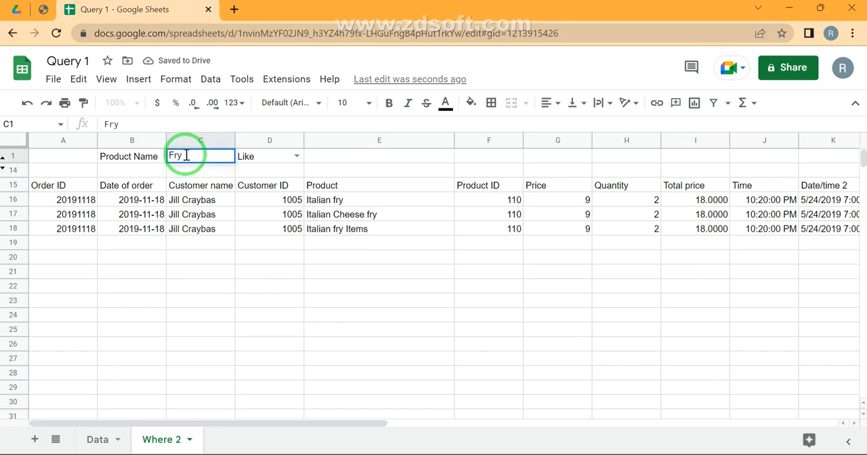
pyautogui.press('Return')
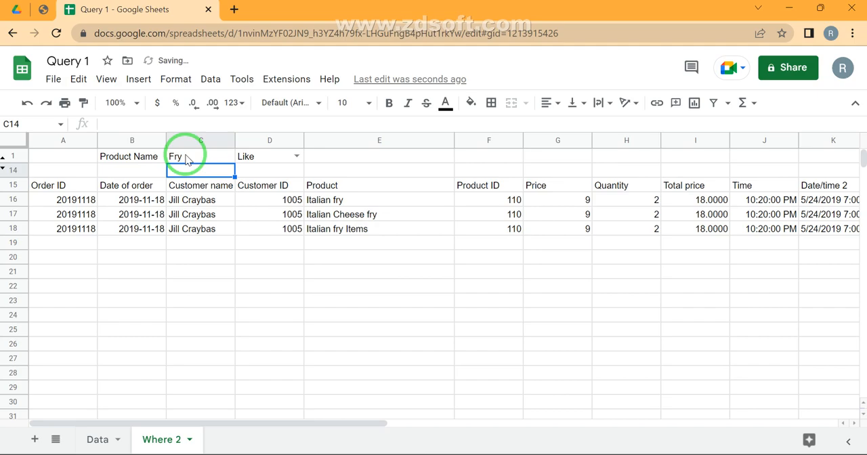
pyautogui.click(54, 185)
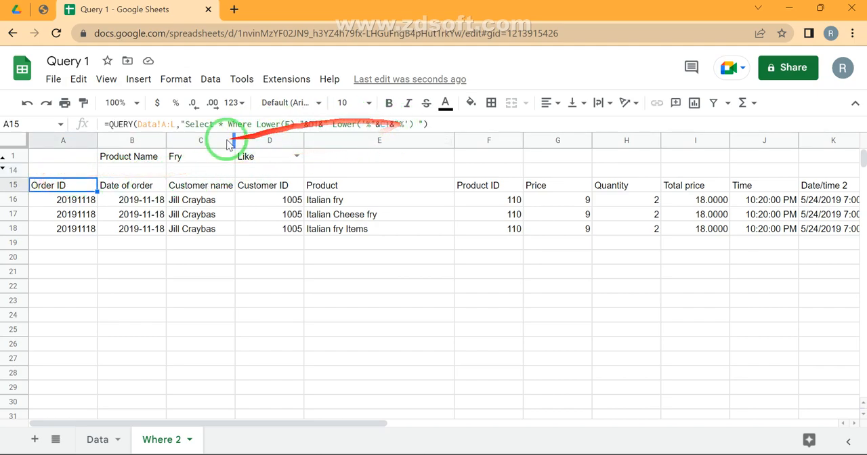
# - Change the Product in E28 of the Data sheet to "Italian fry's Items"
pyautogui.click(99, 440)
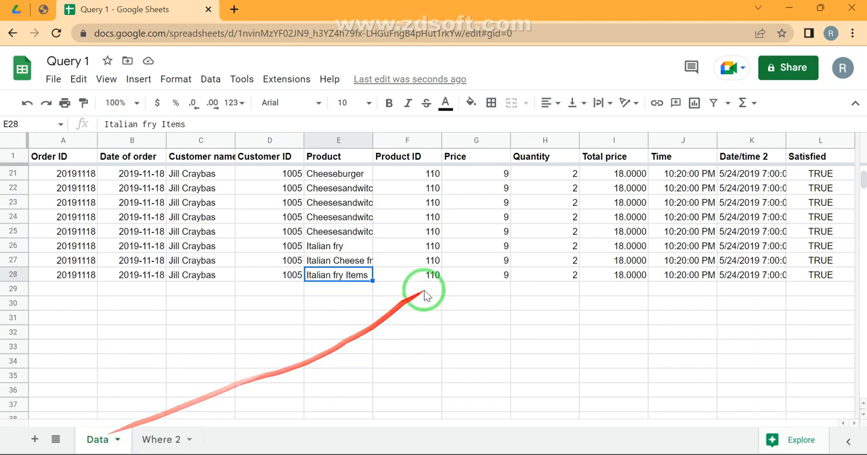
pyautogui.click(342, 279)
pyautogui.doubleClick(342, 279)
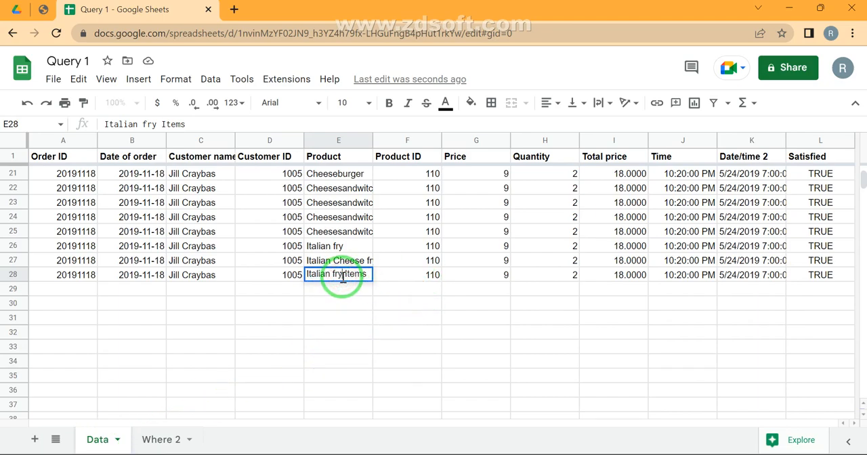
pyautogui.write("'s")
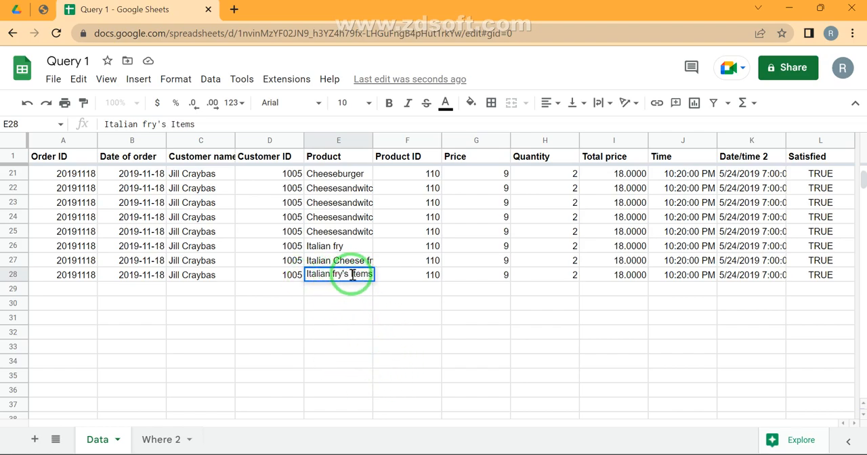
pyautogui.press('Return')
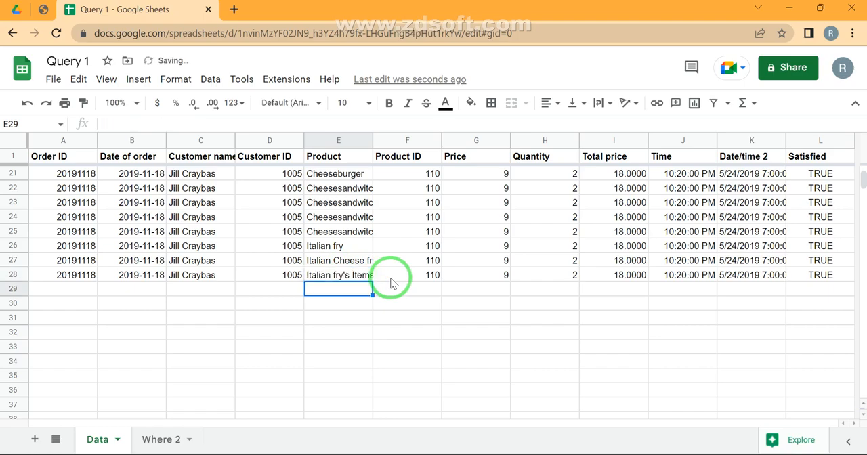
# - Try the Product Name filter in C1 of the Where 2 sheet with "Fry's", and undo that entry
pyautogui.click(161, 440)
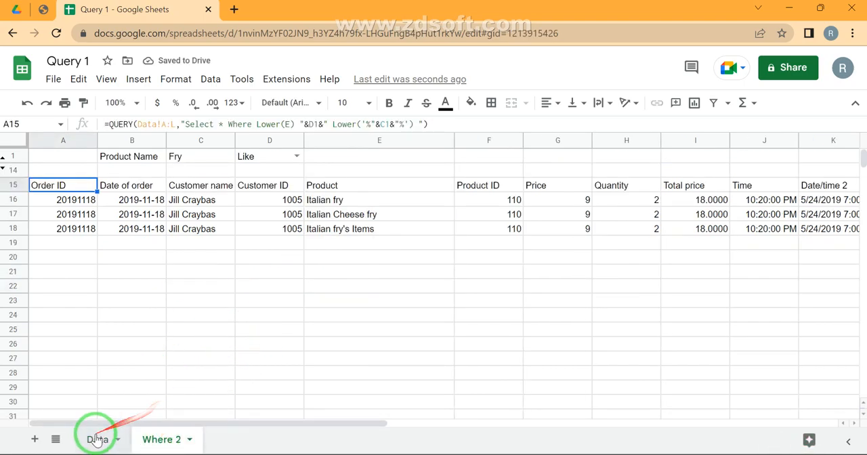
pyautogui.doubleClick(195, 155)
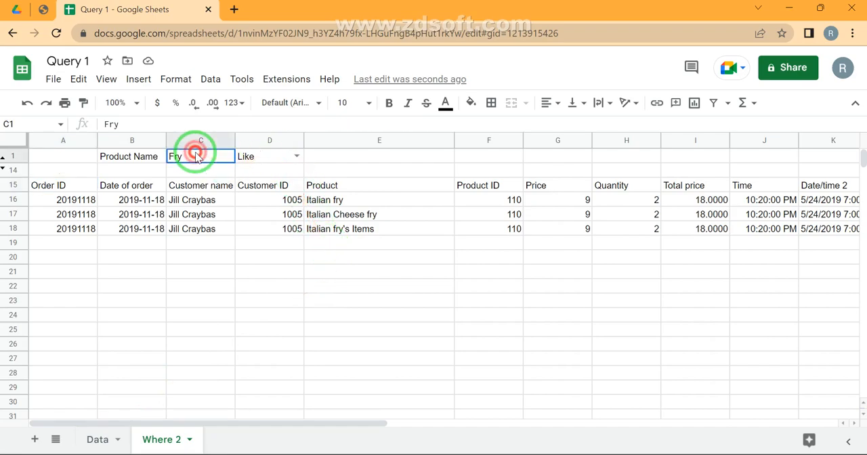
pyautogui.write("'s")
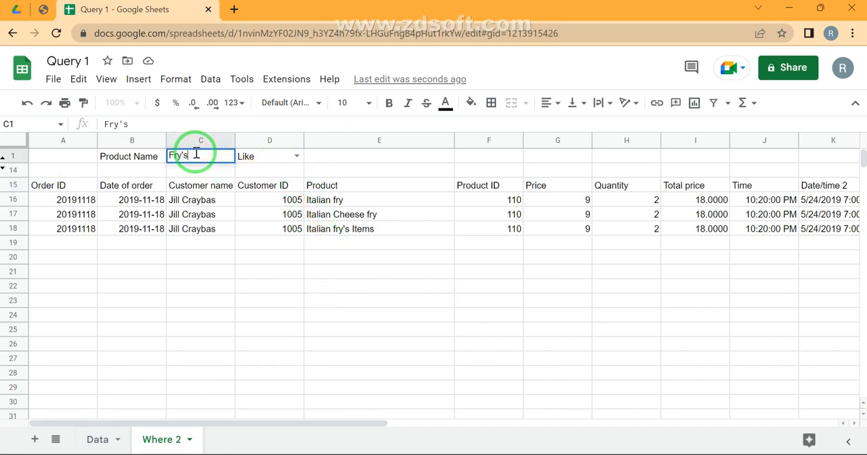
pyautogui.press('Return')
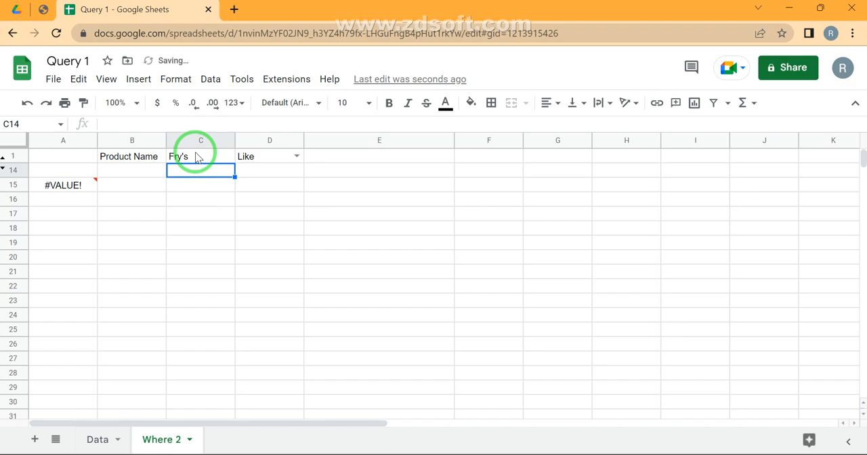
pyautogui.click(197, 157)
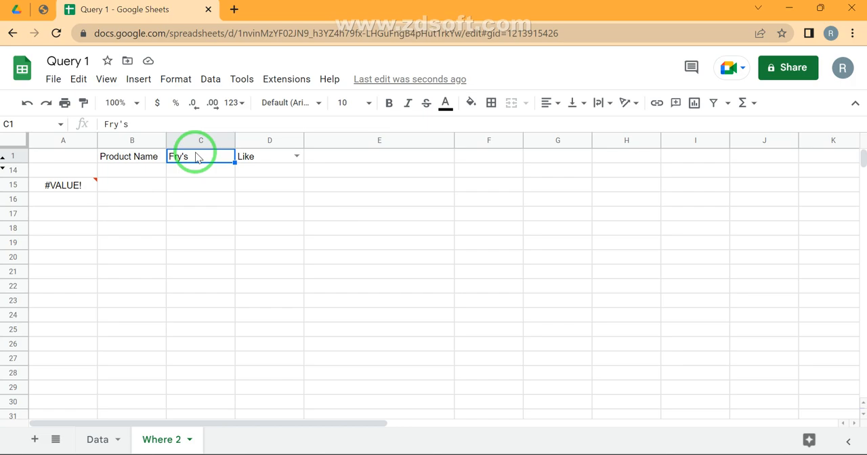
pyautogui.hotkey('ctrl', 'z')
# - Examine the Product column of the query results on the Where 2 sheet, including the item with an apostrophe
pyautogui.press('Down')
pyautogui.press('Down')
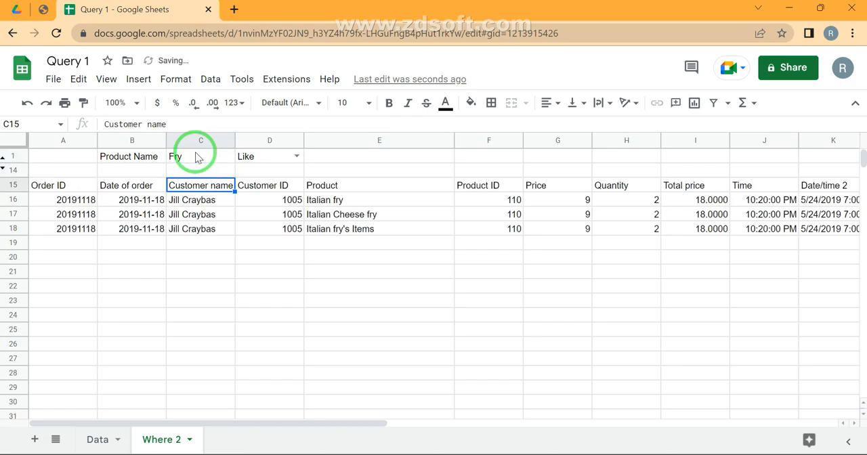
pyautogui.press('Right')
pyautogui.press('Right')
pyautogui.hotkey('shift', 'Down')
pyautogui.hotkey('shift', 'Down')
pyautogui.hotkey('shift', 'Down')
pyautogui.press('Down')
pyautogui.press('Down')
pyautogui.press('Down')
pyautogui.press('Down')
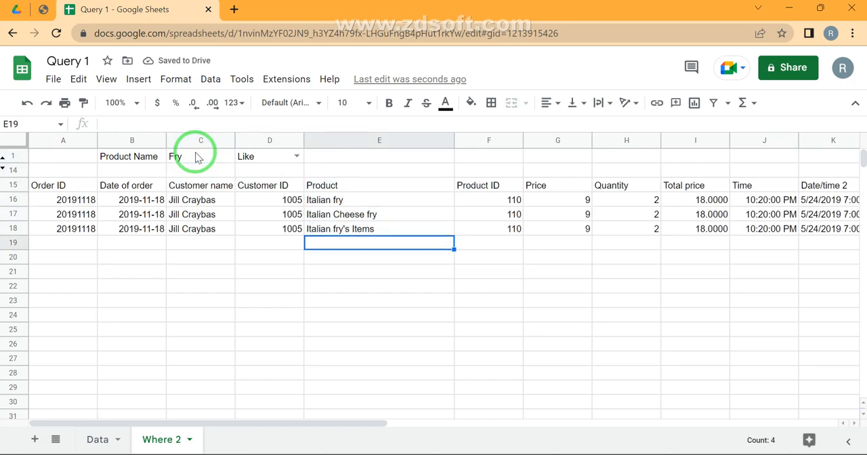
pyautogui.press('Up')
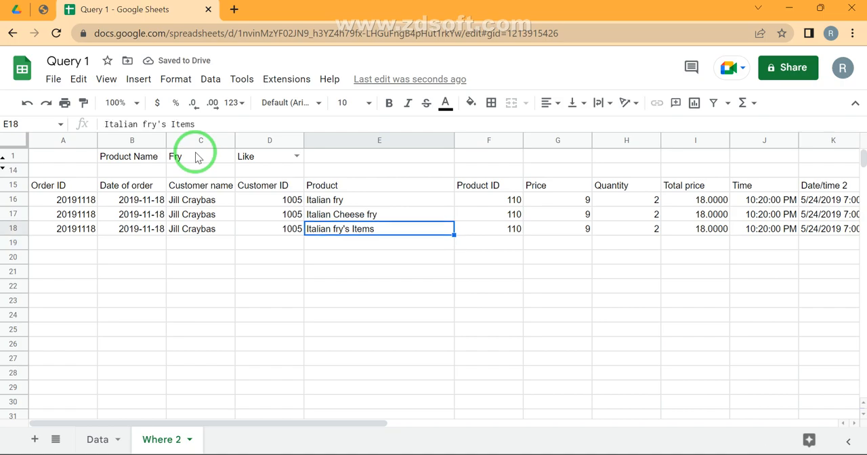
# - Enter "fry's" in lowercase as the Product Name filter in C1 to test the apostrophe again
pyautogui.press('Up')
pyautogui.press('Up')
pyautogui.press('Up')
pyautogui.press('Up')
pyautogui.press('Up')
pyautogui.press('Left')
pyautogui.press('Left')
pyautogui.press('BackSpace')
pyautogui.write('fry')
pyautogui.press('BackSpace')
pyautogui.write("ry'")
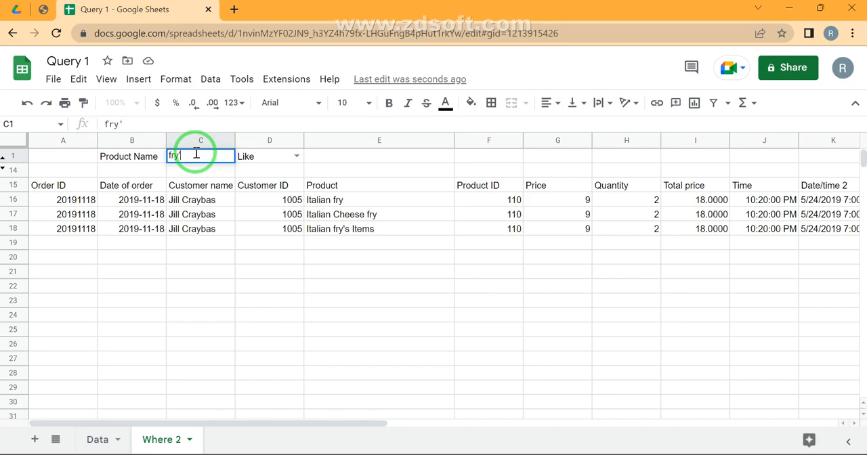
pyautogui.write('s')
pyautogui.press('Return')
# - Remove the 's from the Product Name filter in C1, leaving "fry"
pyautogui.click(196, 153)
pyautogui.doubleClick(196, 153)
pyautogui.press('BackSpace')
pyautogui.press('BackSpace')
pyautogui.press('Return')
# - Open the A15 QUERY formula for editing and select the single quote before the first % wildcard
pyautogui.press('Down')
pyautogui.press('Down')
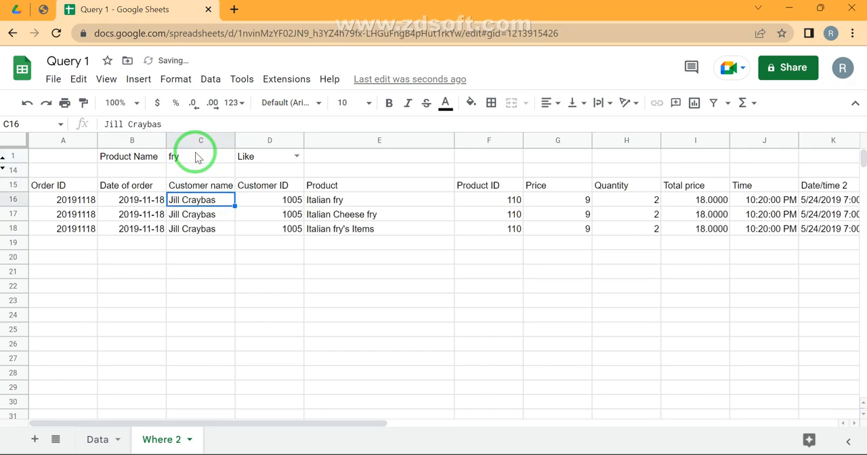
pyautogui.press('Right')
pyautogui.press('Up')
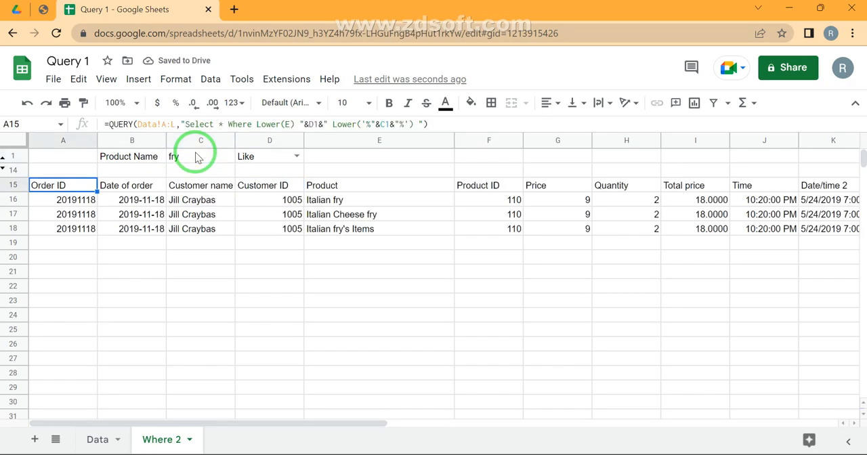
pyautogui.press('F2')
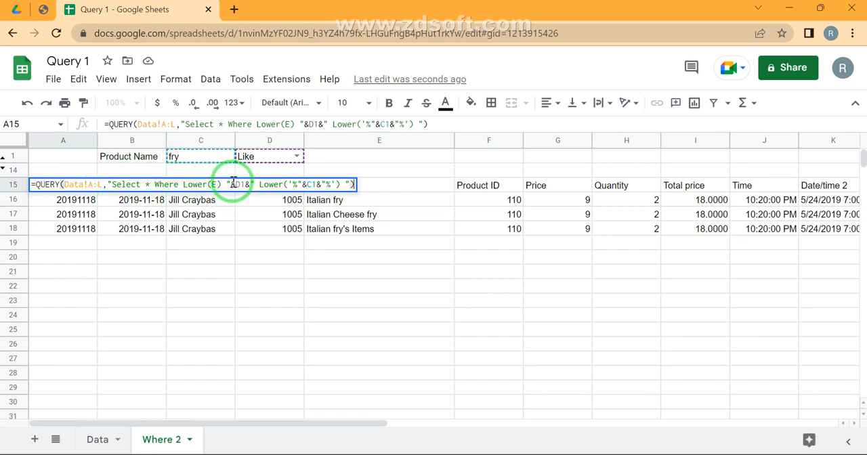
pyautogui.doubleClick(293, 184)
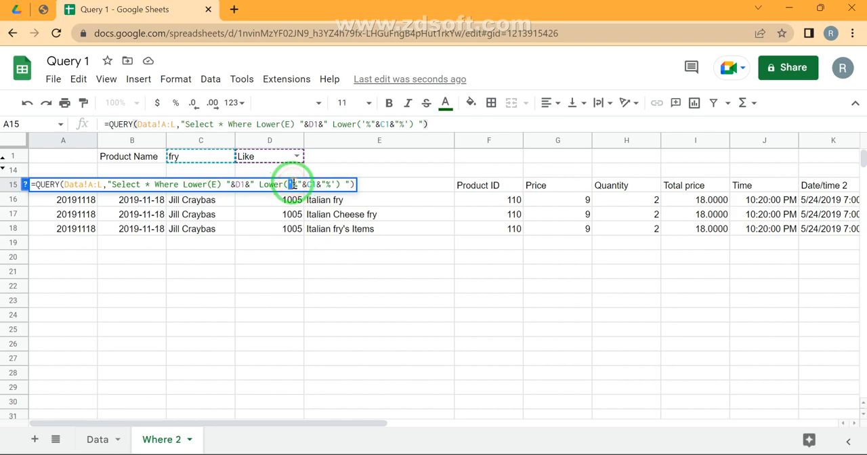
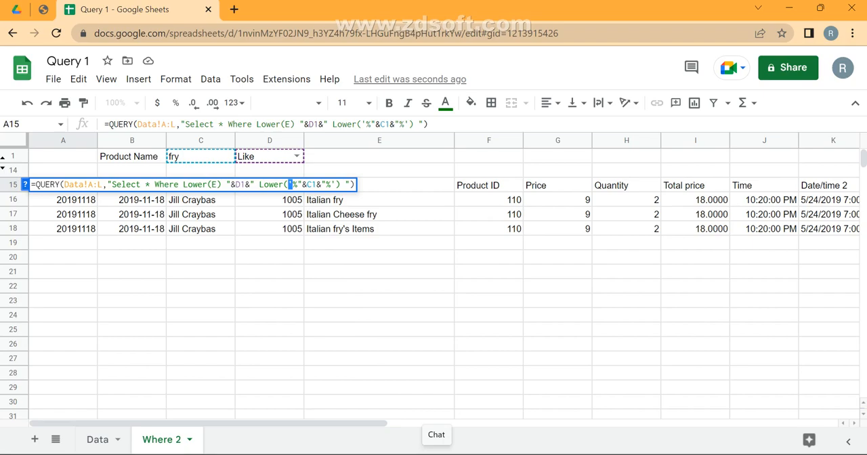
# - Replace the single quotes around the % wildcards in the A15 QUERY formula with doubled double quotes
pyautogui.write('""')
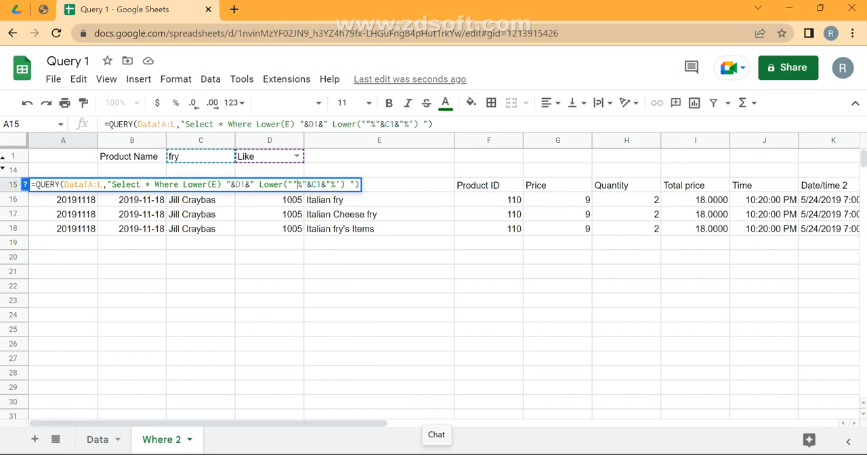
pyautogui.press('Right')
pyautogui.press('Right')
pyautogui.press('Right')
pyautogui.press('Right')
pyautogui.press('Right')
pyautogui.press('Right')
pyautogui.hotkey('shift', 'Left')
pyautogui.write('""')
pyautogui.press('Return')
# - Enter "fry's" as the Product Name filter in C1 to test the apostrophe with the revised formula
pyautogui.press('Up')
pyautogui.press('Up')
pyautogui.press('Right')
pyautogui.press('Right')
pyautogui.press('Up')
pyautogui.write("fry's")
pyautogui.press('Return')
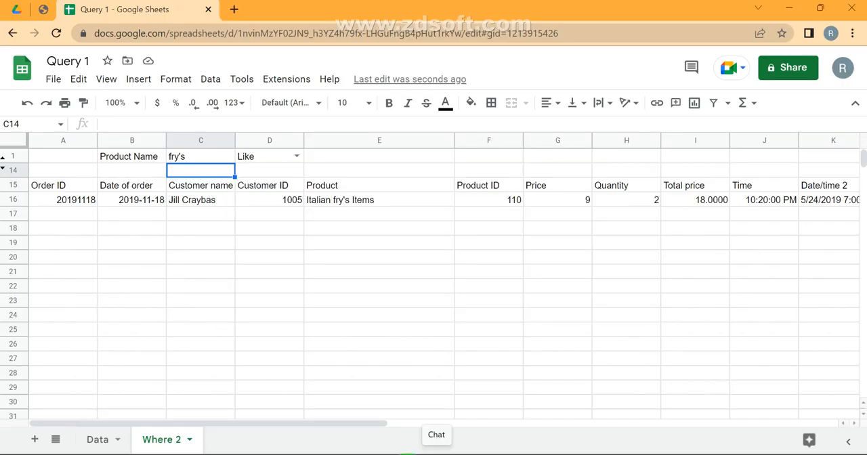
# - Review the Starts With, Ends With, Like and Or operators in the Query Stages PDF, then return to the Query 1 spreadsheet
pyautogui.click(43, 9)
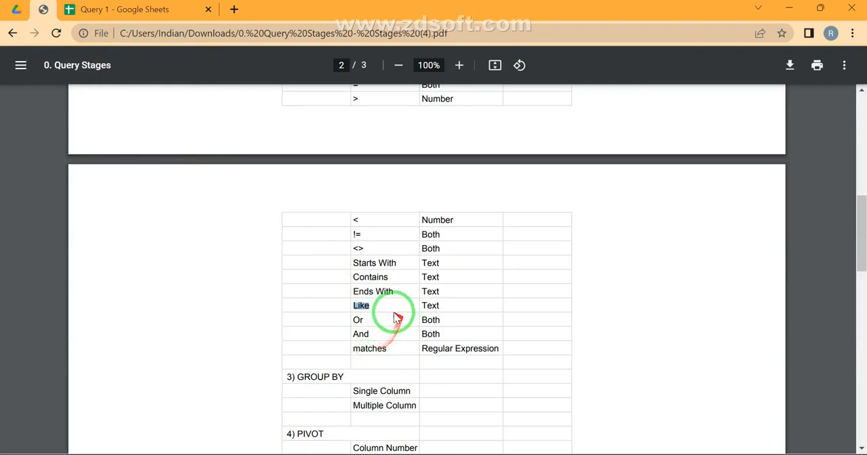
pyautogui.moveTo(350, 264); pyautogui.dragTo(425, 268)
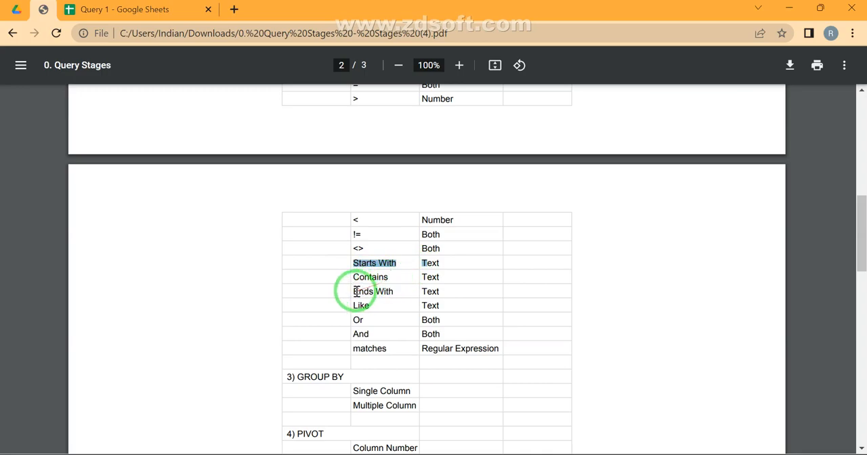
pyautogui.moveTo(375, 291); pyautogui.dragTo(403, 289)
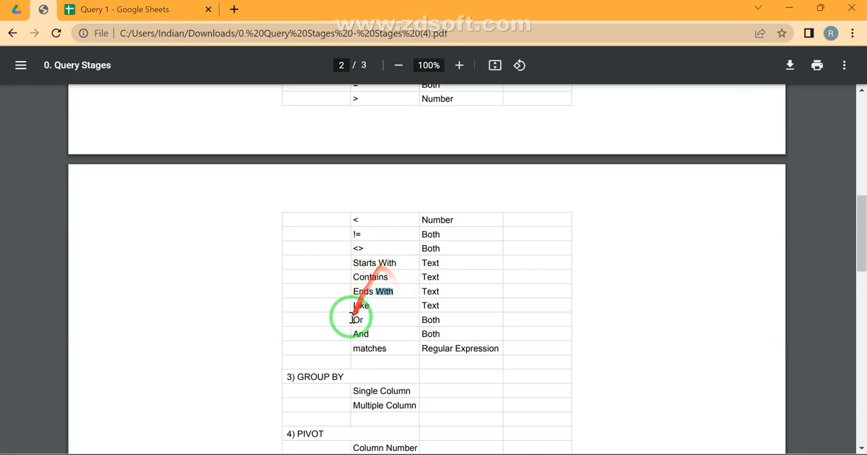
pyautogui.click(366, 302)
pyautogui.moveTo(365, 303)
pyautogui.mouseDown()
pyautogui.moveTo(378, 300)
pyautogui.moveTo(354, 258)
pyautogui.moveTo(355, 306)
pyautogui.mouseUp()
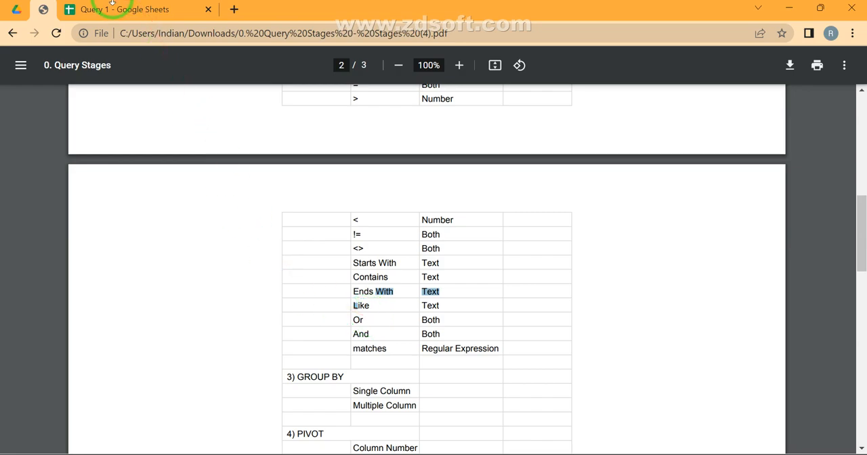
pyautogui.tripleClick(368, 321)
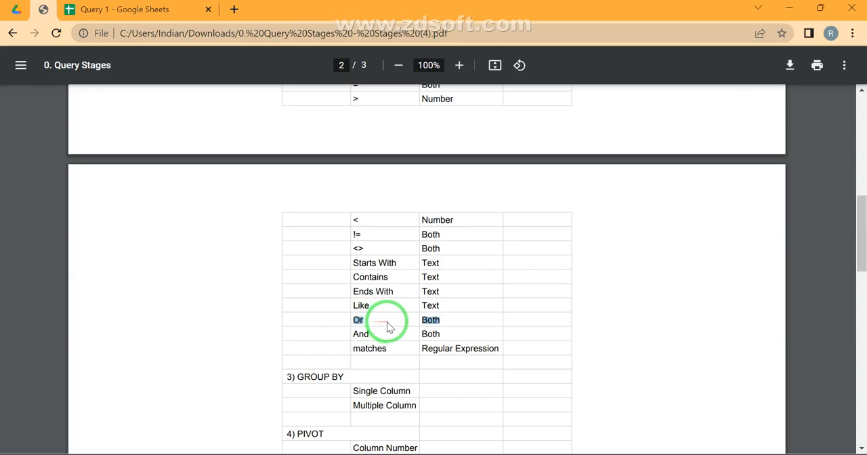
pyautogui.click(122, 15)
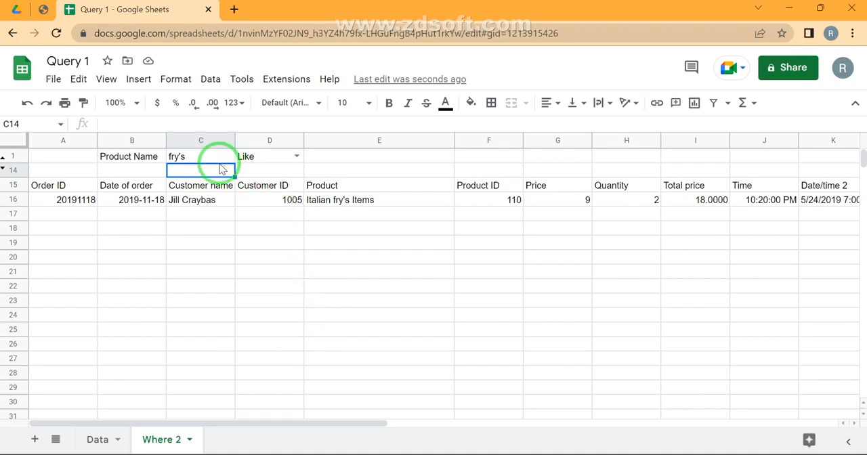
# - Review the And operator in the Query Stages PDF and inspect the Product ID and Total price cells in the query results
pyautogui.click(43, 11)
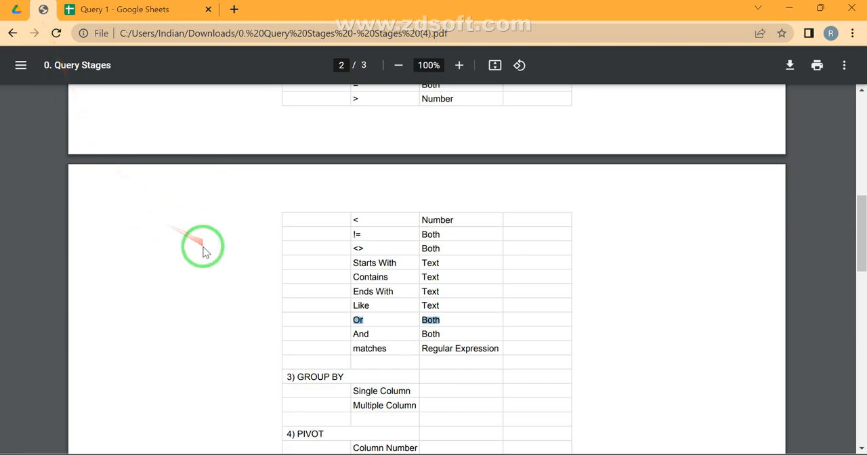
pyautogui.click(359, 335)
pyautogui.tripleClick(360, 335)
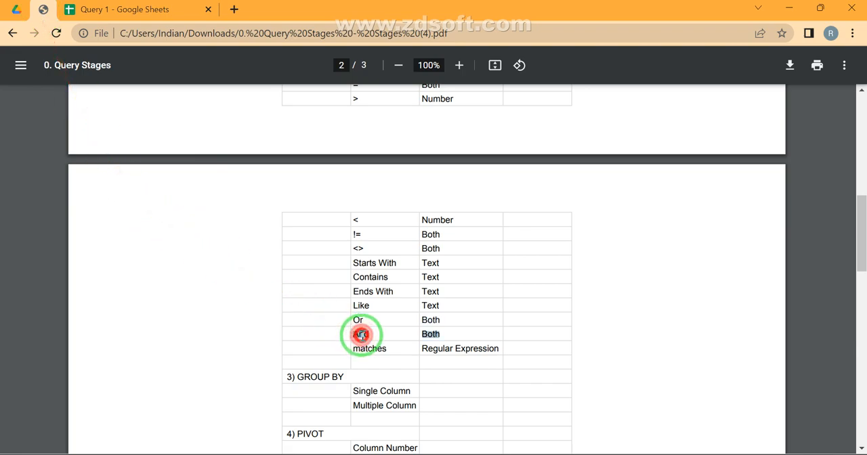
pyautogui.click(135, 22)
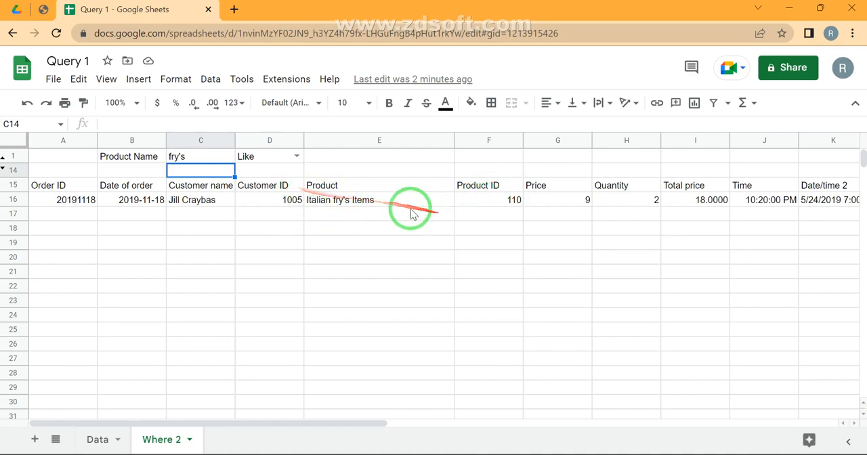
pyautogui.click(502, 204)
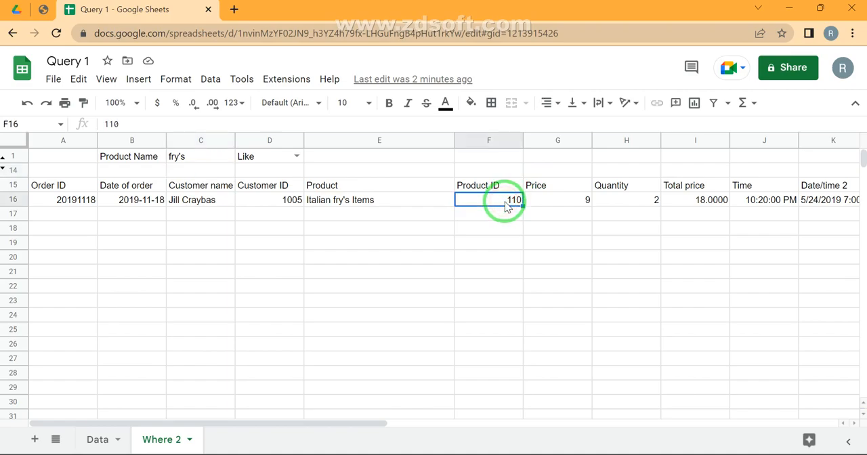
pyautogui.click(692, 210)
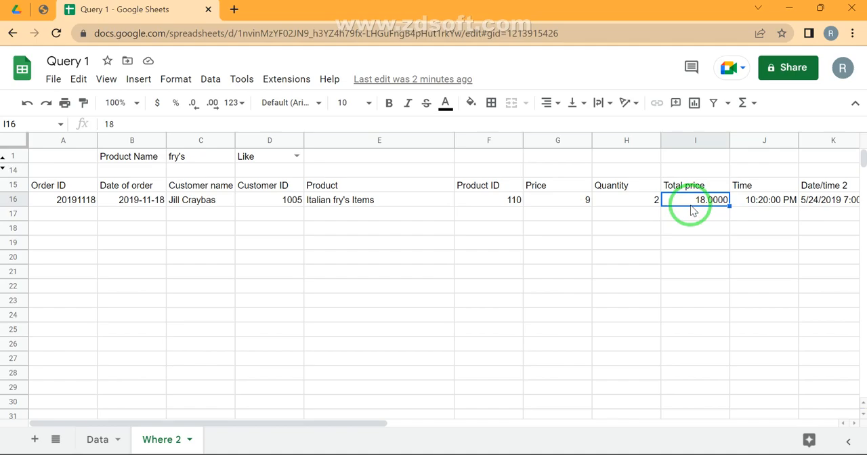
# - Review the matches operator and the upcoming GROUP BY section in the Query Stages PDF
pyautogui.click(37, 11)
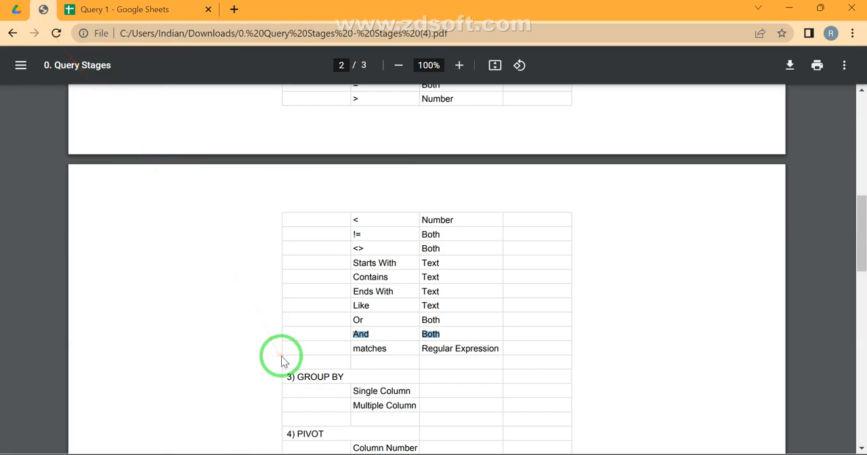
pyautogui.click(367, 344)
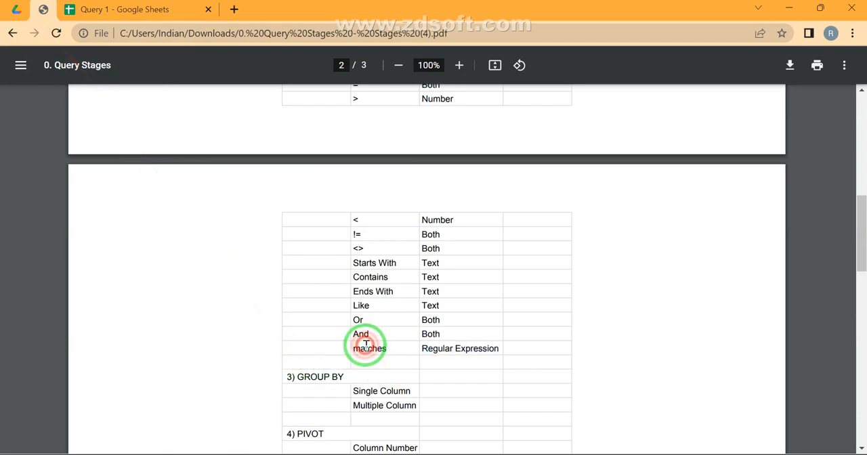
pyautogui.tripleClick(366, 345)
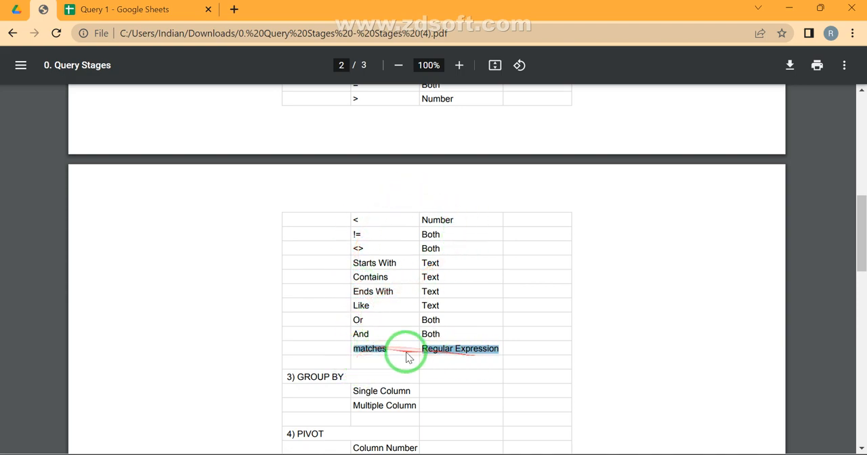
pyautogui.click(377, 344)
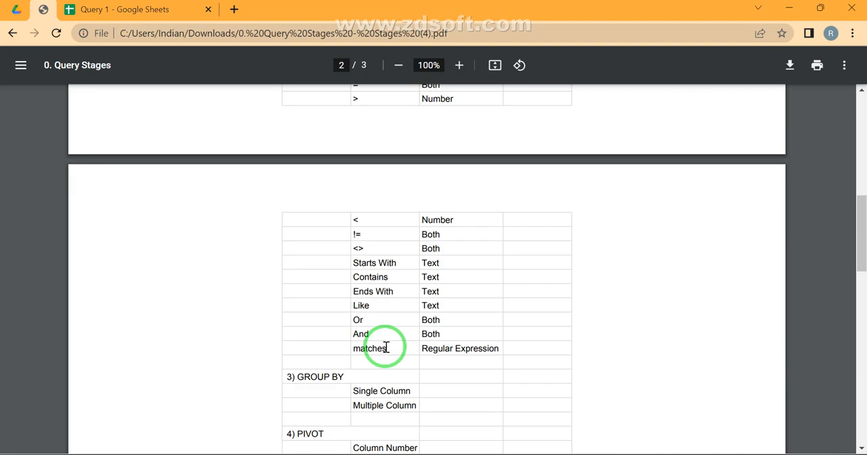
pyautogui.scroll(-3, 386, 347)
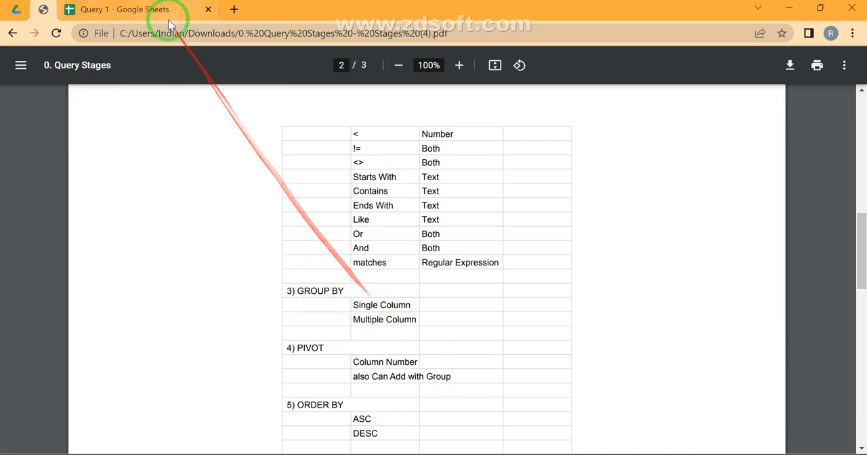
# - Return to the Query 1 spreadsheet and hide the Where 2 sheet
pyautogui.click(138, 9)
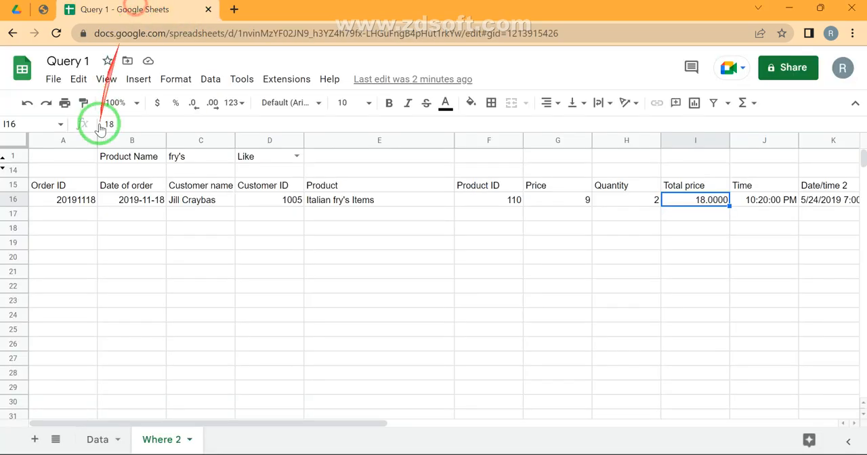
pyautogui.click(189, 441)
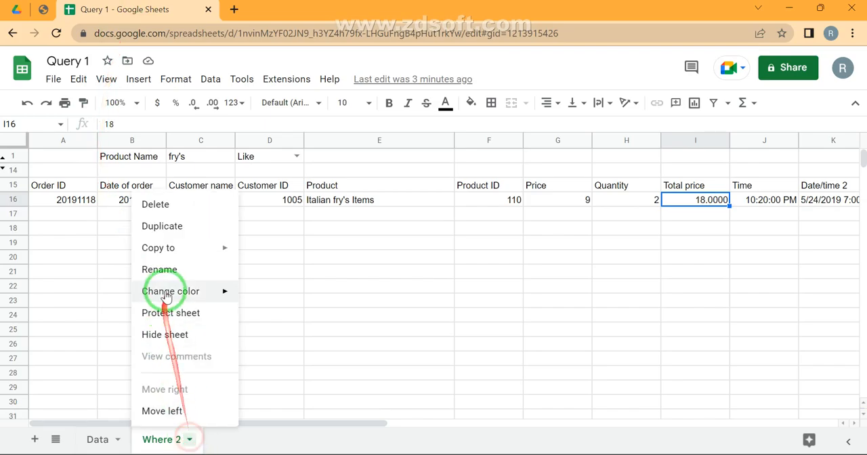
pyautogui.click(165, 334)
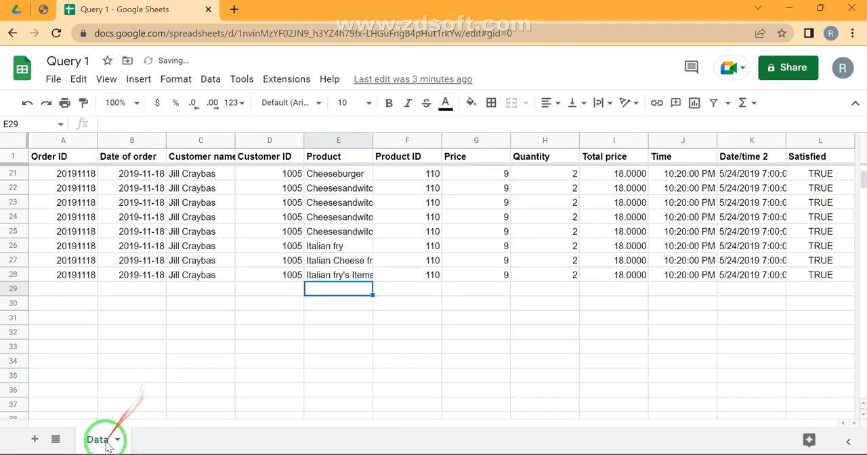
# - Examine the Product and Quantity columns on the Data sheet for values suitable for grouping
pyautogui.click(208, 203)
pyautogui.hotkey('ctrl', 'Up')
pyautogui.press('Down')
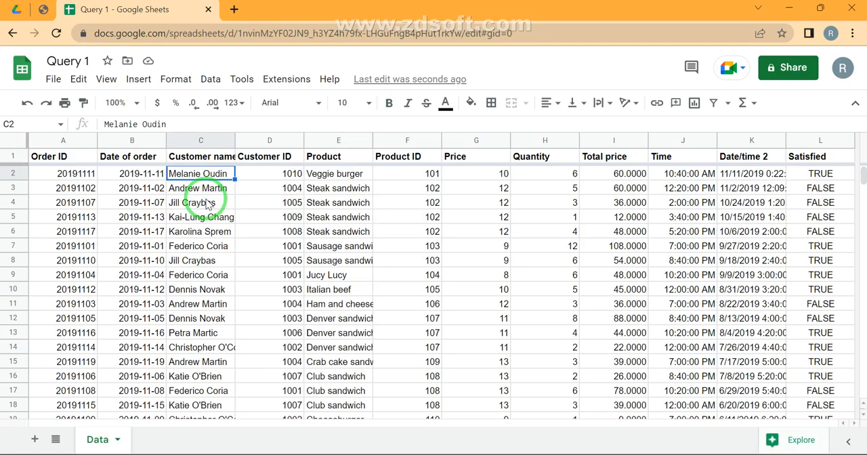
pyautogui.press('Right')
pyautogui.press('Right')
pyautogui.hotkey('ctrl', 'shift', 'Down')
pyautogui.hotkey('ctrl', 'Up')
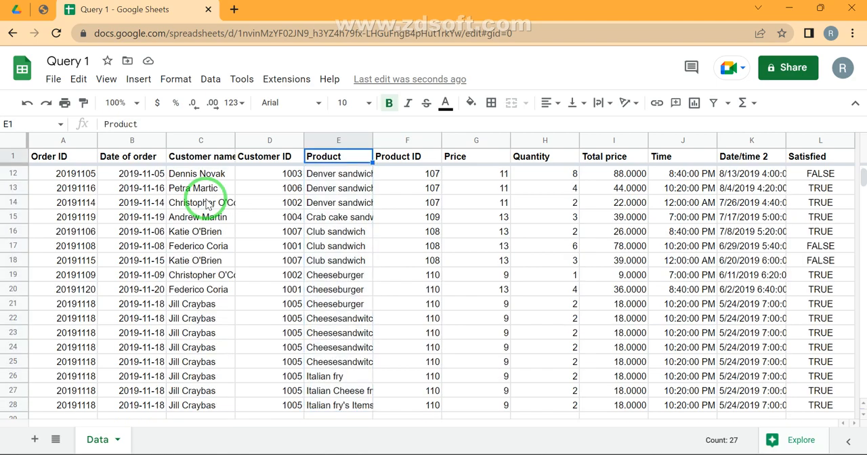
pyautogui.press('Down')
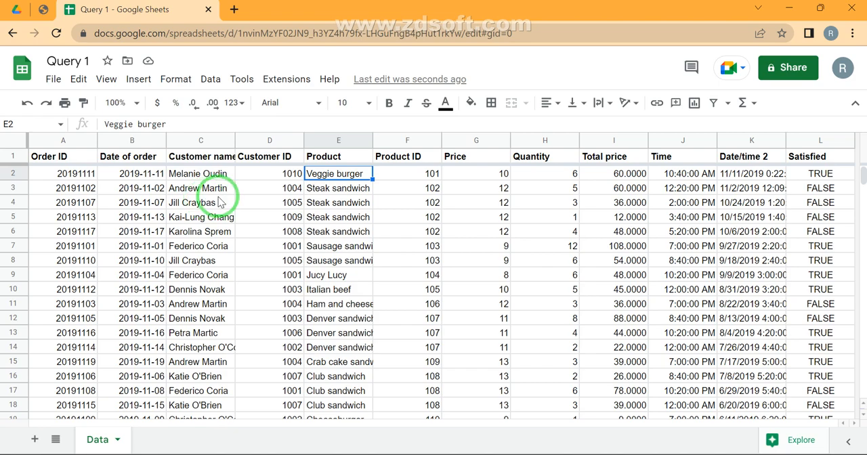
pyautogui.moveTo(528, 158); pyautogui.dragTo(517, 218)
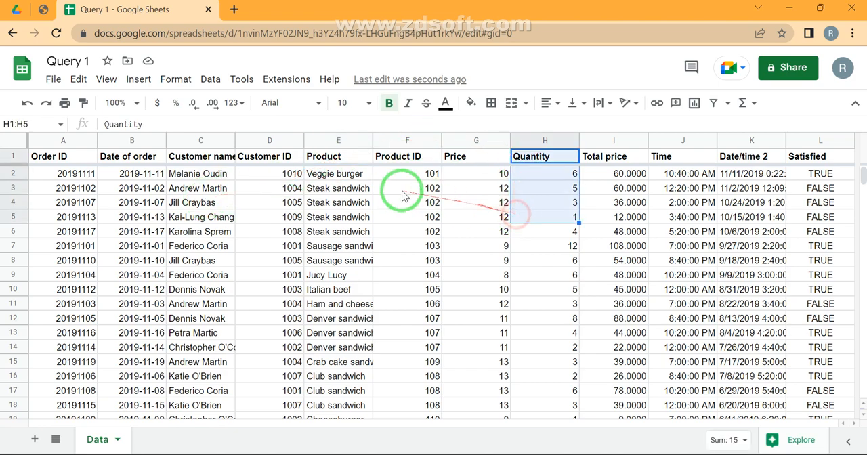
pyautogui.click(335, 178)
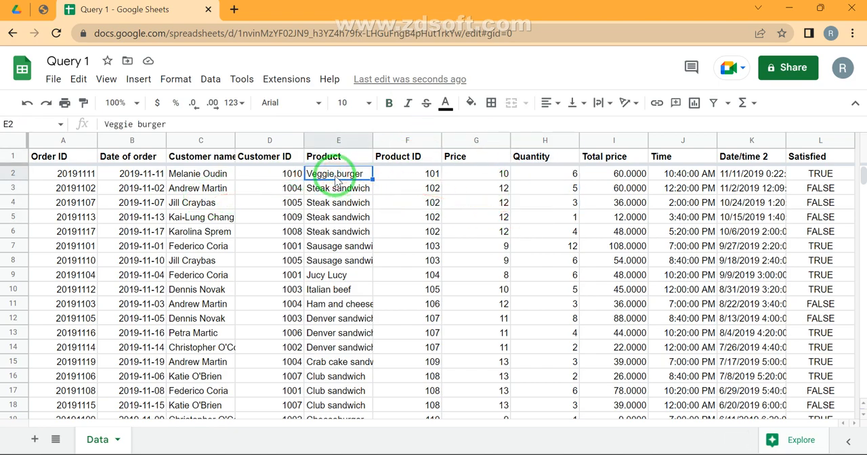
pyautogui.click(333, 212)
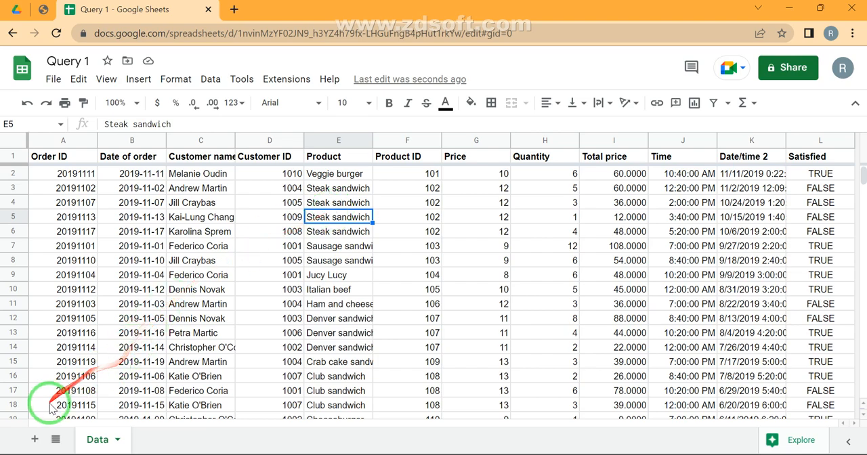
# - Add a new sheet and name it Group
pyautogui.click(34, 440)
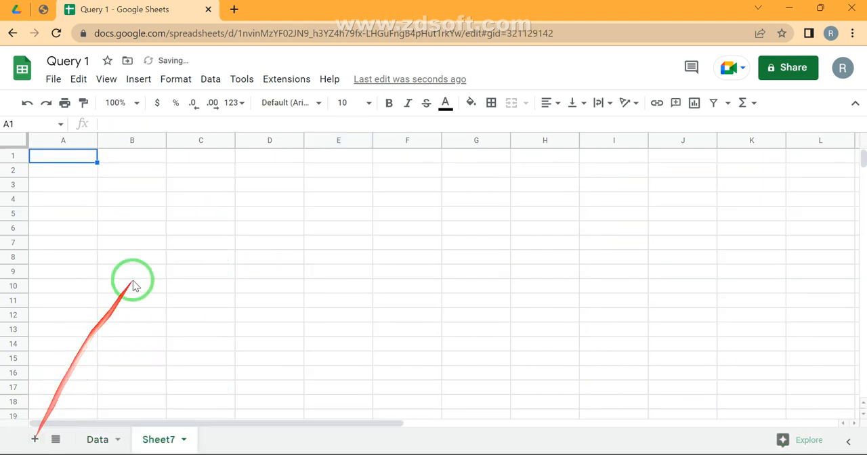
pyautogui.doubleClick(153, 445)
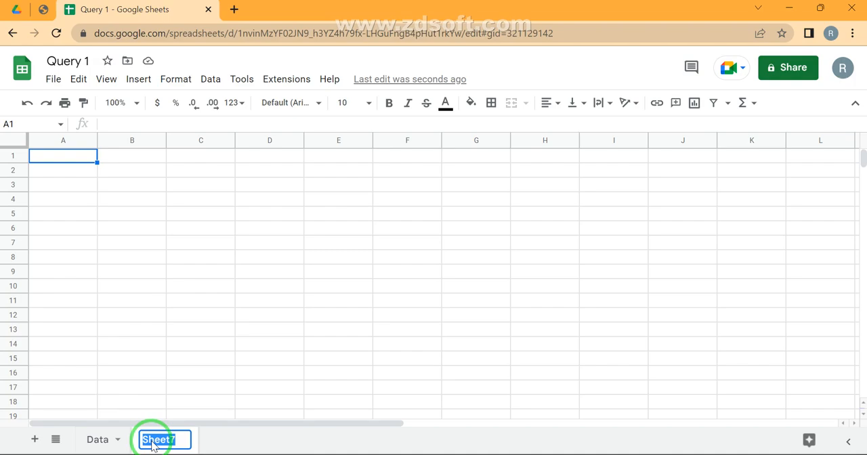
pyautogui.write('Gro')
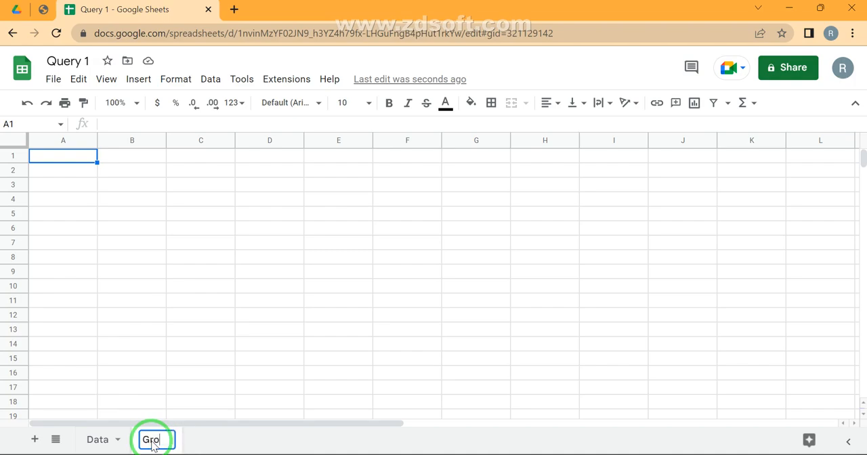
pyautogui.write('up')
pyautogui.press('Return')
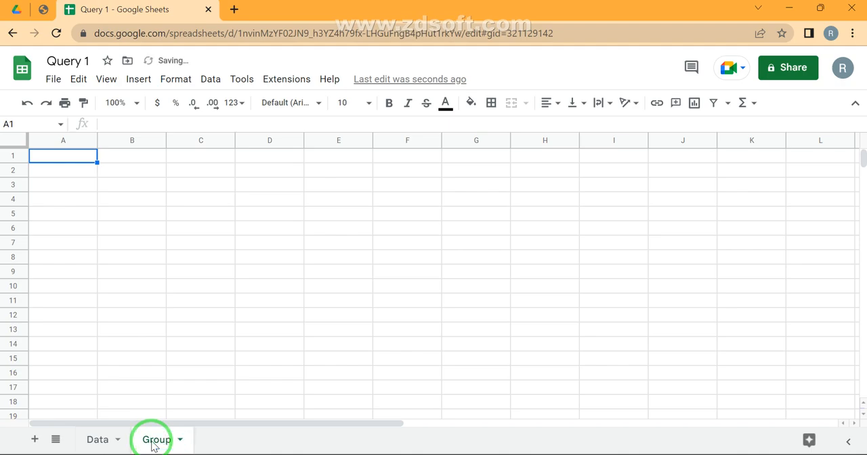
# - Start a QUERY formula in cell A1 of the Group sheet using columns A:L of the Data sheet as its range
pyautogui.write('=quer')
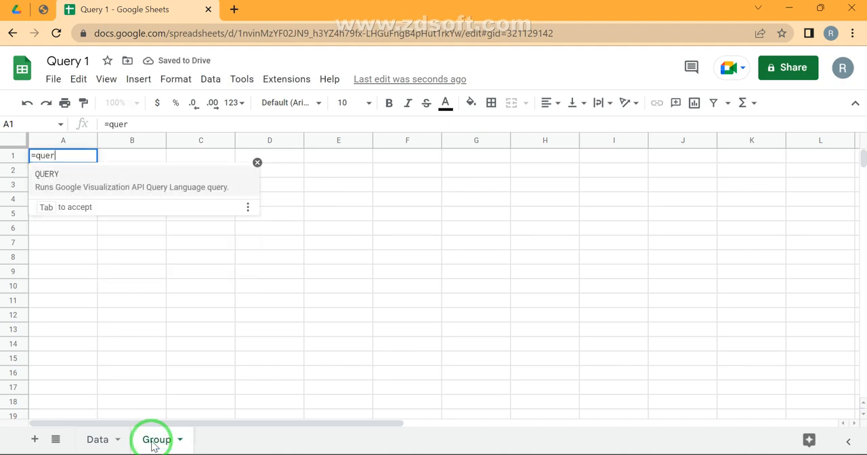
pyautogui.press('Tab')
pyautogui.click(100, 440)
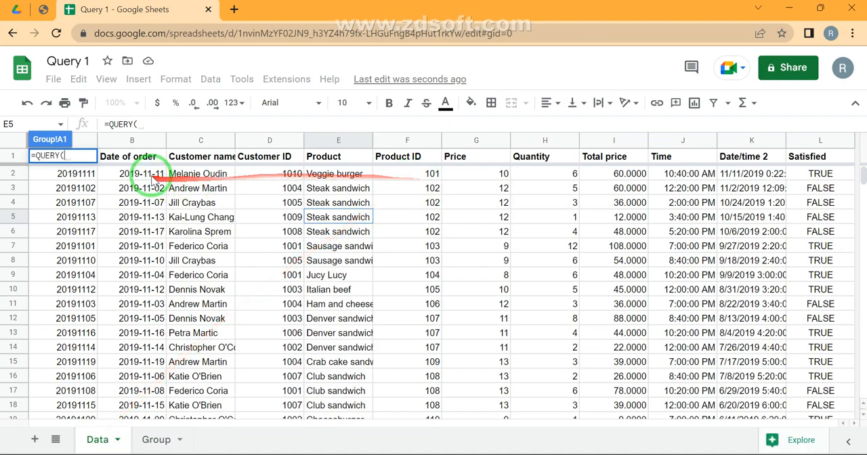
pyautogui.click(84, 142)
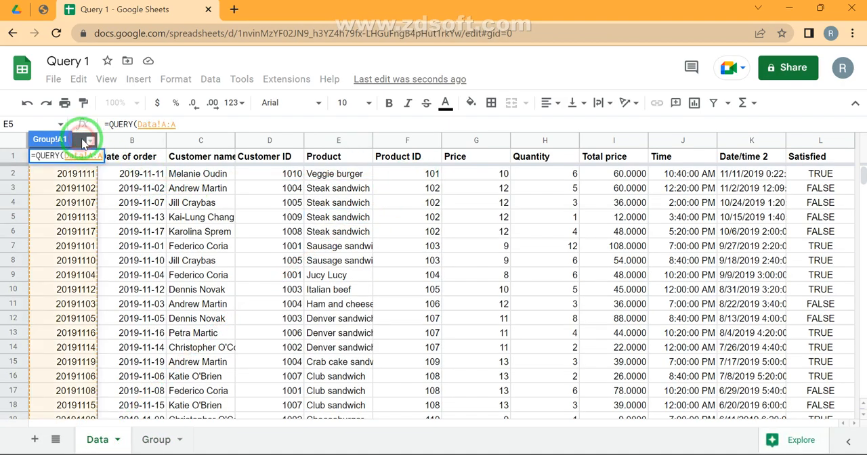
pyautogui.hotkey('ctrl', 'shift', 'Right')
pyautogui.write(',"')
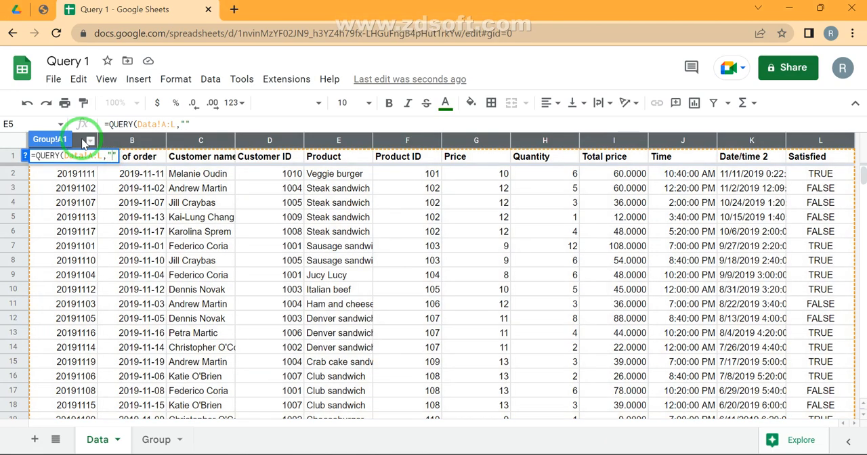
pyautogui.write('Select ')
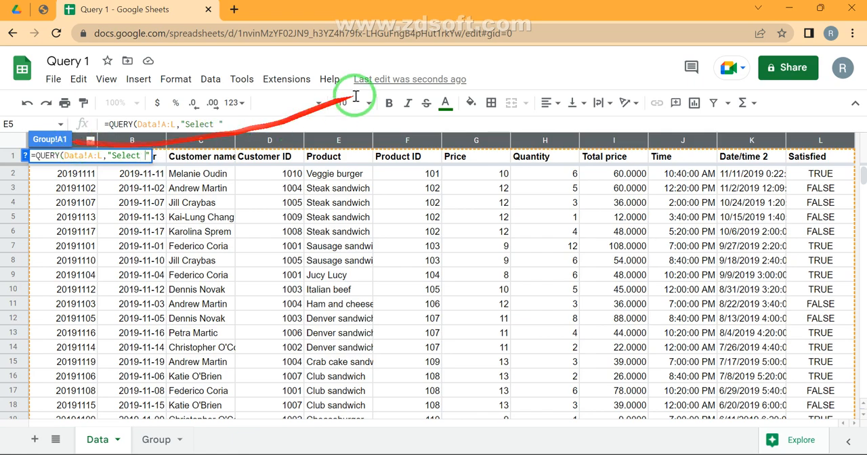
pyautogui.write('E')
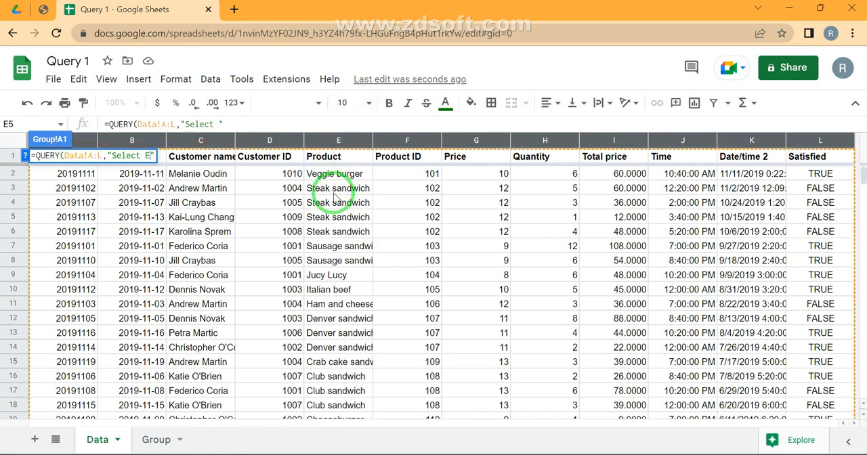
pyautogui.write(',')
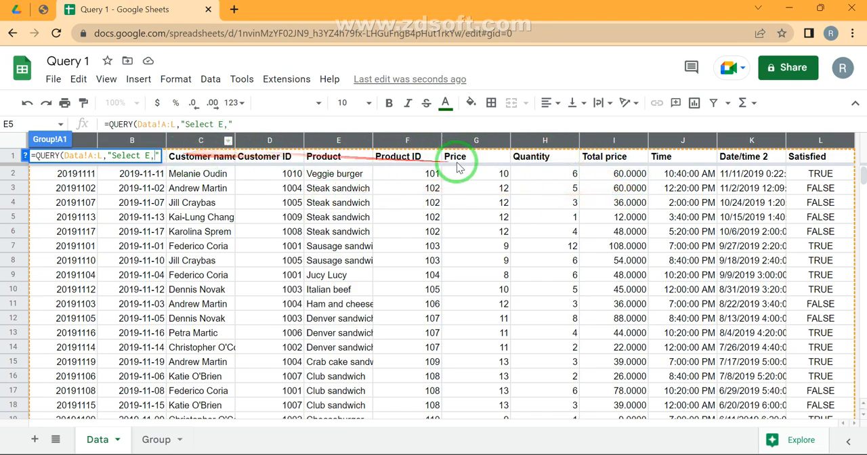
pyautogui.write('SUM')
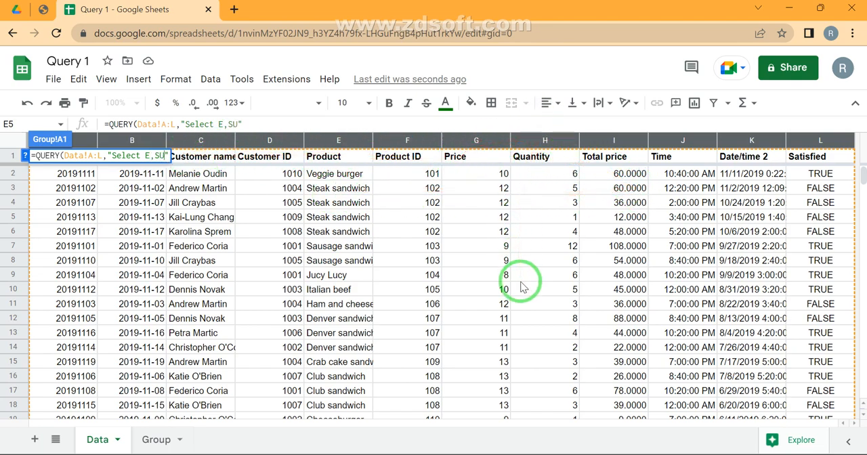
pyautogui.write('(H) ')
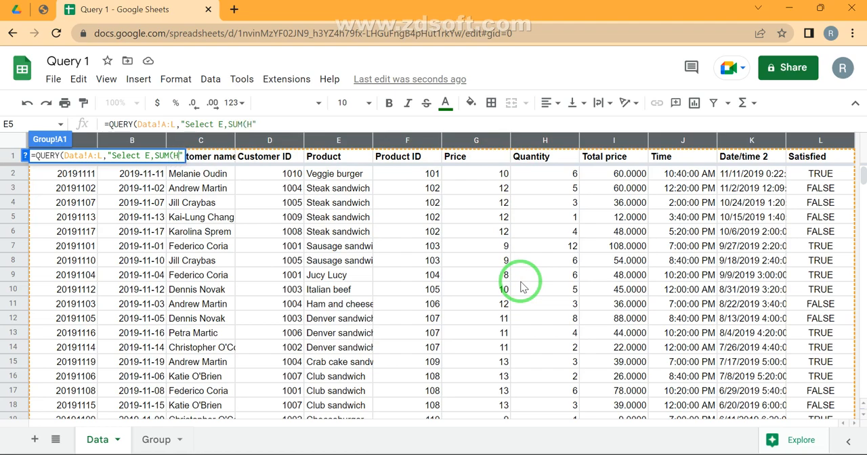
pyautogui.write('")')
# - Complete the A1 query string as "Select E,SUM(H) " and enter the formula
pyautogui.press('Return')
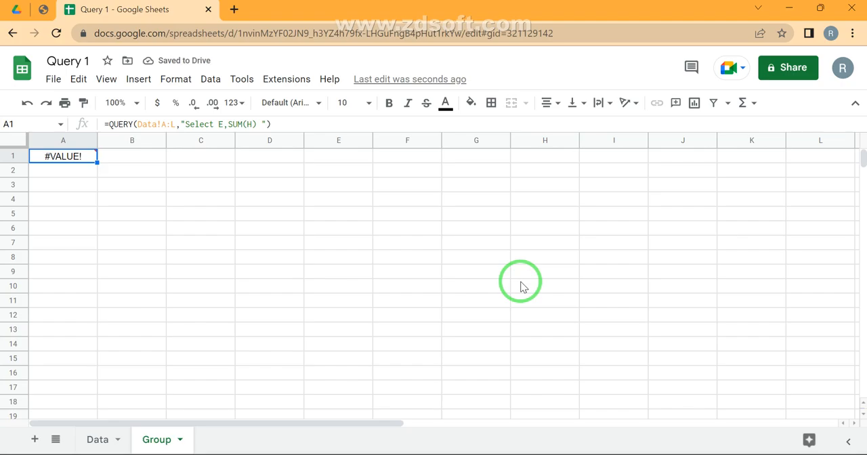
# - Remove column E from the A1 query so that it selects only SUM(H)
pyautogui.click(229, 124)
pyautogui.doubleClick(229, 125)
pyautogui.press('BackSpace')
pyautogui.press('Return')
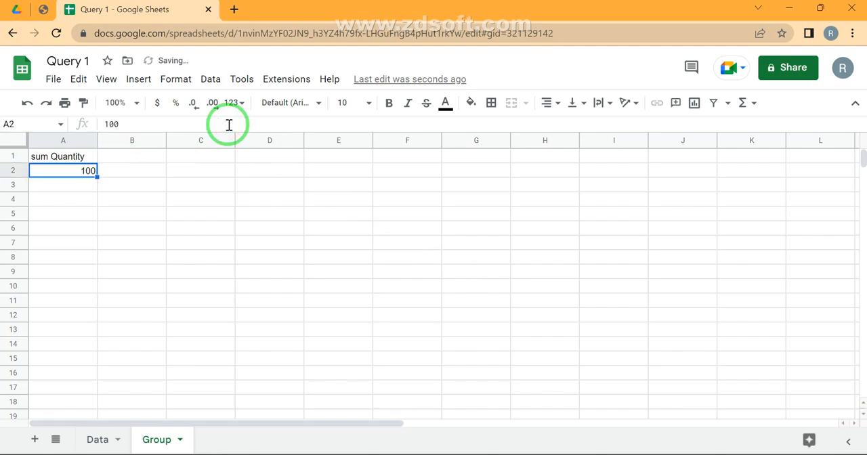
# - Put column E back before SUM(H) in the A1 query and append the clause Group by E
pyautogui.press('Up')
pyautogui.click(229, 124)
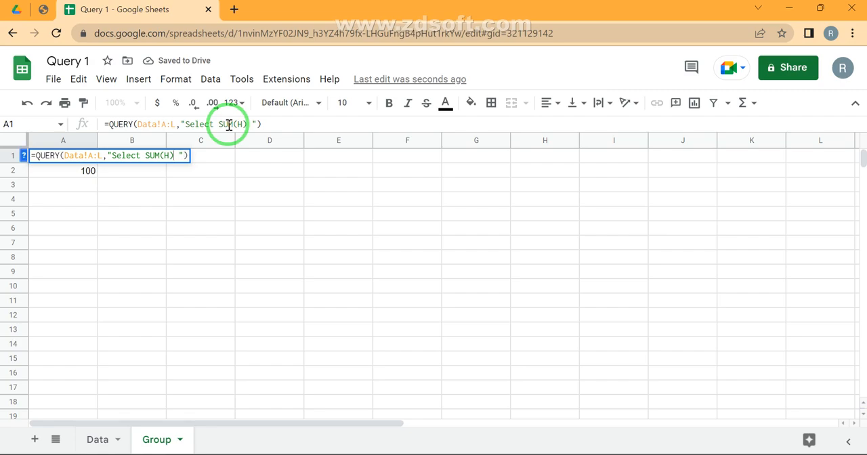
pyautogui.press('Left')
pyautogui.write('E,')
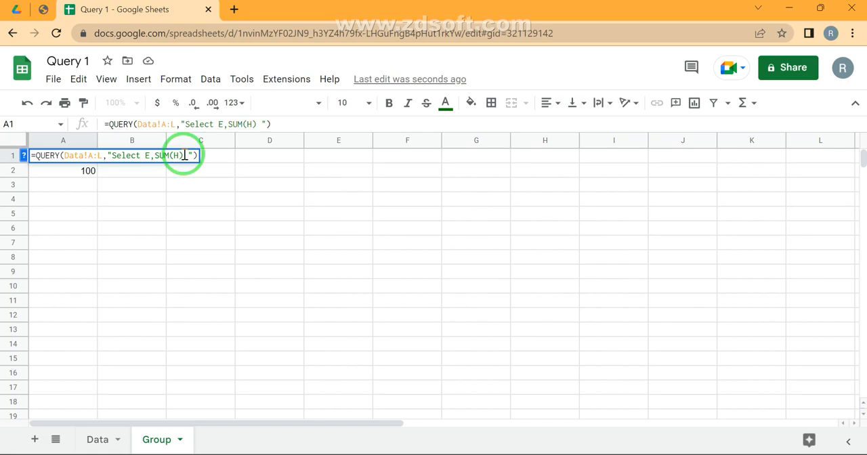
pyautogui.write('Group b')
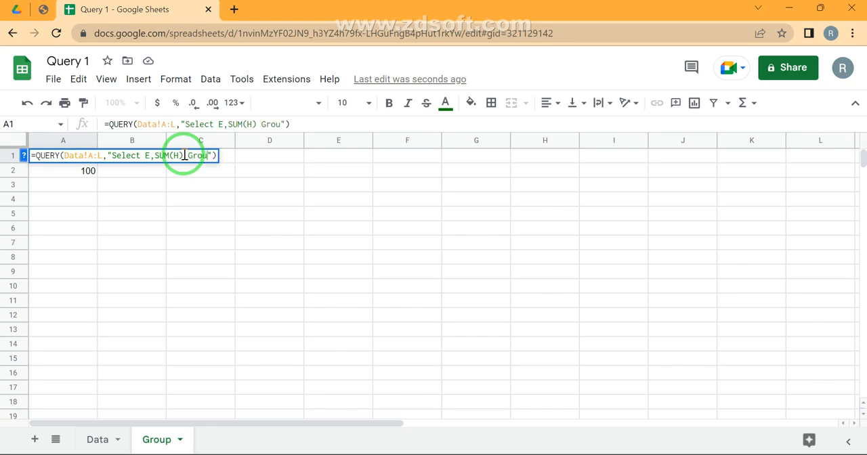
pyautogui.write('y ')
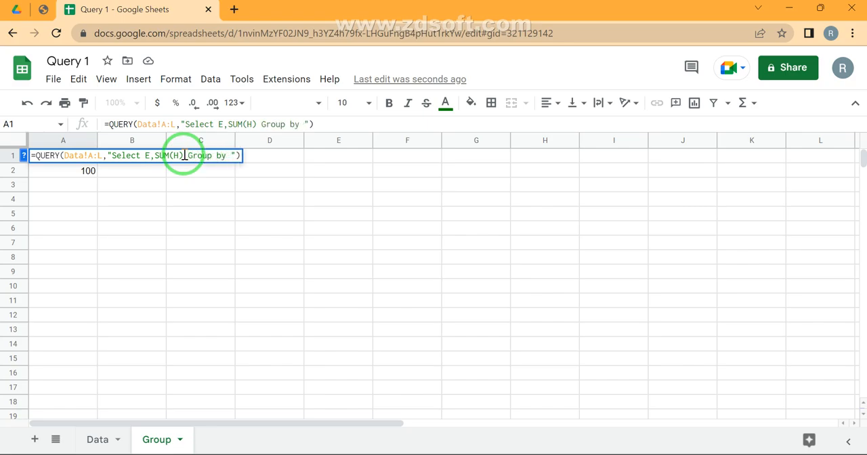
pyautogui.write('E')
pyautogui.press('Return')
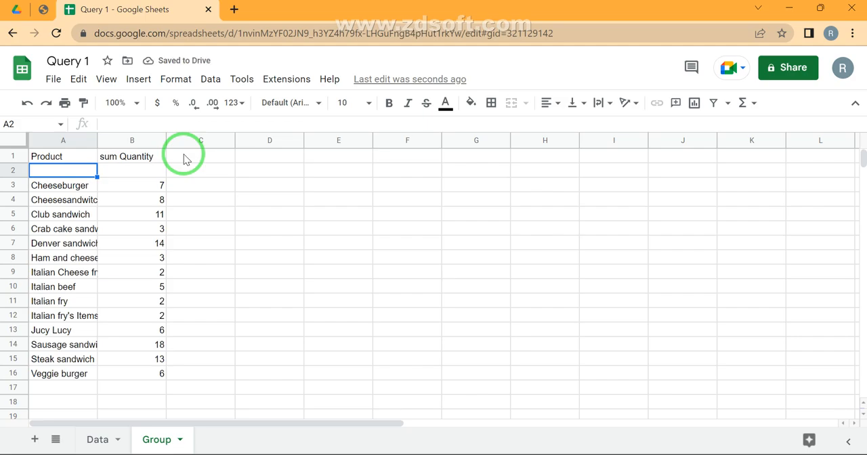
# - Go through the grouped product rows on the Group sheet and compare each product with its summed quantity
pyautogui.press('Up')
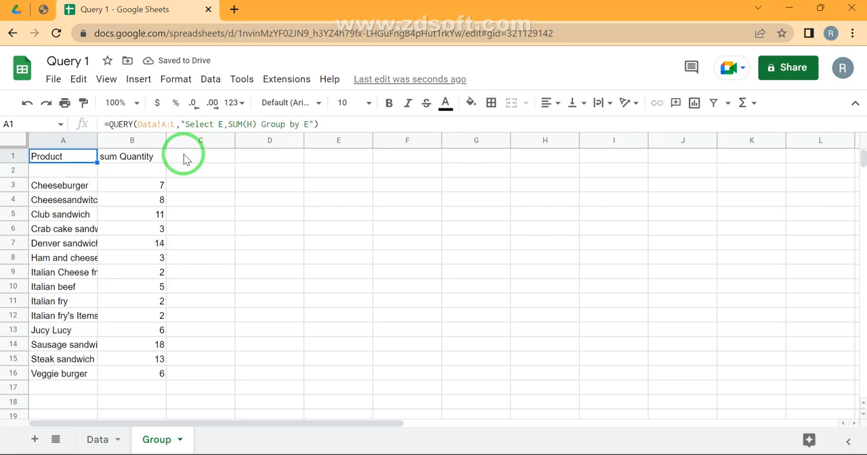
pyautogui.press('Down')
pyautogui.press('Down')
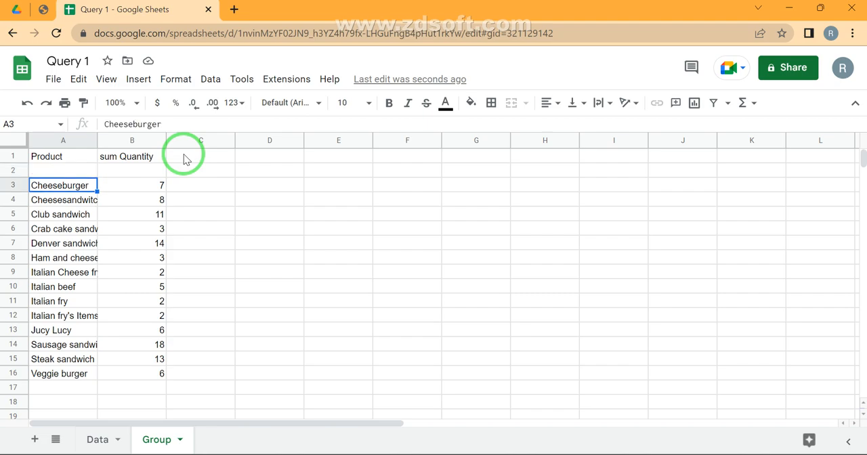
pyautogui.hotkey('shift', 'Right')
pyautogui.press('Up')
pyautogui.press('Up')
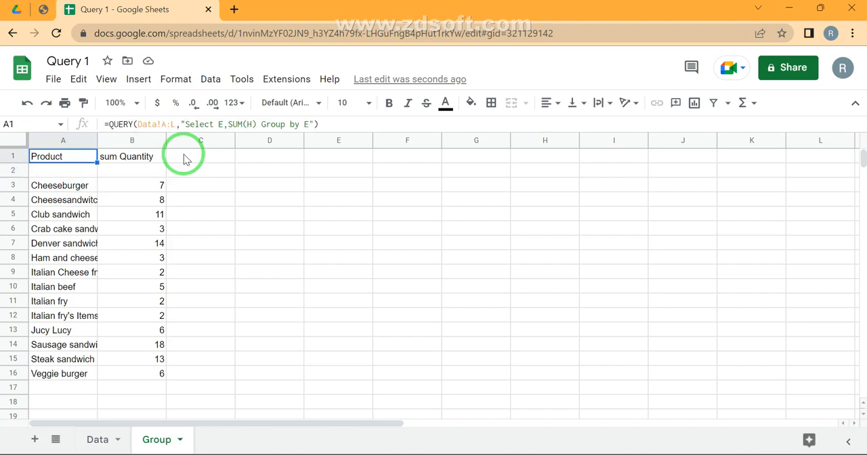
pyautogui.press('Right')
pyautogui.press('Down')
pyautogui.press('Down')
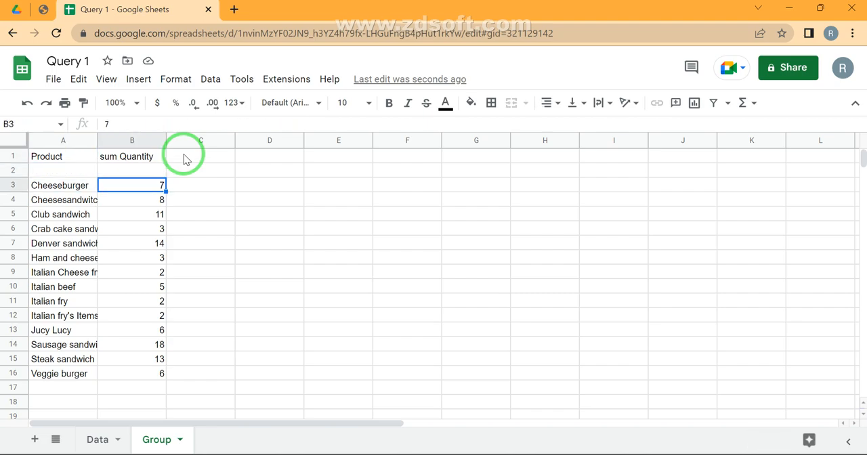
pyautogui.press('Left')
pyautogui.press('Down')
pyautogui.press('Down')
pyautogui.press('Down')
pyautogui.press('Down')
pyautogui.press('Down')
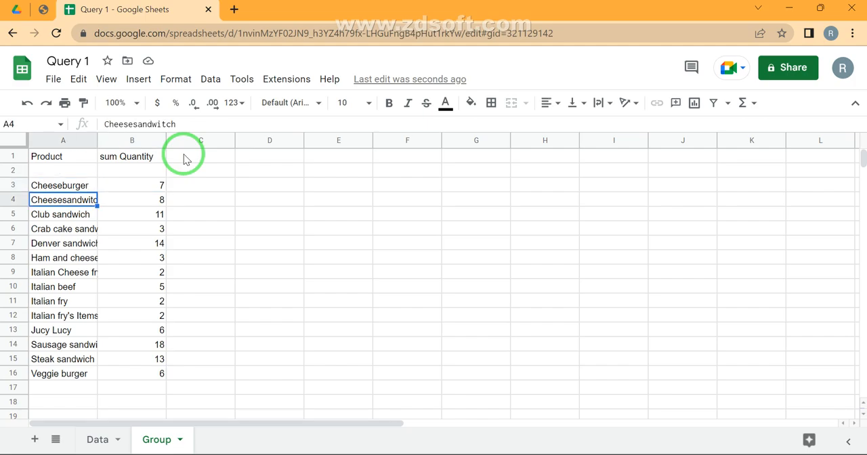
pyautogui.press('Down')
pyautogui.press('Down')
pyautogui.press('Down')
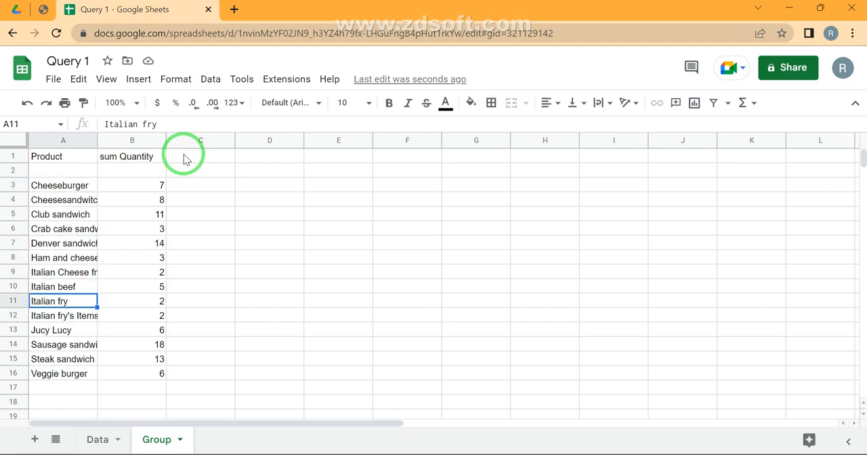
pyautogui.hotkey('shift', 'Right')
pyautogui.hotkey('shift', 'Right')
pyautogui.hotkey('shift', 'Left')
pyautogui.hotkey('shift', 'Left')
pyautogui.press('Down')
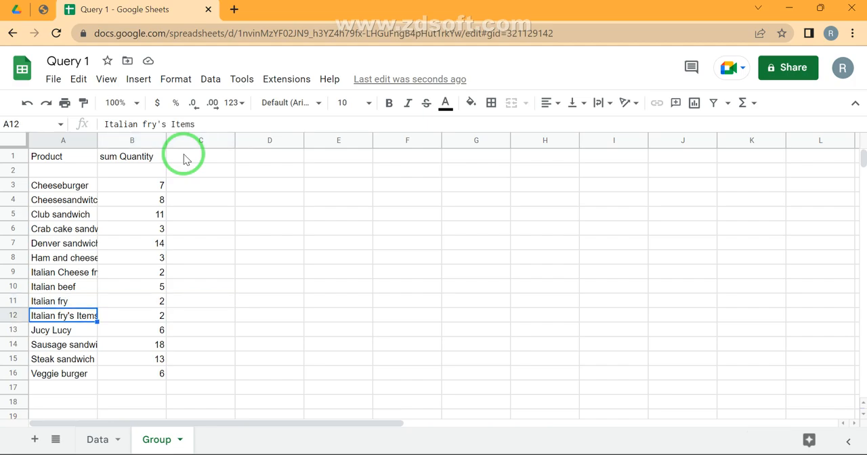
pyautogui.press('Right')
pyautogui.press('Right')
pyautogui.press('Left')
pyautogui.press('Left')
pyautogui.press('Down')
pyautogui.press('Down')
pyautogui.press('Down')
pyautogui.press('Down')
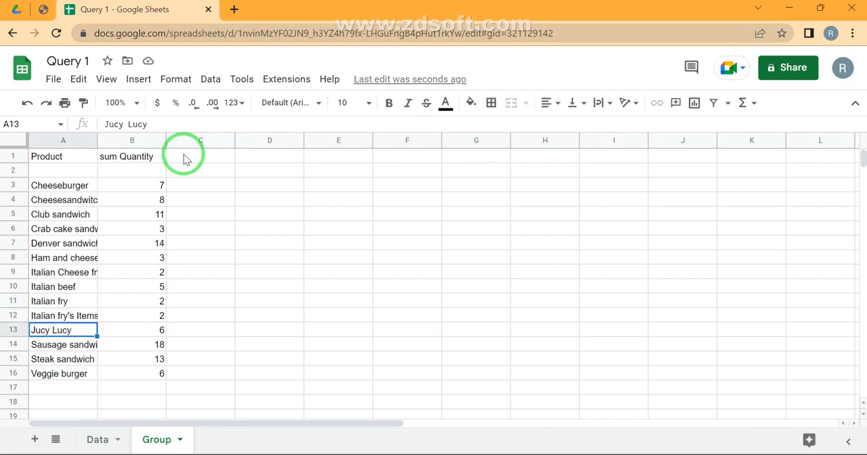
# - Select the summed quantities in B3:B16 on the Group sheet and check their total
pyautogui.press('Right')
pyautogui.hotkey('ctrl', 'Up')
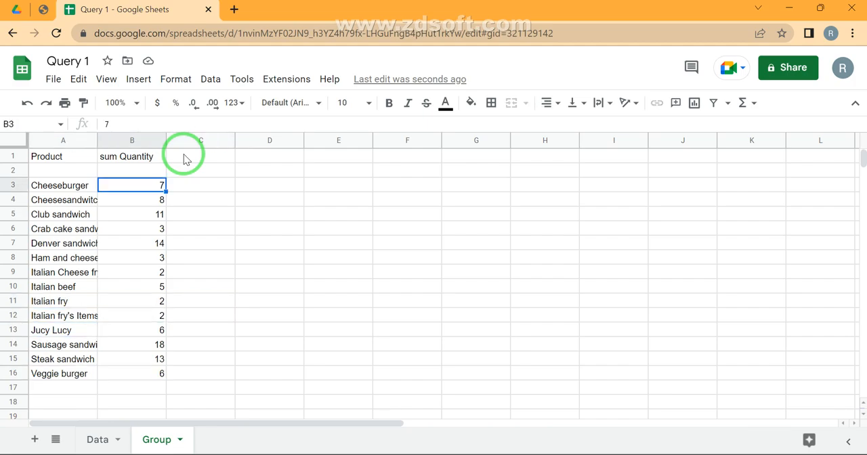
pyautogui.hotkey('ctrl', 'shift', 'Down')
pyautogui.moveTo(197, 166); pyautogui.dragTo(664, 454)
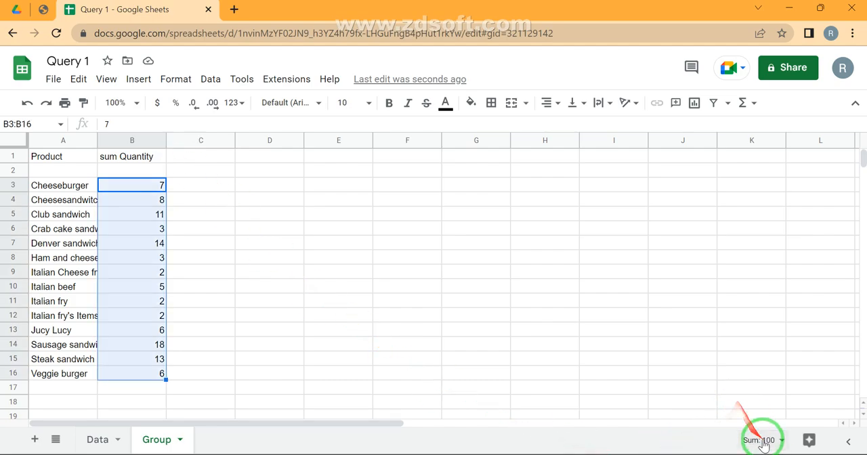
# - Select the Quantity values in H2:H28 on the Data sheet and check their total against the grouped result
pyautogui.click(92, 439)
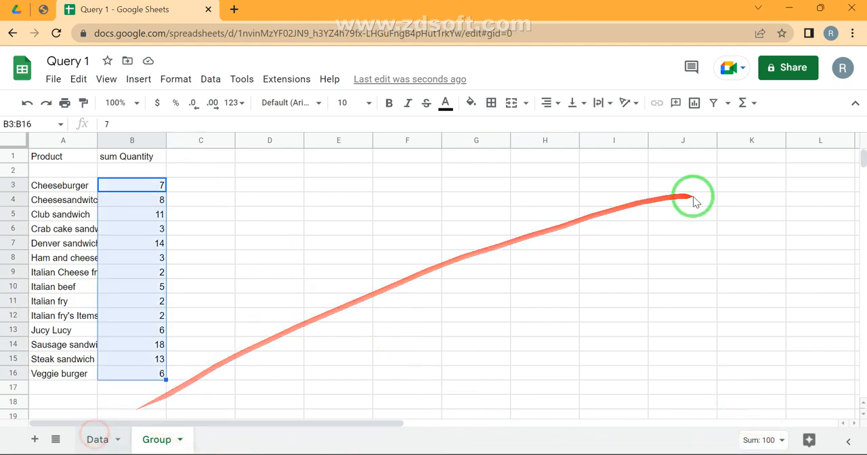
pyautogui.click(537, 177)
pyautogui.hotkey('ctrl', 'Up')
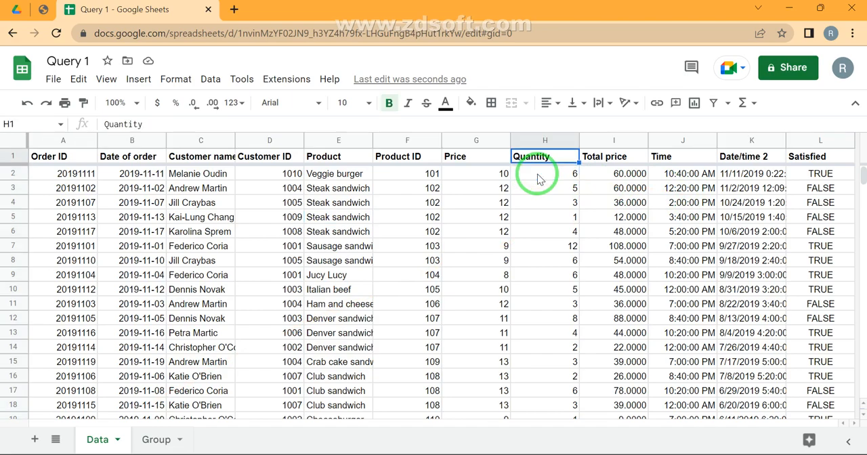
pyautogui.press('Down')
pyautogui.hotkey('ctrl', 'shift', 'Down')
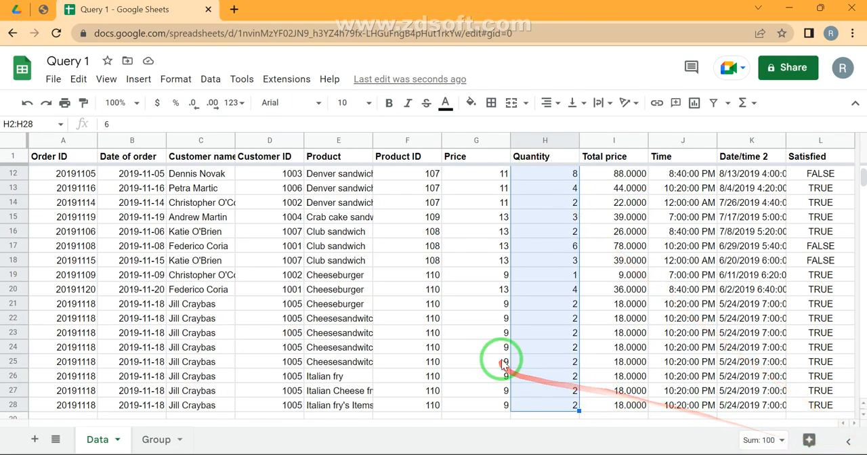
pyautogui.scroll(-2, 499, 359)
# - Return to the Group sheet and open the A1 query for editing between SUM(H) and Group by, adding a space there
pyautogui.click(143, 440)
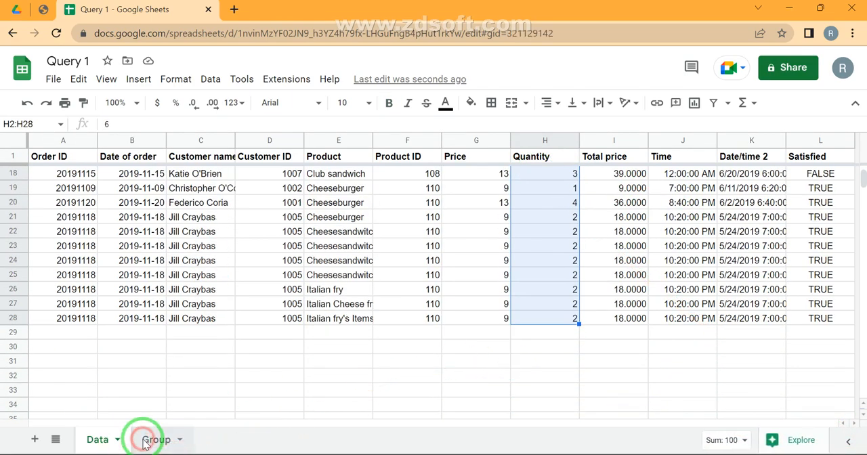
pyautogui.click(45, 170)
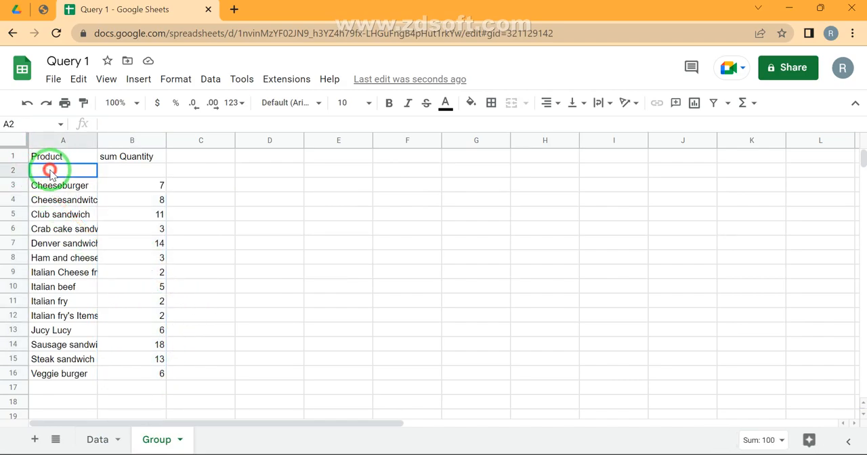
pyautogui.click(63, 156)
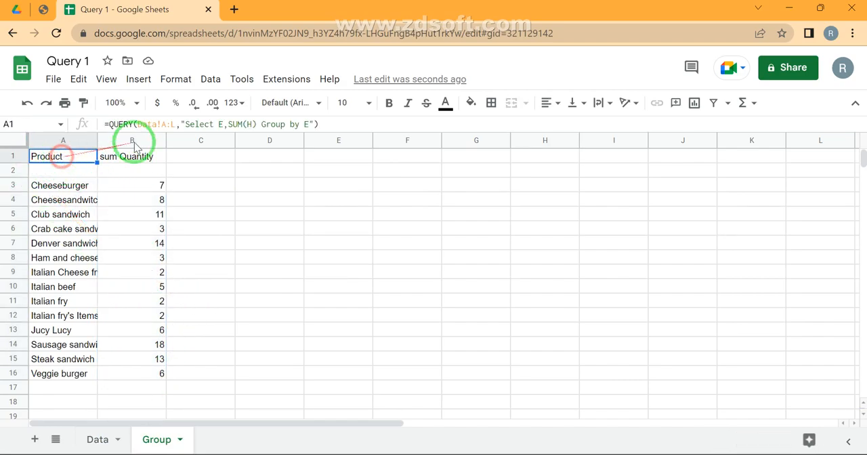
pyautogui.click(254, 124)
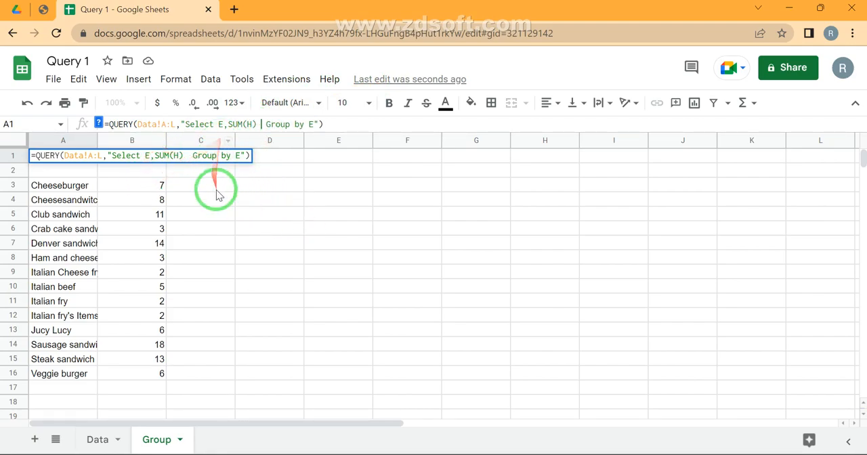
# - Review the Query Stages PDF for the order of the SELECT, WHERE and GROUP BY clauses
pyautogui.click(43, 10)
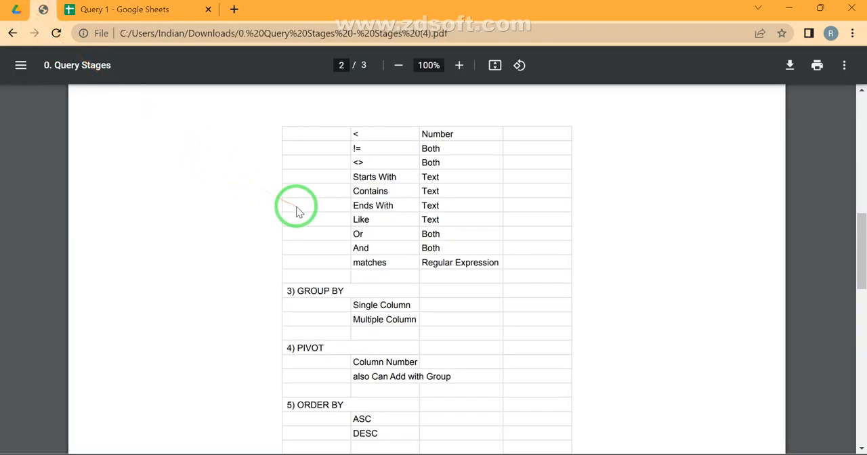
pyautogui.scroll(3, 296, 209)
pyautogui.scroll(5, 296, 210)
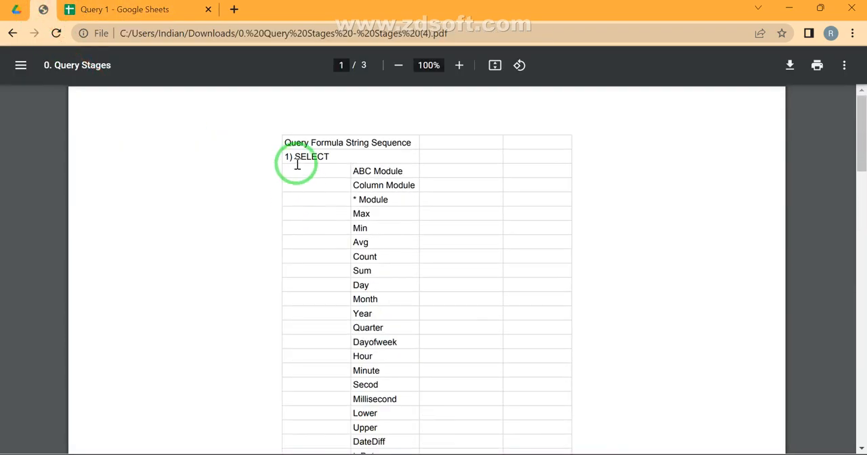
pyautogui.scroll(-5, 356, 164)
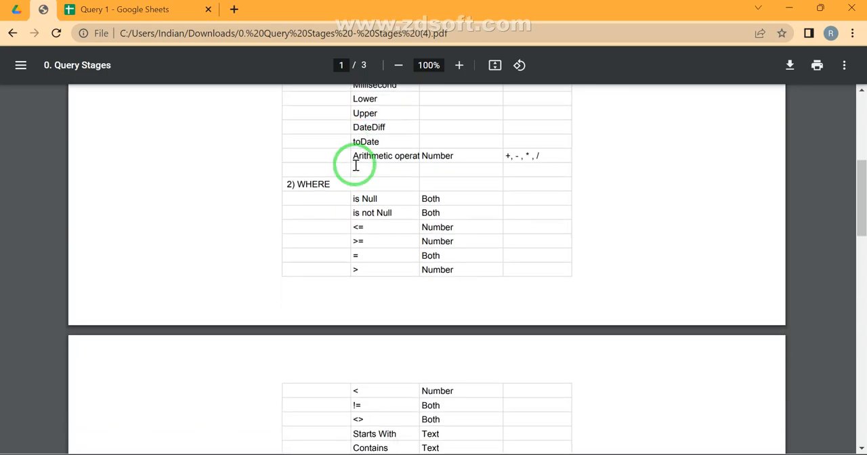
pyautogui.scroll(-5, 332, 188)
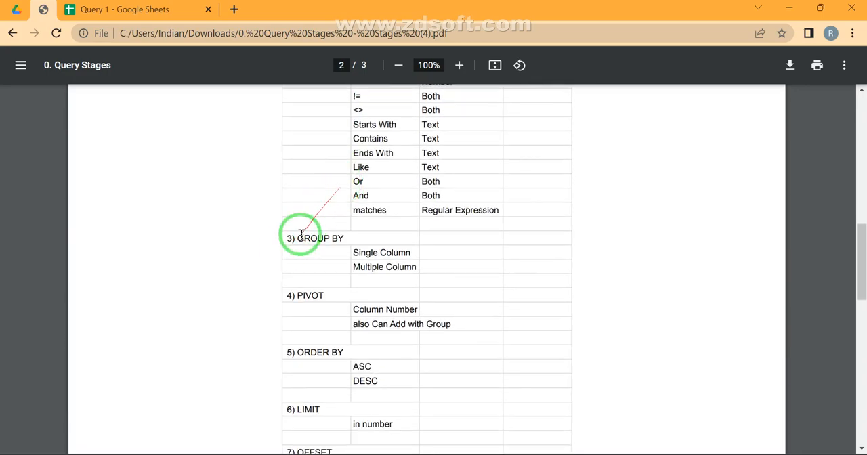
pyautogui.scroll(4, 348, 112)
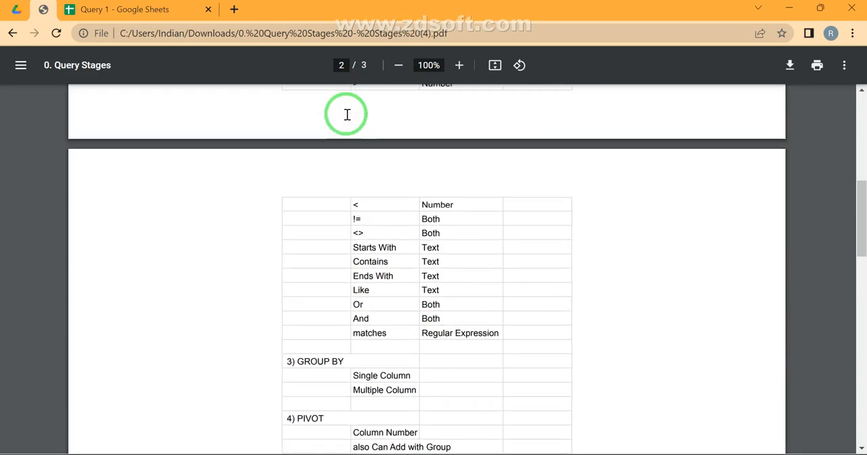
pyautogui.scroll(2, 346, 115)
pyautogui.moveTo(332, 225)
pyautogui.mouseDown()
pyautogui.moveTo(300, 247)
pyautogui.moveTo(380, 306)
pyautogui.mouseUp()
pyautogui.scroll(4, 364, 145)
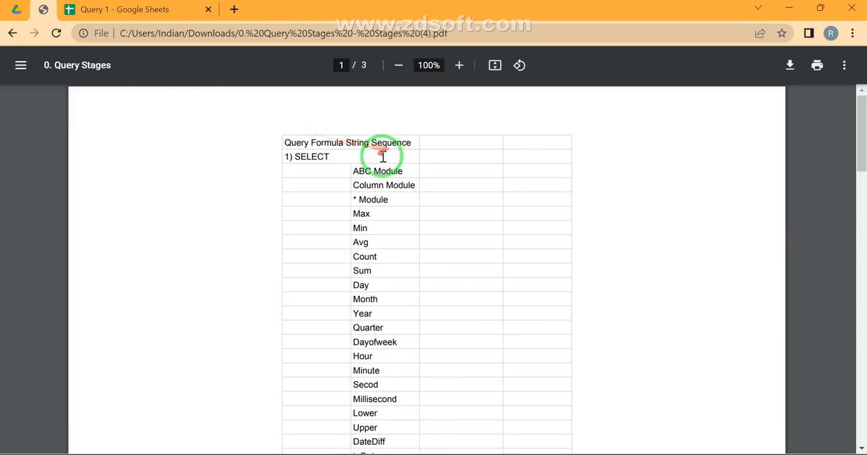
pyautogui.scroll(-8, 381, 152)
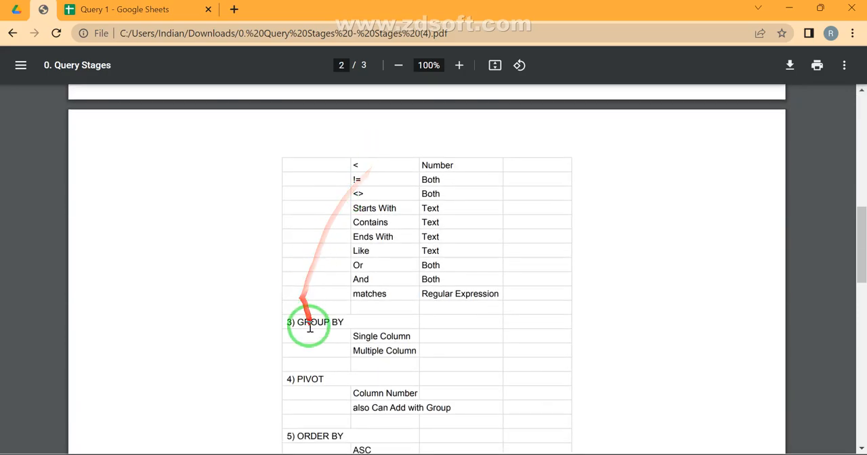
pyautogui.scroll(1, 428, 176)
pyautogui.scroll(3, 428, 176)
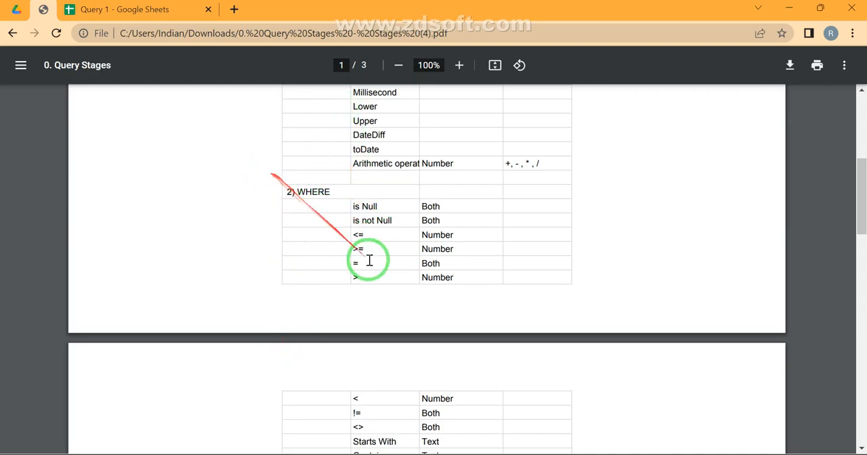
# - Back in the Query 1 spreadsheet, add "Where E is not null" between SUM(H) and Group by in the A1 query
pyautogui.click(129, 11)
pyautogui.click(185, 155)
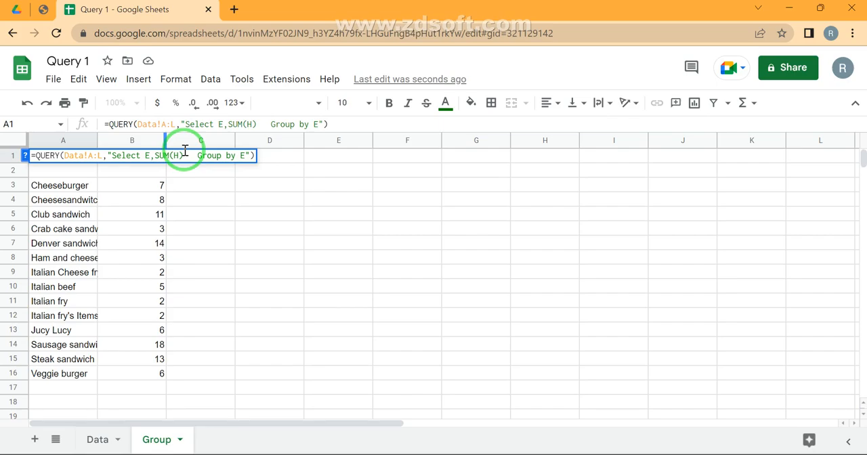
pyautogui.write('Where ')
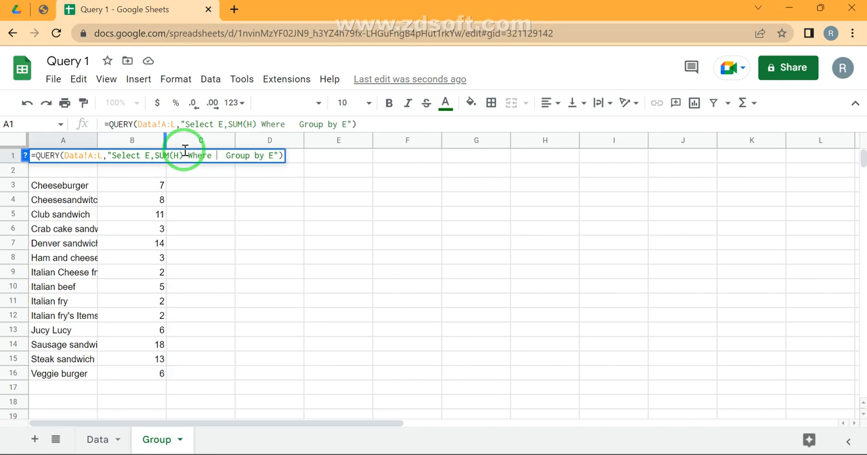
pyautogui.write('E is no')
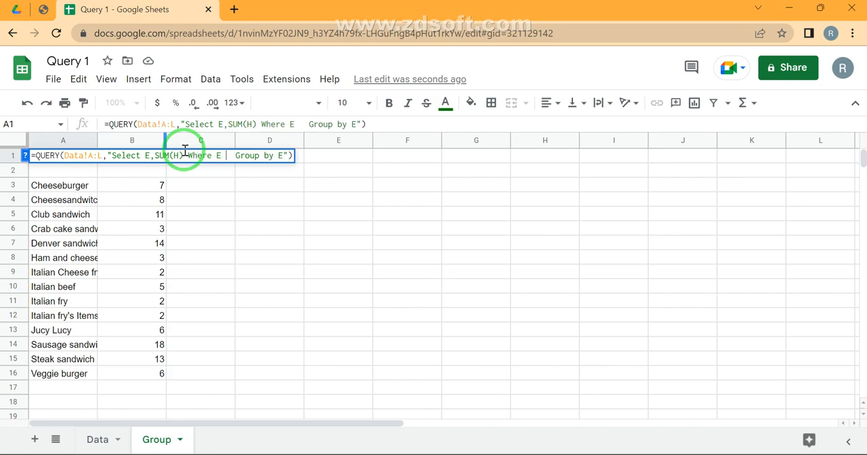
pyautogui.write('t null')
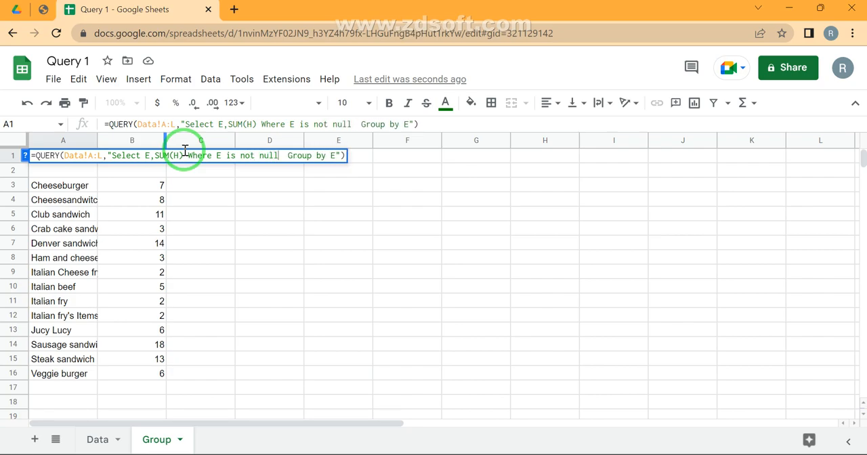
pyautogui.press('Return')
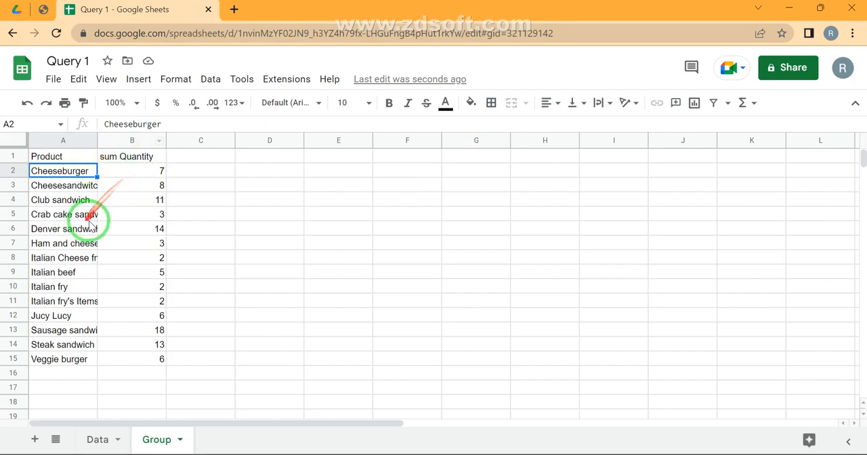
pyautogui.click(63, 378)
pyautogui.write('x')
pyautogui.press('Return')
pyautogui.click(62, 379)
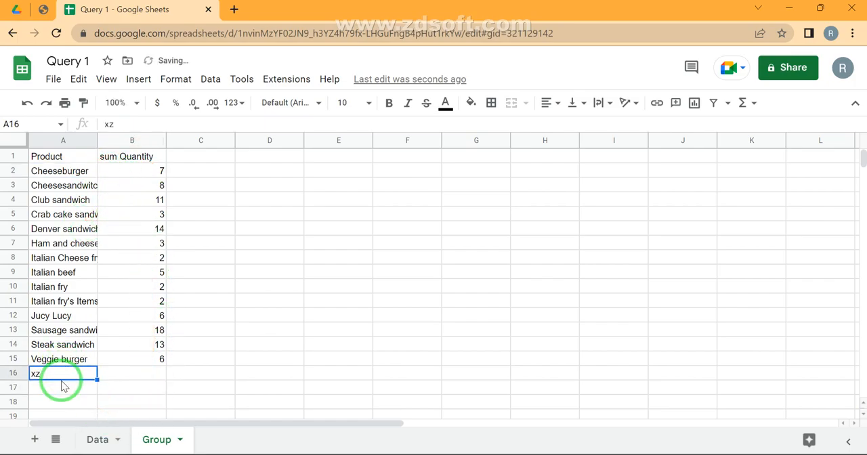
pyautogui.hotkey('ctrl', 'Down')
# - Select the summed quantities in B2:B15 on the Group sheet and check their total
pyautogui.hotkey('ctrl', 'Home')
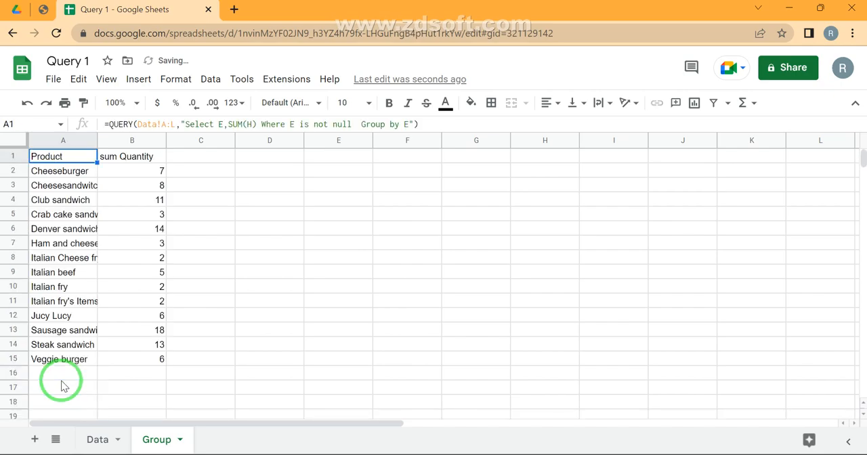
pyautogui.press('Right')
pyautogui.press('Down')
pyautogui.hotkey('ctrl', 'shift', 'Down')
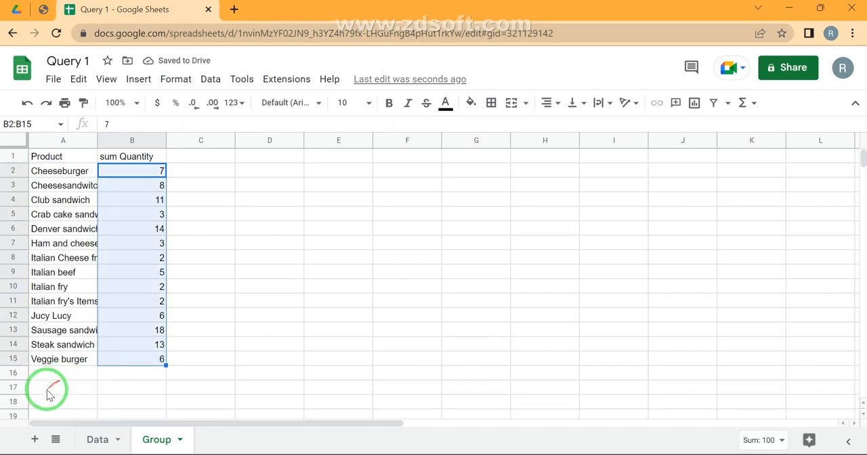
# - Select the Customer name column C1:C28 on the Data sheet to examine how often customers repeat
pyautogui.click(96, 440)
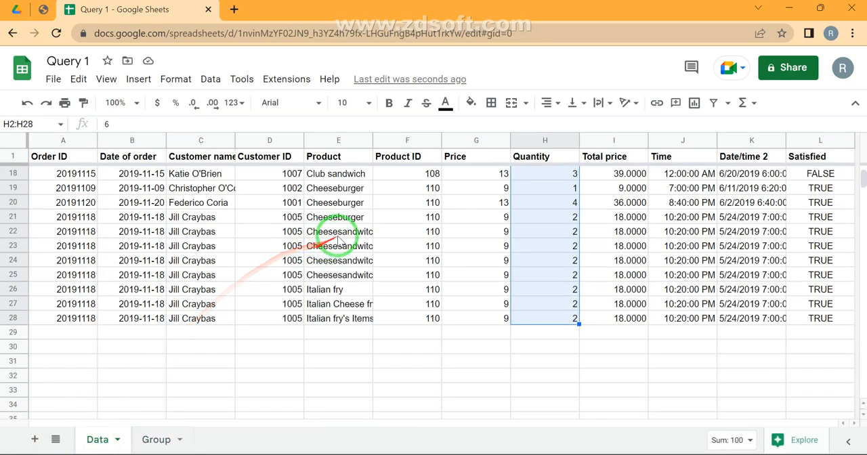
pyautogui.click(345, 236)
pyautogui.hotkey('ctrl', 'Up')
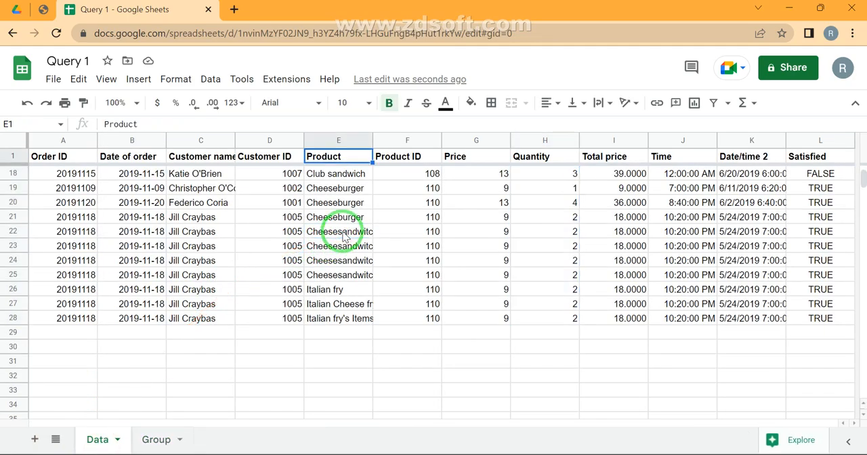
pyautogui.press('Down')
pyautogui.press('Left')
pyautogui.press('Left')
pyautogui.press('Up')
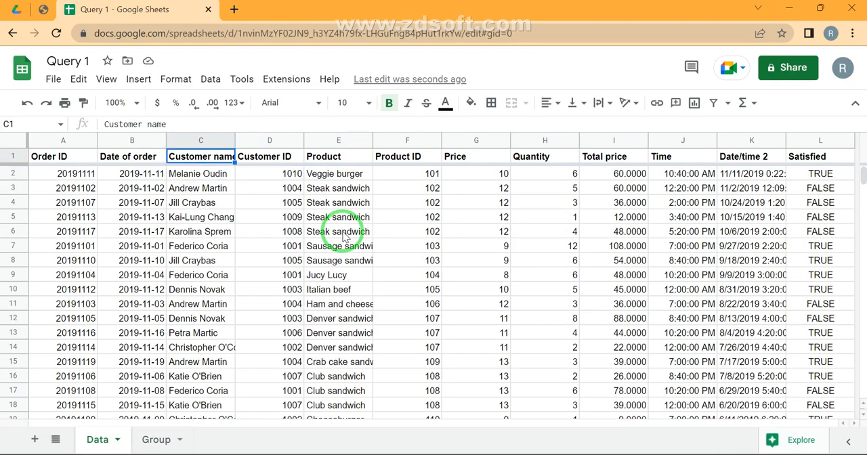
pyautogui.hotkey('ctrl', 'shift', 'Down')
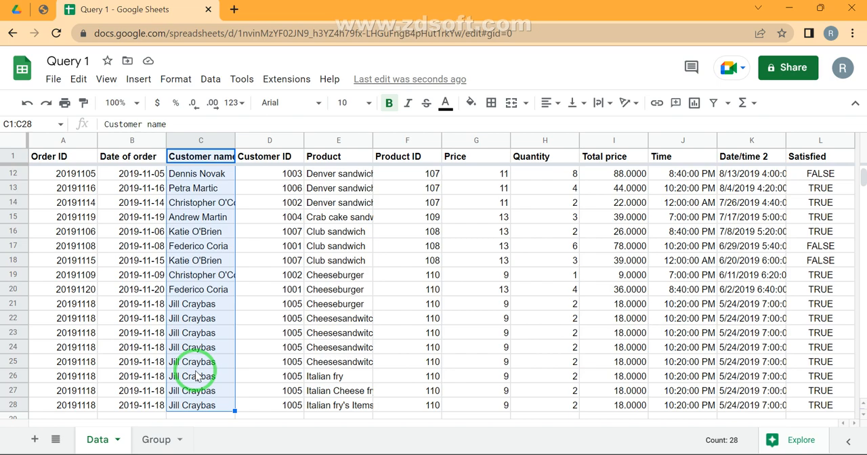
# - In D1 of the Group sheet, enter =QUERY(Data!A:L,"Select C,Count(C) Group By C") to count the orders per customer
pyautogui.click(157, 440)
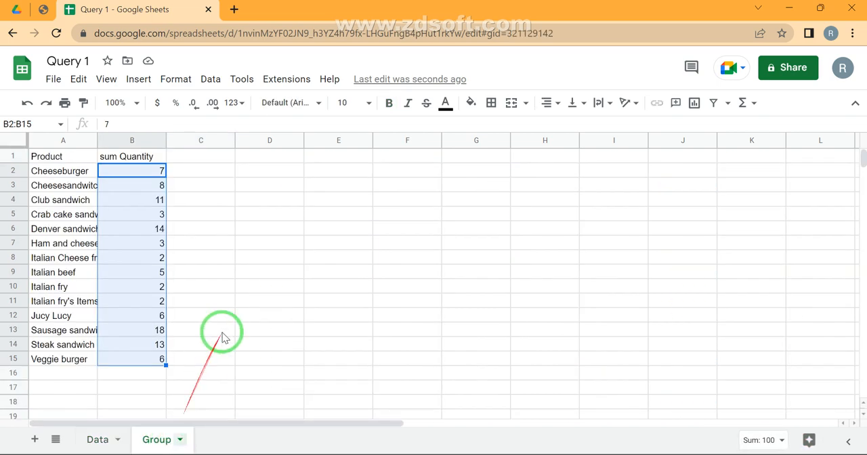
pyautogui.click(266, 158)
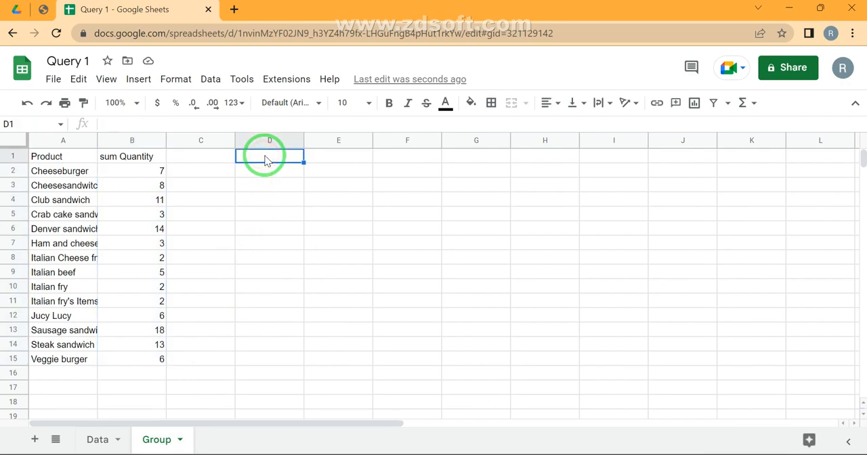
pyautogui.write('=')
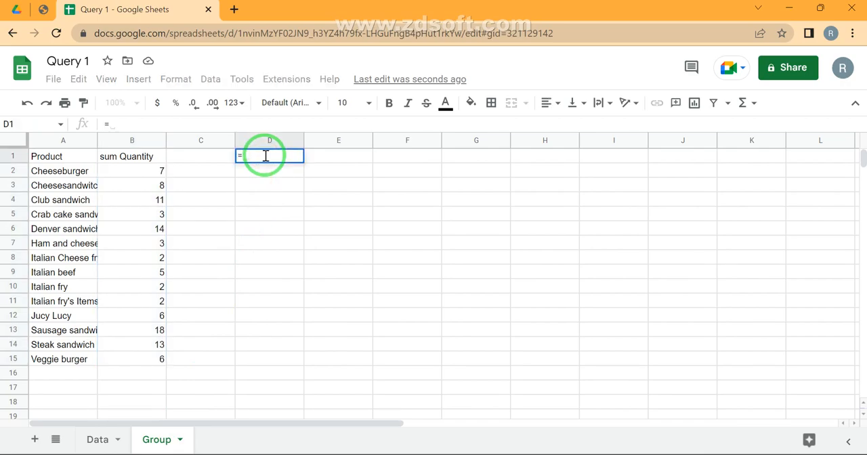
pyautogui.write('que')
pyautogui.press('Tab')
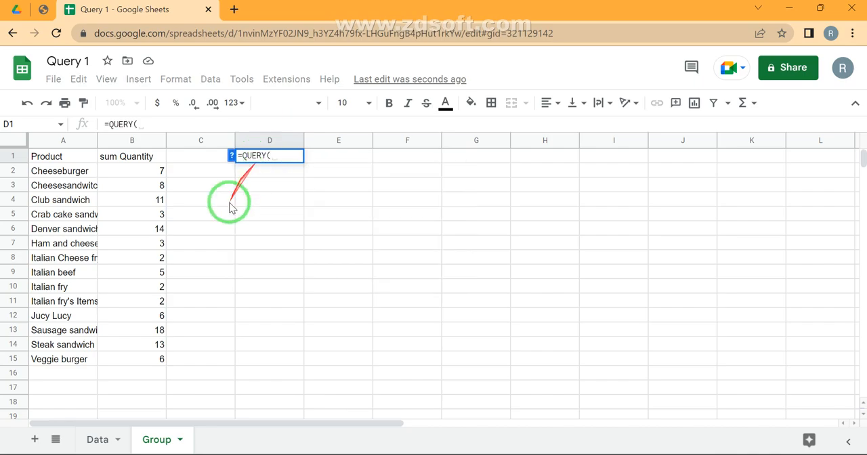
pyautogui.click(96, 439)
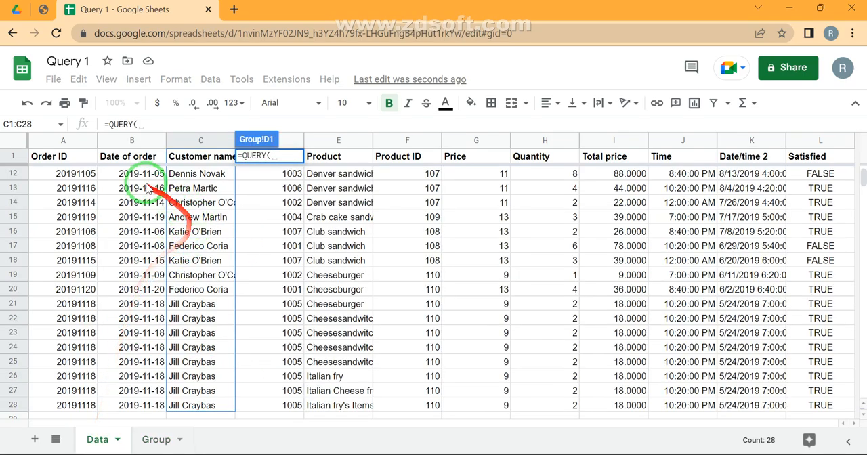
pyautogui.click(71, 142)
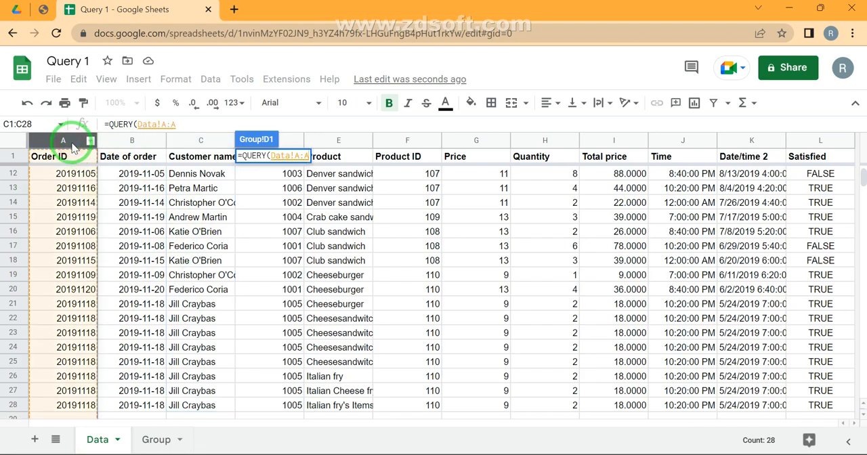
pyautogui.hotkey('ctrl', 'shift', 'Right')
pyautogui.write(',""')
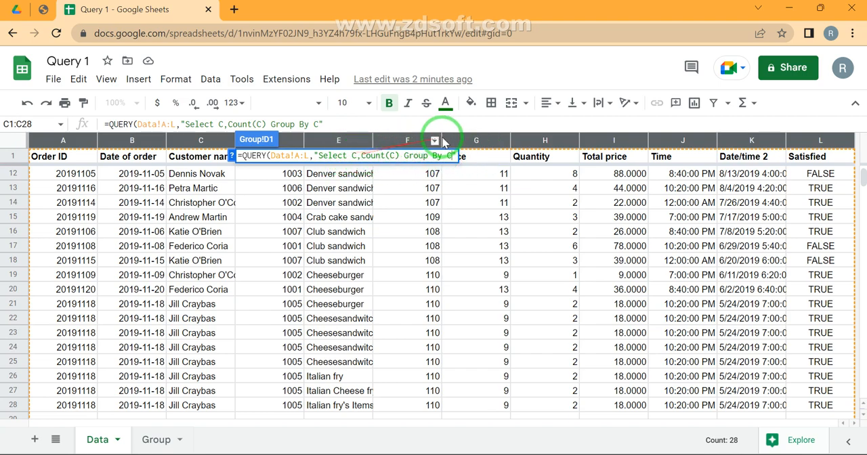
pyautogui.press('Return')
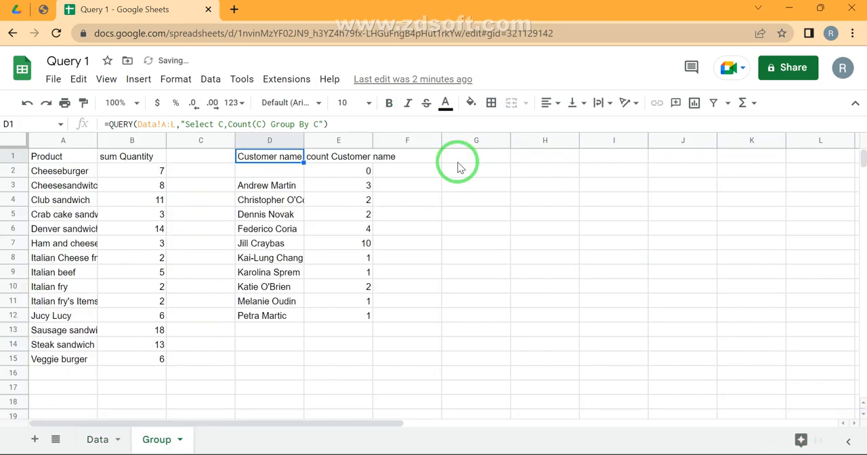
# - Select the grouped customer names in D3:D12, followed by their counts in E3:E12, and check the count and total
pyautogui.press('Down')
pyautogui.press('Down')
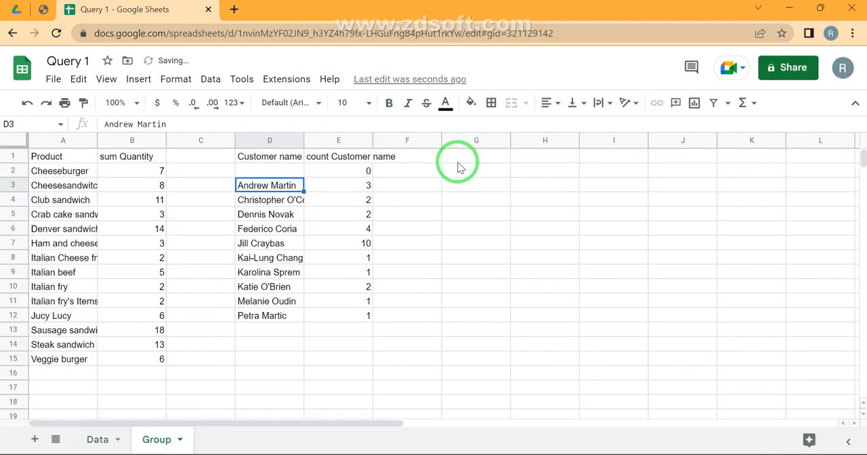
pyautogui.hotkey('ctrl', 'shift', 'Down')
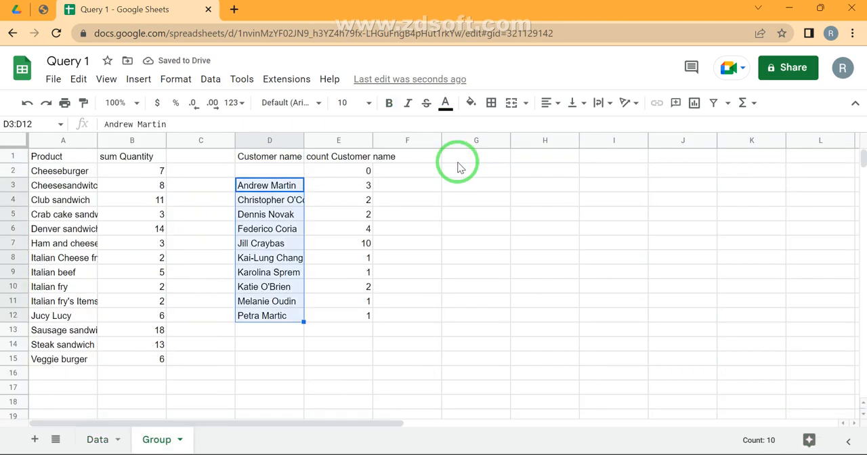
pyautogui.press('Right')
pyautogui.hotkey('ctrl', 'shift', 'Down')
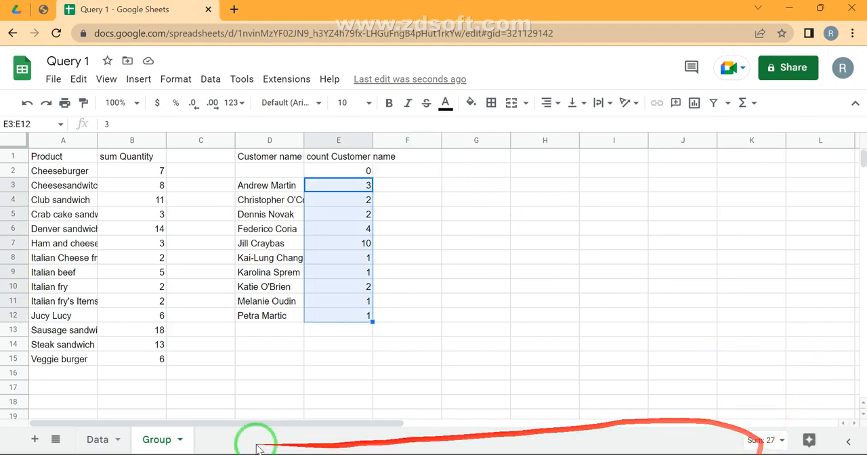
# - Check the count of customer names in C2:C28 on the Data sheet and return to the blank customer cell D2 on Group
pyautogui.click(95, 439)
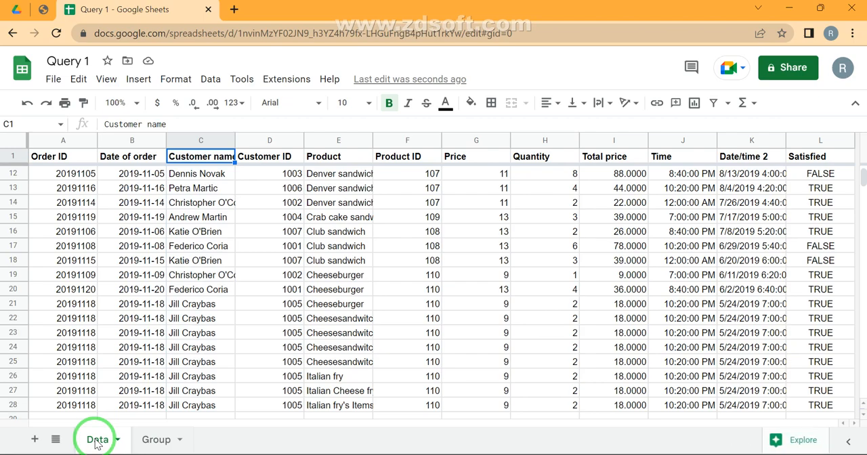
pyautogui.hotkey('ctrl', 'shift', 'Down')
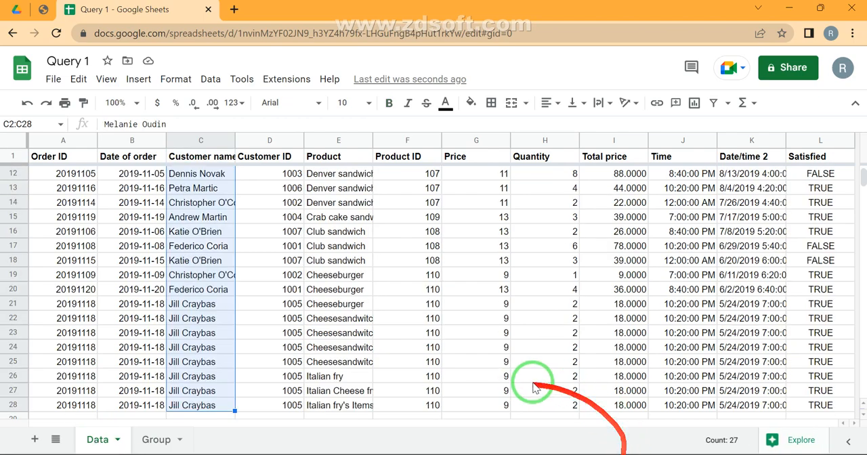
pyautogui.click(155, 440)
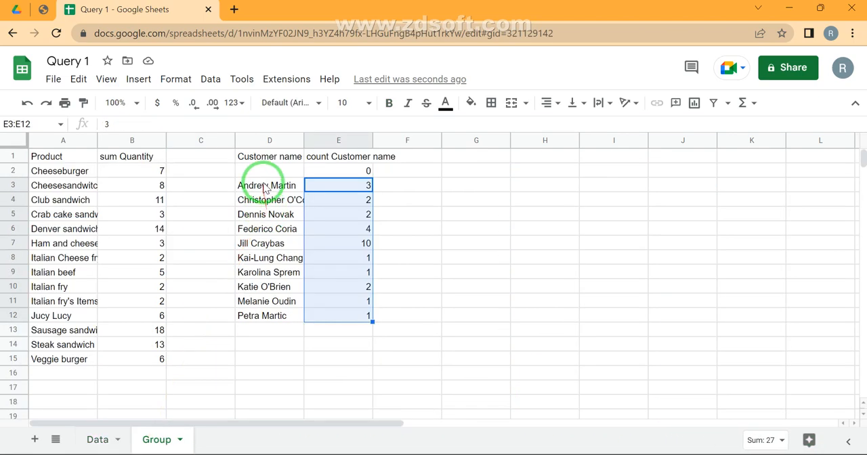
pyautogui.click(267, 174)
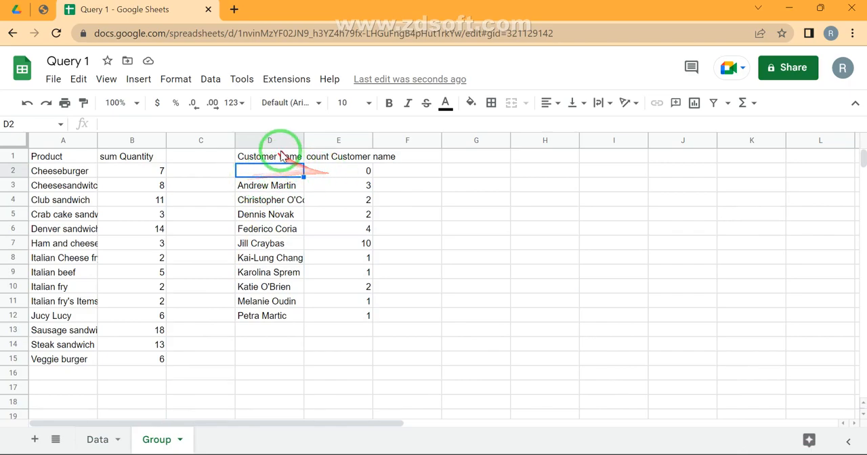
# - Add "Where C is not null" before Group By in the D1 query and select the resulting customer count table
pyautogui.click(281, 156)
pyautogui.click(268, 124)
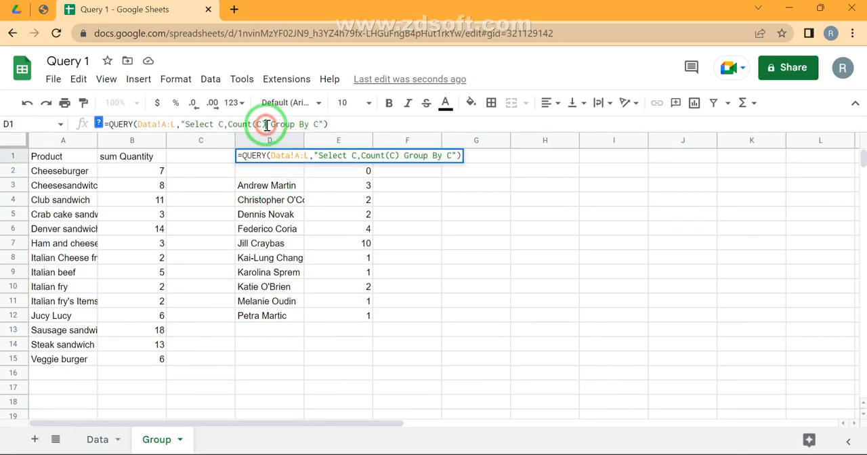
pyautogui.write('W ')
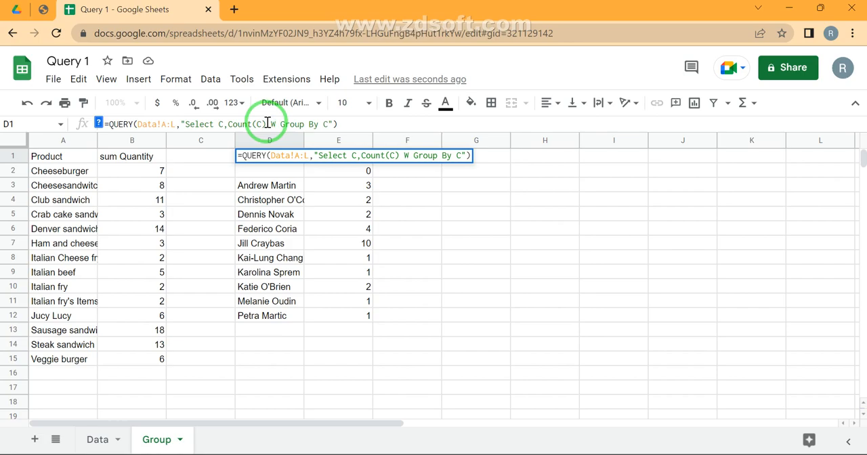
pyautogui.write('j')
pyautogui.press('BackSpace')
pyautogui.write('here ')
pyautogui.write('C is no')
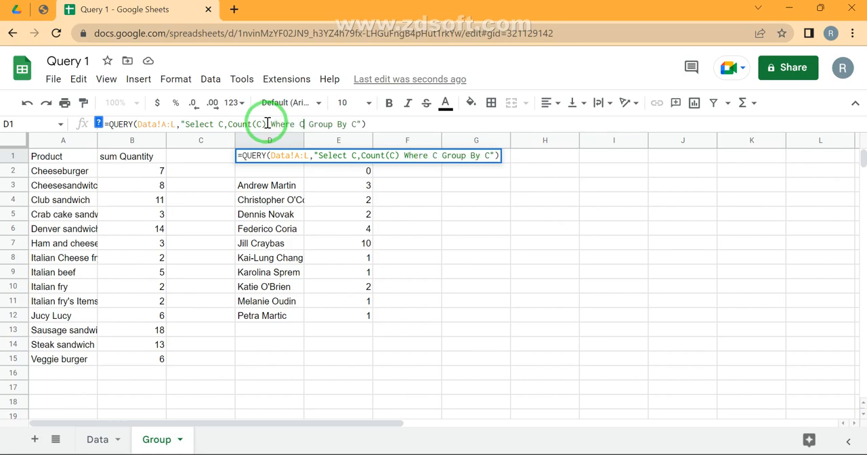
pyautogui.write('t null')
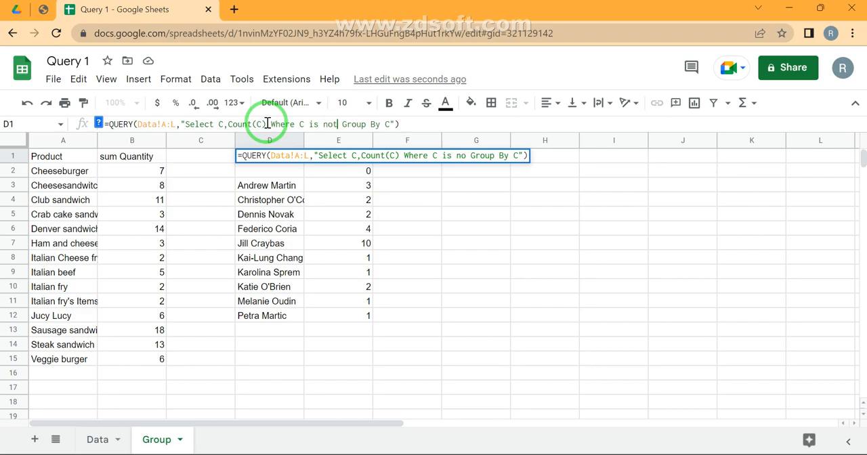
pyautogui.press('Return')
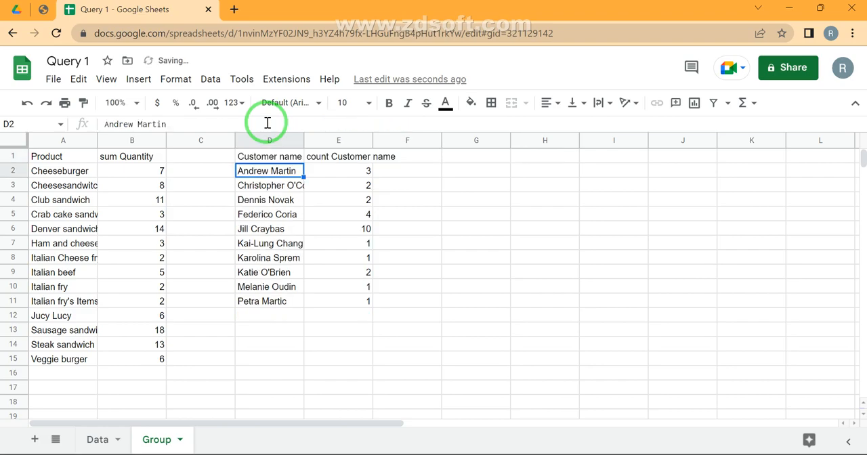
pyautogui.press('Up')
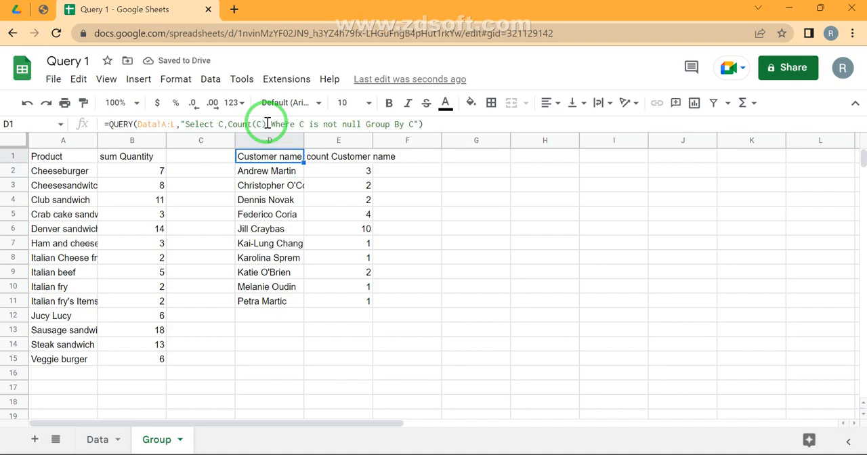
pyautogui.hotkey('ctrl', 'a')
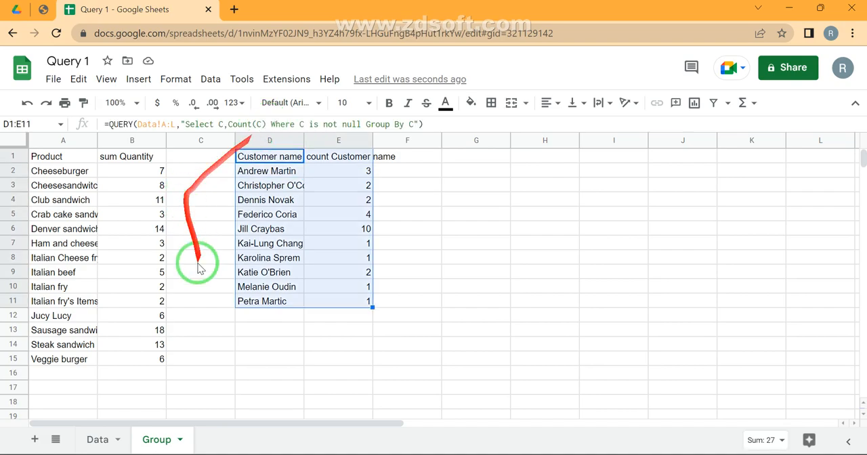
# - Examine the customer, product, price and quantity in row 12 of the Data sheet, and the customer, product and quantity in row 21
pyautogui.click(100, 440)
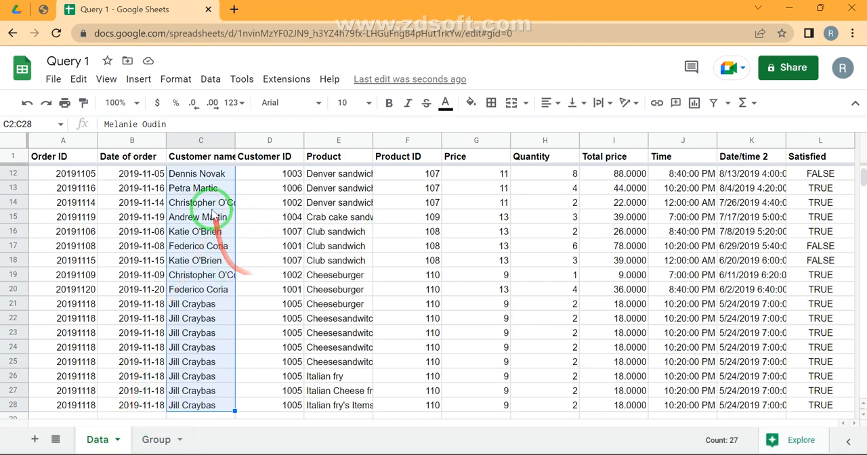
pyautogui.click(201, 177)
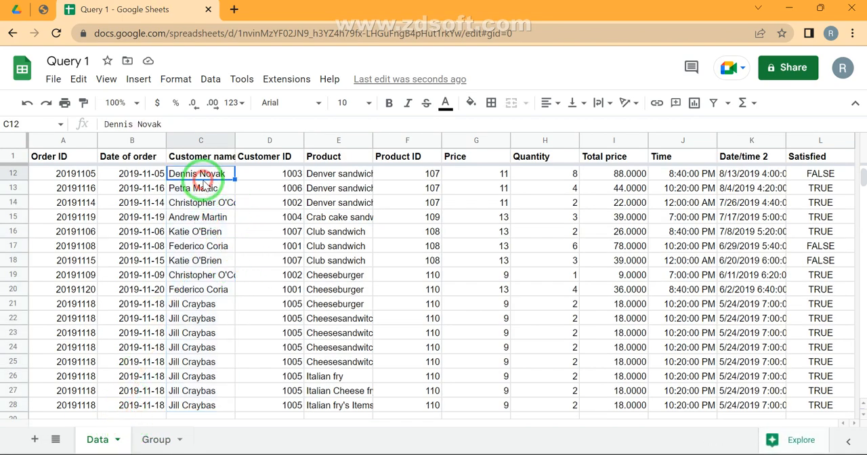
pyautogui.click(332, 175)
pyautogui.click(504, 174)
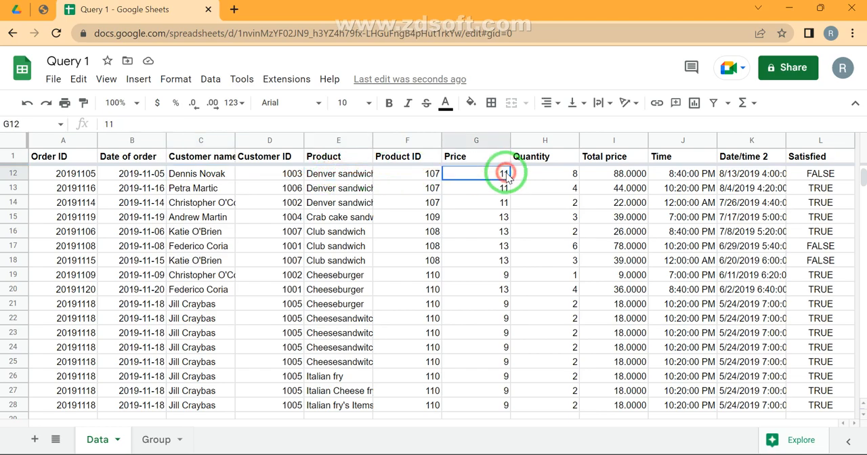
pyautogui.click(530, 175)
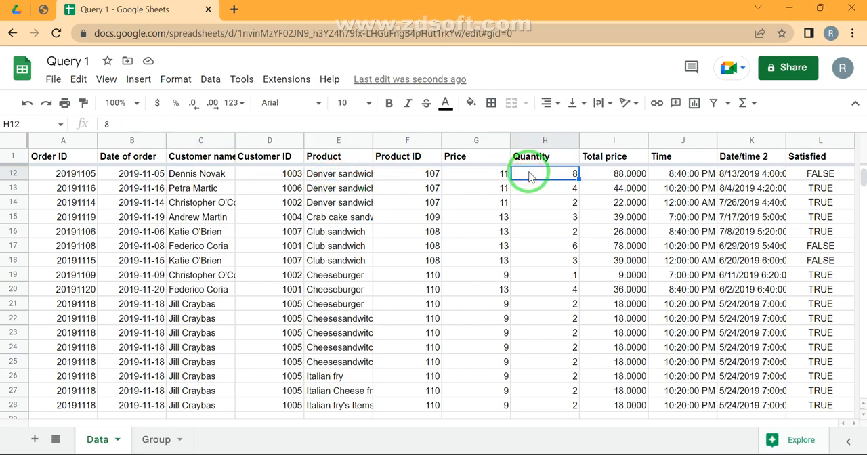
pyautogui.click(198, 305)
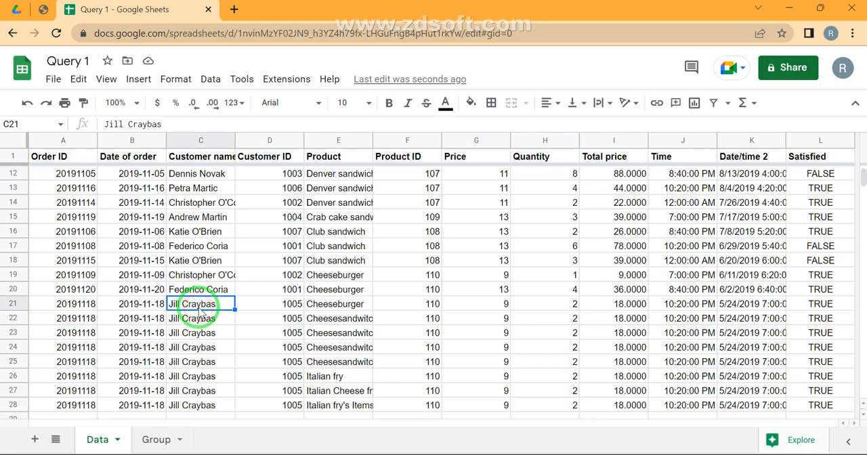
pyautogui.click(335, 309)
pyautogui.click(559, 304)
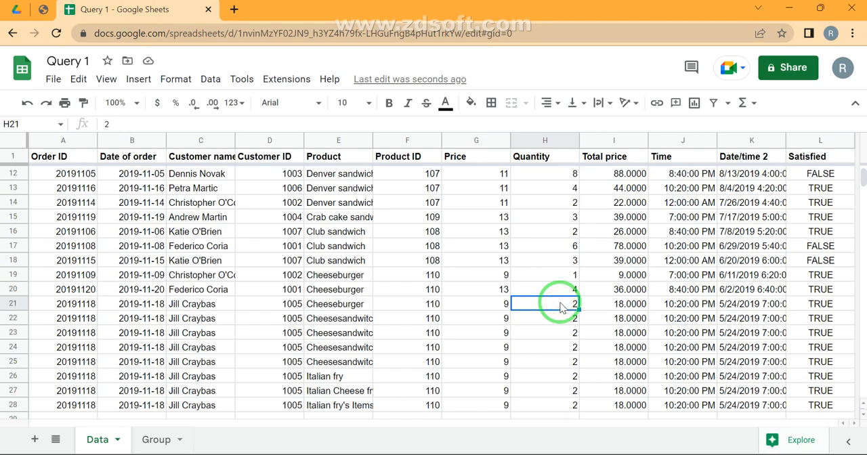
# - Correct the product name in E22 to Cheesesandwich and fill it down through E25
pyautogui.doubleClick(348, 317)
pyautogui.click(366, 323)
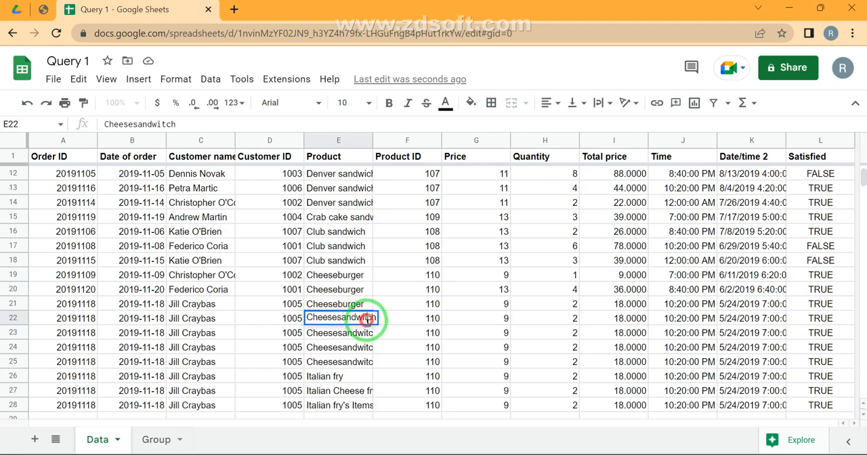
pyautogui.press('BackSpace')
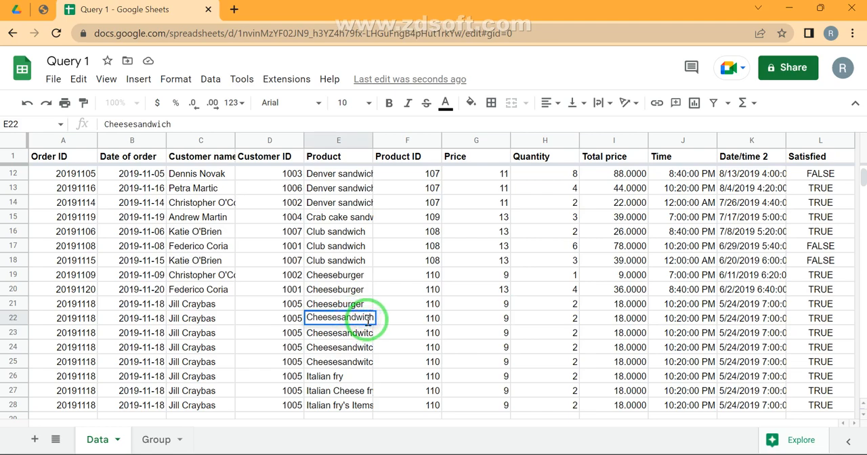
pyautogui.press('Return')
pyautogui.click(369, 323)
pyautogui.hotkey('shift', 'Down')
pyautogui.hotkey('shift', 'Down')
pyautogui.hotkey('shift', 'Down')
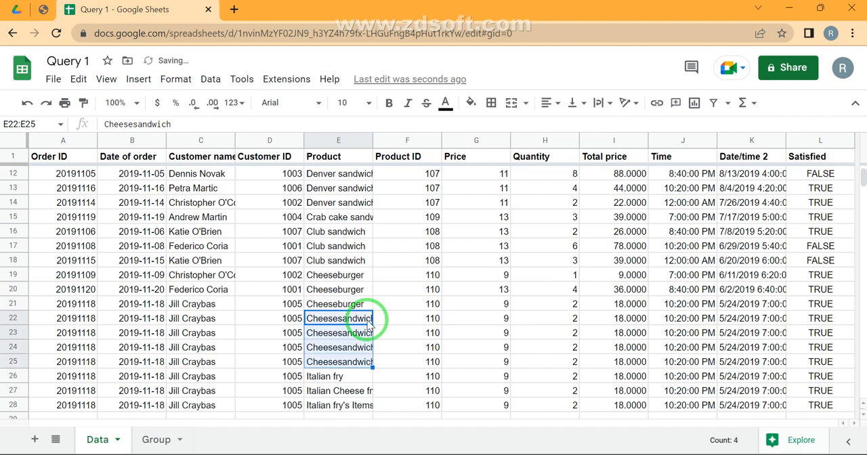
# - In G1 of the Group sheet, start a QUERY formula with Data!A:L as its data range
pyautogui.click(158, 439)
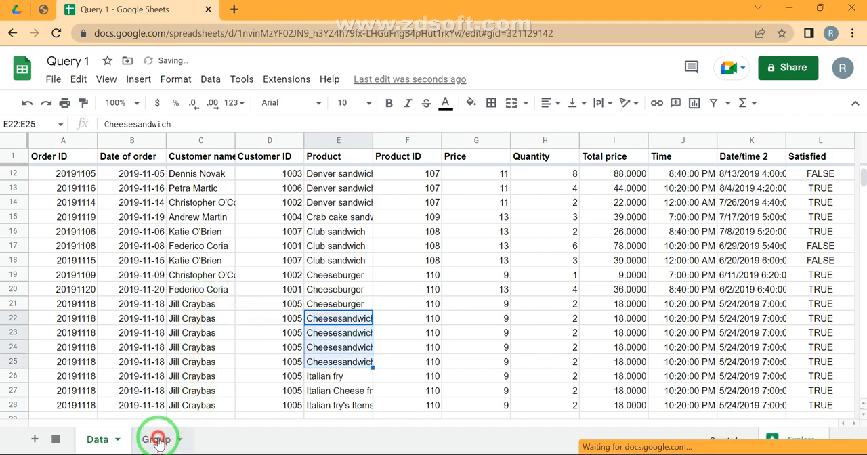
pyautogui.click(452, 156)
pyautogui.write('=que')
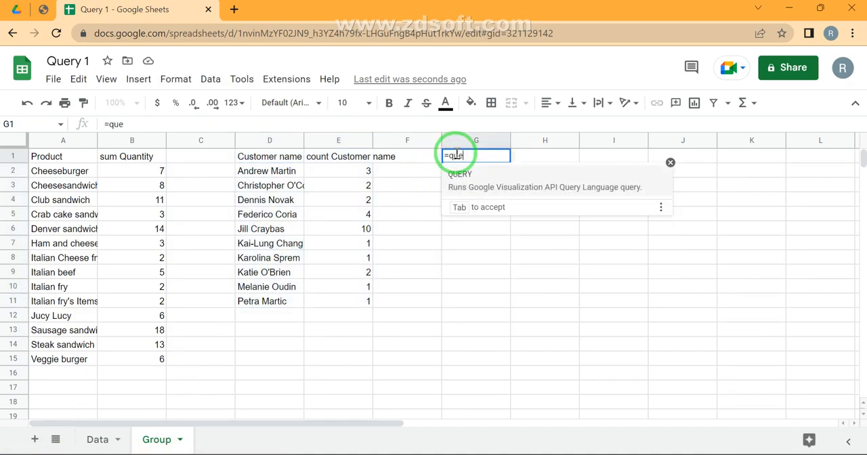
pyautogui.press('Tab')
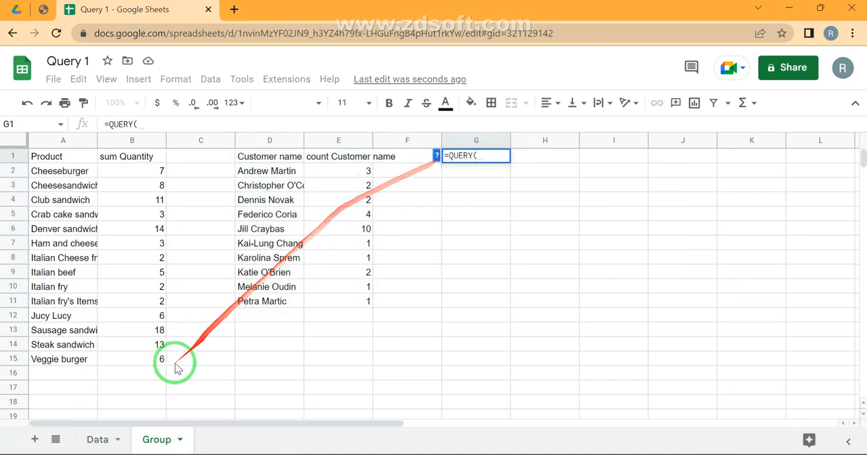
pyautogui.click(97, 439)
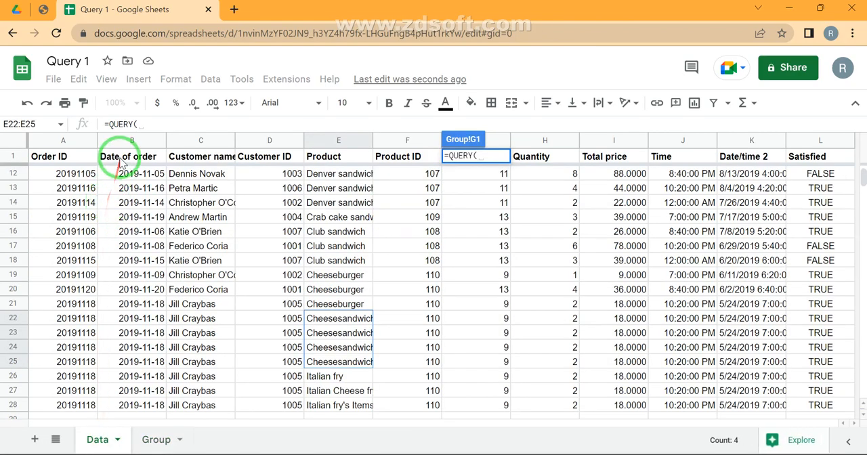
pyautogui.click(120, 158)
pyautogui.press('Left')
pyautogui.hotkey('ctrl', 'shift', 'Right')
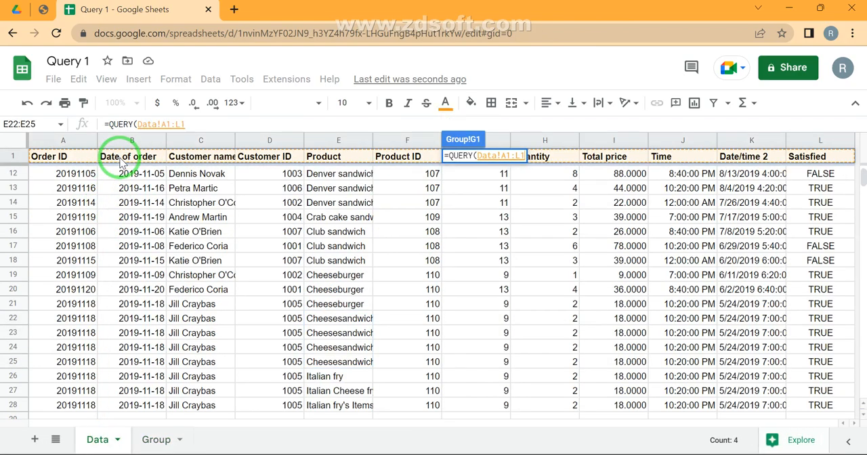
pyautogui.hotkey('ctrl', 'shift', 'Down')
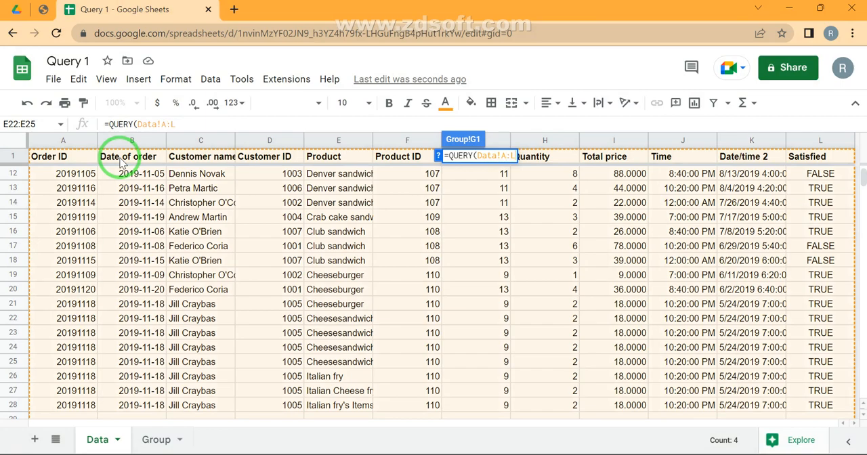
# - Complete the G1 formula with "Select C,E,SUM(H) Group by C,E" to total the quantity per customer and product
pyautogui.write(', "')
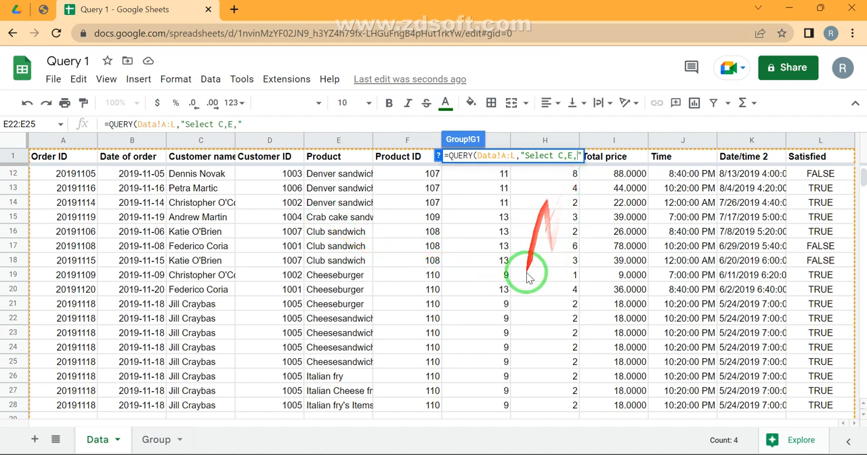
pyautogui.scroll(3, 501, 251)
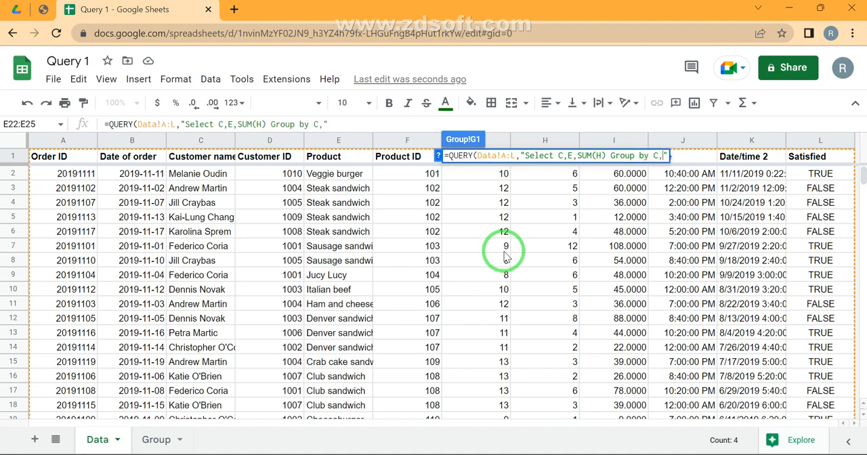
pyautogui.click(562, 156)
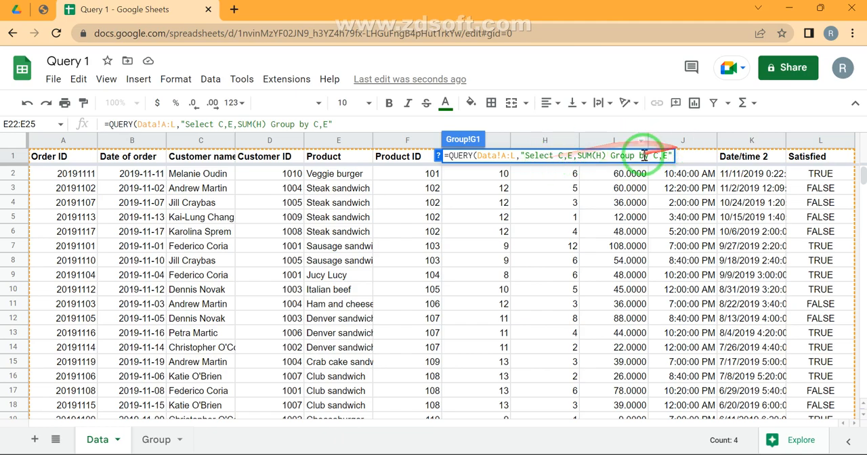
pyautogui.press('Return')
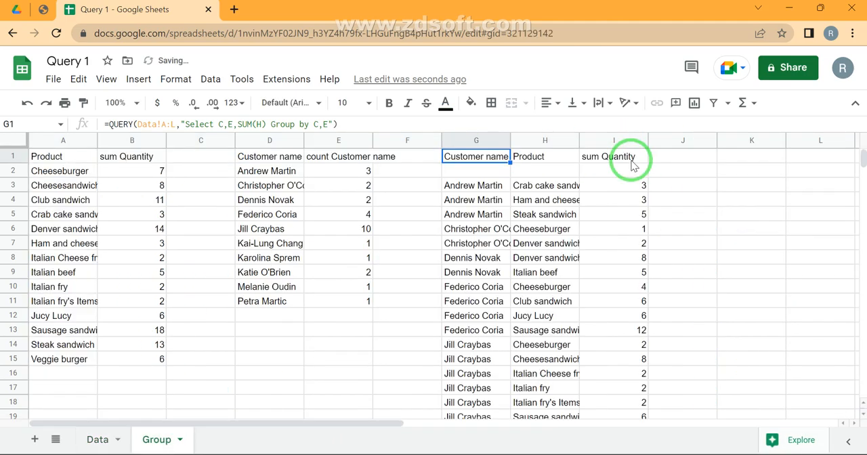
# - Examine the first customer's products in H3:H5 and their summed quantities in column I
pyautogui.click(477, 189)
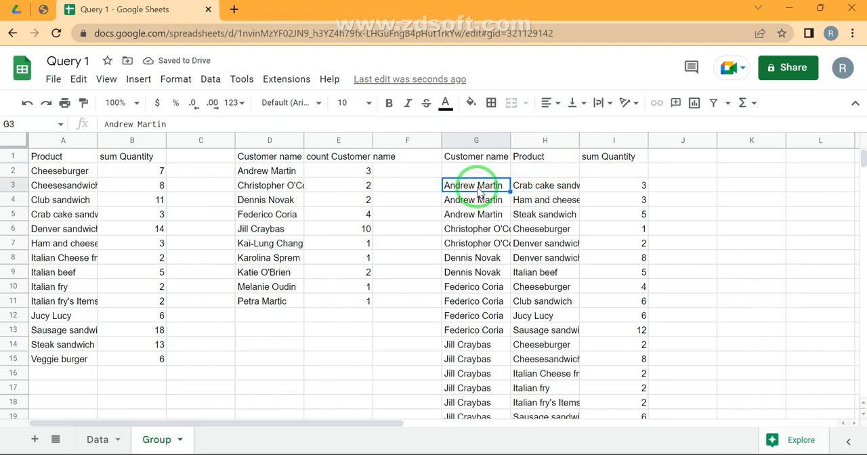
pyautogui.click(532, 187)
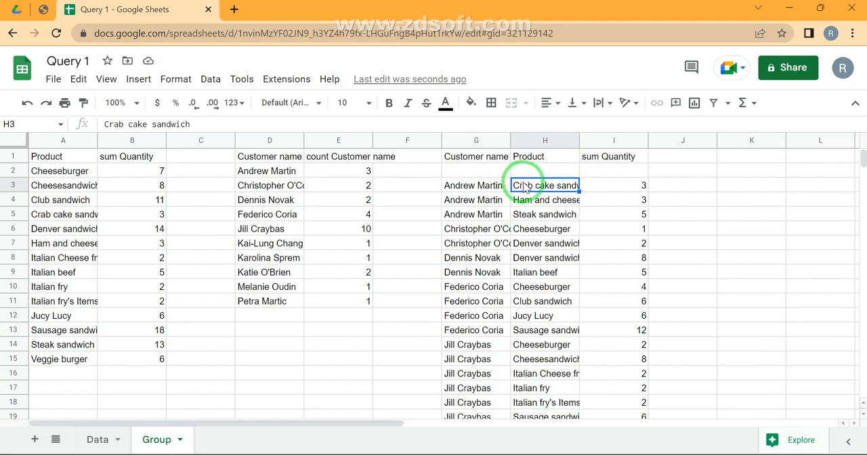
pyautogui.click(518, 214)
pyautogui.hotkey('shift', 'Up')
pyautogui.hotkey('shift', 'Up')
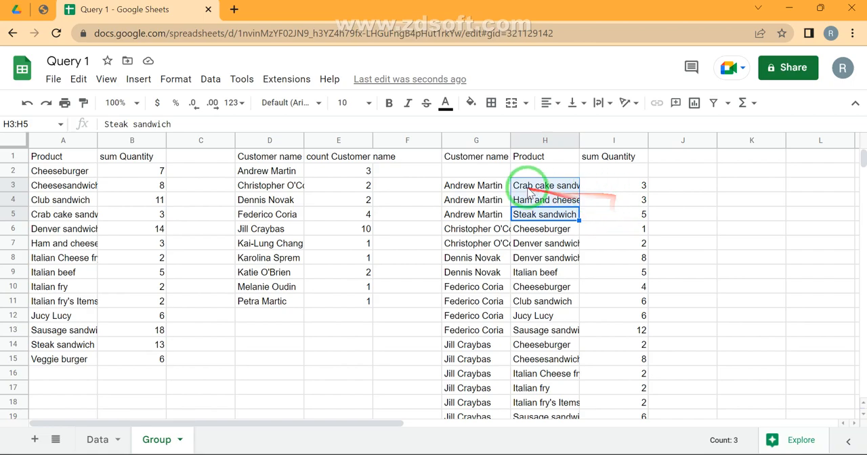
pyautogui.click(630, 214)
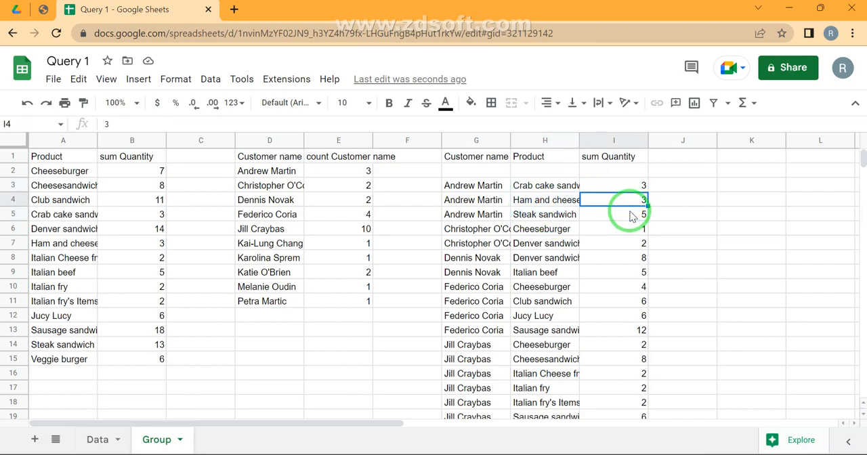
pyautogui.press('Left')
pyautogui.press('Left')
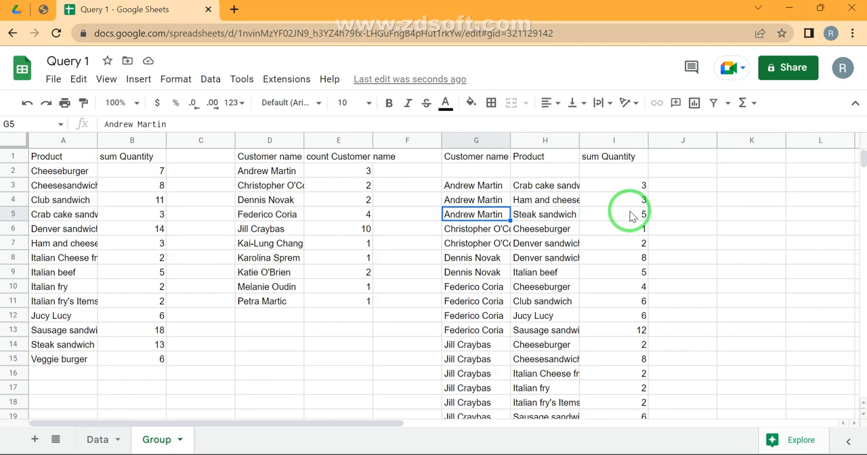
# - Select the repeated customer's rows G14:I20 to check products and summed quantities, and return to the blank cell G2
pyautogui.hotkey('ctrl', 'Down')
pyautogui.press('Up')
pyautogui.press('Up')
pyautogui.press('Up')
pyautogui.press('Up')
pyautogui.press('Up')
pyautogui.press('Up')
pyautogui.press('Up')
pyautogui.press('Up')
pyautogui.press('Up')
pyautogui.press('Up')
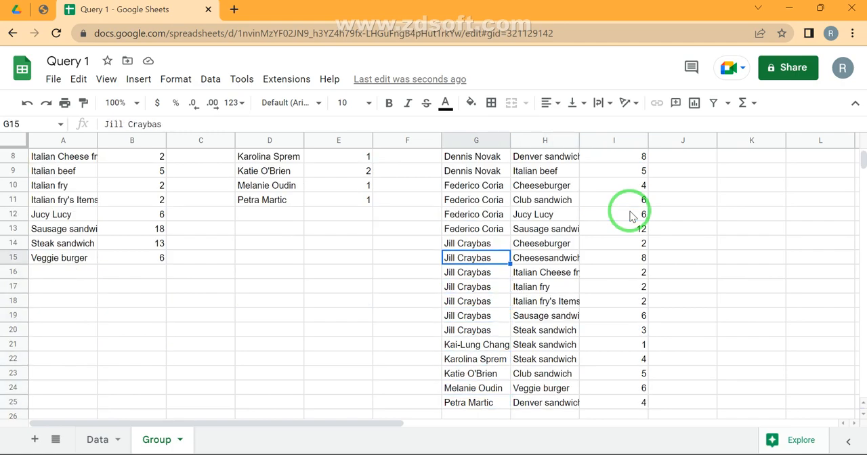
pyautogui.press('Up')
pyautogui.hotkey('ctrl', 'shift', 'Down')
pyautogui.hotkey('shift', 'Up')
pyautogui.hotkey('shift', 'Up')
pyautogui.hotkey('shift', 'Up')
pyautogui.hotkey('shift', 'Up')
pyautogui.hotkey('shift', 'Up')
pyautogui.hotkey('shift', 'Up')
pyautogui.hotkey('shift', 'Down')
pyautogui.hotkey('shift', 'Right')
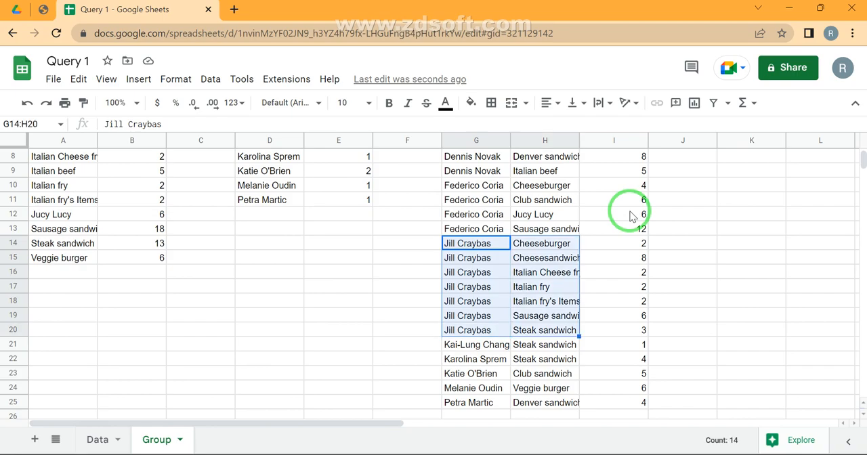
pyautogui.hotkey('shift', 'Right')
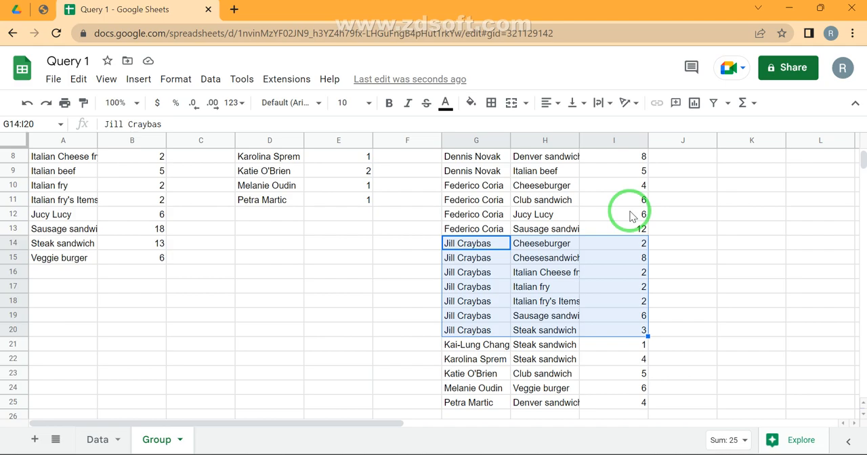
pyautogui.hotkey('ctrl', 'Up')
pyautogui.hotkey('ctrl', 'Up')
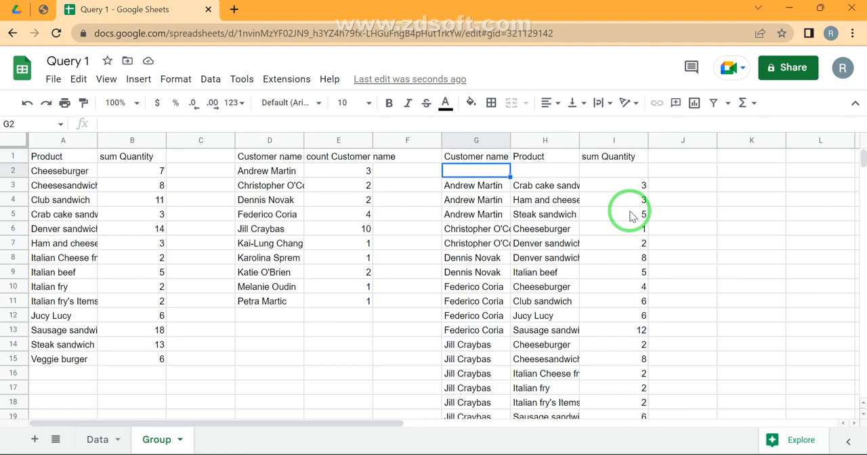
# - Add "Where C is not null" before the Group by clause in the G1 formula to leave out blank customers
pyautogui.press('F2')
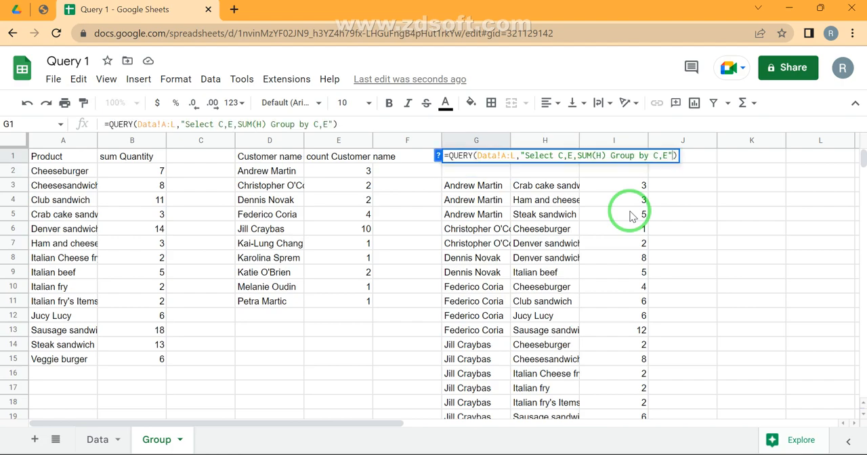
pyautogui.write('Where ')
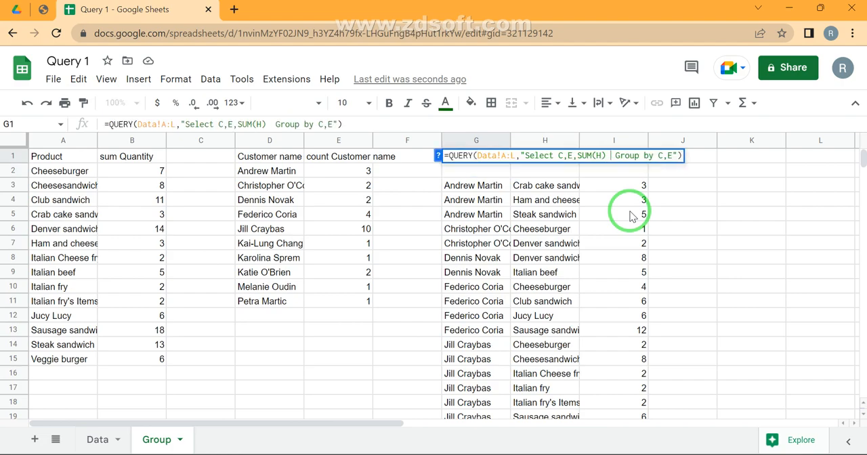
pyautogui.write('Col')
pyautogui.press('BackSpace')
pyautogui.press('BackSpace')
pyautogui.press('BackSpace')
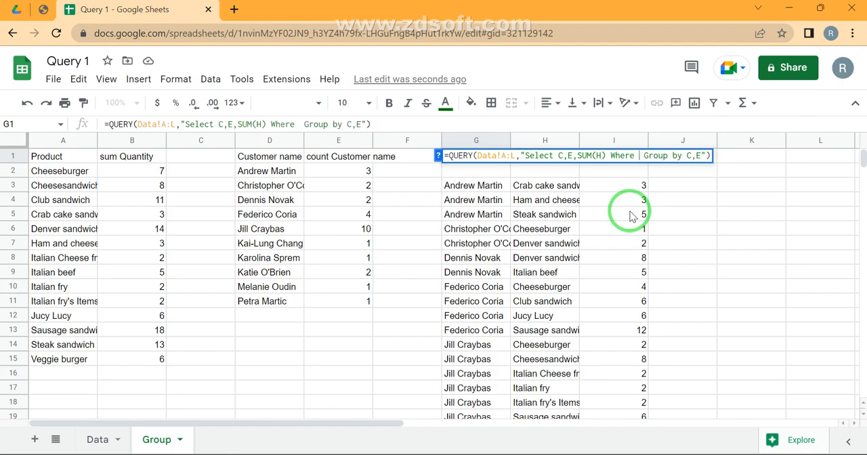
pyautogui.write('C is no')
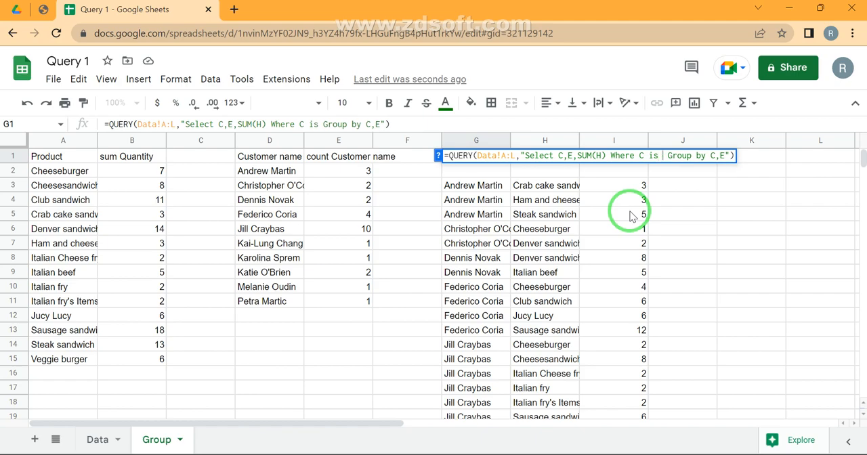
pyautogui.write('t null')
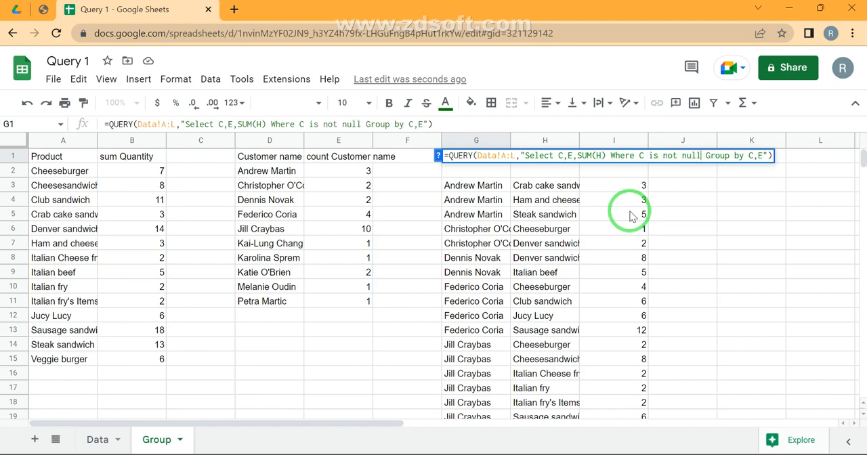
pyautogui.press('Return')
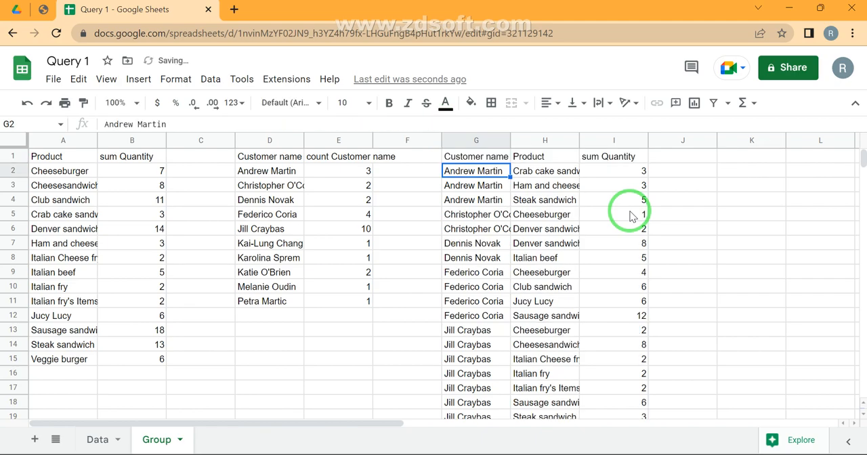
# - Check the Customer name and Product columns on the Data sheet, and return to the Group sheet
pyautogui.click(96, 440)
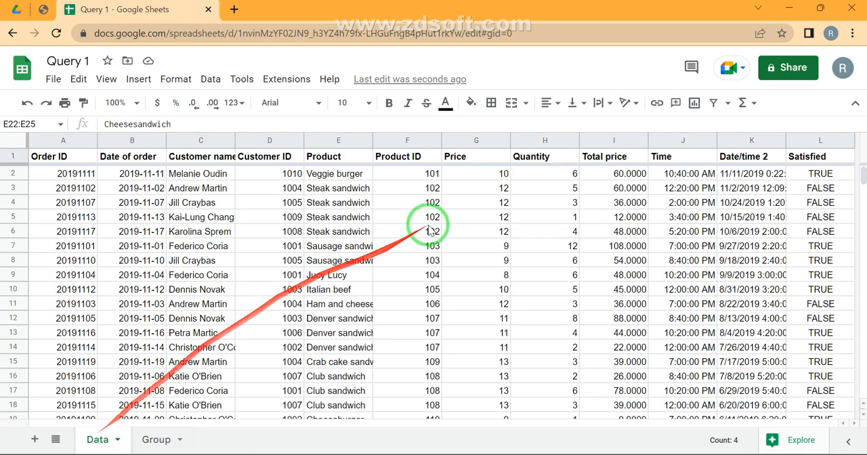
pyautogui.click(217, 233)
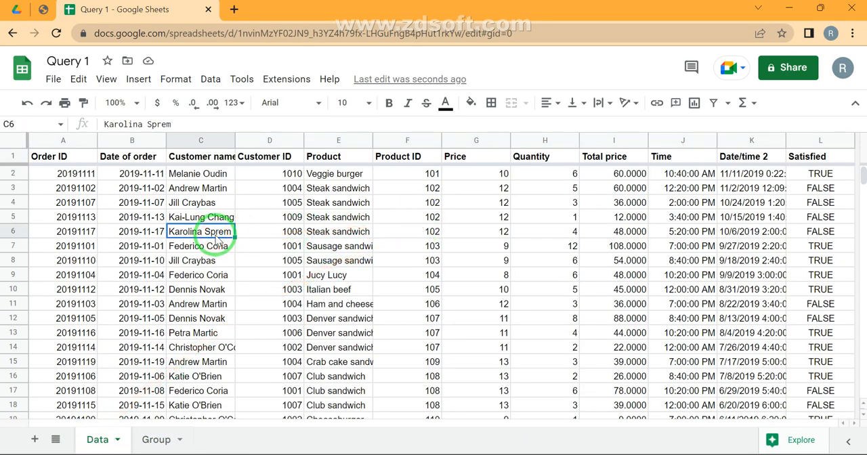
pyautogui.hotkey('ctrl', 'Down')
pyautogui.hotkey('ctrl', 'Up')
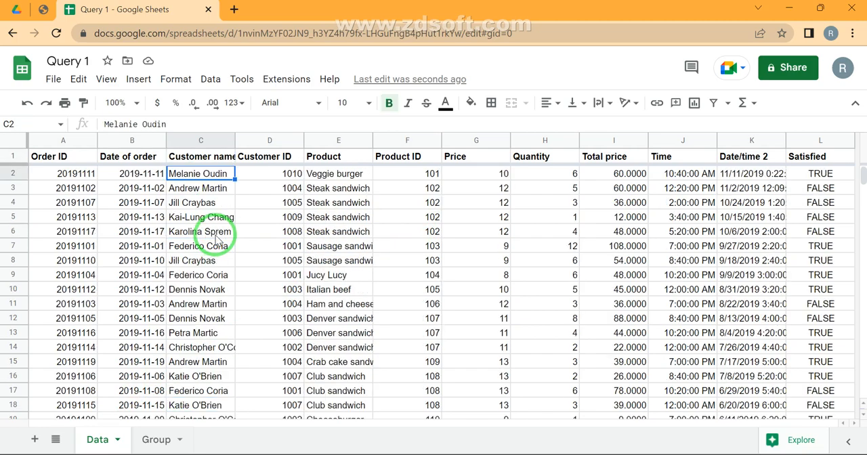
pyautogui.press('Up')
pyautogui.press('Right')
pyautogui.press('Right')
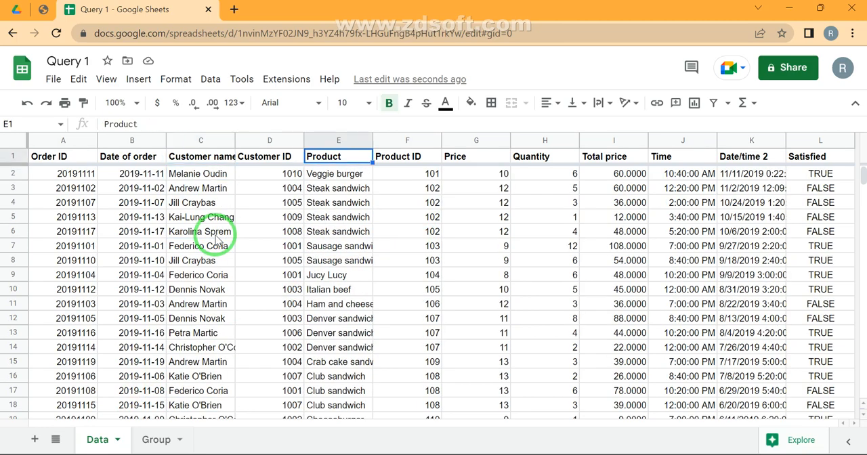
pyautogui.hotkey('ctrl', 'Down')
pyautogui.press('Up')
pyautogui.press('Up')
pyautogui.press('Up')
pyautogui.press('Up')
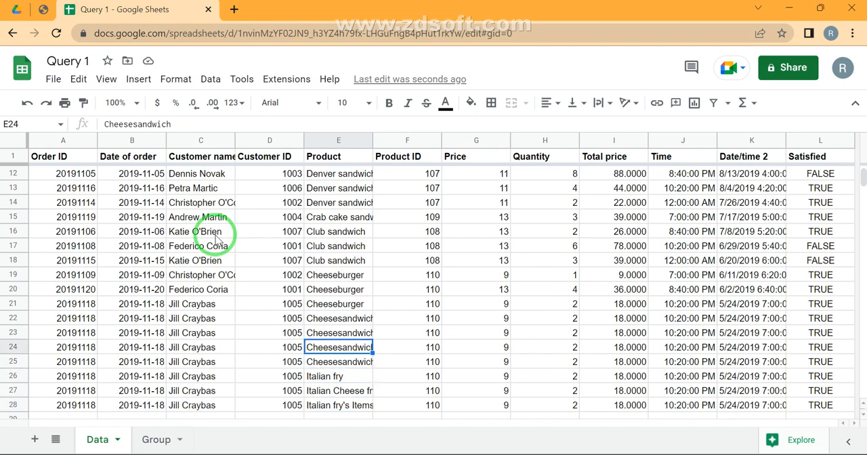
pyautogui.click(153, 441)
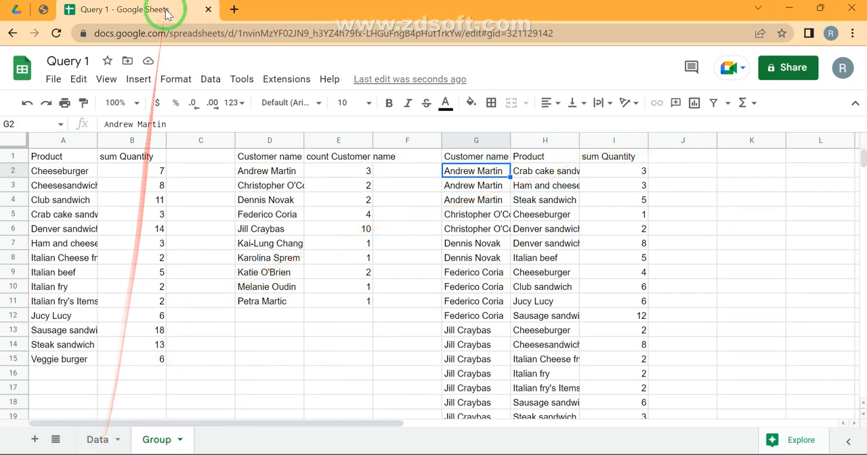
# - Consult the WHERE and GROUP BY sections of the Query Stages PDF, and return to the Query 1 spreadsheet
pyautogui.click(57, 9)
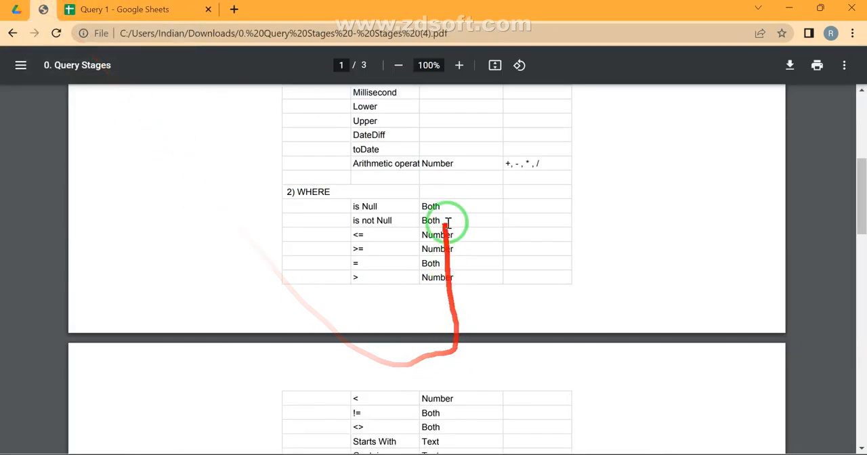
pyautogui.scroll(-6, 434, 215)
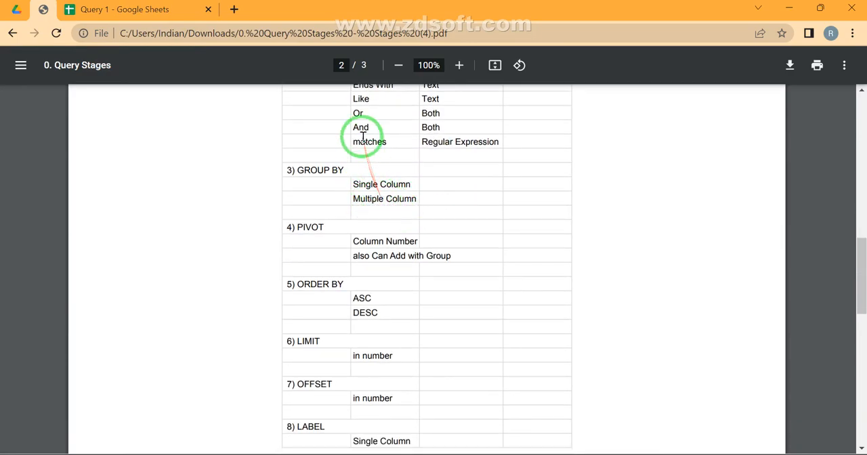
pyautogui.click(145, 11)
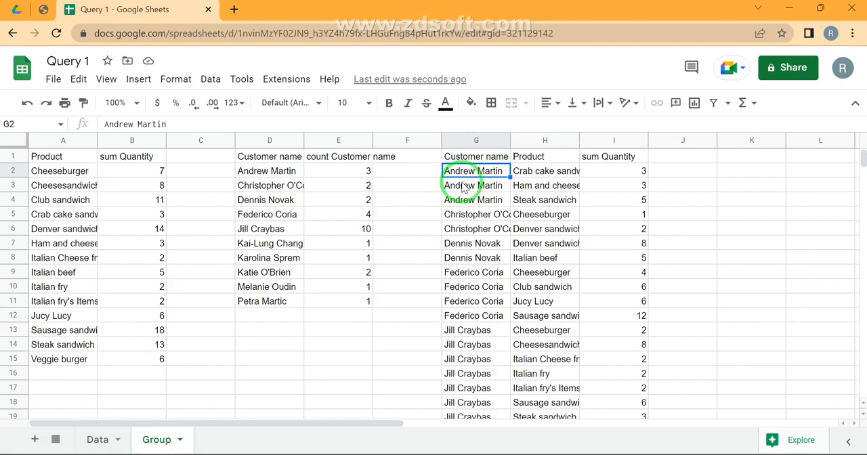
# - Examine the Total price and Customer name columns on the Data sheet, and return to the Group sheet
pyautogui.click(97, 439)
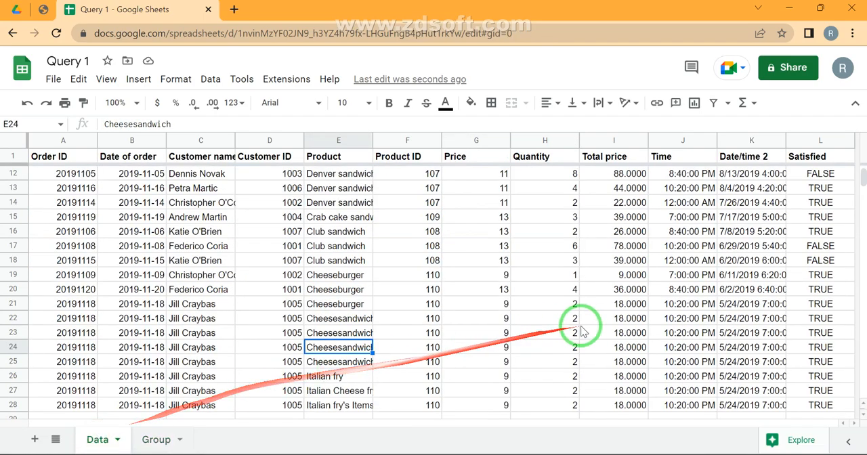
pyautogui.click(627, 202)
pyautogui.hotkey('ctrl', 'Up')
pyautogui.press('Down')
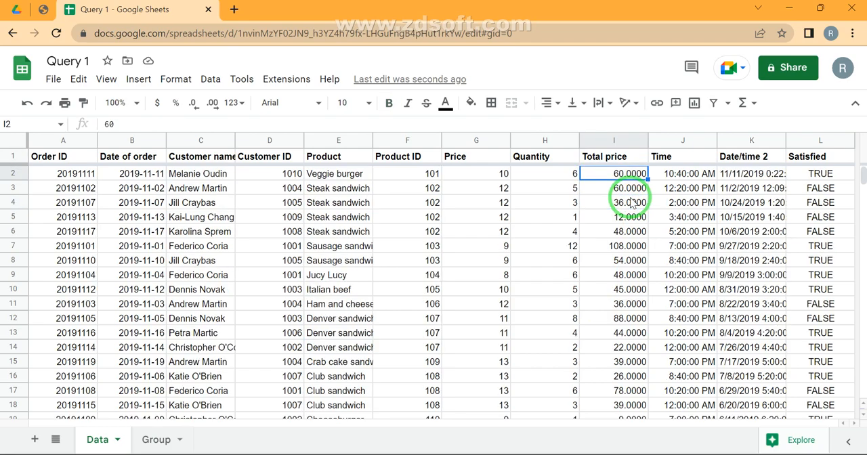
pyautogui.moveTo(202, 173); pyautogui.dragTo(201, 202)
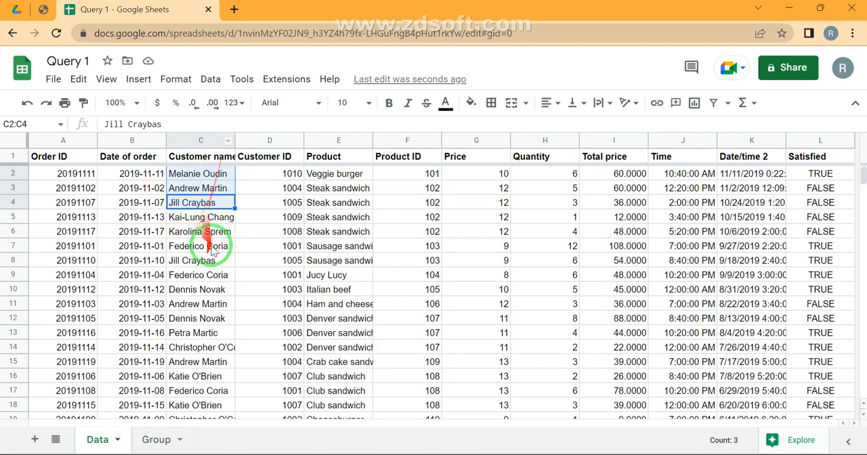
pyautogui.click(158, 439)
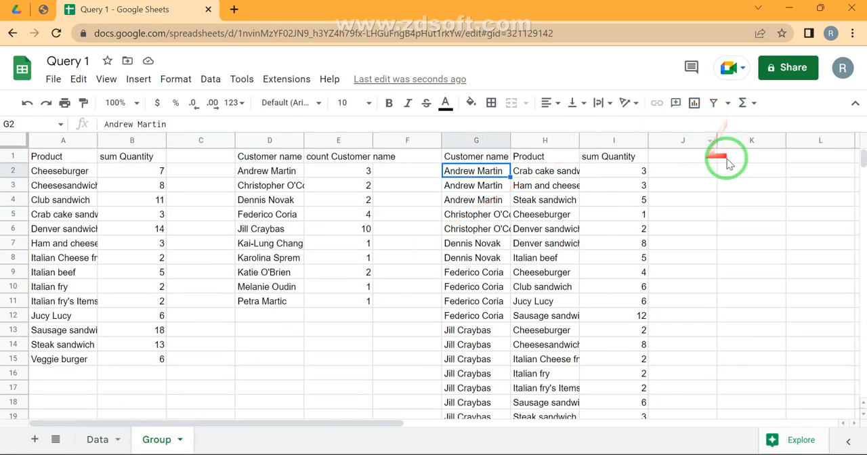
# - In K1 of the Group sheet, start a QUERY formula with Data!A:L as its data range
pyautogui.click(729, 163)
pyautogui.write('=qu')
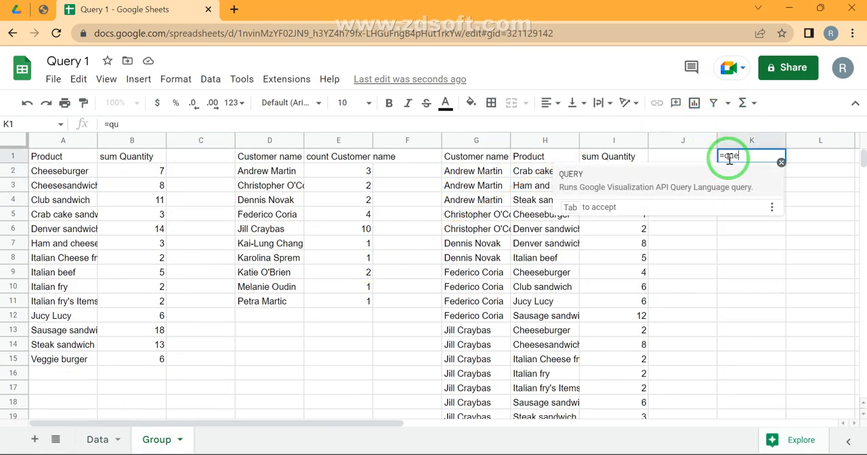
pyautogui.press('Tab')
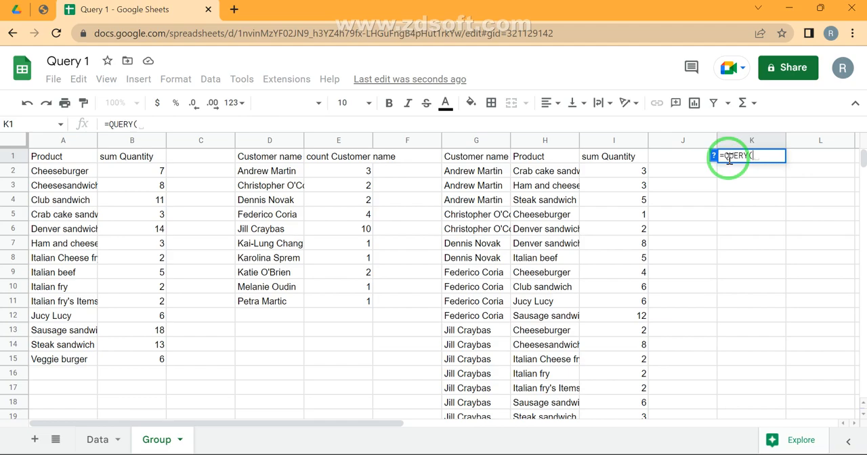
pyautogui.click(95, 437)
pyautogui.click(234, 160)
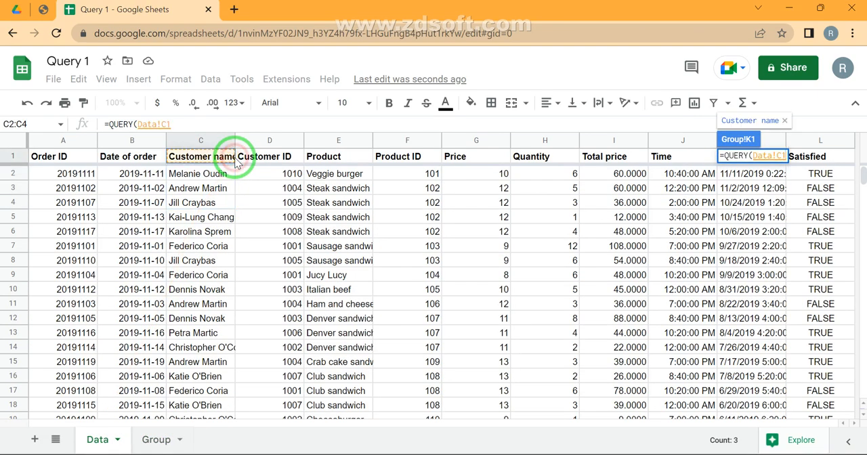
pyautogui.hotkey('ctrl', 'Left')
pyautogui.hotkey('ctrl', 'shift', 'Right')
pyautogui.hotkey('ctrl', 'shift', 'Down')
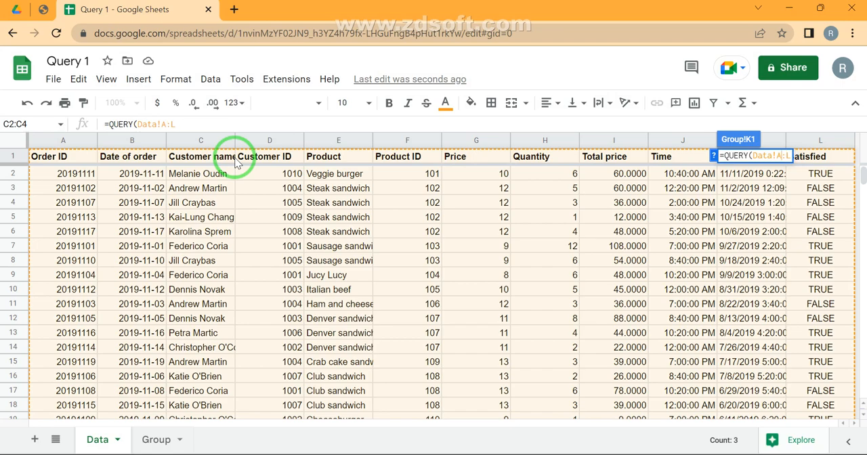
# - Complete the K1 formula with "Select C,Avg(I) Group by C" to average the total price per customer
pyautogui.write(',"Select C,')
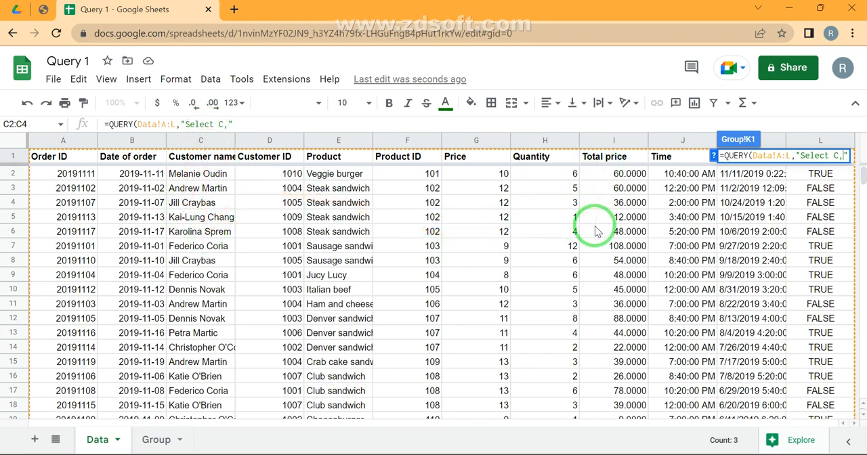
pyautogui.write('vg(I) Group by')
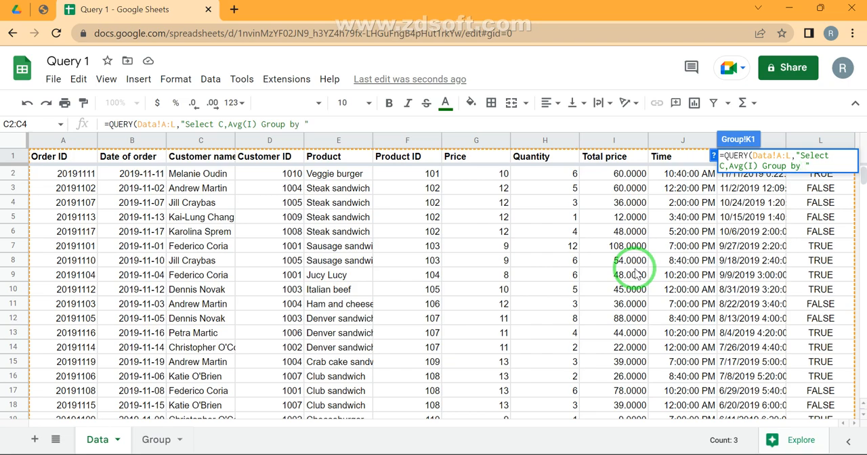
pyautogui.press('Return')
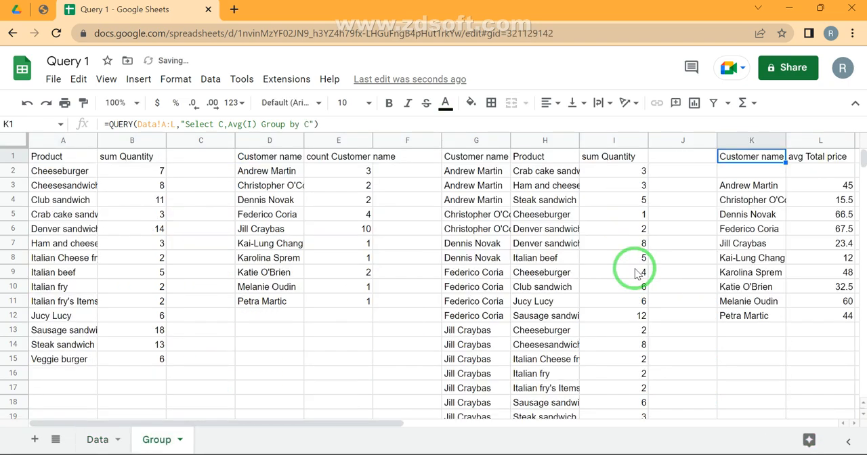
# - Examine the customer names in column K and their average total prices in column L
pyautogui.press('Right')
pyautogui.press('Right')
pyautogui.press('Right')
pyautogui.press('Right')
pyautogui.press('Left')
pyautogui.press('Left')
pyautogui.press('Left')
pyautogui.press('Down')
pyautogui.press('Down')
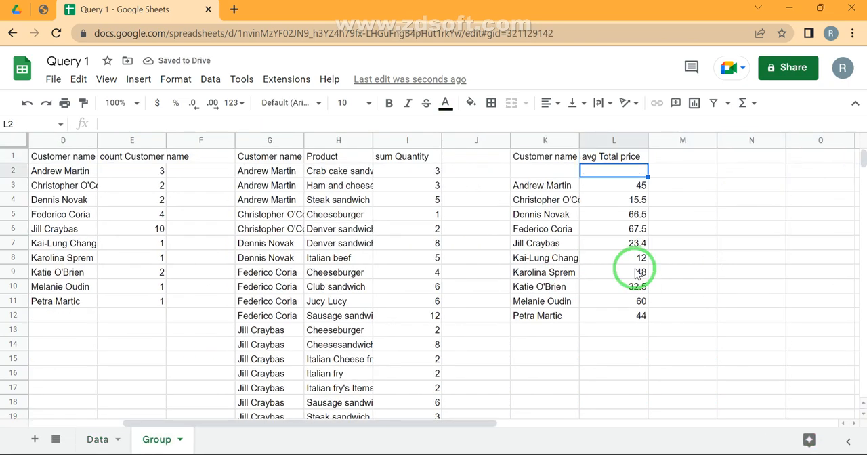
pyautogui.press('Left')
pyautogui.press('Left')
pyautogui.press('Right')
pyautogui.hotkey('ctrl', 'c')
# - Create a filter on the Data sheet's table
pyautogui.click(98, 440)
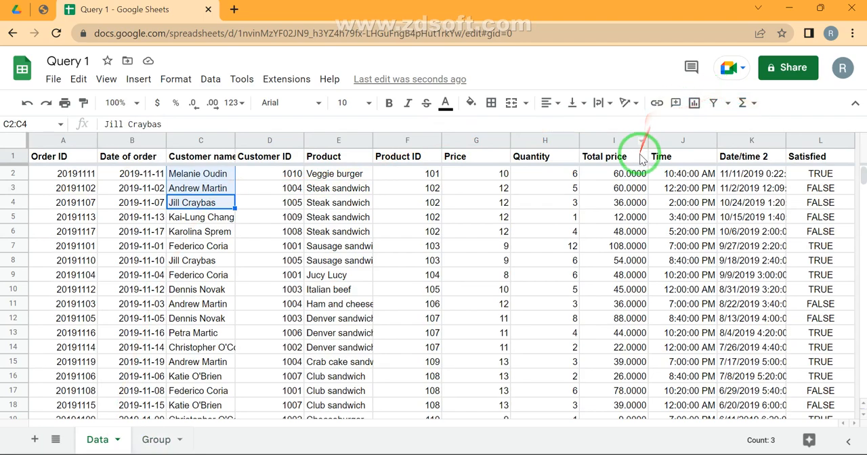
pyautogui.click(642, 158)
pyautogui.click(713, 102)
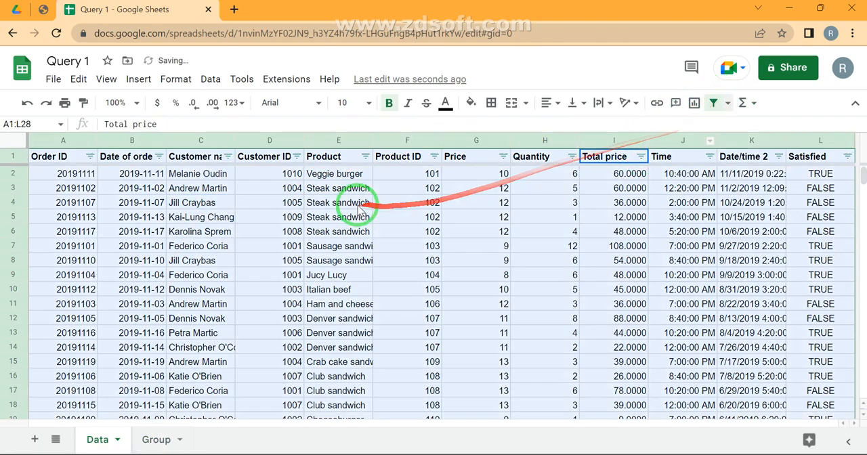
# - Filter the Customer name column by value to show only the first listed customer's orders
pyautogui.click(228, 156)
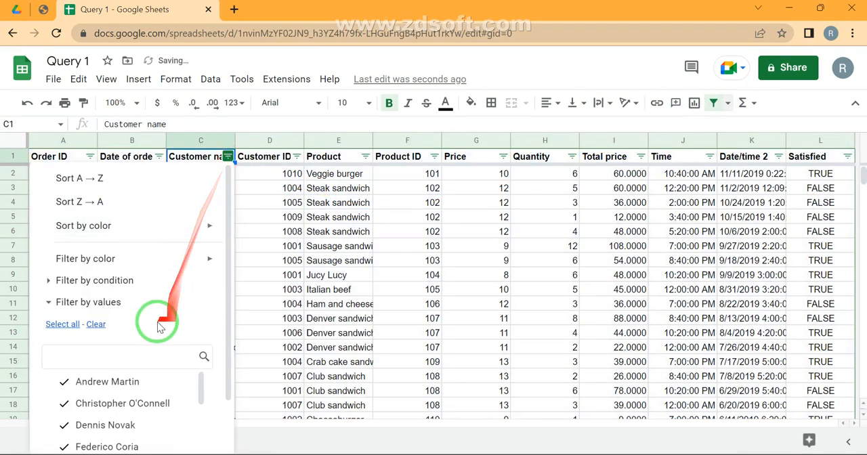
pyautogui.click(94, 326)
pyautogui.click(95, 378)
pyautogui.scroll(-3, 96, 379)
pyautogui.scroll(-1, 173, 279)
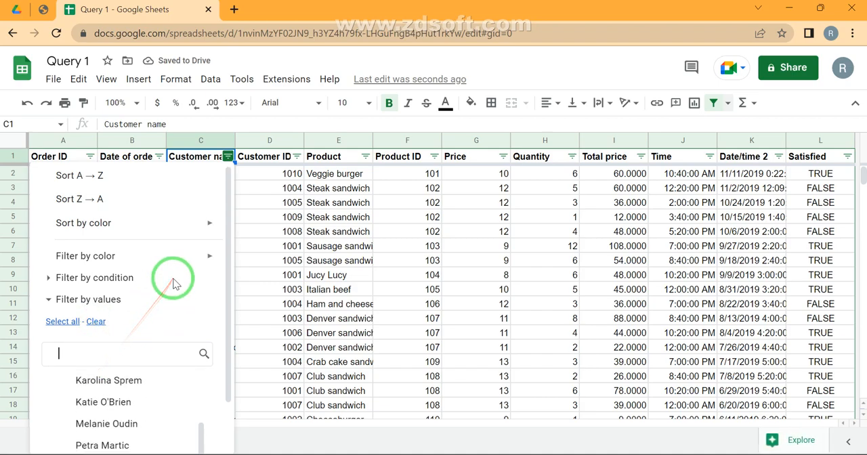
pyautogui.click(186, 431)
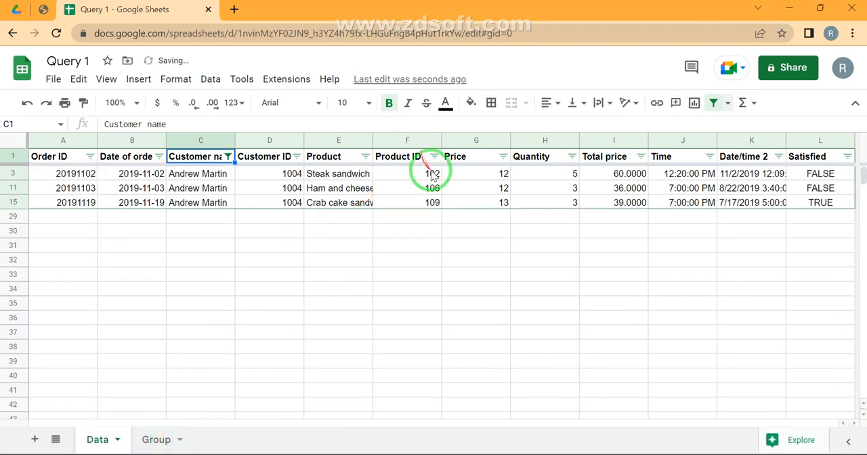
# - Select the filtered customer's total prices I3:I15 and switch the selection summary to Avg
pyautogui.click(633, 177)
pyautogui.hotkey('ctrl', 'shift', 'Down')
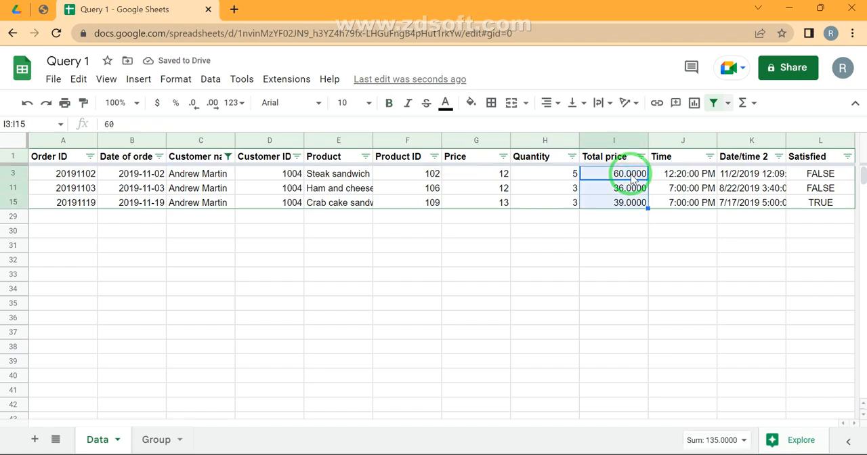
pyautogui.click(704, 441)
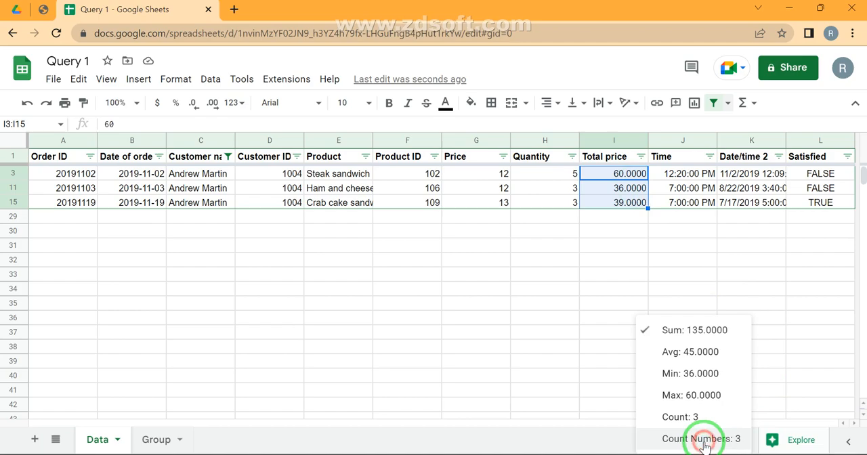
pyautogui.click(703, 350)
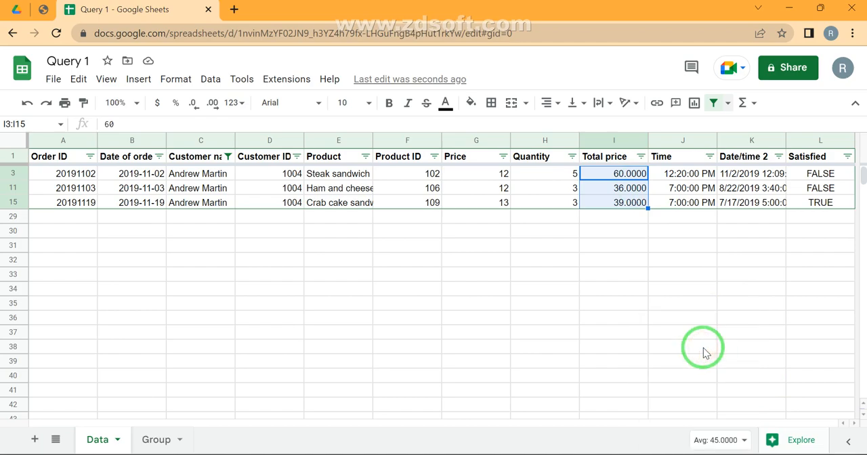
# - Fit column K on the Group sheet to the customer names and review the average query in K1
pyautogui.click(166, 438)
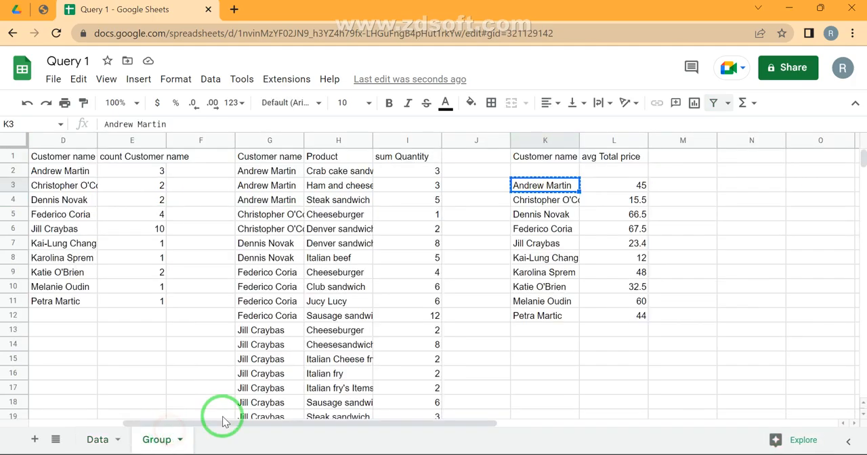
pyautogui.click(618, 176)
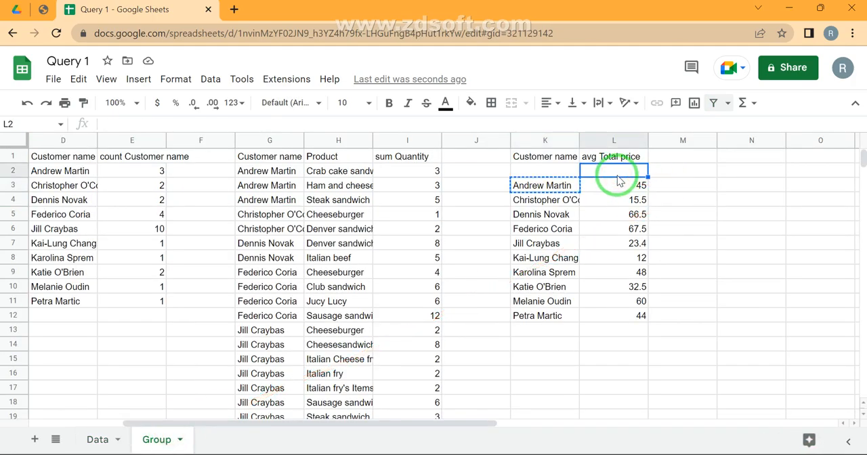
pyautogui.doubleClick(577, 138)
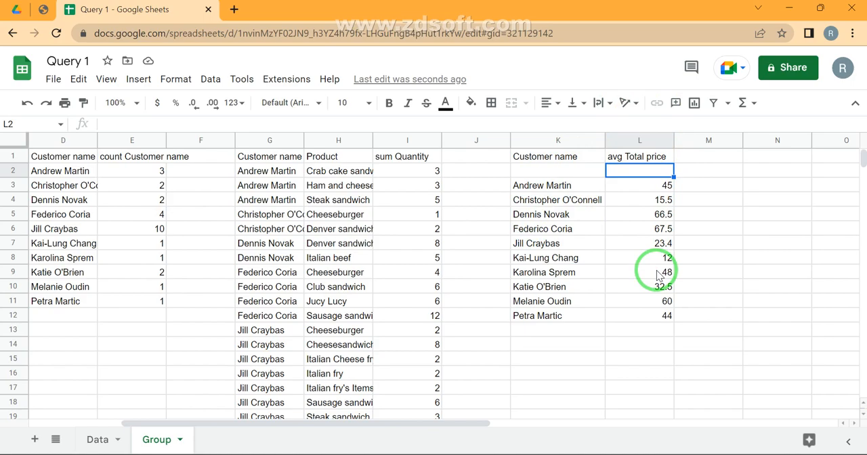
pyautogui.doubleClick(558, 155)
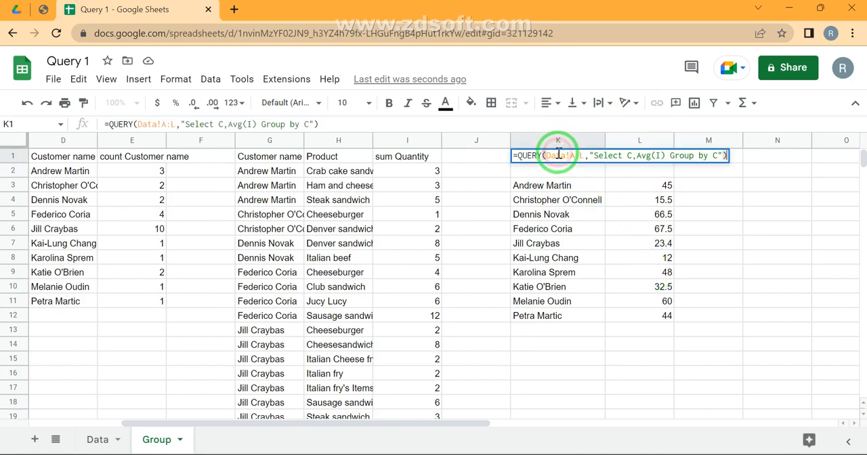
pyautogui.click(647, 198)
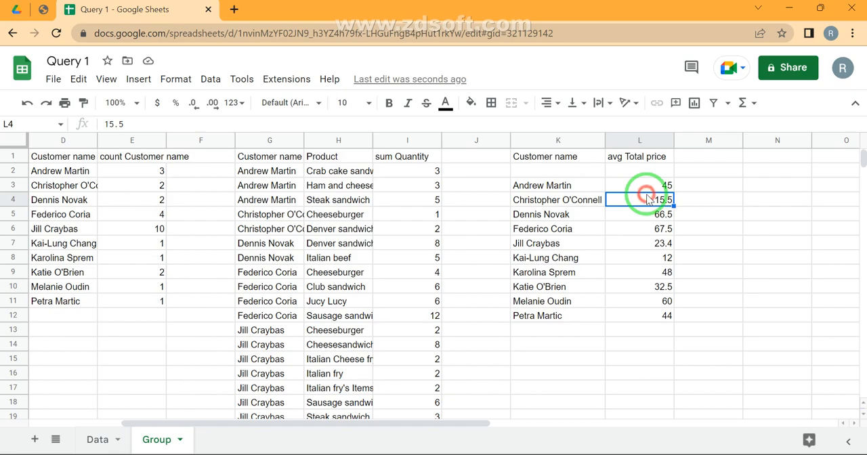
# - Remove the filter from the Data sheet and look through its Date of order column
pyautogui.click(91, 441)
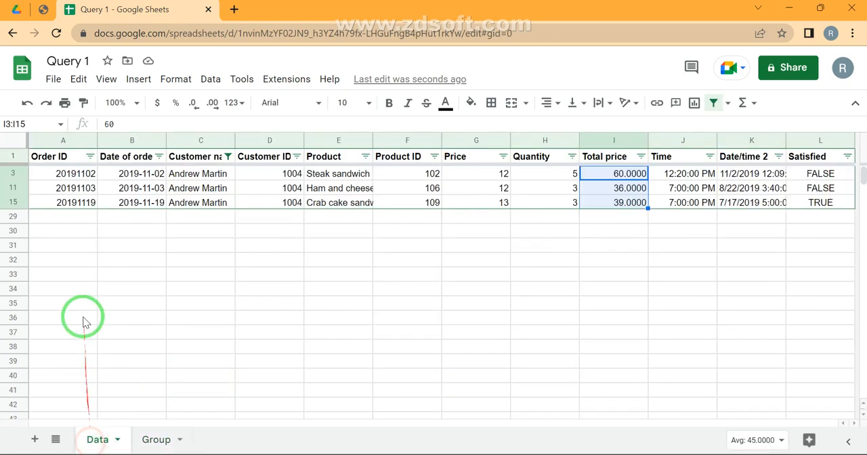
pyautogui.click(715, 102)
pyautogui.click(155, 178)
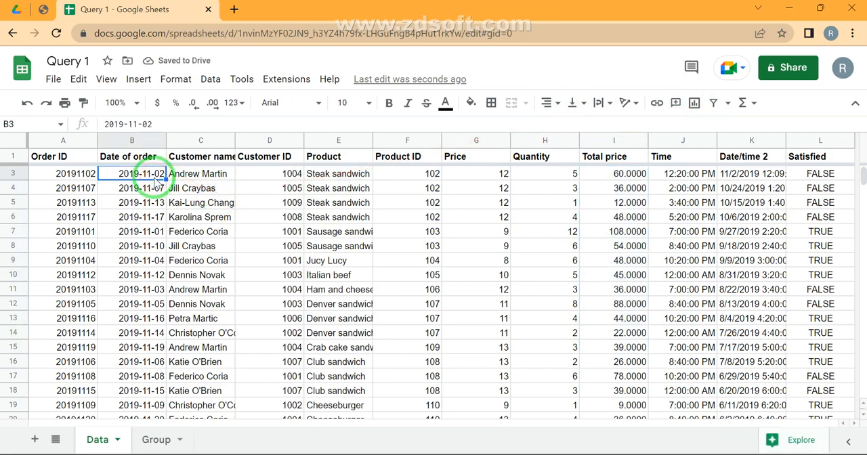
pyautogui.hotkey('ctrl', 'Down')
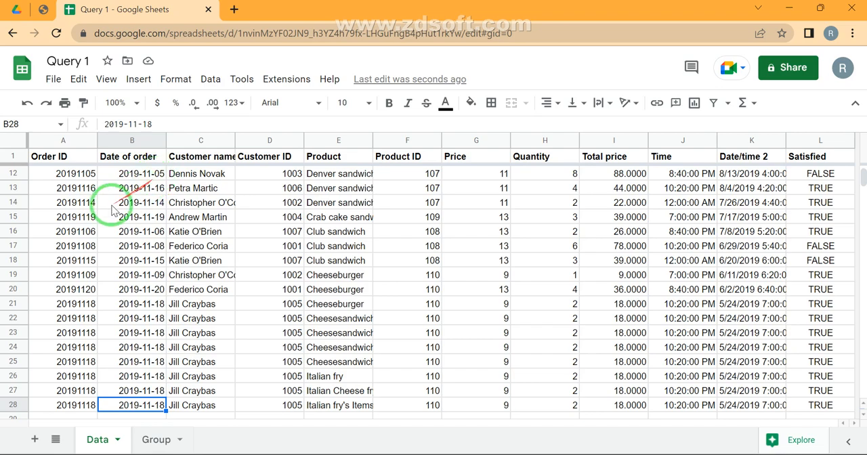
pyautogui.scroll(3, 146, 220)
pyautogui.scroll(1, 146, 220)
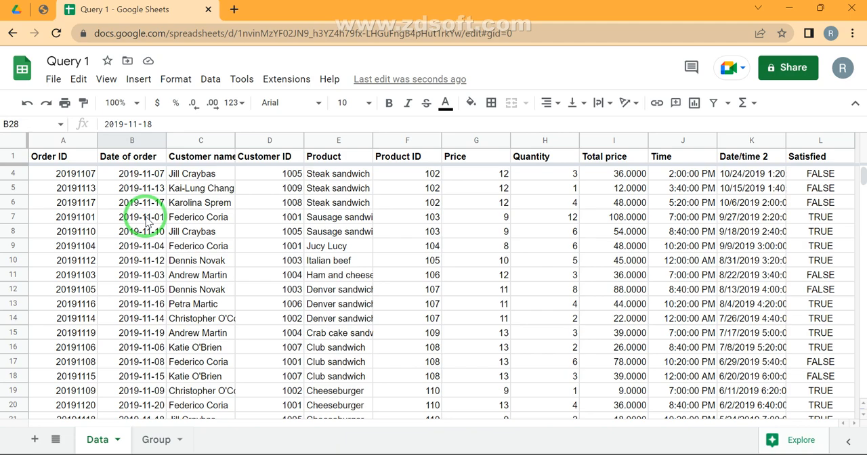
# - Start a QUERY formula in cell D29 of the Group sheet, below the existing results
pyautogui.click(156, 439)
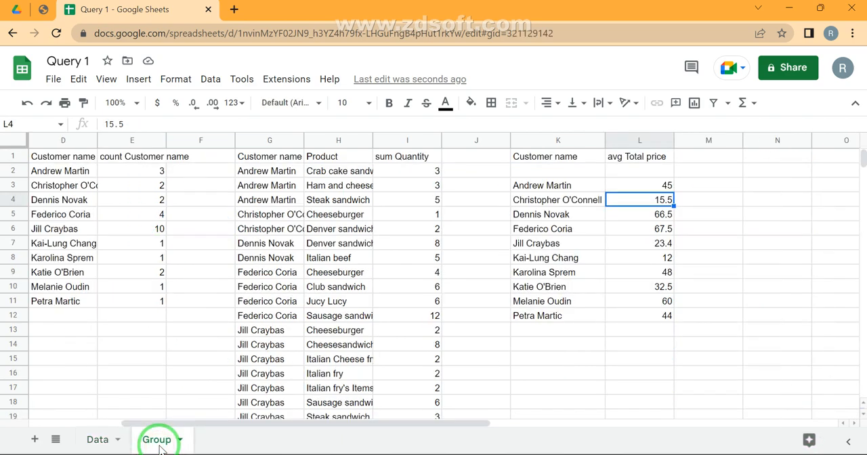
pyautogui.scroll(-5, 133, 348)
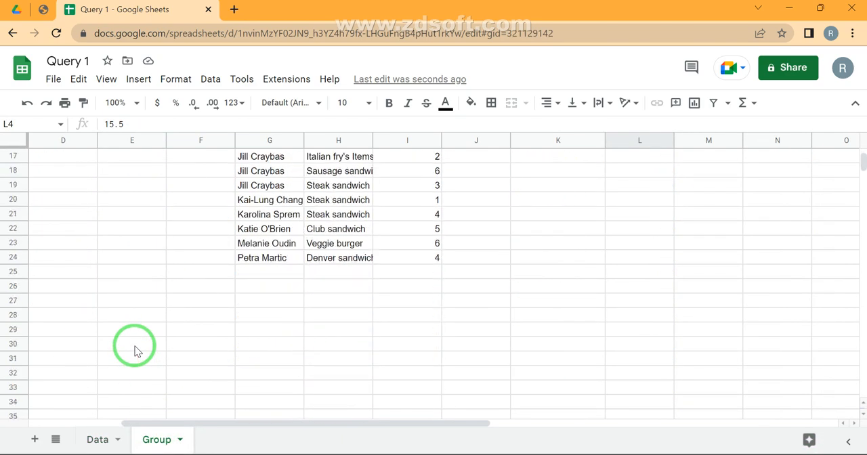
pyautogui.click(45, 330)
pyautogui.write('=')
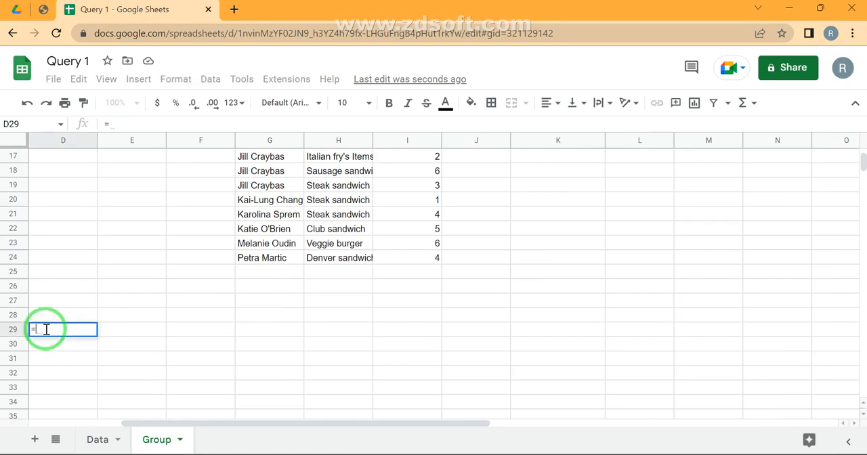
pyautogui.write('quer')
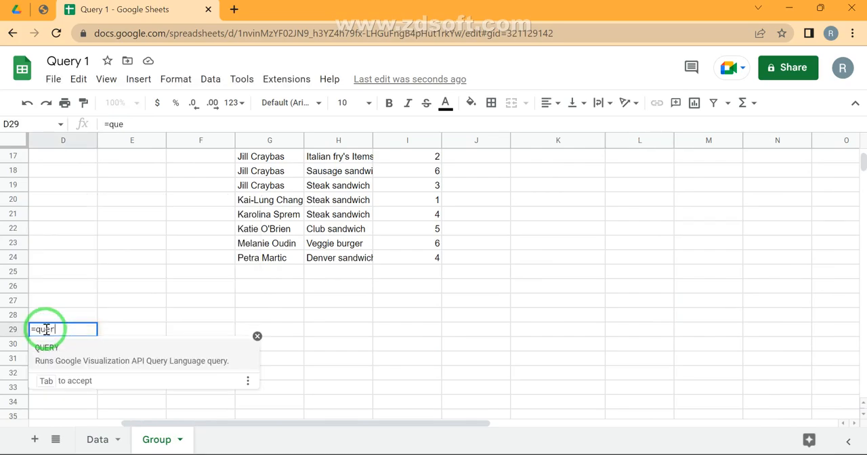
pyautogui.press('Tab')
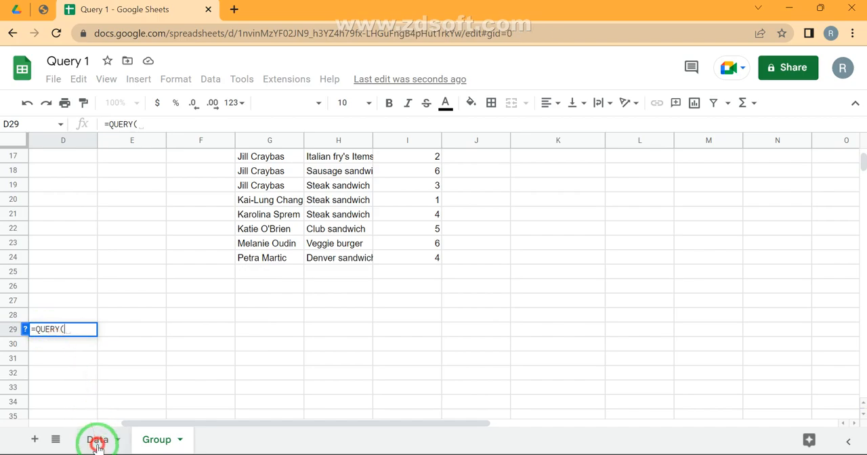
# - Set the query's data range to the whole columns Data!A:L
pyautogui.click(97, 440)
pyautogui.click(129, 195)
pyautogui.hotkey('ctrl', 'Up')
pyautogui.hotkey('ctrl', 'Left')
pyautogui.hotkey('ctrl', 'shift', 'Right')
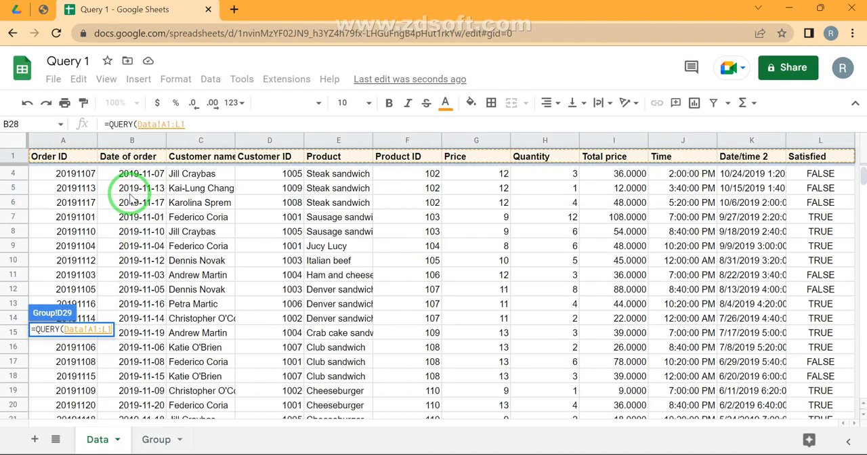
pyautogui.press('BackSpace')
pyautogui.press('Left')
pyautogui.press('Left')
pyautogui.press('BackSpace')
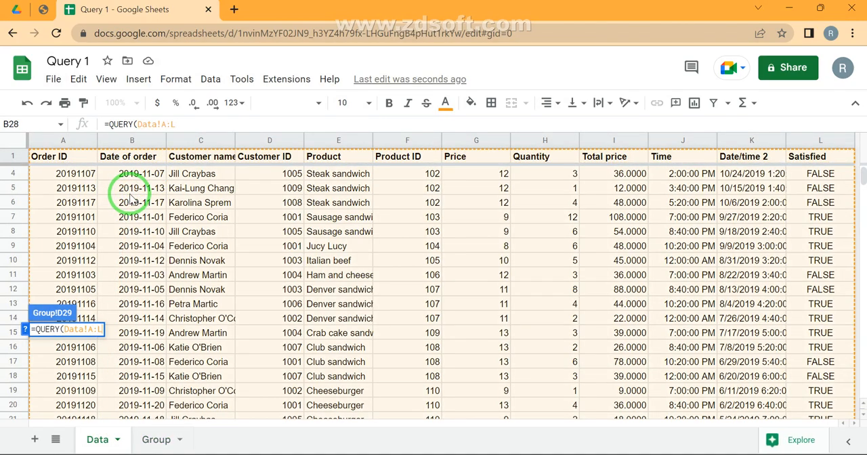
# - Add the query string "Select * where B>=" to return all columns conditioned on the order date
pyautogui.write(',""')
pyautogui.write('Select ')
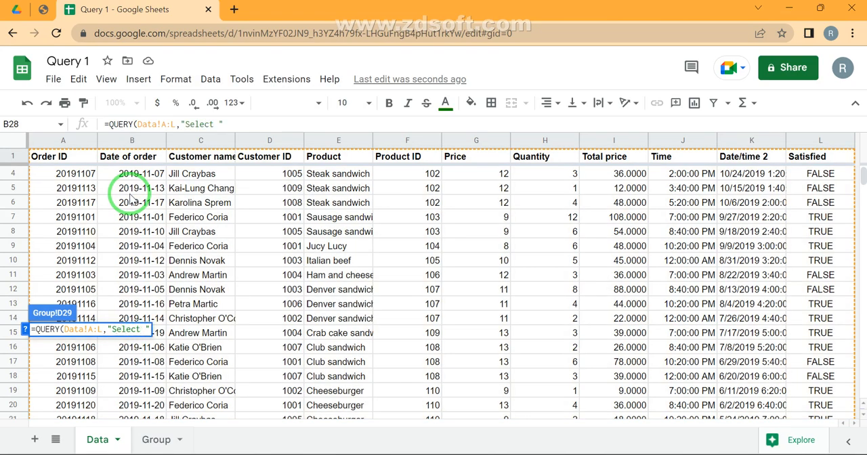
pyautogui.write('* where')
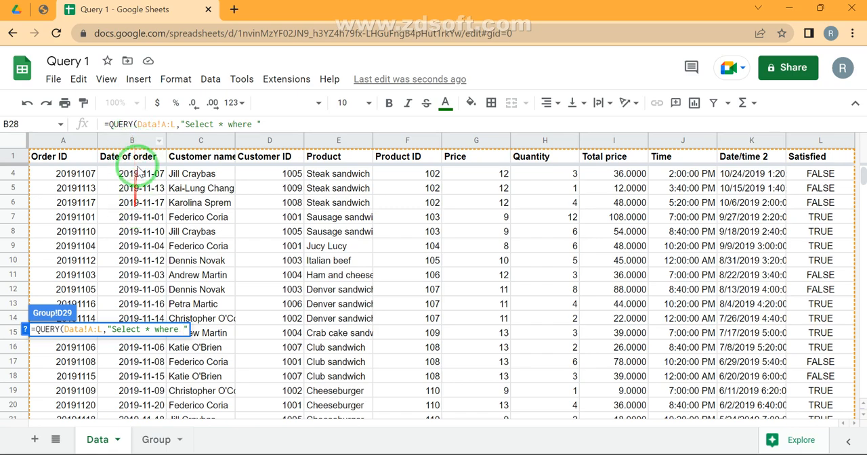
pyautogui.write('B>=')
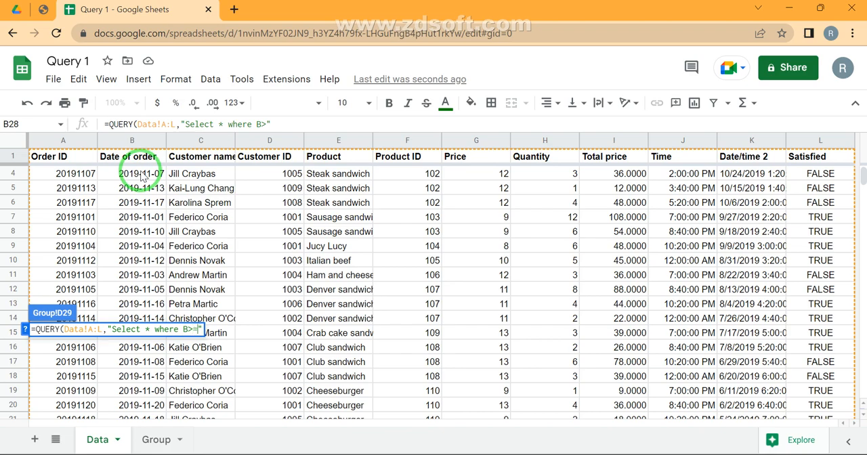
# - Complete the condition with the date keyword and the quoted date '10-11-2019'
pyautogui.press('Left')
pyautogui.press('Left')
pyautogui.press('Left')
pyautogui.write('date')
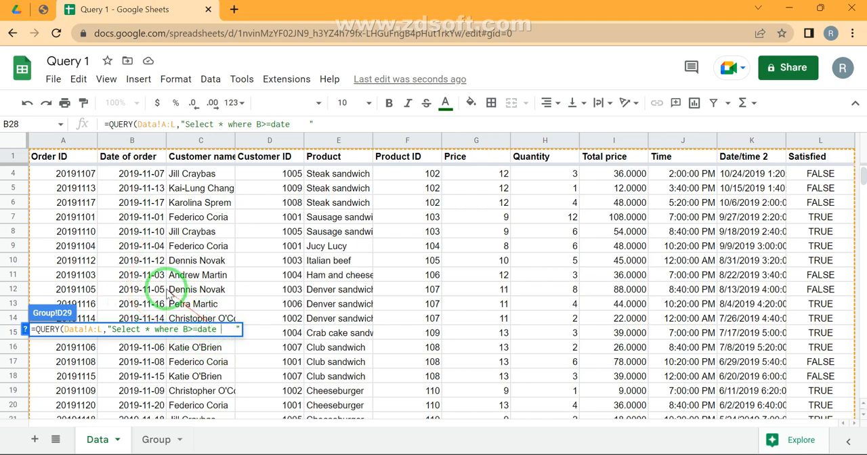
pyautogui.write("''")
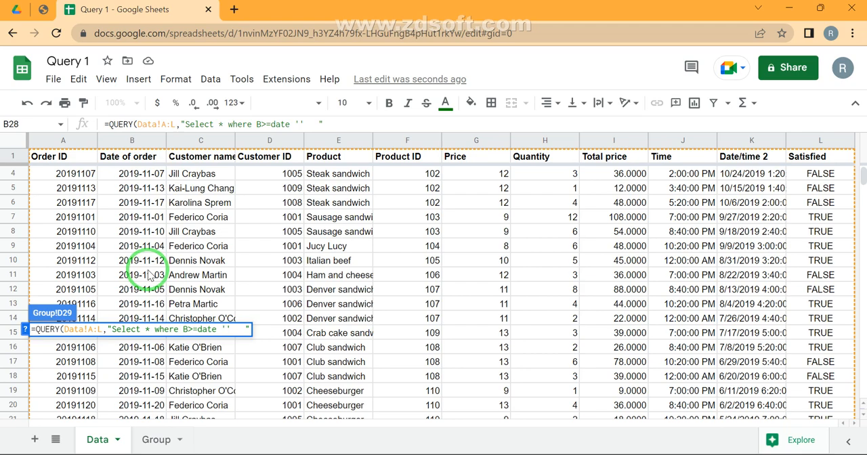
pyautogui.write('10-11-2019')
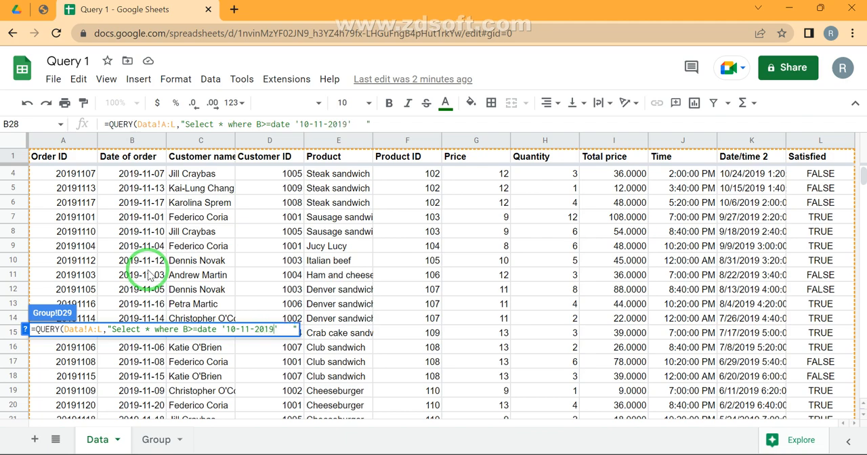
# - Rewrite the quoted date in year-month-day order as '2019-11-10' and enter the formula
pyautogui.hotkey('shift', 'Left')
pyautogui.hotkey('shift', 'Left')
pyautogui.hotkey('shift', 'Left')
pyautogui.hotkey('shift', 'Left')
pyautogui.hotkey('shift', 'Left')
pyautogui.hotkey('shift', 'Left')
pyautogui.hotkey('shift', 'Left')
pyautogui.hotkey('shift', 'Left')
pyautogui.hotkey('shift', 'Left')
pyautogui.hotkey('shift', 'Left')
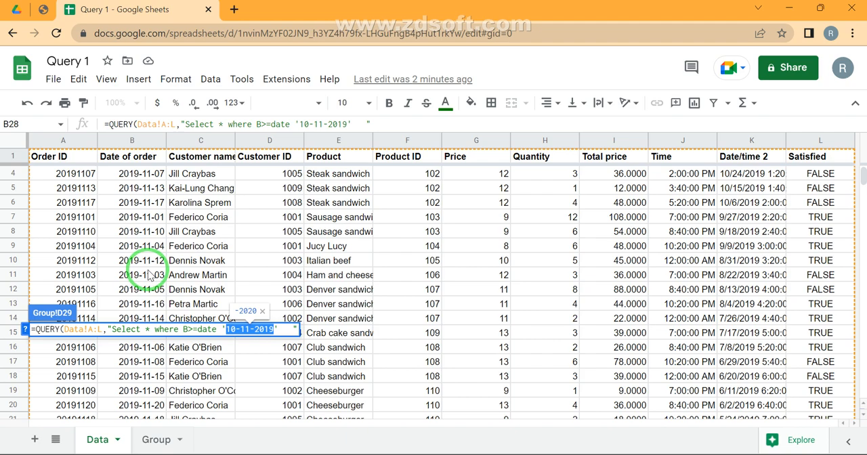
pyautogui.press('BackSpace')
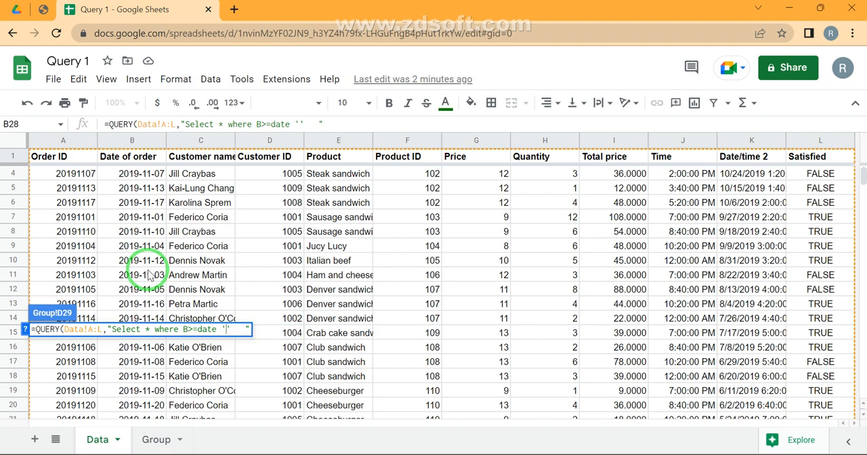
pyautogui.write('2019')
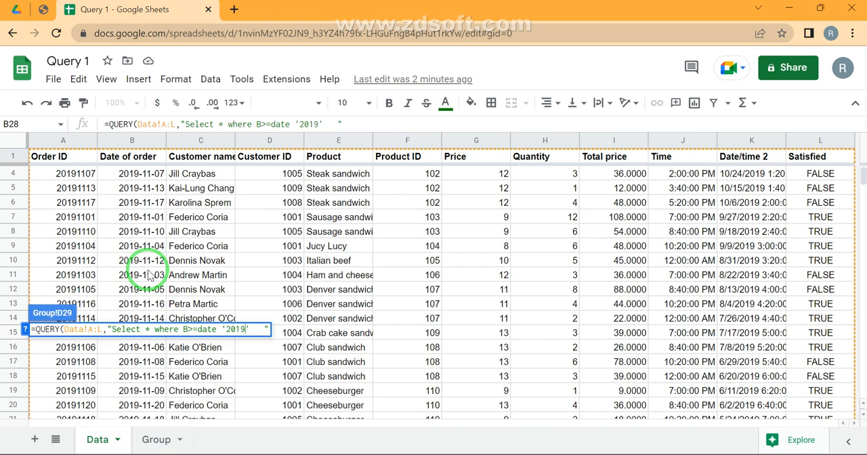
pyautogui.write('-11-10')
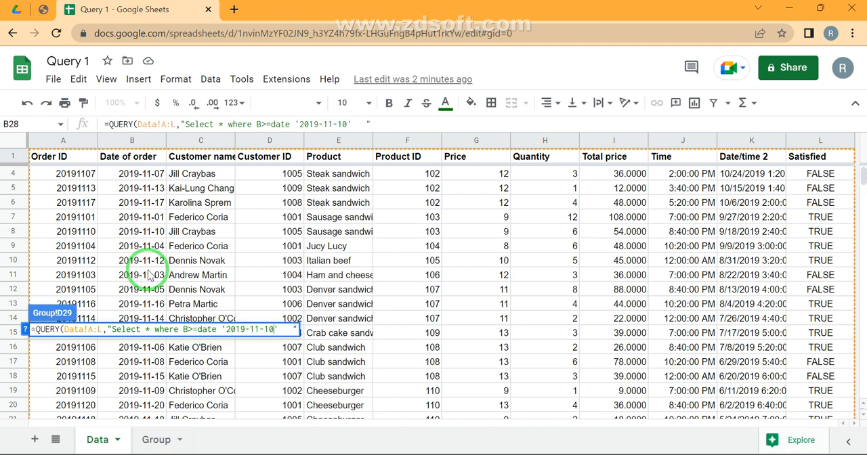
pyautogui.press('Return')
# - Check the returned rows down to the last one and the order dates in E30:E47 against the condition
pyautogui.press('Down')
pyautogui.press('Down')
pyautogui.hotkey('ctrl', 'Down')
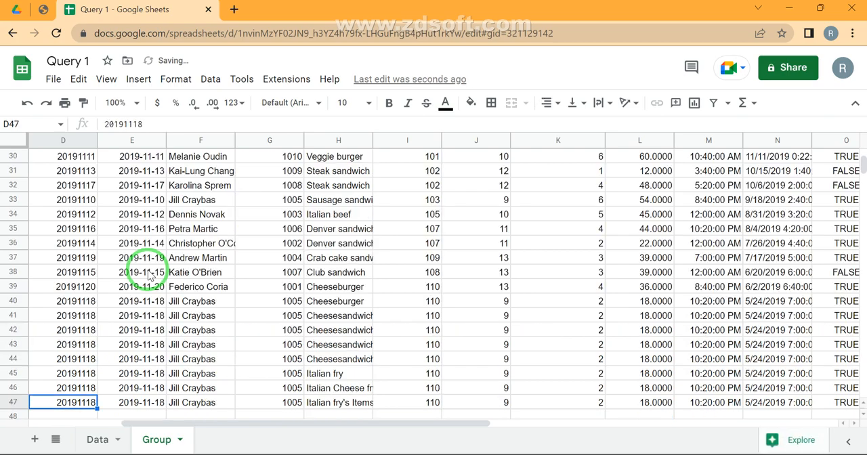
pyautogui.press('Up')
pyautogui.press('Right')
pyautogui.hotkey('ctrl', 'Up')
pyautogui.hotkey('ctrl', 'shift', 'Down')
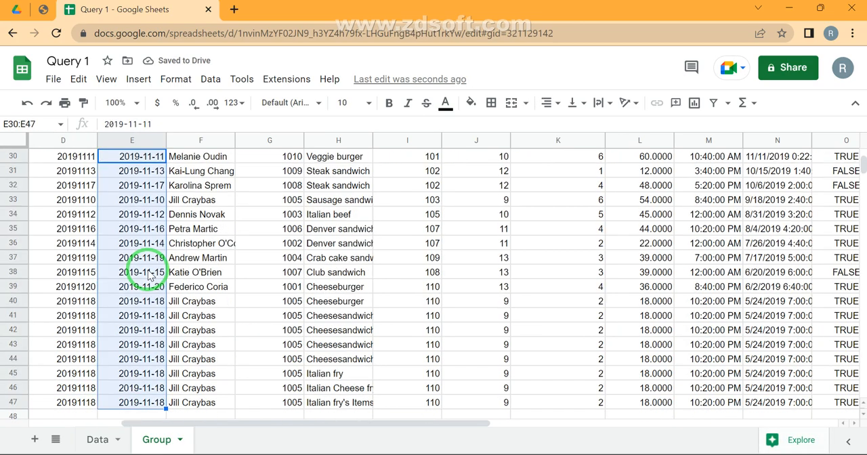
pyautogui.press('Up')
pyautogui.press('Down')
pyautogui.press('Left')
pyautogui.press('Up')
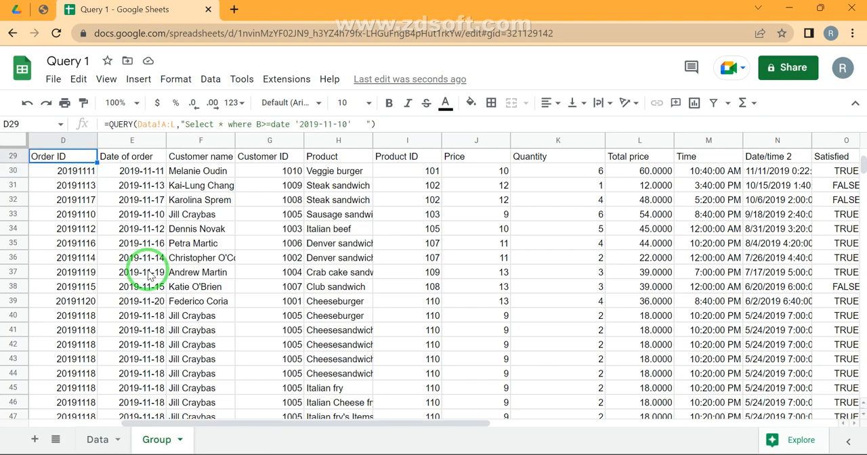
# - Change the comparison in the D29 query to B<=date '2019-11-10'
pyautogui.press('F2')
pyautogui.press('Left')
pyautogui.press('Left')
pyautogui.press('Left')
pyautogui.press('Left')
pyautogui.press('Left')
pyautogui.press('Left')
pyautogui.press('Left')
pyautogui.hotkey('shift', 'Right')
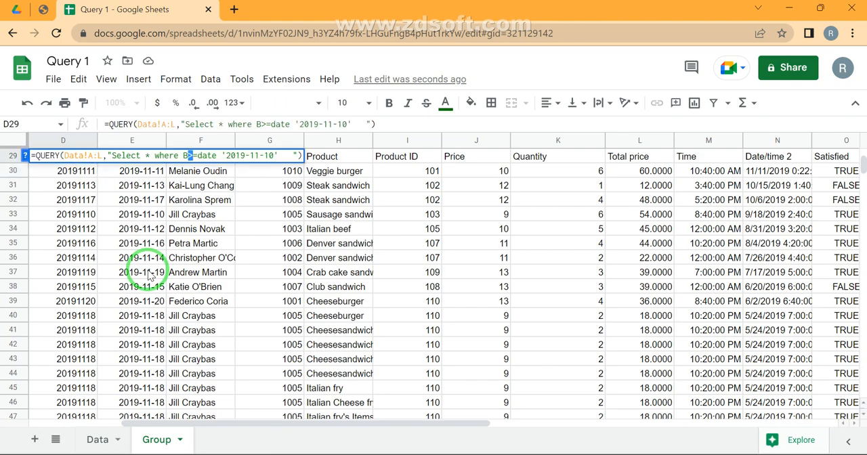
pyautogui.write('<')
pyautogui.press('Return')
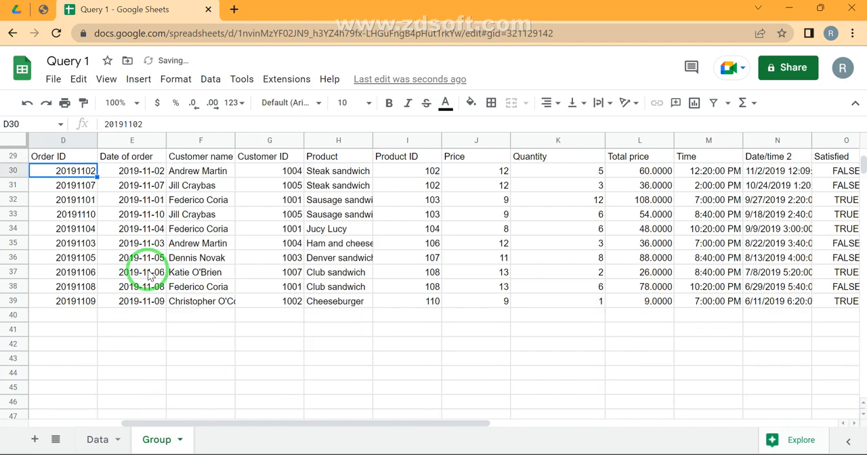
# - Check the returned order dates in E30:E39 against the condition
pyautogui.press('Right')
pyautogui.hotkey('ctrl', 'shift', 'Down')
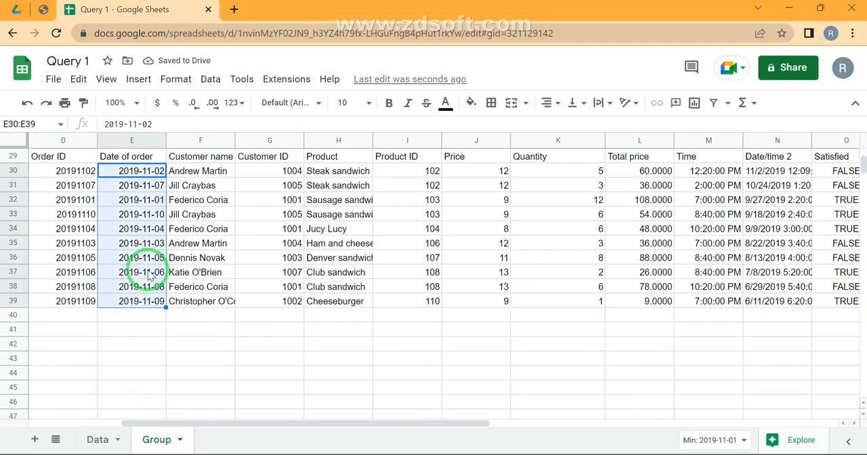
pyautogui.press('Up')
pyautogui.press('Left')
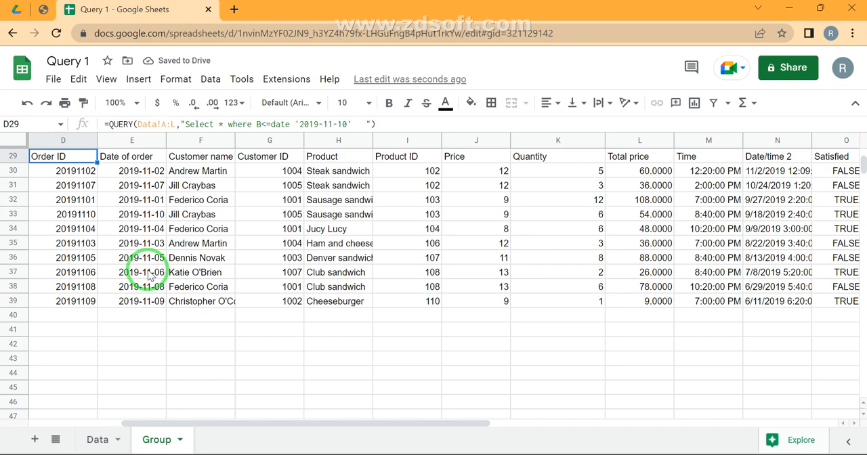
# - Make the D29 query's comparison strictly earlier, B<date '2019-11-10'
pyautogui.press('F2')
pyautogui.hotkey('ctrl', 'Left')
pyautogui.hotkey('ctrl', 'Left')
pyautogui.hotkey('ctrl', 'Left')
pyautogui.hotkey('ctrl', 'Left')
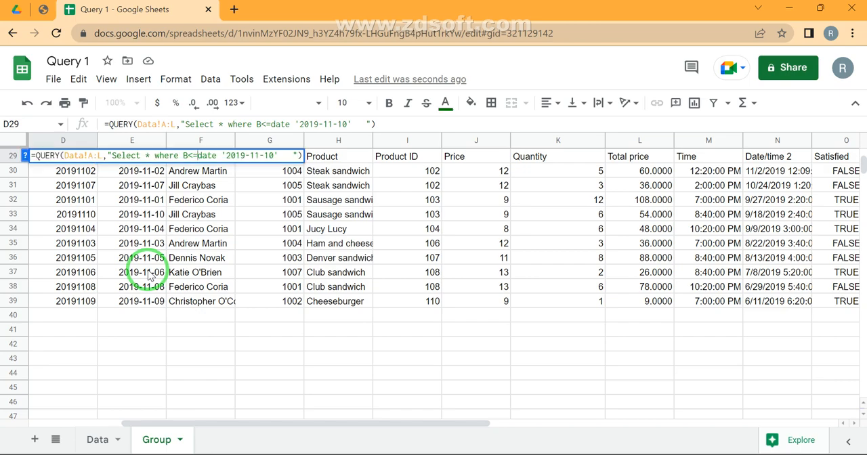
pyautogui.press('BackSpace')
pyautogui.press('Return')
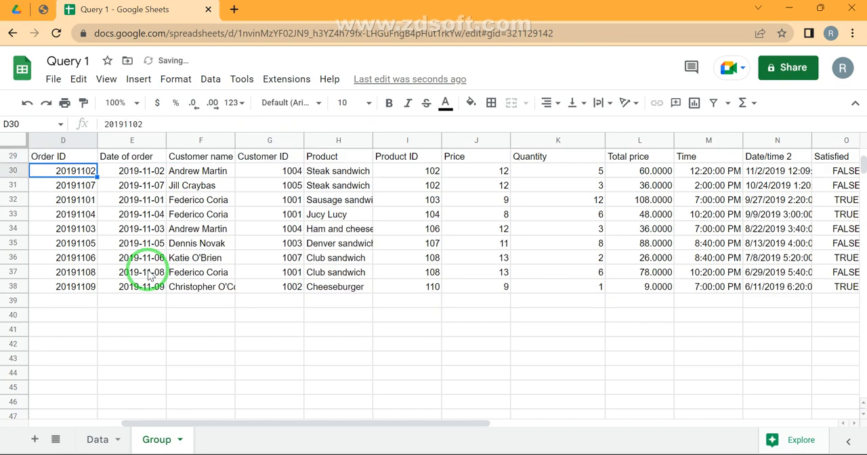
# - Change the D29 query's comparison to B>date '2019-11-10' and select the returned order dates to check them
pyautogui.press('Up')
pyautogui.press('F2')
pyautogui.press('Left')
pyautogui.press('Left')
pyautogui.press('Left')
pyautogui.press('Left')
pyautogui.press('Left')
pyautogui.press('Left')
pyautogui.press('Left')
pyautogui.press('Left')
pyautogui.press('Left')
pyautogui.press('Left')
pyautogui.press('Left')
pyautogui.press('Left')
pyautogui.press('Left')
pyautogui.press('Left')
pyautogui.press('Left')
pyautogui.press('Left')
pyautogui.press('Left')
pyautogui.press('Left')
pyautogui.press('Left')
pyautogui.press('Left')
pyautogui.press('Left')
pyautogui.press('Left')
pyautogui.press('Left')
pyautogui.hotkey('shift', 'Right')
pyautogui.write('>')
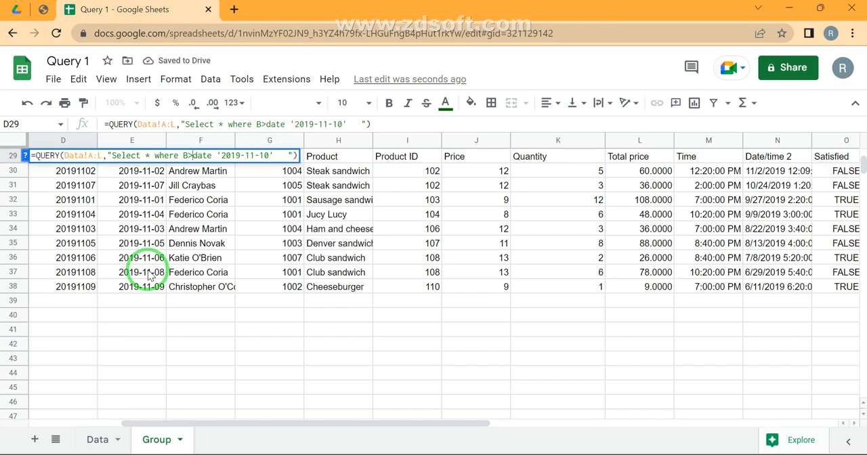
pyautogui.press('Return')
pyautogui.press('Right')
pyautogui.hotkey('ctrl', 'shift', 'Down')
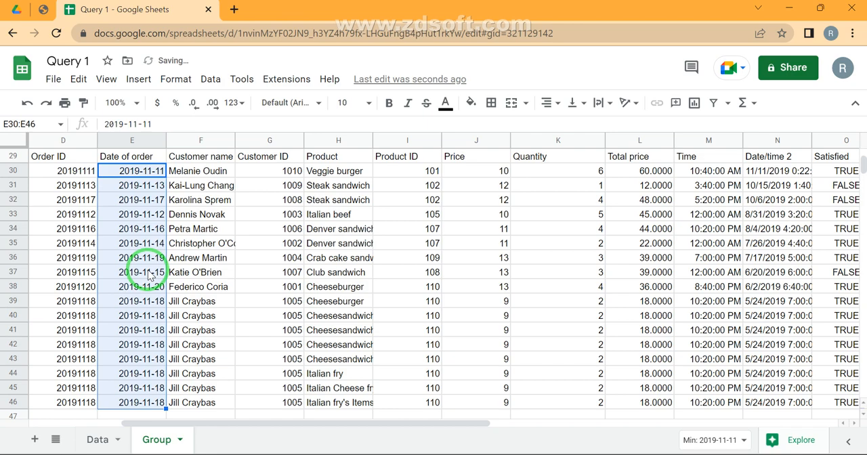
# - Change the D29 query's comparison to an exact match, B=date '2019-11-10'
pyautogui.press('Up')
pyautogui.press('Left')
pyautogui.press('F2')
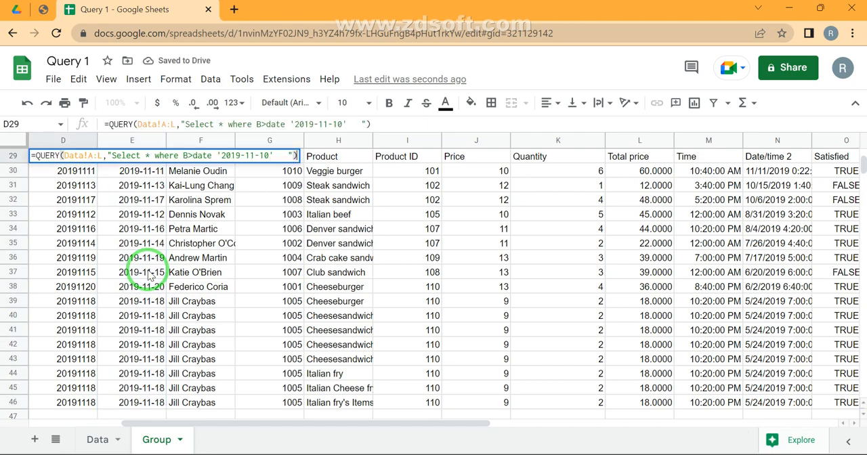
pyautogui.press('Left')
pyautogui.press('Left')
pyautogui.press('Left')
pyautogui.press('Left')
pyautogui.press('Left')
pyautogui.press('Left')
pyautogui.press('Left')
pyautogui.press('Left')
pyautogui.press('Left')
pyautogui.press('Left')
pyautogui.press('Left')
pyautogui.press('Left')
pyautogui.press('Left')
pyautogui.press('Left')
pyautogui.press('Left')
pyautogui.press('Left')
pyautogui.press('Left')
pyautogui.press('Left')
pyautogui.press('Left')
pyautogui.press('Left')
pyautogui.press('Right')
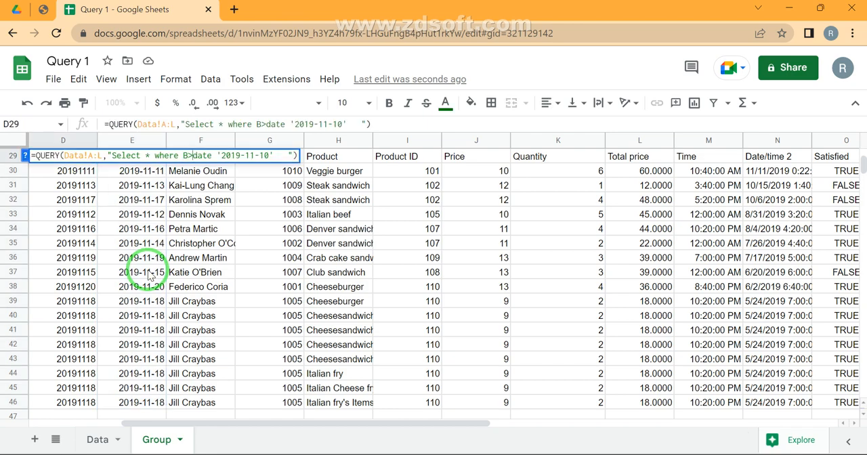
pyautogui.press('Delete')
pyautogui.write('=')
pyautogui.press('Return')
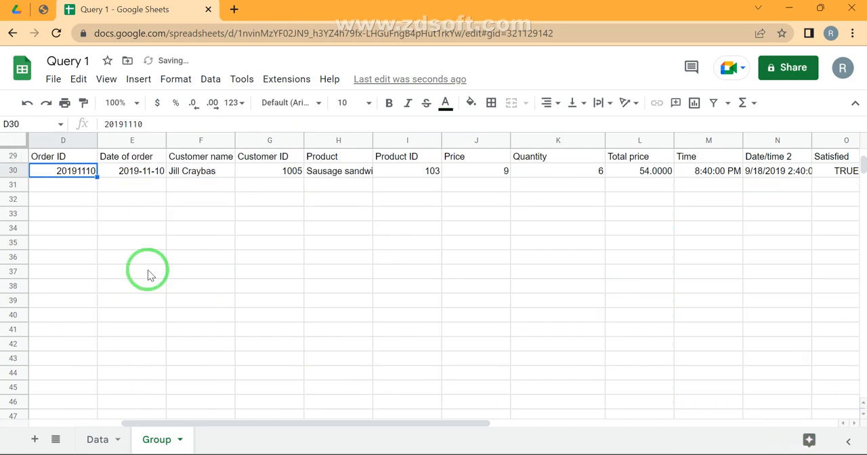
# - Change the D29 query's condition to on or after the date, B>=date '2019-11-10'
pyautogui.press('Up')
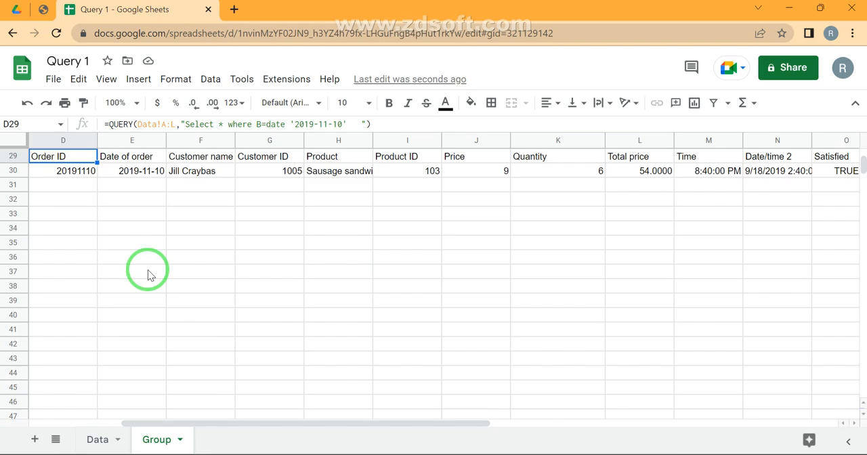
pyautogui.press('Return')
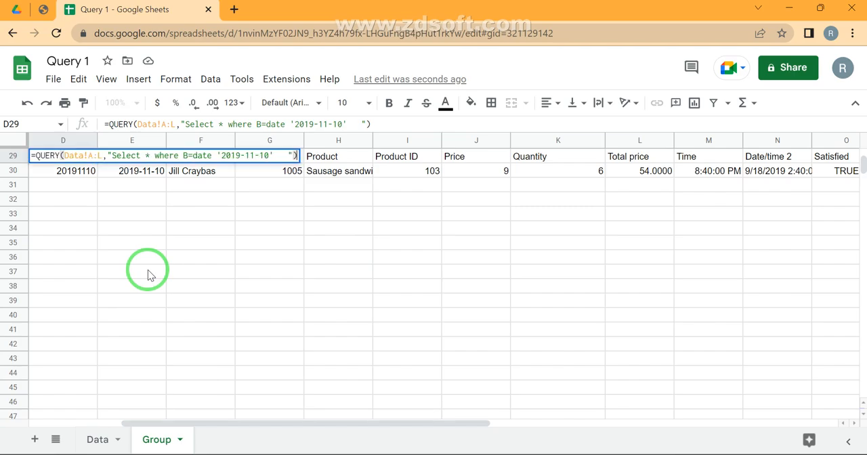
pyautogui.press('Left')
pyautogui.press('Left')
pyautogui.press('Left')
pyautogui.press('Left')
pyautogui.press('Left')
pyautogui.press('Left')
pyautogui.press('Left')
pyautogui.press('Left')
pyautogui.press('Left')
pyautogui.press('Left')
pyautogui.press('Left')
pyautogui.press('Left')
pyautogui.press('Left')
pyautogui.press('Left')
pyautogui.press('Left')
pyautogui.press('Left')
pyautogui.press('Left')
pyautogui.press('Left')
pyautogui.press('Left')
pyautogui.press('Left')
pyautogui.press('Left')
pyautogui.press('Left')
pyautogui.press('Left')
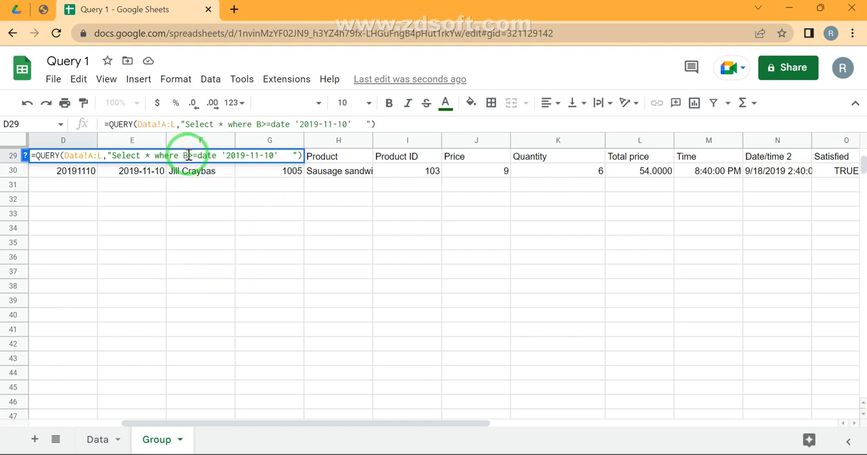
# - Add the second condition and B<= date '2019-15-10' to the D29 query
pyautogui.click(285, 153)
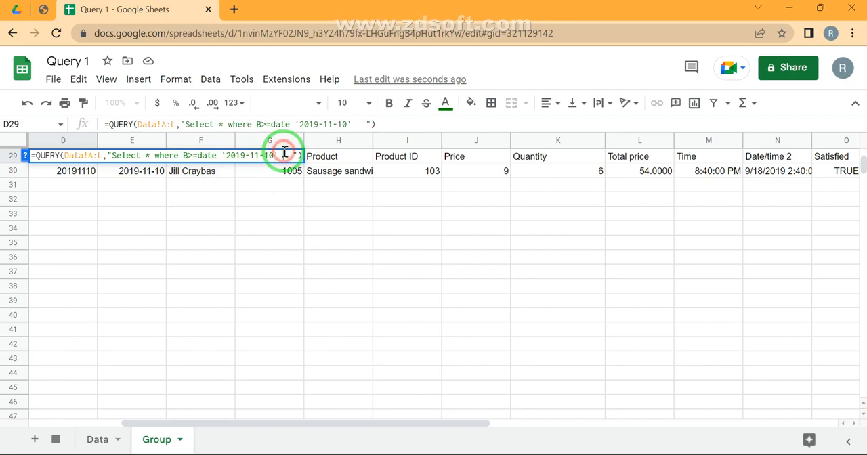
pyautogui.write('andB<=')
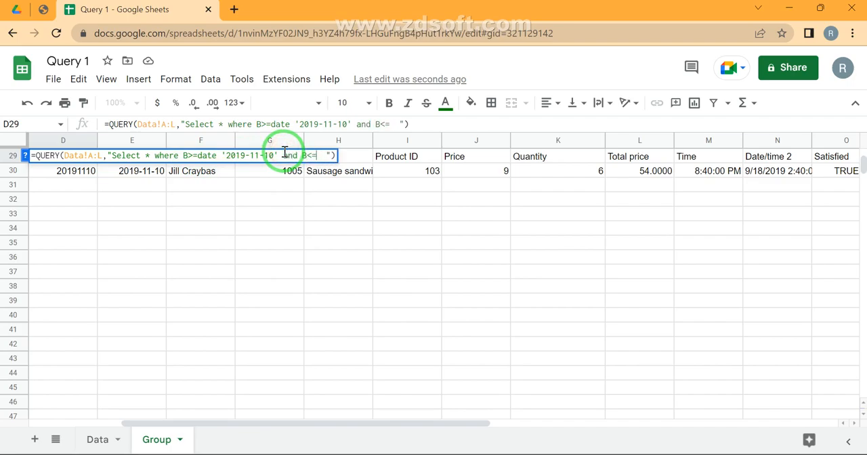
pyautogui.write(' dat e  ')
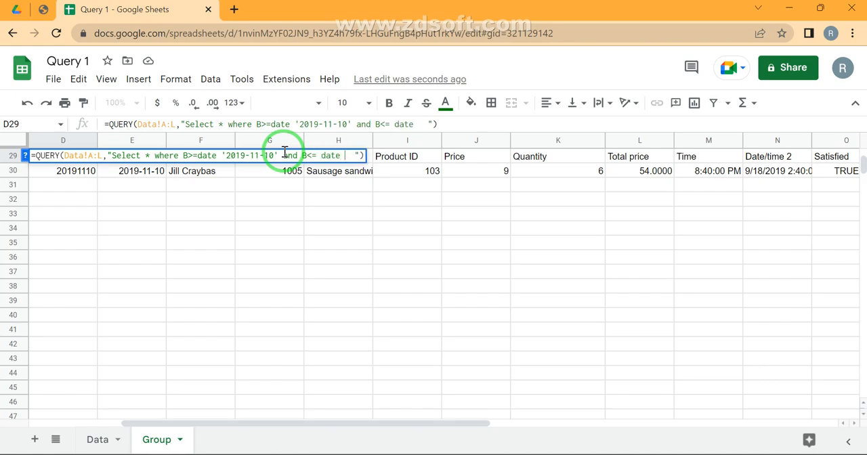
pyautogui.write("''20")
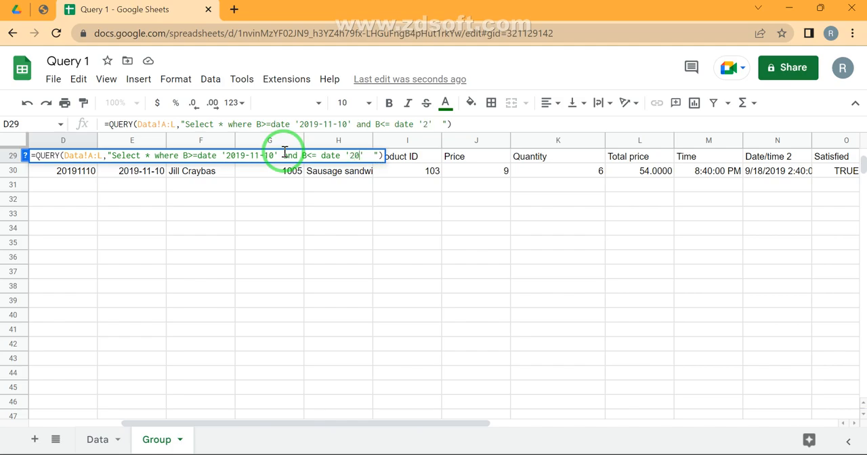
pyautogui.write('19-15-10')
pyautogui.press('Return')
# - Correct the upper date limit in the D29 query to '2019-11-15' and review the formula
pyautogui.press('Up')
pyautogui.press('Up')
pyautogui.press('Up')
pyautogui.press('Down')
pyautogui.press('Down')
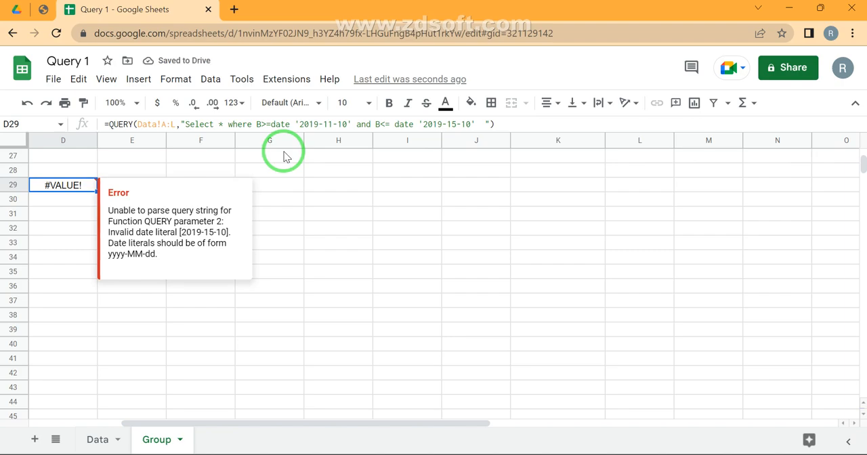
pyautogui.press('Return')
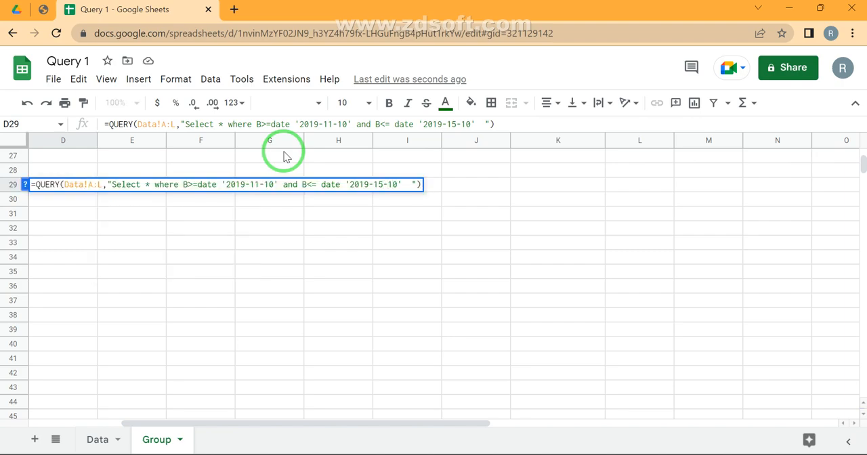
pyautogui.hotkey('shift', 'Left')
pyautogui.hotkey('shift', 'Left')
pyautogui.write('11')
pyautogui.hotkey('shift', 'Left')
pyautogui.write('5')
pyautogui.press('Return')
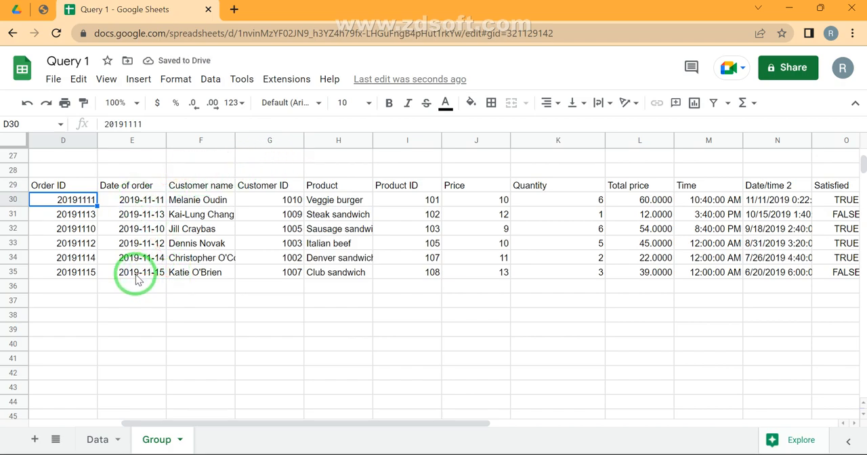
pyautogui.click(70, 187)
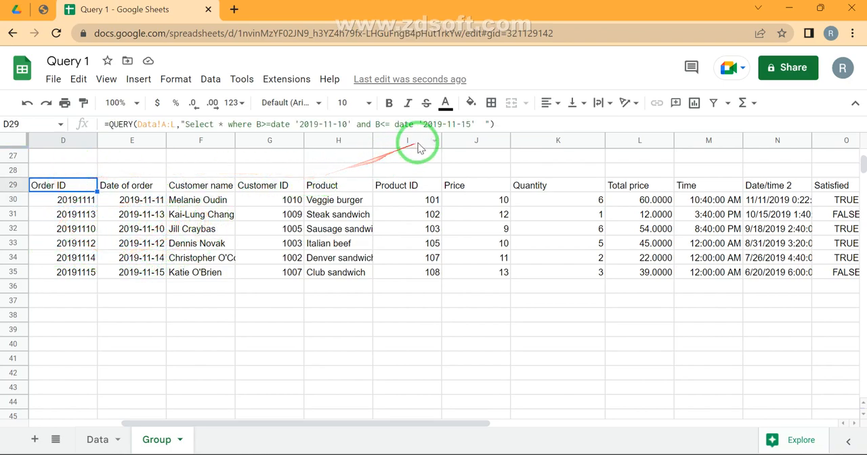
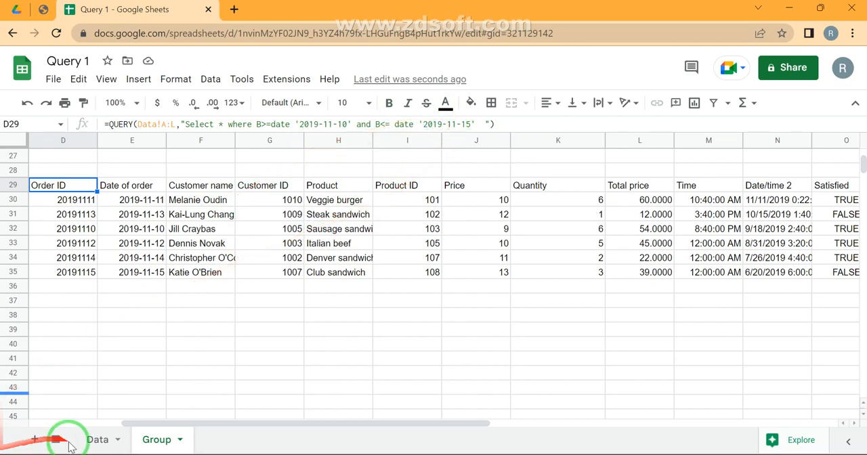
# - Change the order date in cell B14 of the Data sheet to 2019-10-14 and return to the Group sheet
pyautogui.click(99, 441)
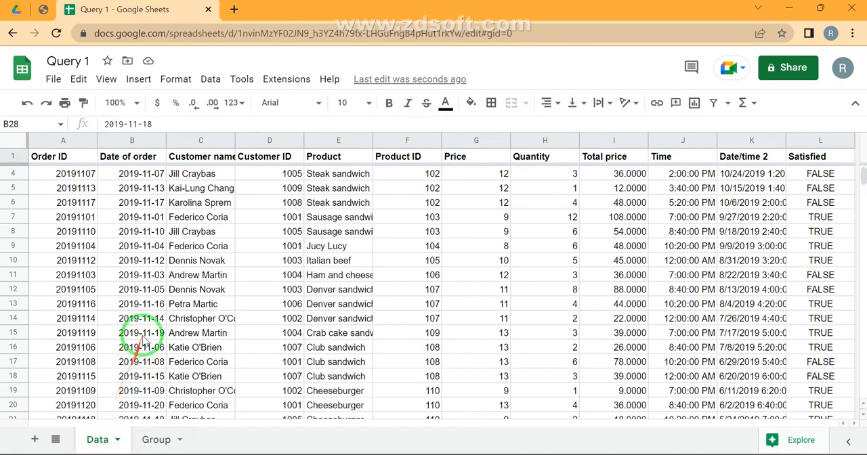
pyautogui.doubleClick(145, 293)
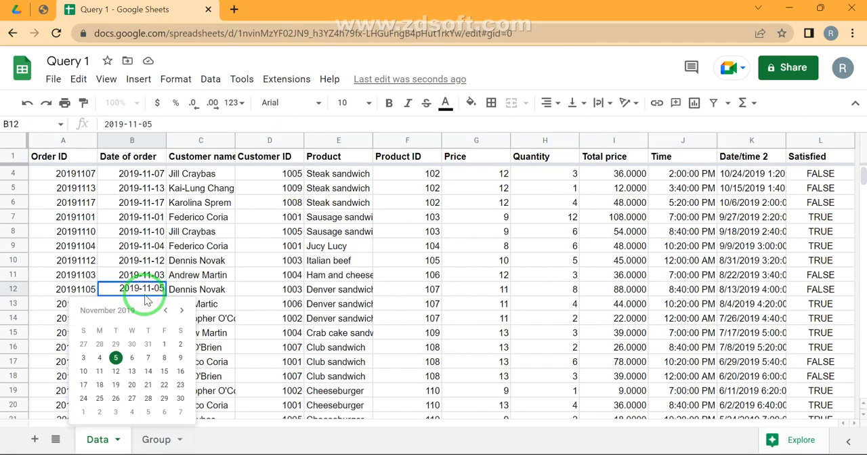
pyautogui.press('Escape')
pyautogui.press('Down')
pyautogui.press('Down')
pyautogui.press('Up')
pyautogui.press('Down')
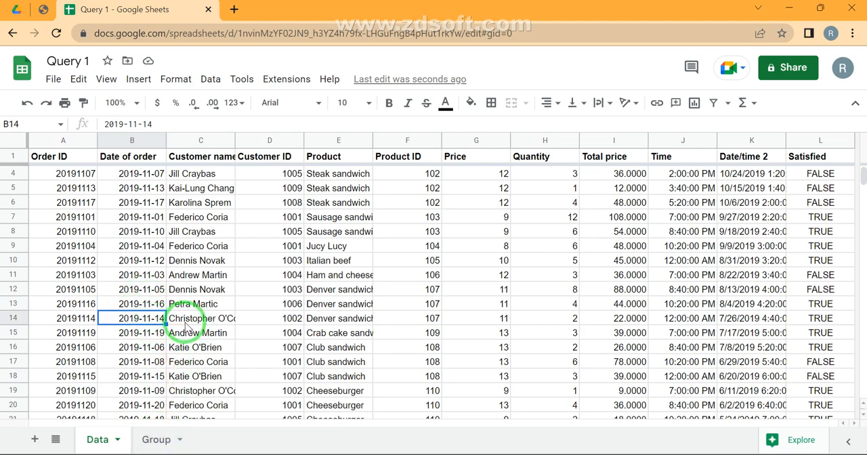
pyautogui.click(143, 322)
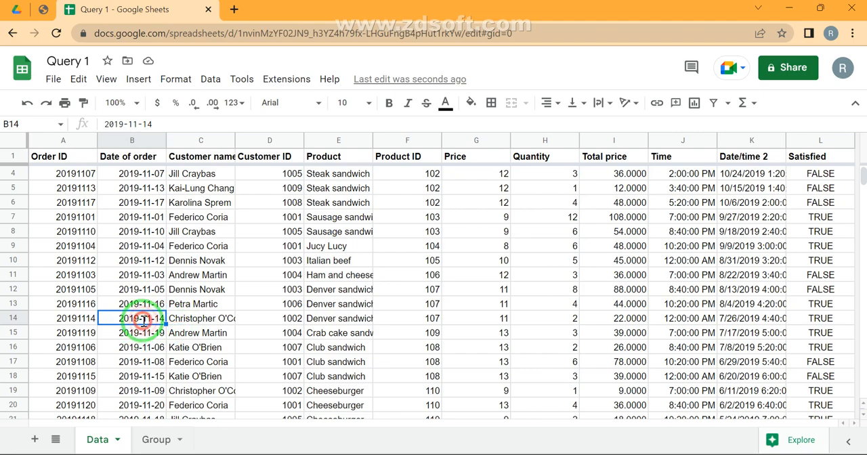
pyautogui.doubleClick(144, 322)
pyautogui.press('BackSpace')
pyautogui.write('0')
pyautogui.press('Return')
pyautogui.click(155, 439)
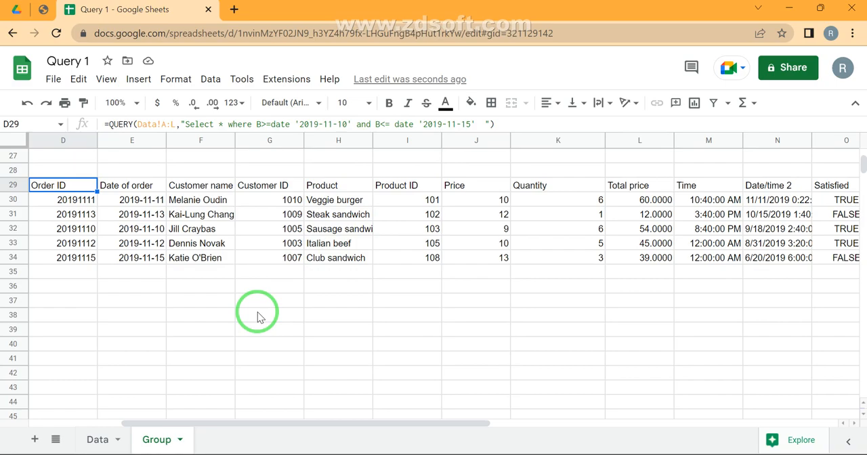
# - Start a QUERY formula in D37 of the Group sheet with Data!A:L as its range
pyautogui.click(67, 300)
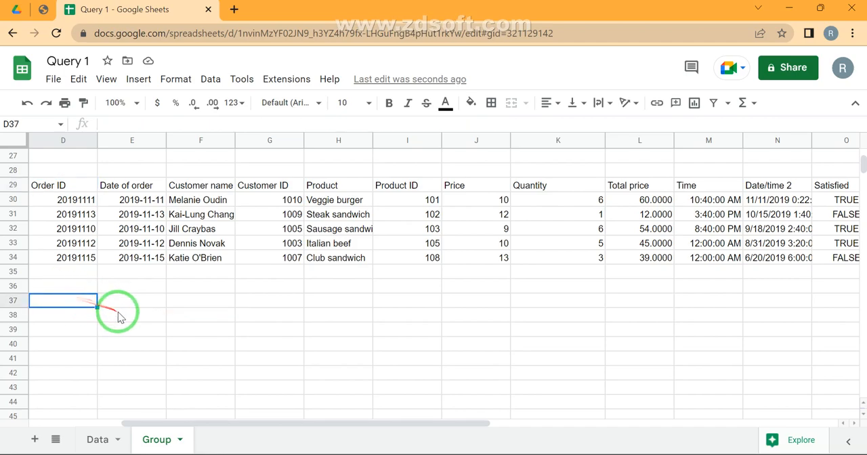
pyautogui.write('=que')
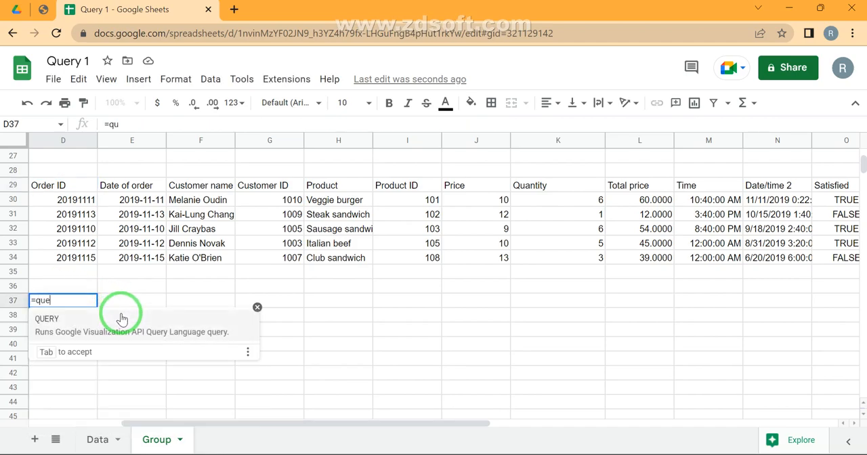
pyautogui.press('Tab')
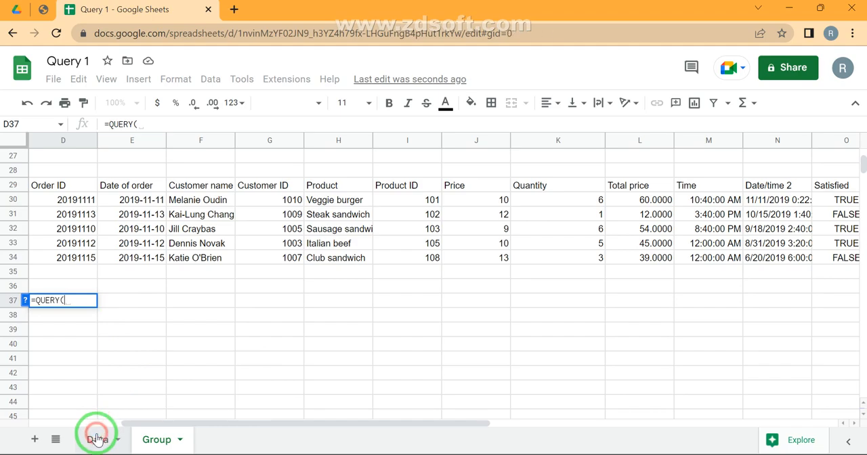
pyautogui.click(99, 438)
pyautogui.hotkey('ctrl', 'Up')
pyautogui.hotkey('ctrl', 'Left')
pyautogui.hotkey('ctrl', 'shift', 'Right')
pyautogui.hotkey('ctrl', 'space')
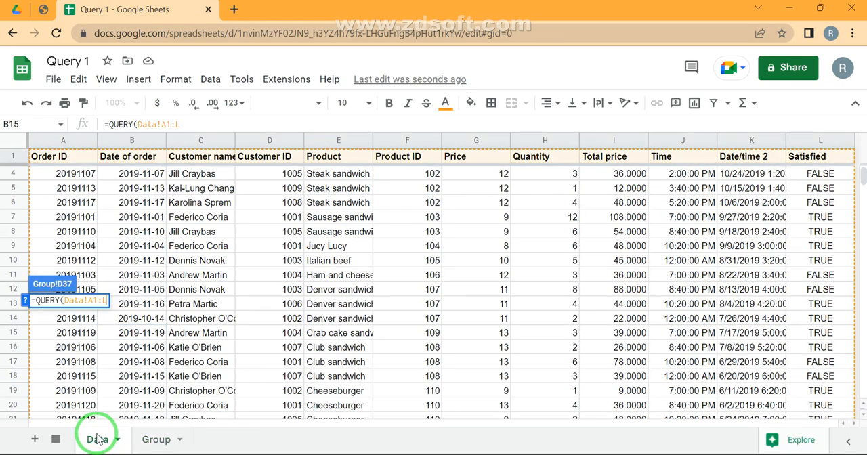
# - Add the query string "Select * Where B=month" to the D37 formula
pyautogui.write(',')
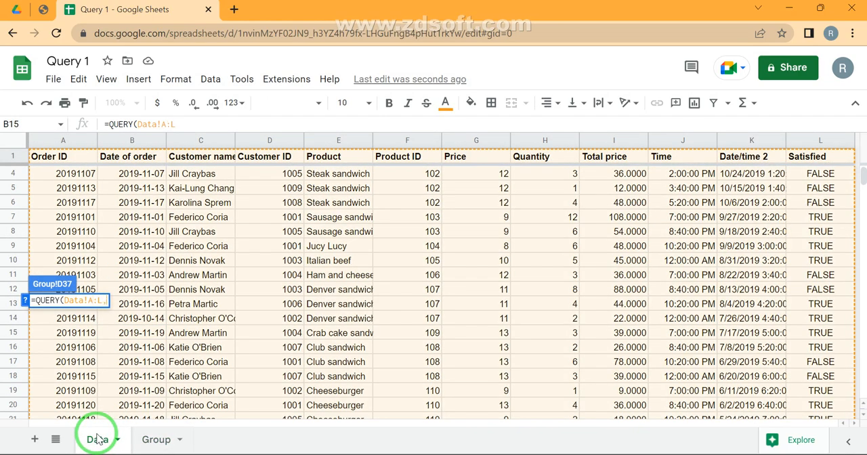
pyautogui.write('"Select ')
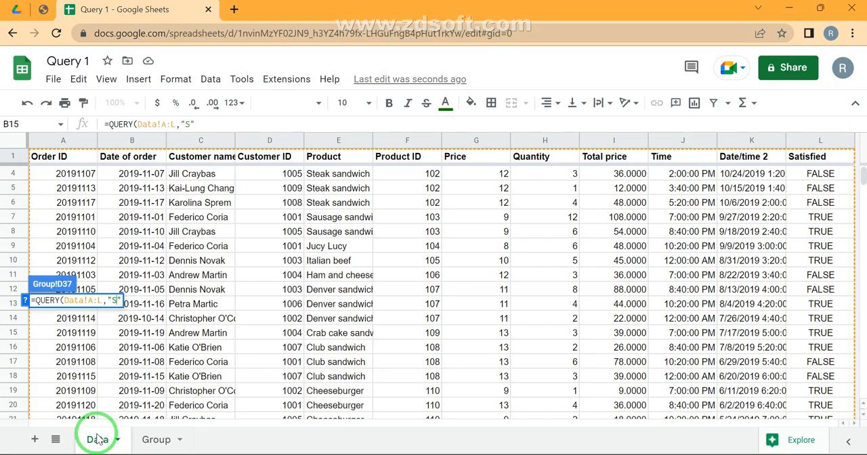
pyautogui.write('* ')
pyautogui.write('Whe')
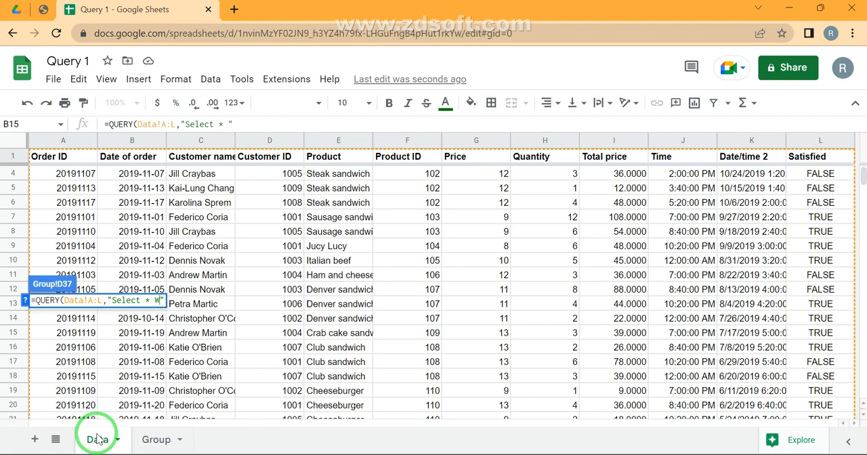
pyautogui.write('re ')
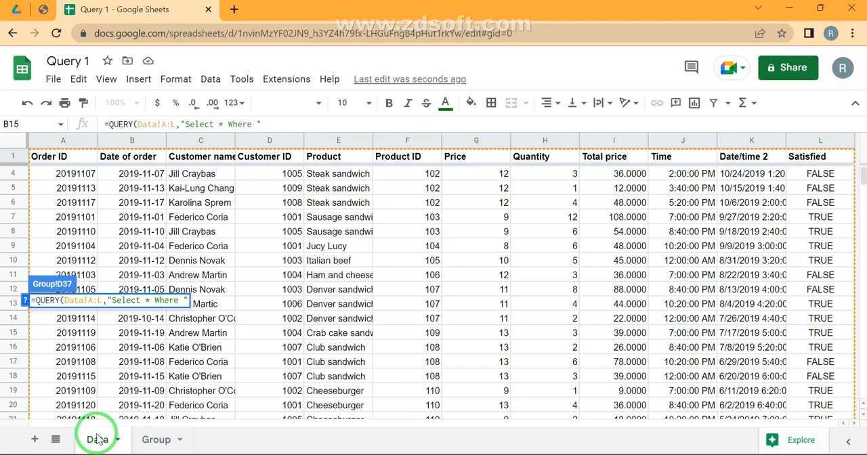
pyautogui.write('B')
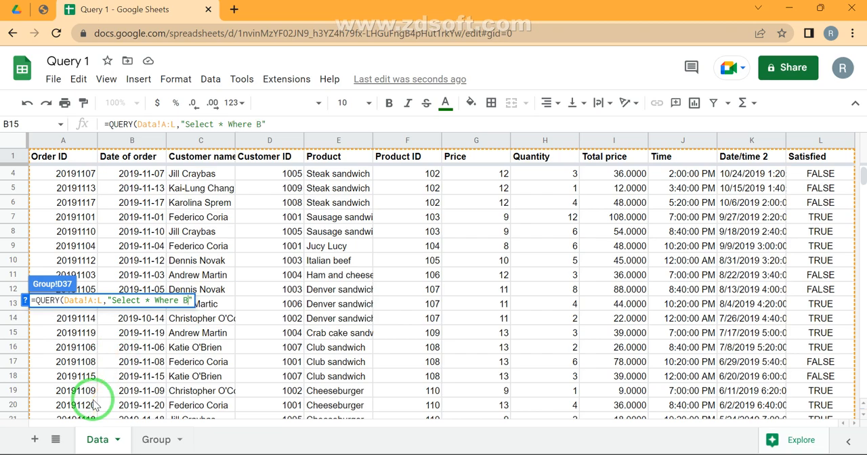
pyautogui.write('=month')
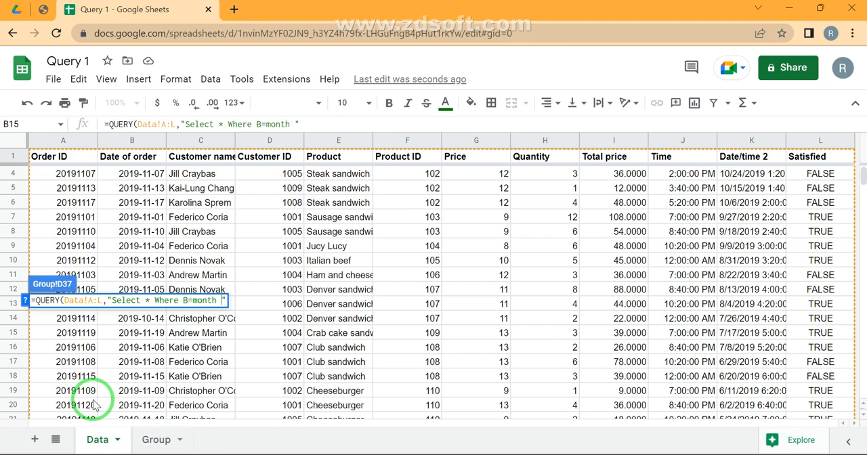
# - Capitalize Month in the D37 query, complete the condition as B=Month 10, and enter the formula
pyautogui.click(196, 300)
pyautogui.press('BackSpace')
pyautogui.write('M')
pyautogui.hotkey('shift', 'Right')
pyautogui.press('Right')
pyautogui.press('Right')
pyautogui.press('Right')
pyautogui.press('Right')
pyautogui.press('Right')
pyautogui.press('Right')
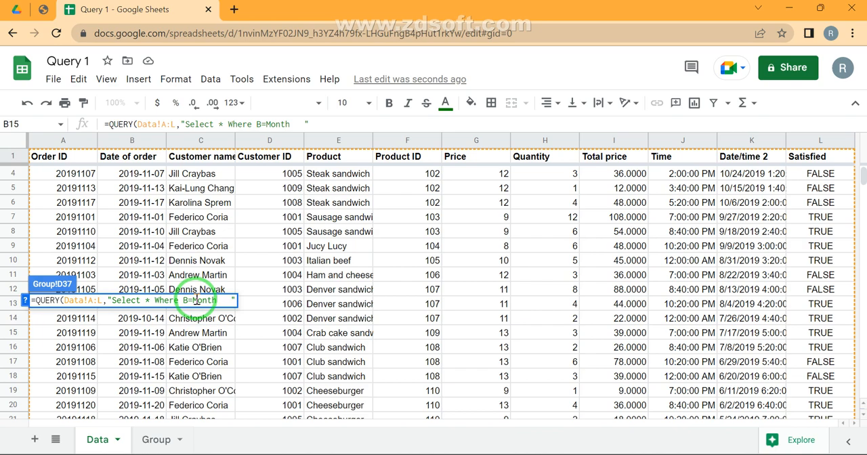
pyautogui.write('10')
pyautogui.press('Return')
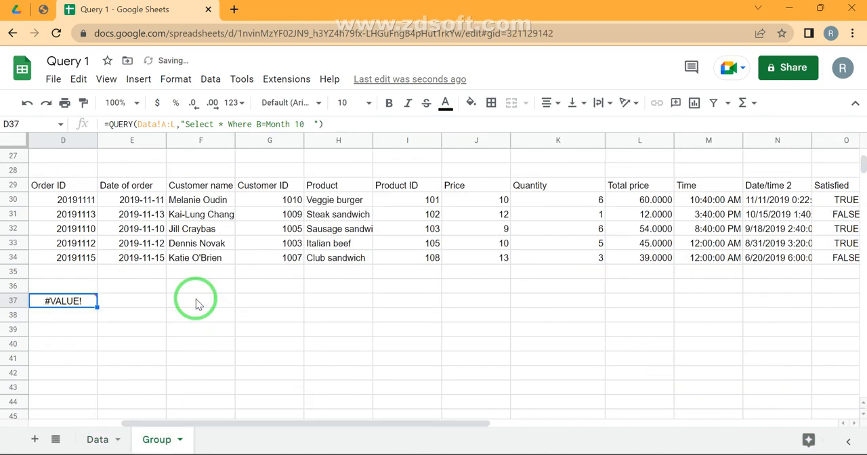
# - Examine the result of the D37 query and its details
pyautogui.press('Up')
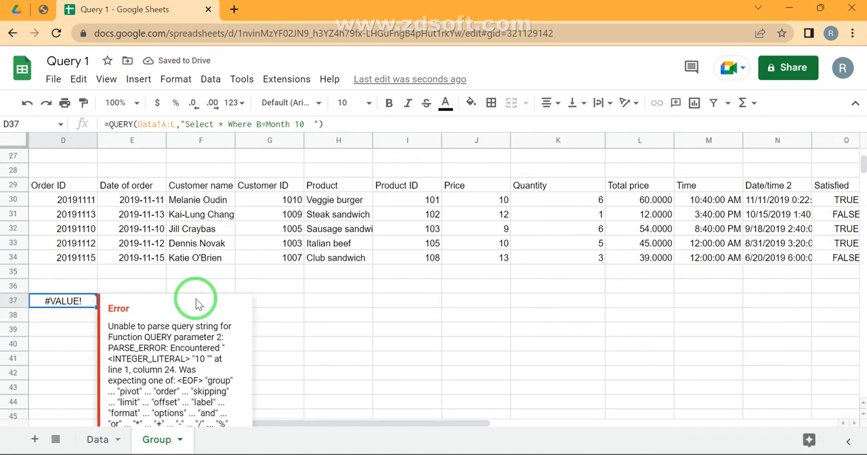
pyautogui.press('Down')
pyautogui.press('Down')
pyautogui.press('Down')
pyautogui.press('Down')
pyautogui.press('Up')
pyautogui.press('Up')
pyautogui.press('Up')
pyautogui.press('Up')
# - Rewrite the D37 query's condition as Month(B) = 10
pyautogui.press('F2')
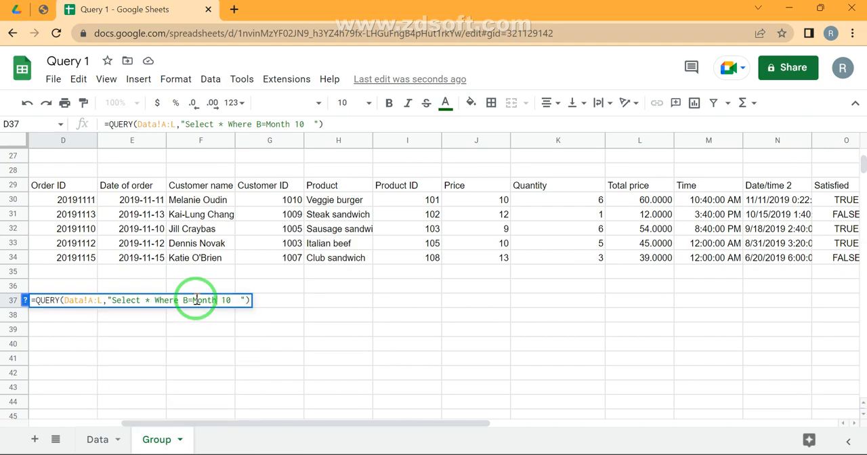
pyautogui.doubleClick(196, 300)
pyautogui.press('BackSpace')
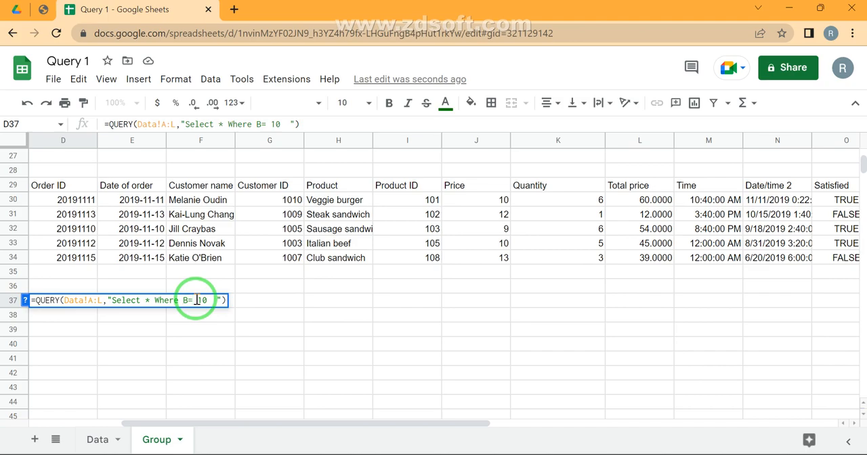
pyautogui.write('Month(')
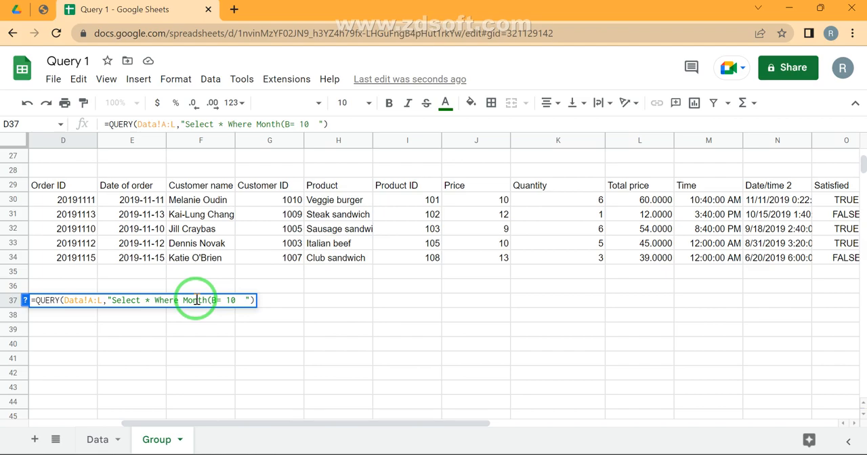
pyautogui.press('Right')
pyautogui.write(')')
pyautogui.press('Return')
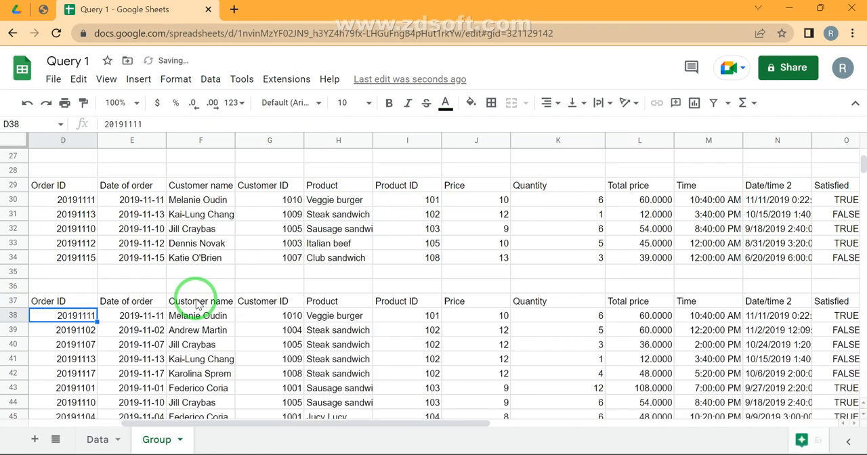
# - Review the month query's output in D37 and compare its formula with the date-range query in D29
pyautogui.press('Down')
pyautogui.press('Down')
pyautogui.press('Up')
pyautogui.press('Up')
pyautogui.press('Up')
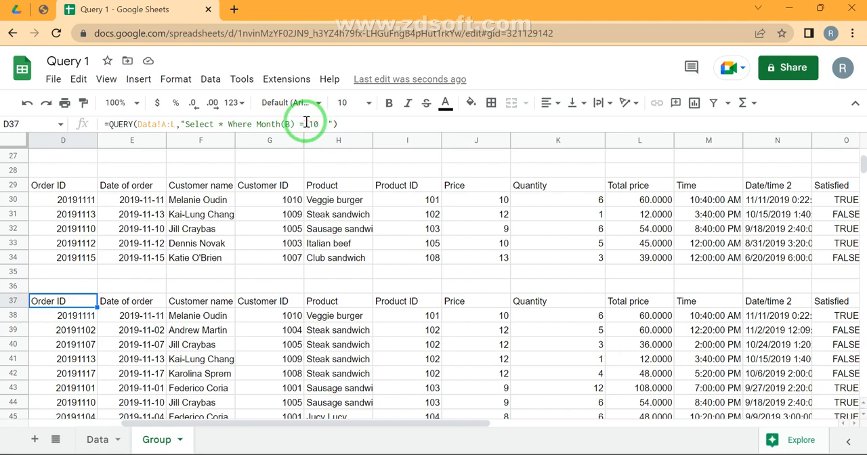
pyautogui.click(66, 185)
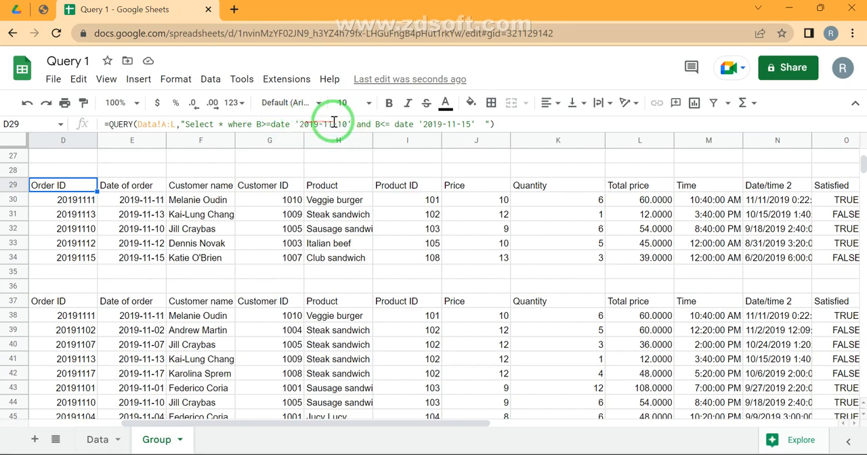
pyautogui.click(73, 304)
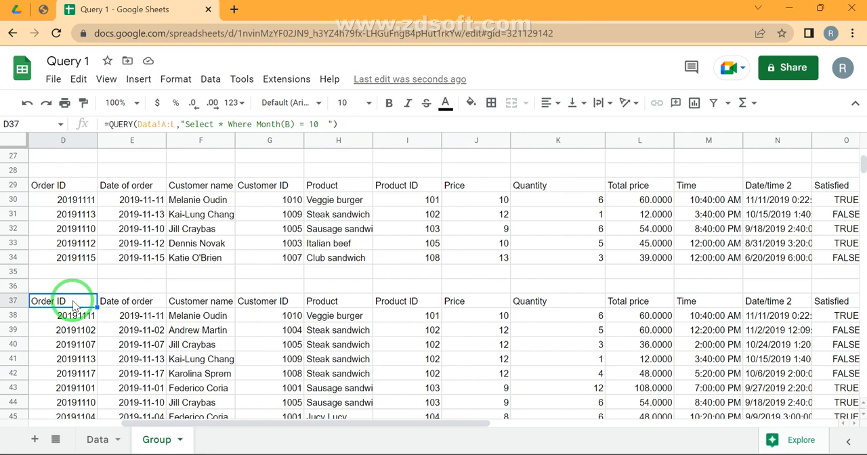
pyautogui.doubleClick(269, 125)
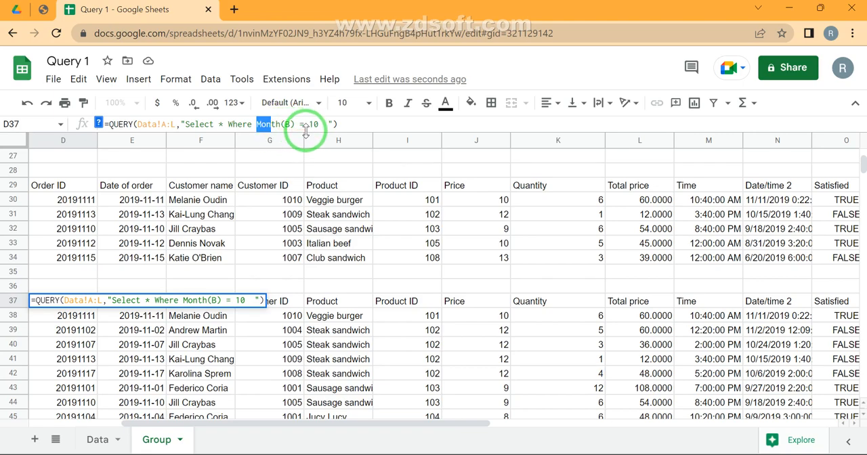
pyautogui.click(146, 347)
# - Change the D37 query's condition to Month(B) = 9
pyautogui.press('Up')
pyautogui.press('Up')
pyautogui.press('Up')
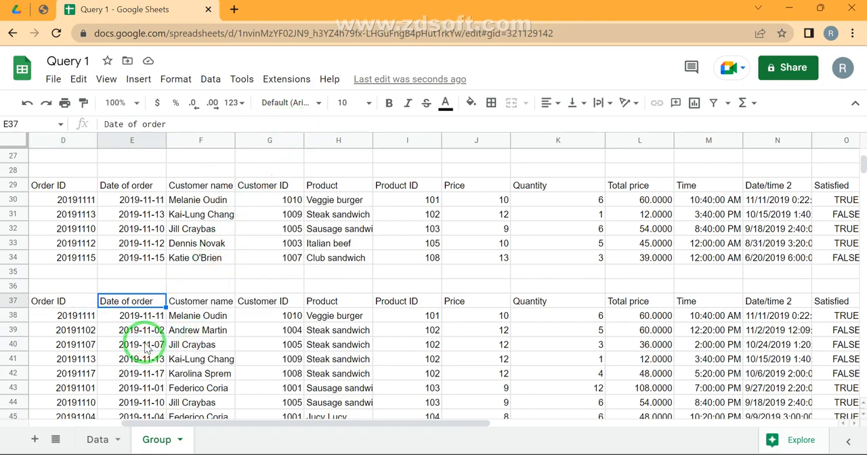
pyautogui.press('Left')
pyautogui.press('F2')
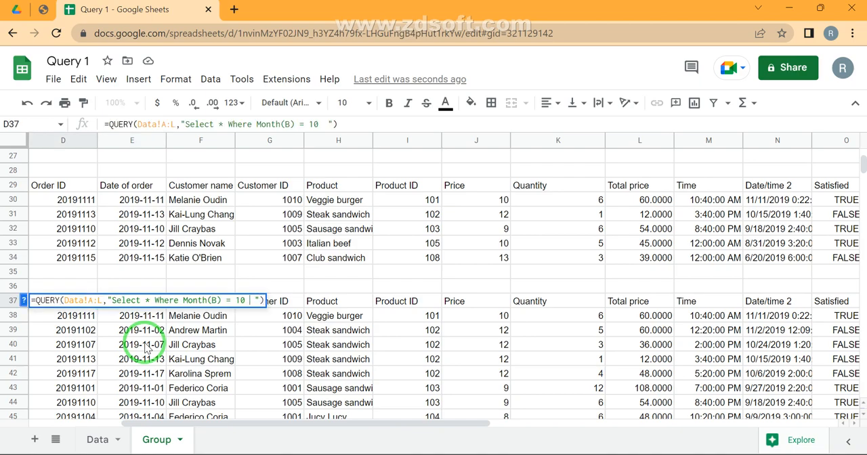
pyautogui.hotkey('shift', 'Left')
pyautogui.hotkey('shift', 'Left')
pyautogui.write('9')
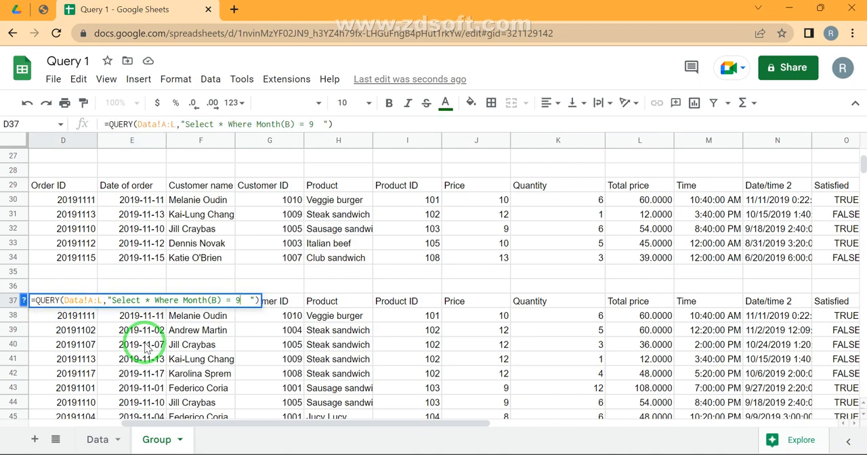
pyautogui.press('Return')
pyautogui.press('Up')
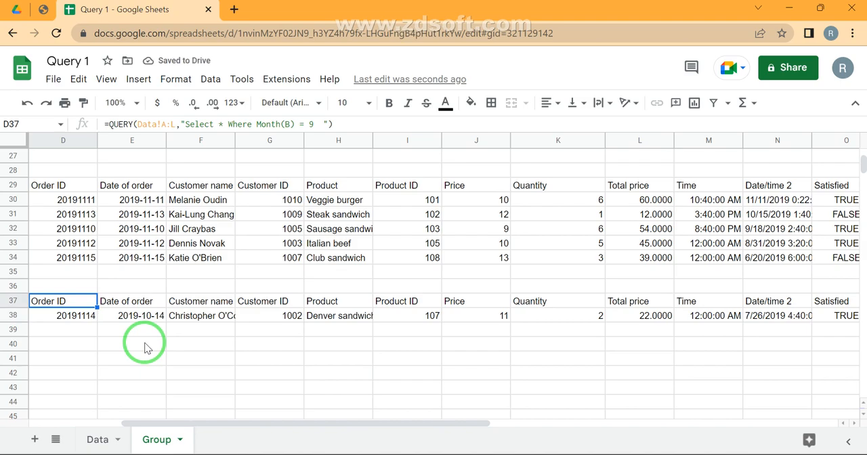
# - Change the D37 query's condition to Month(B) = 11
pyautogui.press('F2')
pyautogui.press('Left')
pyautogui.press('Left')
pyautogui.hotkey('shift', 'Left')
pyautogui.write('10')
pyautogui.press('BackSpace')
pyautogui.write('1')
pyautogui.press('Return')
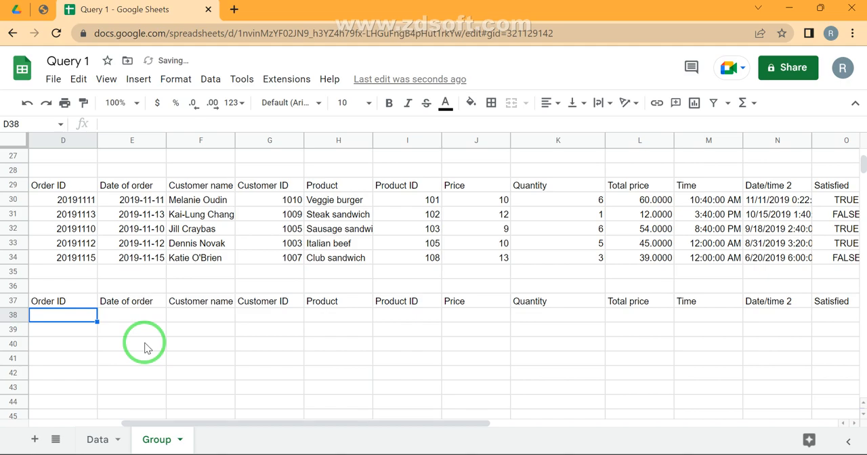
# - Try month 12 in the D37 query's condition and restore it to Month(B) = 9
pyautogui.press('Up')
pyautogui.press('Return')
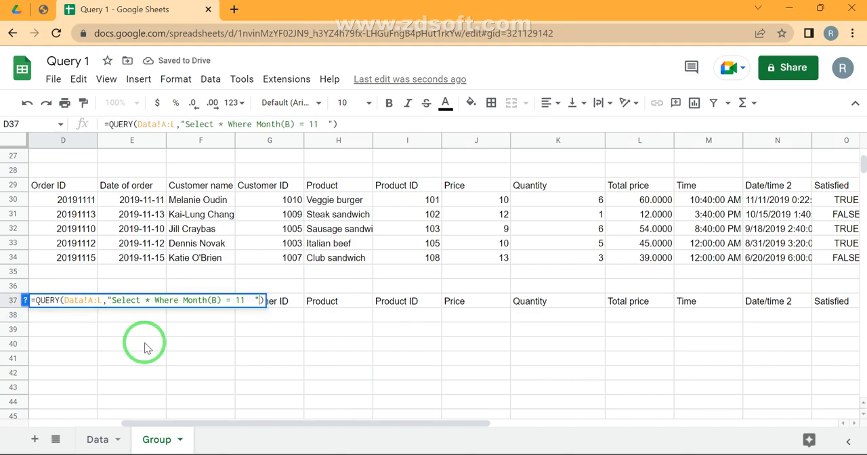
pyautogui.hotkey('shift', 'Left')
pyautogui.hotkey('shift', 'Left')
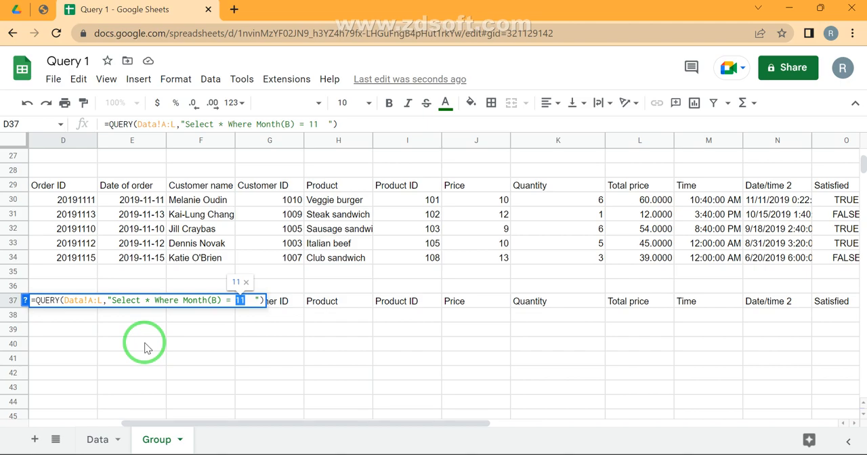
pyautogui.write('12')
pyautogui.press('Return')
pyautogui.press('Up')
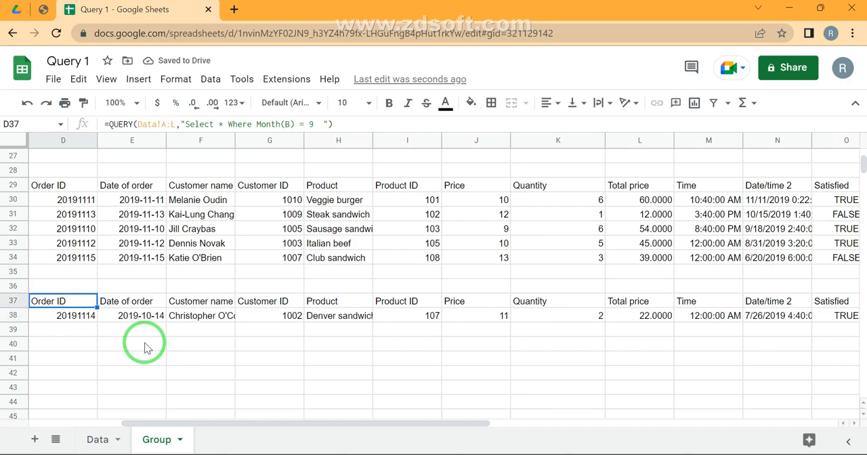
# - On the Data sheet, change the order date in B15 to 2020-11-19
pyautogui.click(97, 439)
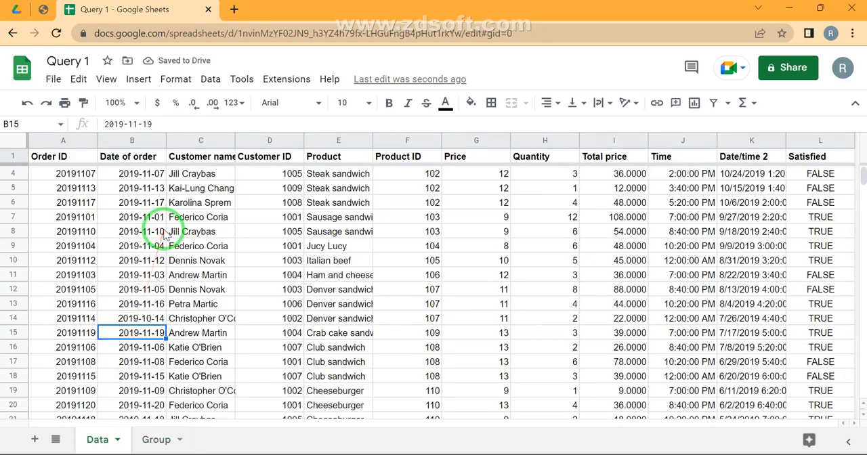
pyautogui.doubleClick(132, 333)
pyautogui.press('BackSpace')
pyautogui.press('BackSpace')
pyautogui.write('20')
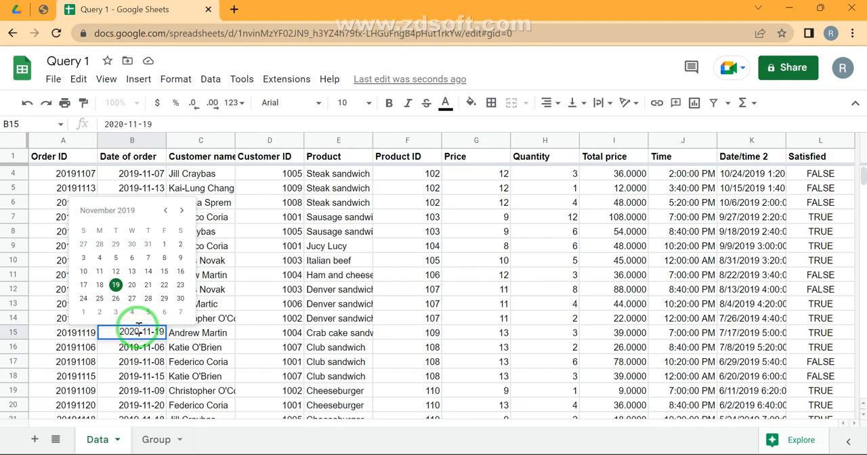
pyautogui.press('Return')
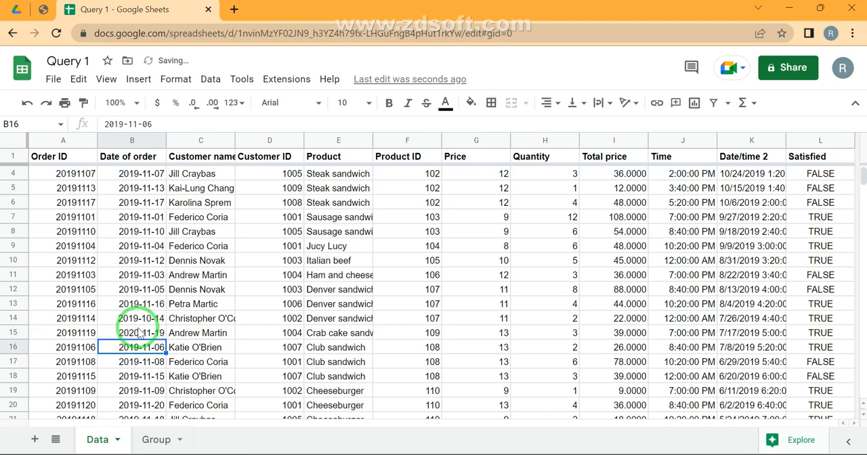
# - In D41 of the Group sheet, enter a QUERY over columns A:L of the Data sheet with an empty query string
pyautogui.click(156, 437)
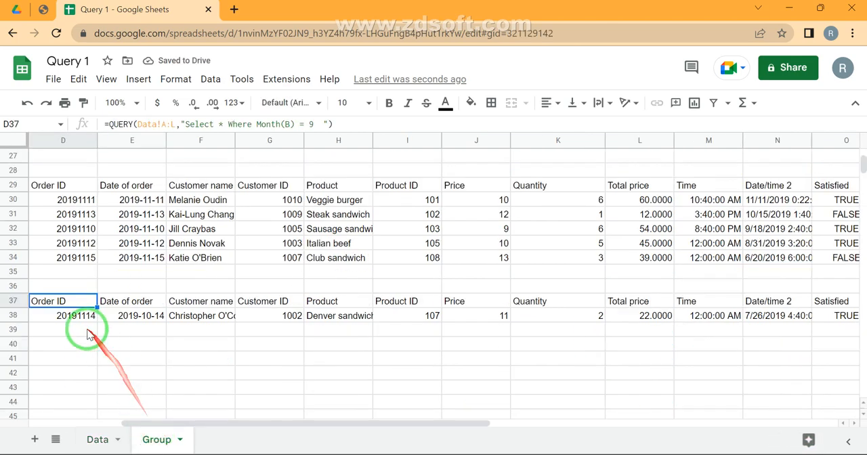
pyautogui.click(78, 359)
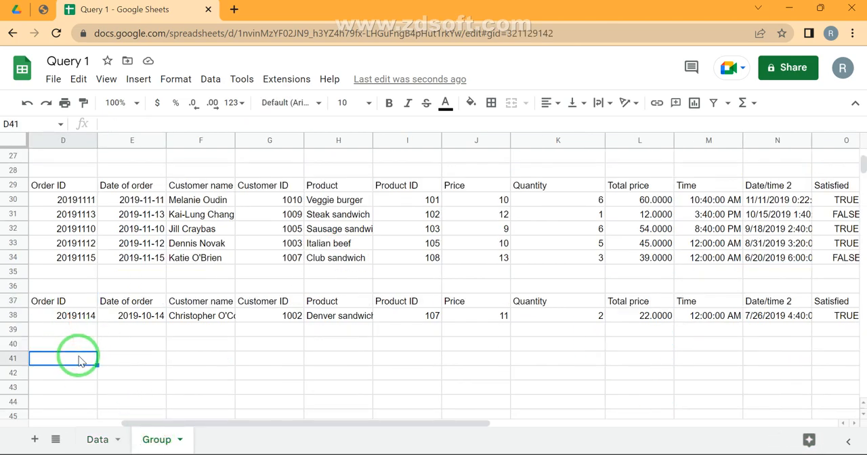
pyautogui.write('=query')
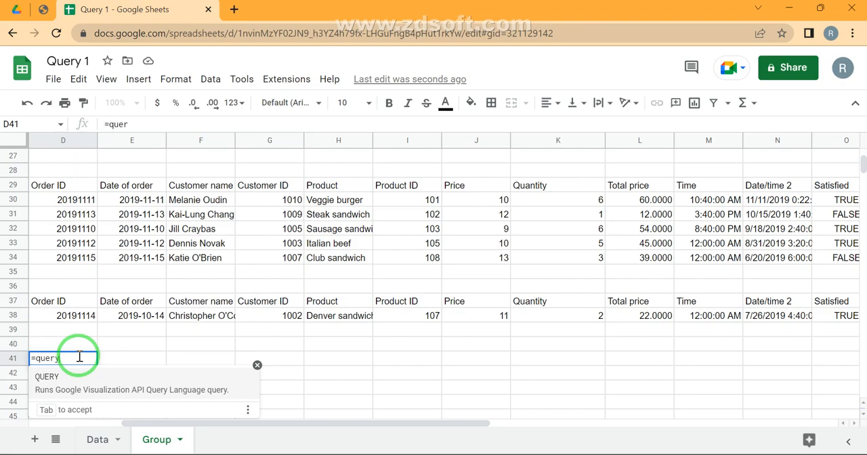
pyautogui.press('Tab')
pyautogui.click(96, 439)
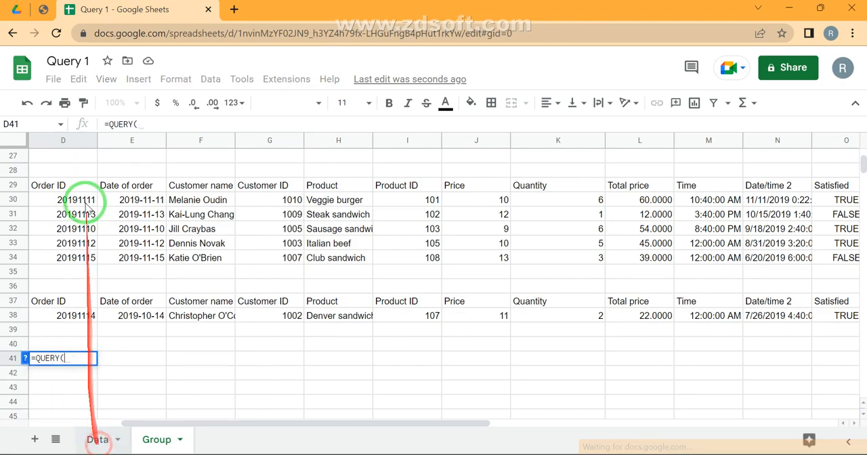
pyautogui.click(66, 144)
pyautogui.hotkey('ctrl', 'shift', 'Right')
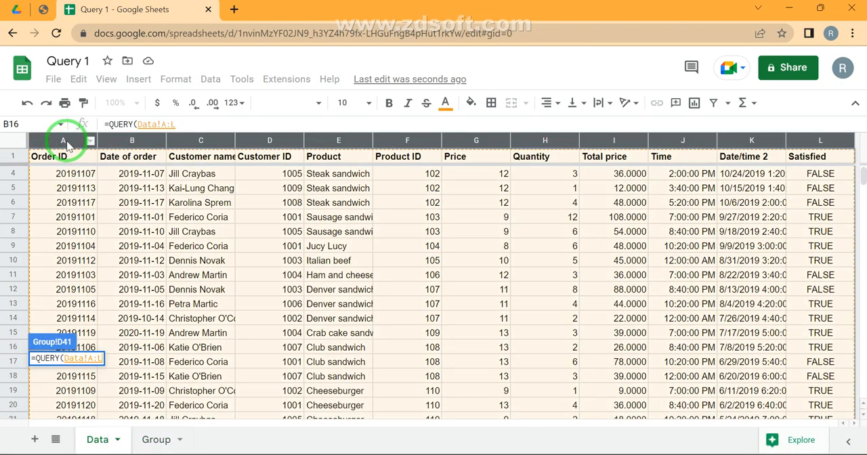
pyautogui.write(')')
pyautogui.press('Return')
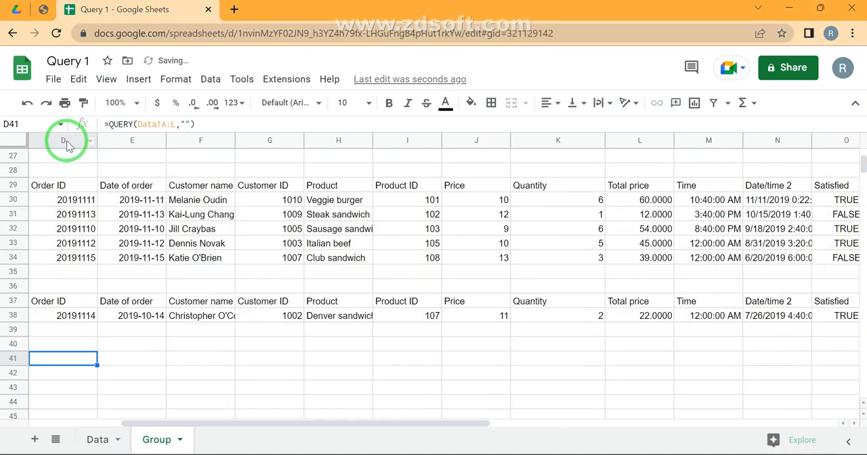
pyautogui.press('Up')
pyautogui.press('Down')
pyautogui.press('Right')
pyautogui.press('Left')
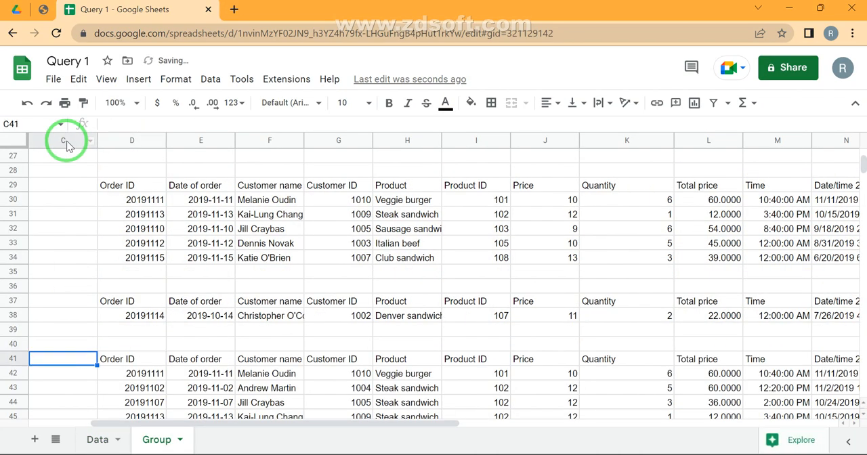
pyautogui.press('Left')
pyautogui.press('Left')
pyautogui.press('Right')
pyautogui.press('Right')
pyautogui.press('Right')
pyautogui.press('Right')
pyautogui.press('Left')
pyautogui.hotkey('ctrl', 'Right')
pyautogui.hotkey('ctrl', 'Left')
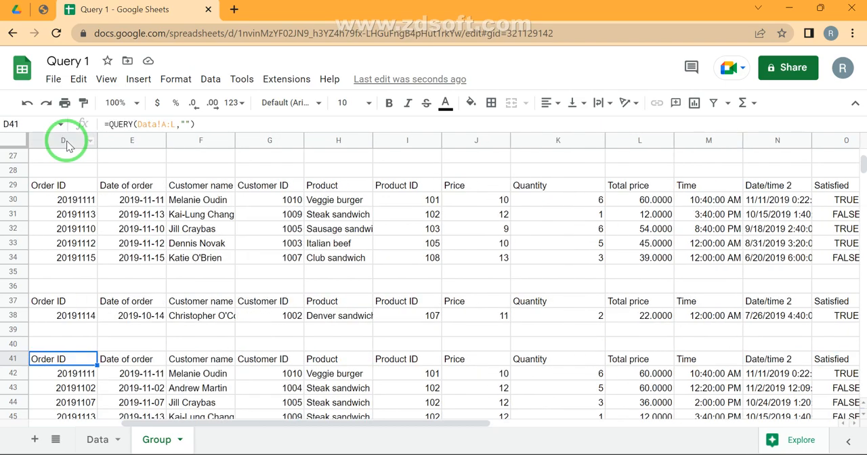
# - Fill in the D41 query string as Where Year(B) = 2020 and check the returned order date
pyautogui.press('F2')
pyautogui.press('Left')
pyautogui.press('Left')
pyautogui.write('Select ')
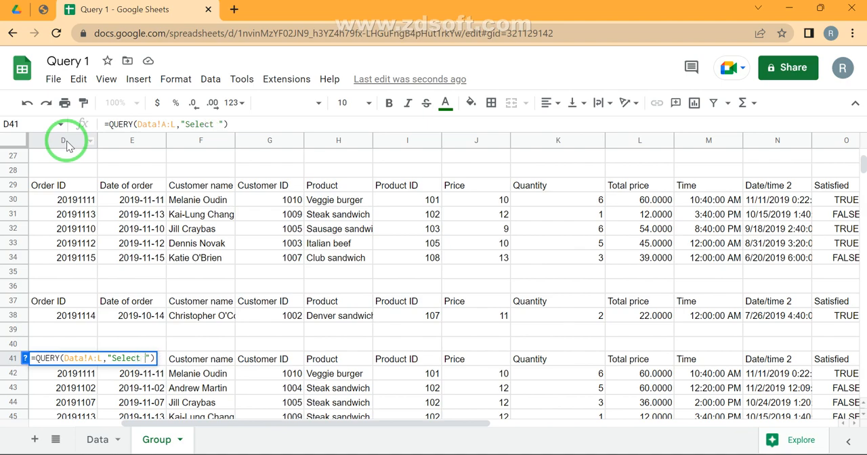
pyautogui.write('*')
pyautogui.hotkey('ctrl', 'shift', 'Left')
pyautogui.hotkey('ctrl', 'shift', 'Left')
pyautogui.press('BackSpace')
pyautogui.write('Where ')
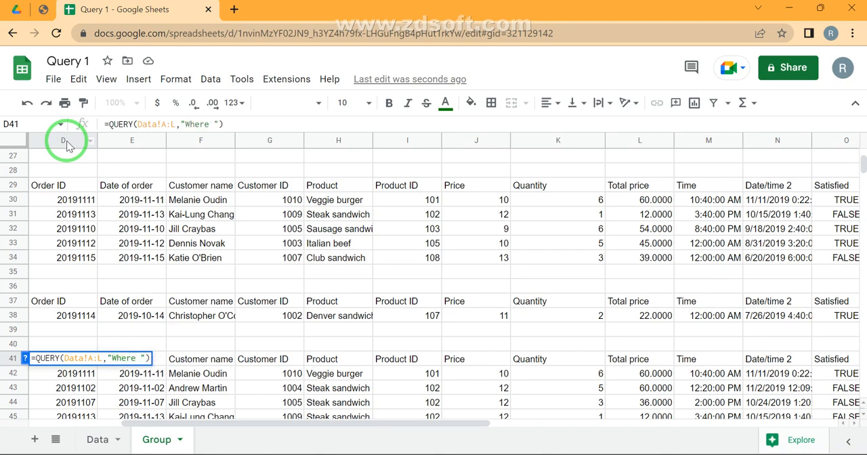
pyautogui.write('Year(B) = 2020')
pyautogui.press('Return')
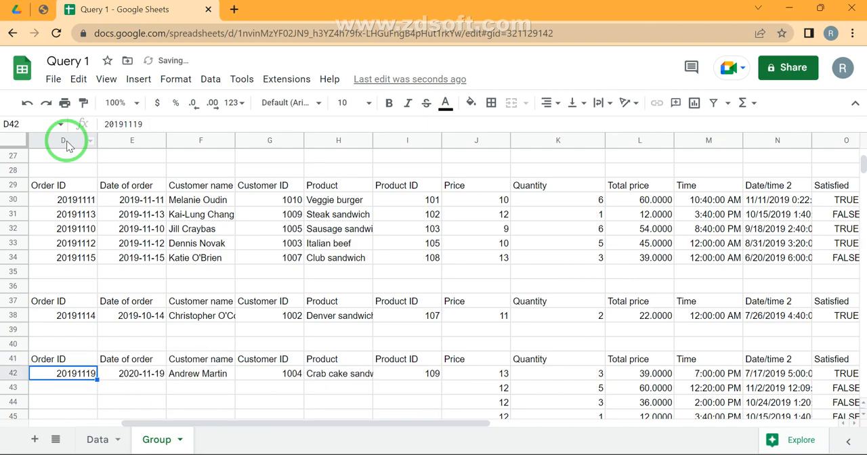
pyautogui.press('Right')
pyautogui.press('Right')
pyautogui.press('Left')
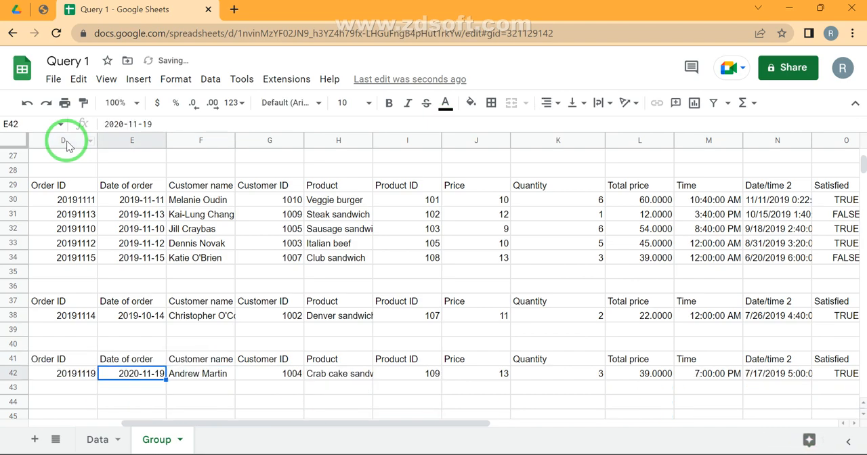
# - Change the D41 query's condition to Year(B) = 2019
pyautogui.press('Up')
pyautogui.press('Left')
pyautogui.press('F2')
pyautogui.press('Left')
pyautogui.press('Left')
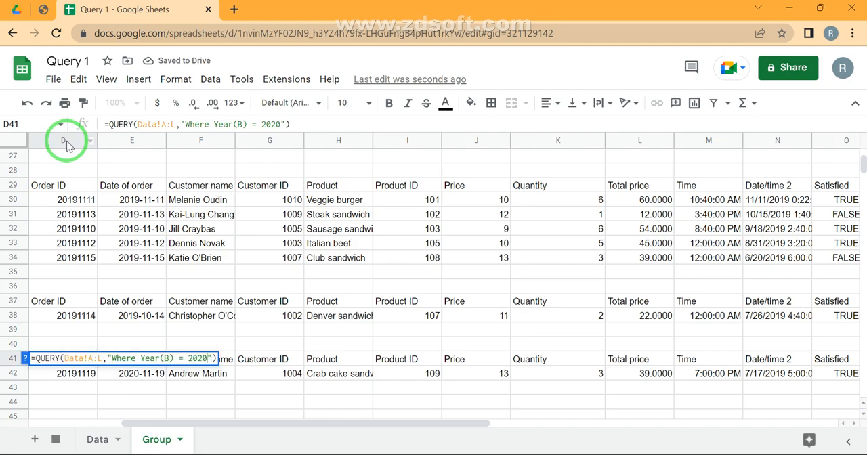
pyautogui.press('BackSpace')
pyautogui.press('BackSpace')
pyautogui.write('19')
pyautogui.press('Return')
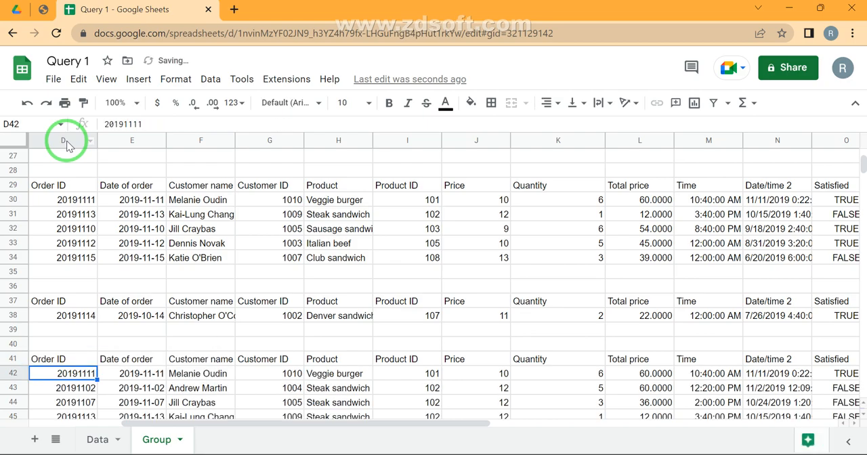
# - Review the order rows returned by the year query in D41 down to the end of its output
pyautogui.press('Down')
pyautogui.press('Down')
pyautogui.press('Down')
pyautogui.press('Down')
pyautogui.press('Down')
pyautogui.press('Down')
pyautogui.press('Down')
pyautogui.press('Down')
pyautogui.press('Down')
pyautogui.press('Down')
pyautogui.press('Down')
pyautogui.press('Down')
pyautogui.press('Down')
pyautogui.press('Down')
pyautogui.press('Down')
pyautogui.press('Down')
pyautogui.press('Down')
pyautogui.press('Down')
pyautogui.press('Down')
pyautogui.press('Down')
pyautogui.press('Down')
pyautogui.press('Down')
pyautogui.press('Down')
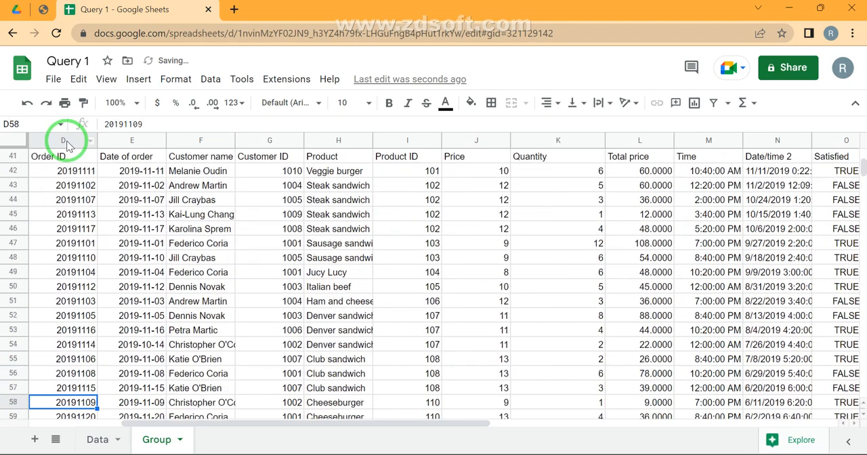
pyautogui.press('Up')
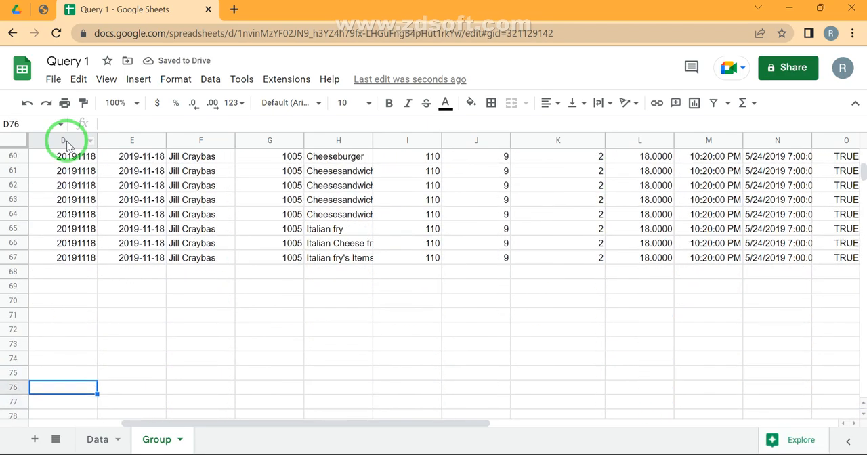
pyautogui.hotkey('ctrl', 'Up')
pyautogui.hotkey('ctrl', 'Up')
pyautogui.hotkey('ctrl', 'Up')
pyautogui.press('Down')
pyautogui.press('Down')
pyautogui.press('Down')
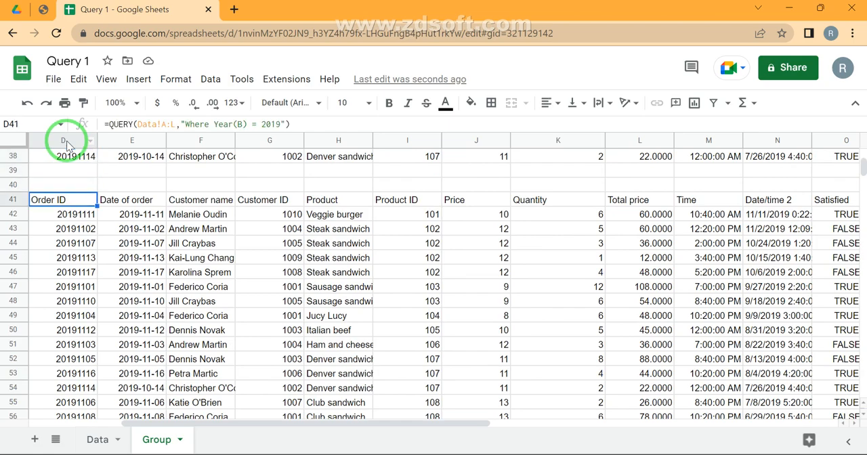
# - Extend the D41 query's condition to Year(B) = 2019 and Month(B) = 9, and select its output rows
pyautogui.press('F2')
pyautogui.press('Left')
pyautogui.press('Left')
pyautogui.write('2019 ')
pyautogui.write('and Mont')
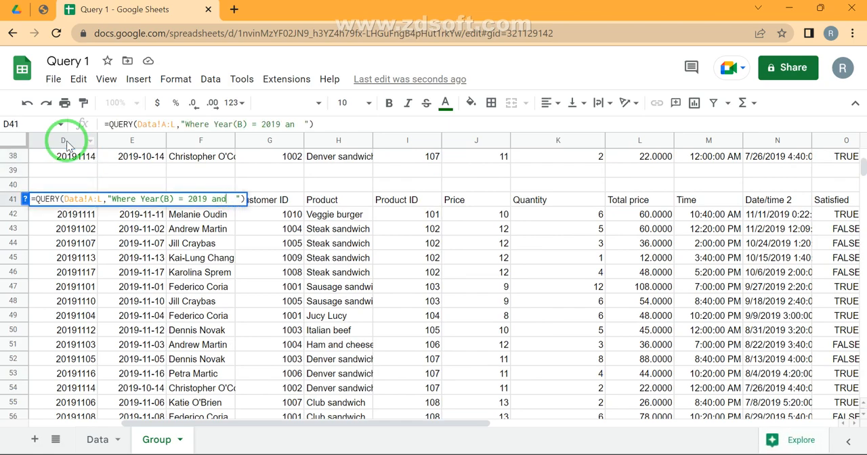
pyautogui.write('h(')
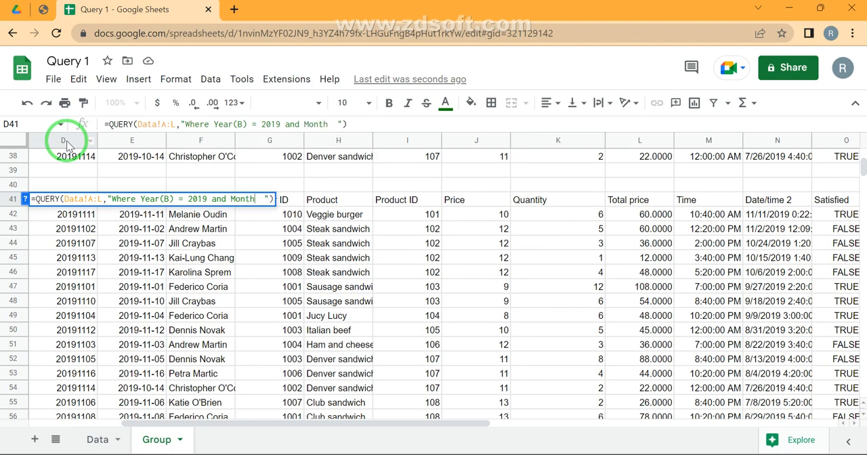
pyautogui.write('B) =')
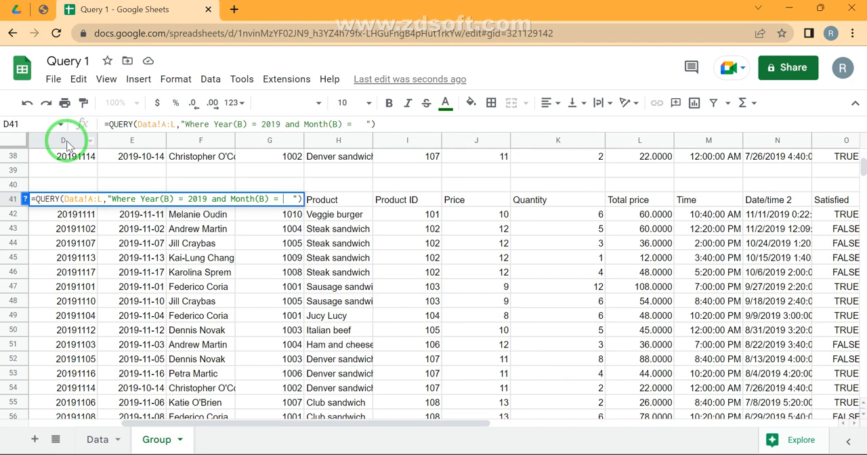
pyautogui.write(' 10\\')
pyautogui.press('BackSpace')
pyautogui.press('BackSpace')
pyautogui.press('BackSpace')
pyautogui.write('9')
pyautogui.press('Return')
pyautogui.press('Up')
pyautogui.hotkey('ctrl', 'shift', 'Right')
pyautogui.hotkey('shift', 'Down')
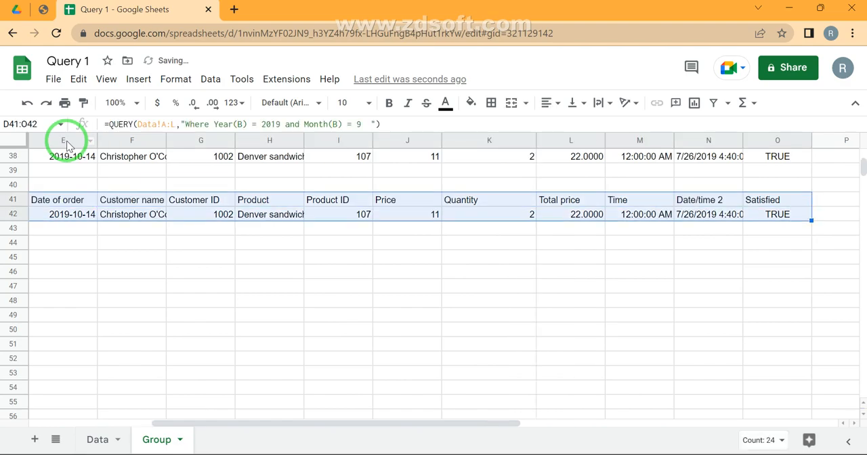
# - Look back over the grouped summaries starting in row 1 and the date-range query in D29
pyautogui.press('Home')
pyautogui.press('Right')
pyautogui.hotkey('ctrl', 'Up')
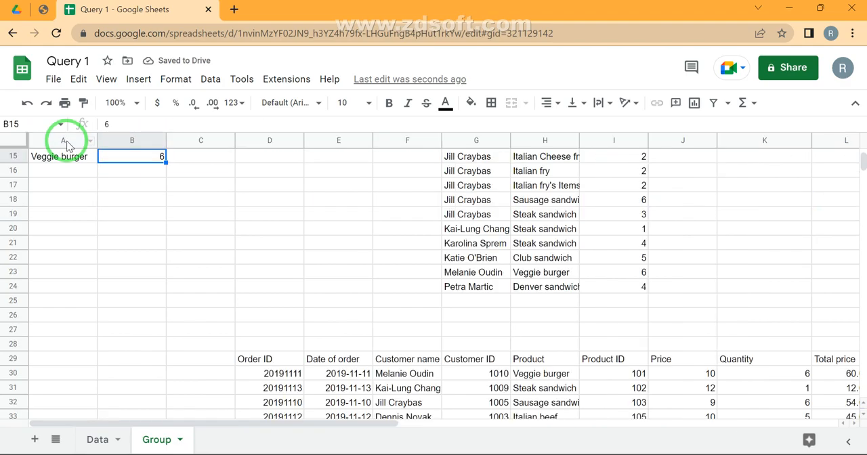
pyautogui.hotkey('ctrl', 'Up')
pyautogui.press('Right')
pyautogui.press('Right')
pyautogui.press('Right')
pyautogui.press('Right')
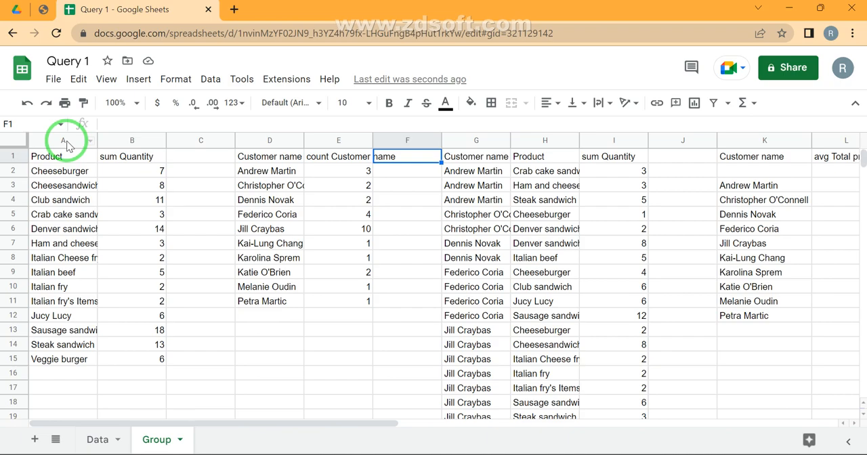
pyautogui.hotkey('ctrl', 'Down')
pyautogui.press('Down')
pyautogui.press('Down')
pyautogui.press('Down')
pyautogui.hotkey('ctrl', 'Right')
pyautogui.press('Left')
pyautogui.hotkey('ctrl', 'Left')
pyautogui.press('Up')
pyautogui.press('Up')
pyautogui.press('Up')
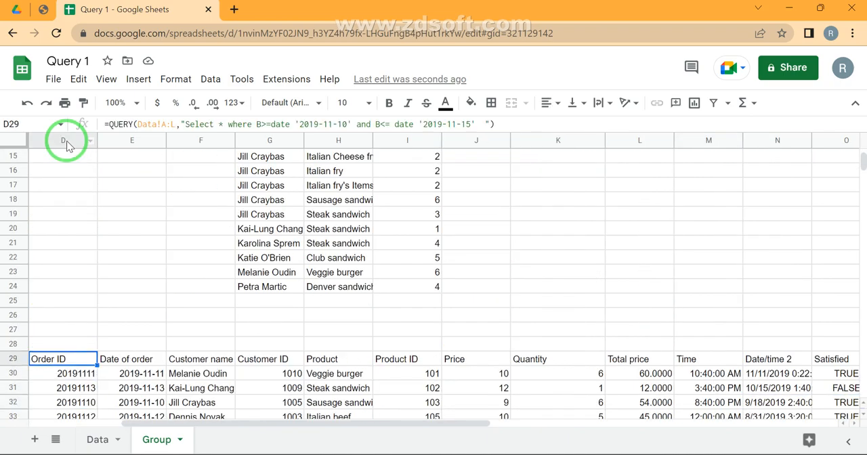
# - Compare the outputs of the date-range, month and year-and-month queries in rows 29 to 42
pyautogui.hotkey('ctrl', 'Down')
pyautogui.hotkey('ctrl', 'Down')
pyautogui.press('Down')
pyautogui.hotkey('ctrl', 'Down')
pyautogui.press('Down')
pyautogui.press('Down')
pyautogui.press('Down')
pyautogui.press('Down')
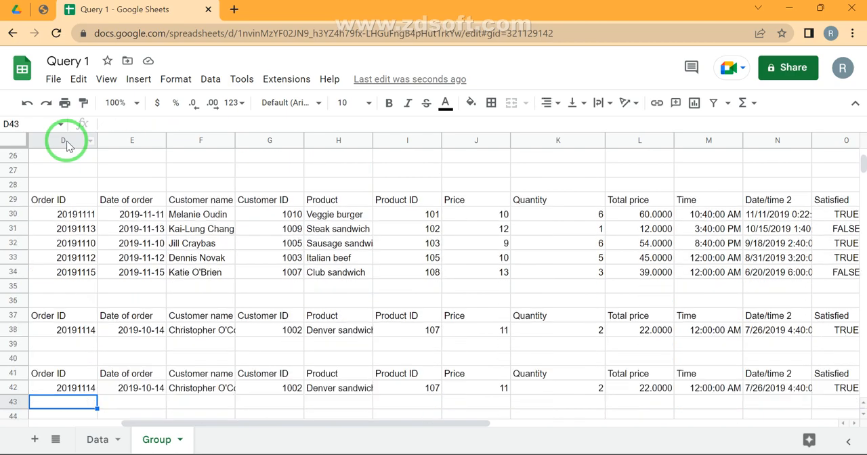
pyautogui.press('Up')
pyautogui.press('Down')
pyautogui.press('Down')
pyautogui.press('Down')
pyautogui.press('Down')
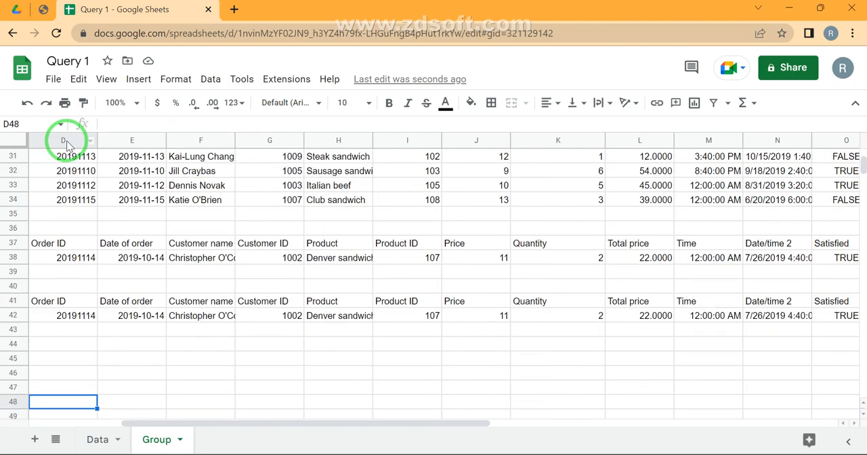
# - Examine the Time column values on the Data sheet, including J7, and return to the Group sheet
pyautogui.click(102, 440)
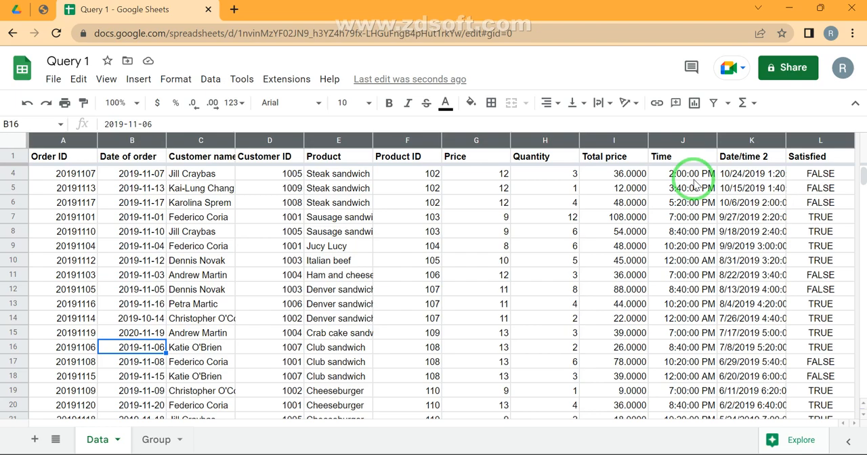
pyautogui.click(151, 441)
pyautogui.click(84, 441)
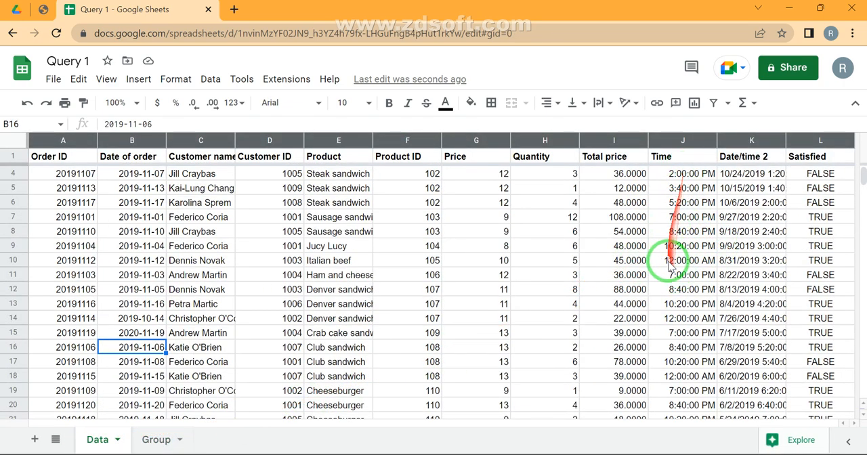
pyautogui.click(686, 218)
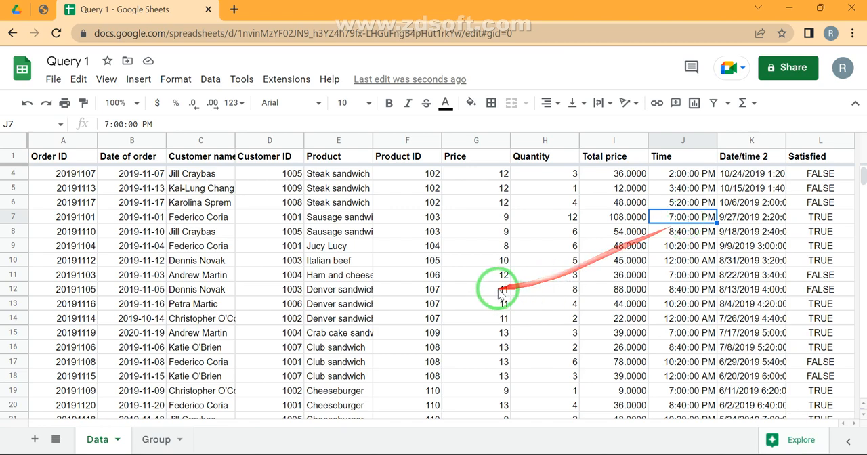
pyautogui.click(145, 440)
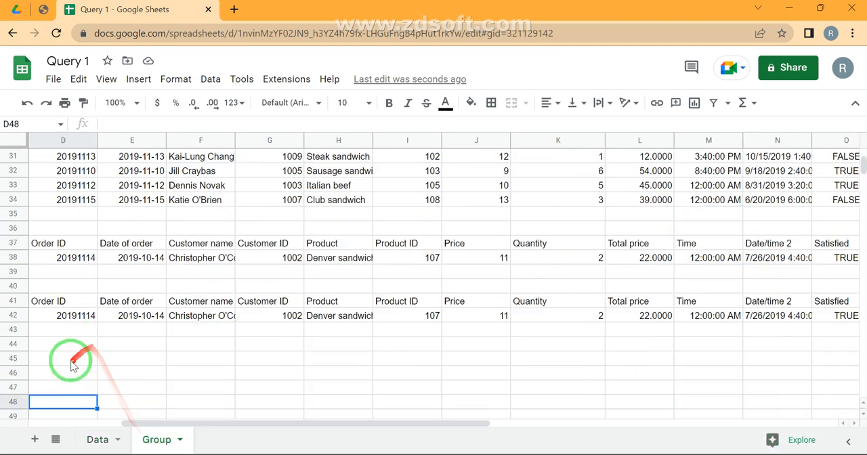
# - Start a QUERY formula in D45 of the Group sheet with Data!A:L as its source range
pyautogui.click(72, 365)
pyautogui.write('=quer')
pyautogui.press('Tab')
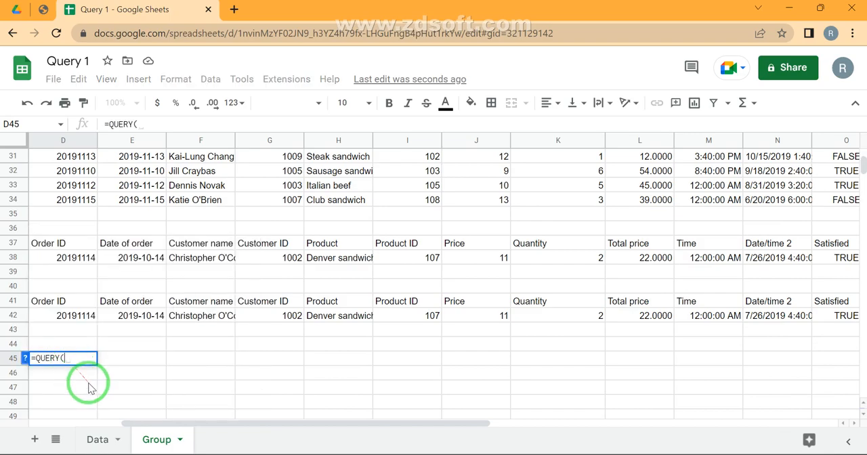
pyautogui.click(94, 440)
pyautogui.hotkey('ctrl', 'Left')
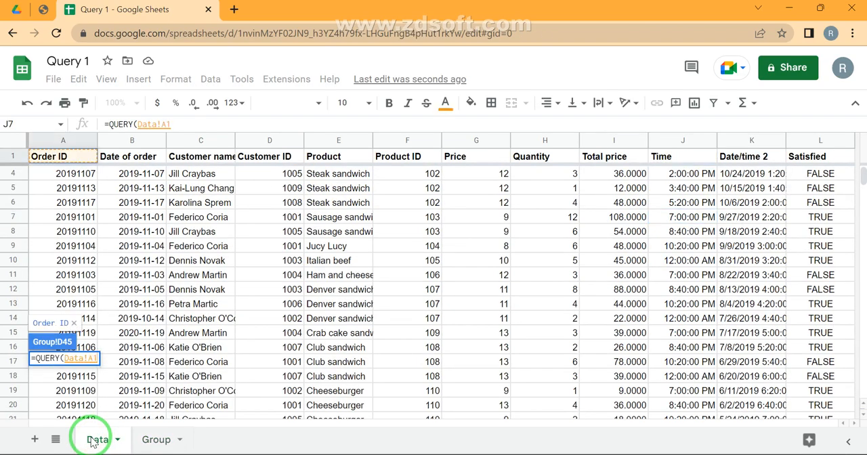
pyautogui.hotkey('ctrl', 'shift', 'Right')
pyautogui.press('BackSpace')
pyautogui.press('Left')
pyautogui.press('Left')
pyautogui.press('BackSpace')
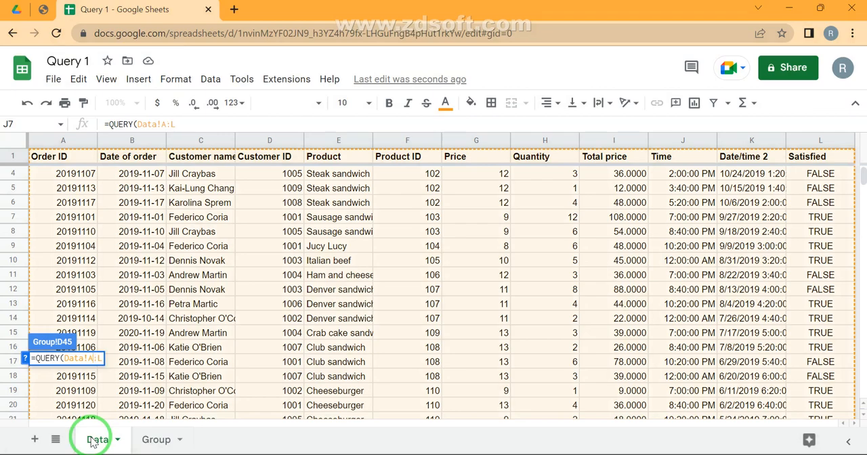
pyautogui.press('End')
pyautogui.write(',"')
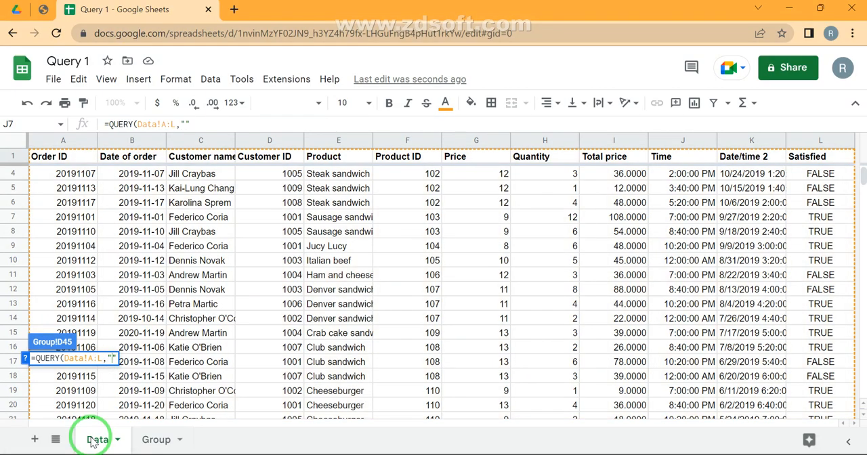
pyautogui.write('Where')
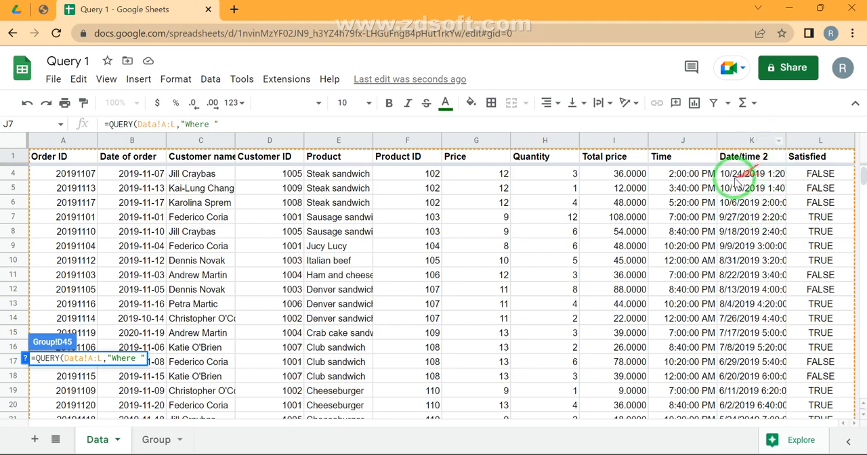
# - Complete the D45 query with the condition "Where Hour(K) > 12"
pyautogui.write('Ho')
pyautogui.press('BackSpace')
pyautogui.write('our(')
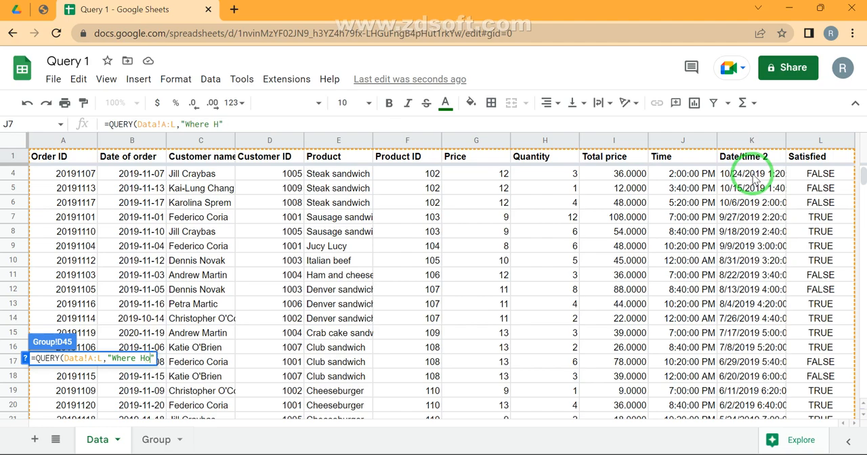
pyautogui.write('K)')
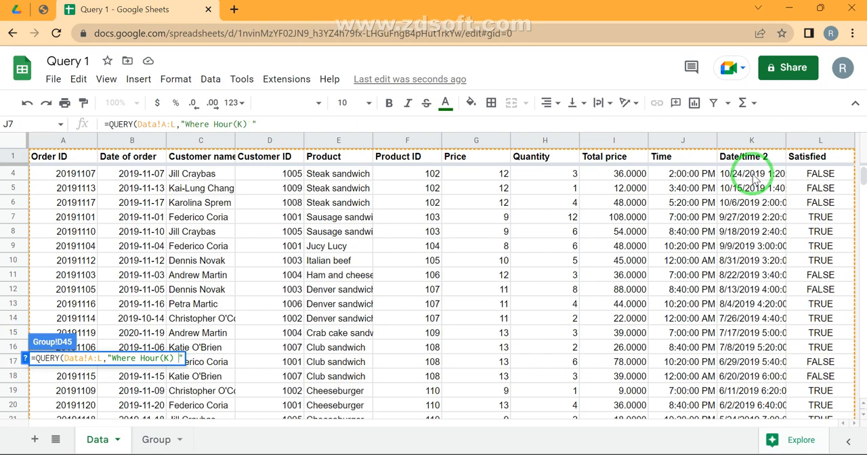
pyautogui.write(' > 12')
pyautogui.press('Return')
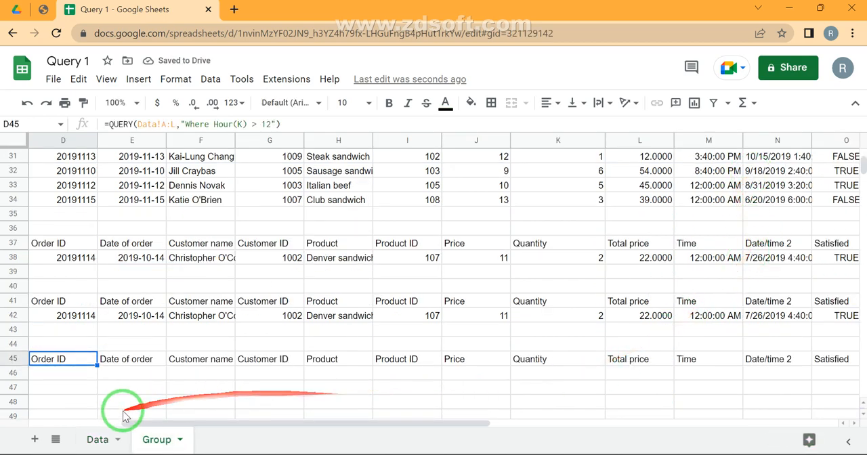
# - Examine the hours of the Date/time 2 values in column K of the Data sheet, up to K3
pyautogui.click(90, 438)
pyautogui.click(752, 189)
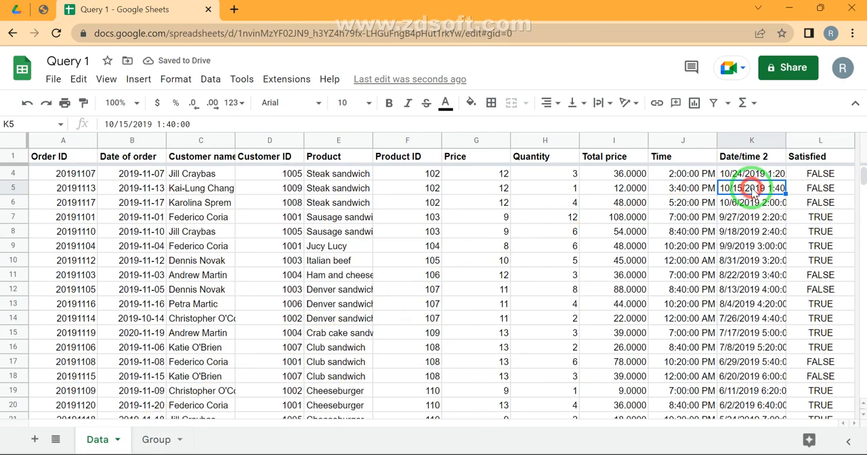
pyautogui.press('Down')
pyautogui.press('Down')
pyautogui.press('Down')
pyautogui.press('Down')
pyautogui.press('Down')
pyautogui.press('Down')
pyautogui.press('Down')
pyautogui.press('Down')
pyautogui.press('Down')
pyautogui.press('Down')
pyautogui.press('Down')
pyautogui.press('Down')
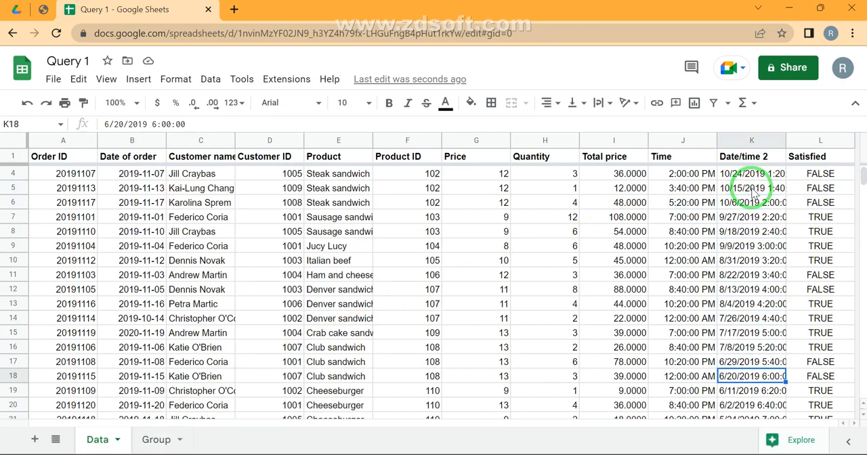
pyautogui.press('Down')
pyautogui.press('Down')
pyautogui.press('Down')
pyautogui.press('Down')
pyautogui.press('Down')
pyautogui.press('Down')
pyautogui.press('Down')
pyautogui.press('Down')
pyautogui.press('Down')
pyautogui.press('Down')
pyautogui.press('Down')
pyautogui.press('Down')
pyautogui.press('Down')
pyautogui.press('Up')
pyautogui.press('Up')
pyautogui.press('Up')
pyautogui.press('Up')
pyautogui.press('Up')
pyautogui.press('Up')
pyautogui.press('Up')
pyautogui.press('Up')
pyautogui.press('Up')
pyautogui.press('Up')
pyautogui.press('Up')
pyautogui.press('Up')
pyautogui.press('Up')
pyautogui.press('Up')
pyautogui.press('Up')
pyautogui.press('Up')
pyautogui.press('Up')
pyautogui.press('Up')
pyautogui.press('Up')
pyautogui.press('Up')
pyautogui.press('Down')
pyautogui.press('Down')
pyautogui.press('Down')
pyautogui.doubleClick(753, 189)
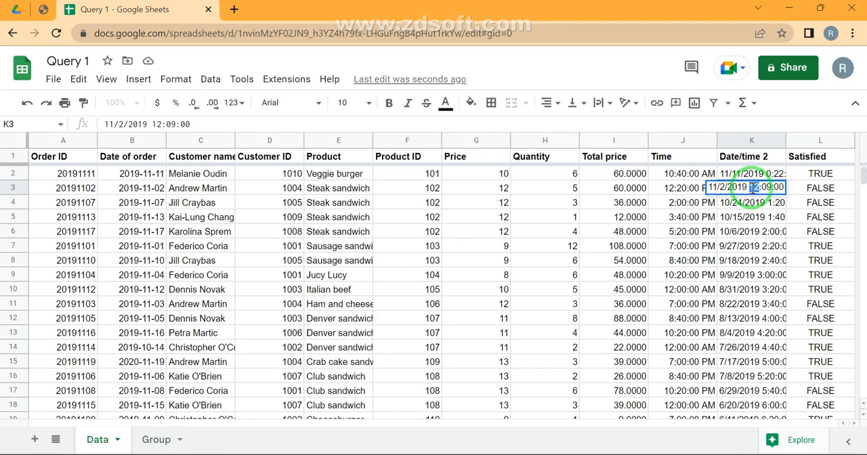
pyautogui.press('Escape')
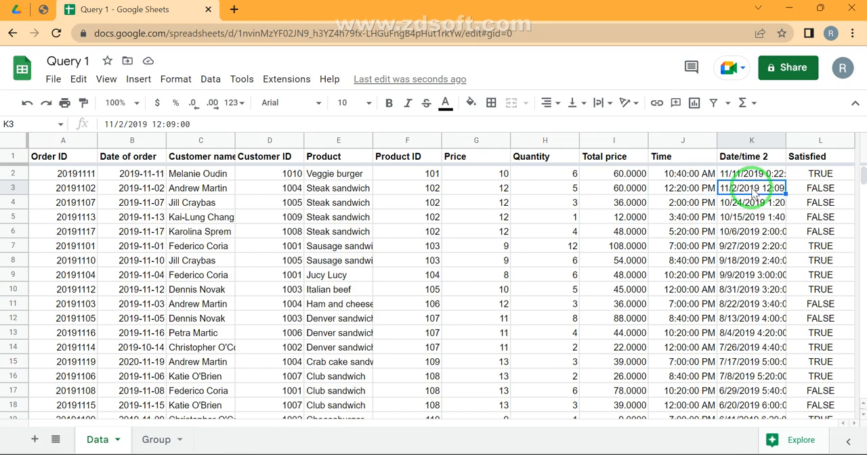
# - Change the D45 query's condition on the Group sheet to Hour(K) >= 12
pyautogui.doubleClick(150, 435)
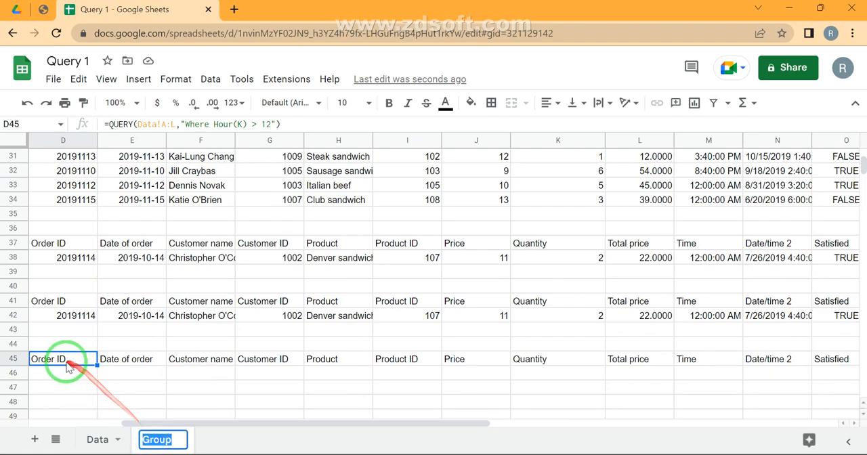
pyautogui.click(78, 380)
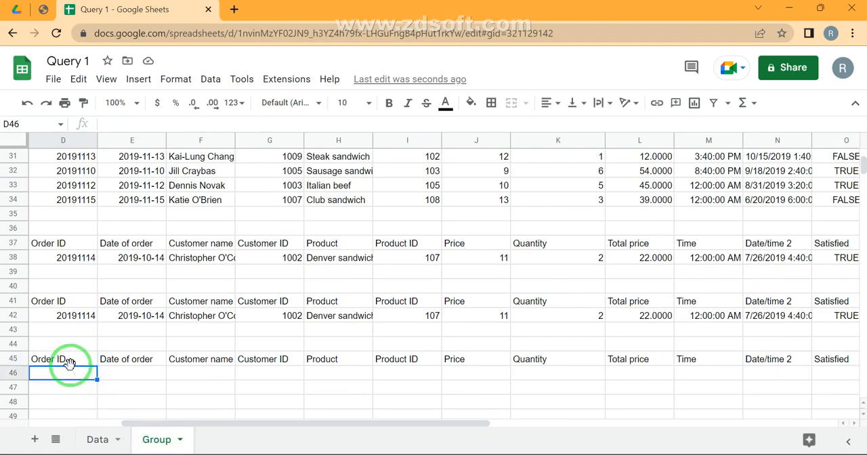
pyautogui.click(64, 357)
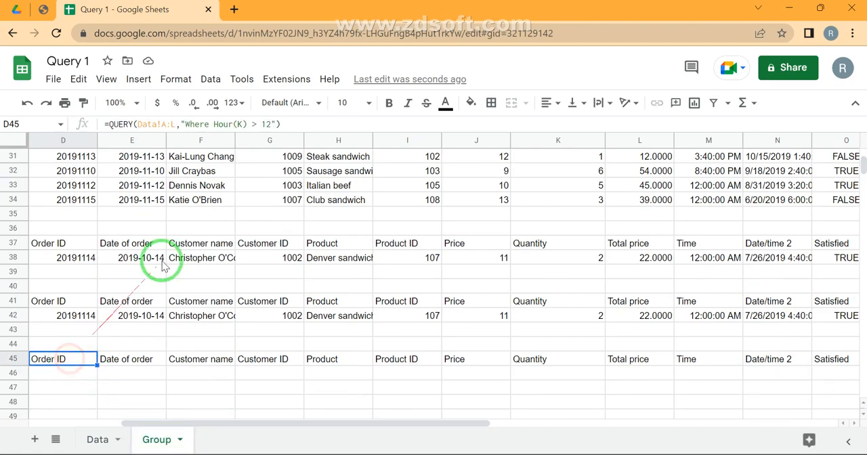
pyautogui.click(272, 123)
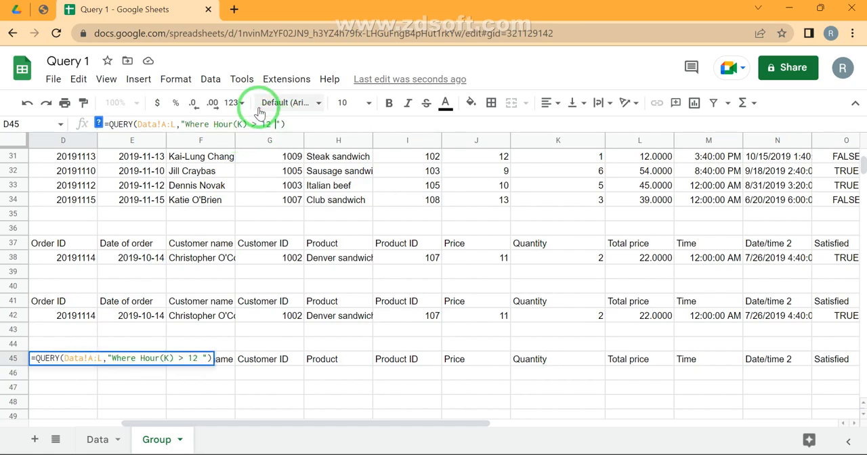
pyautogui.doubleClick(219, 125)
pyautogui.click(217, 125)
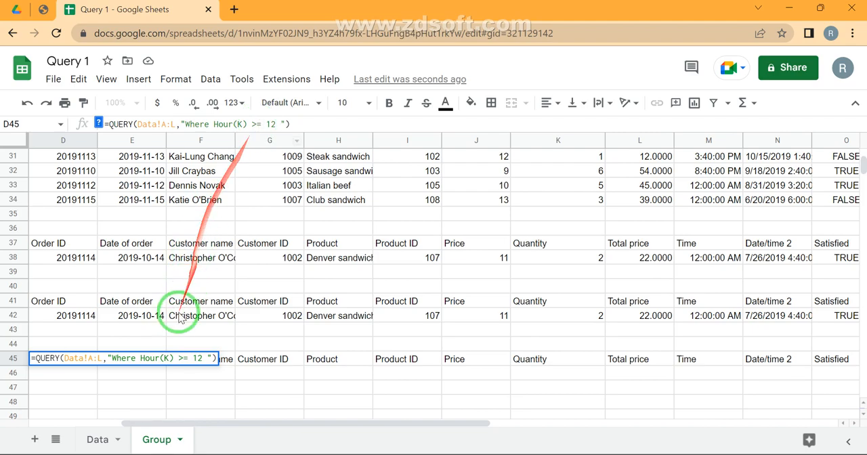
pyautogui.press('Return')
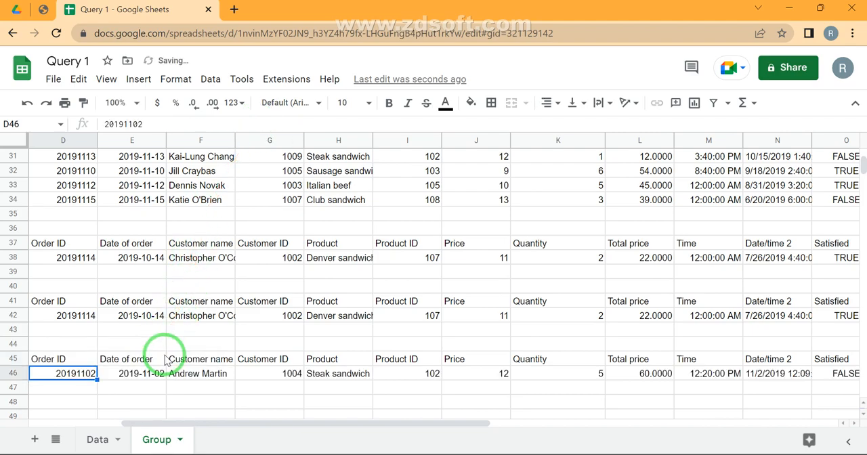
# - Check the Date/time 2 value in N46 against the hour condition of the D45 query
pyautogui.click(790, 375)
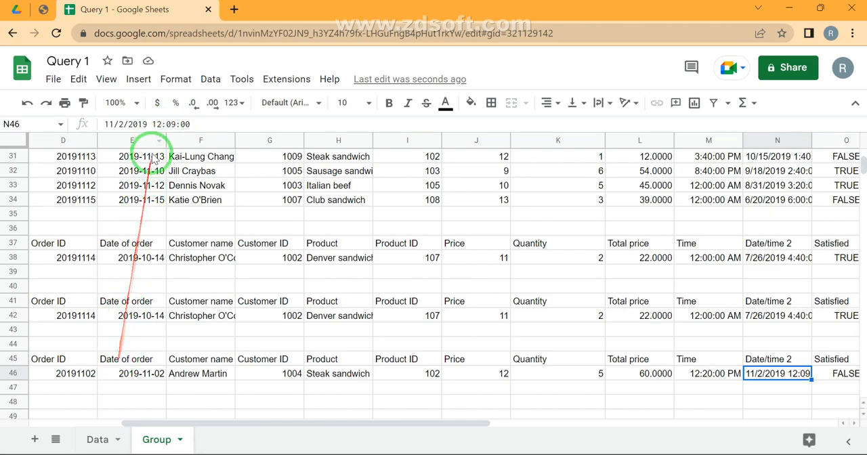
pyautogui.click(67, 363)
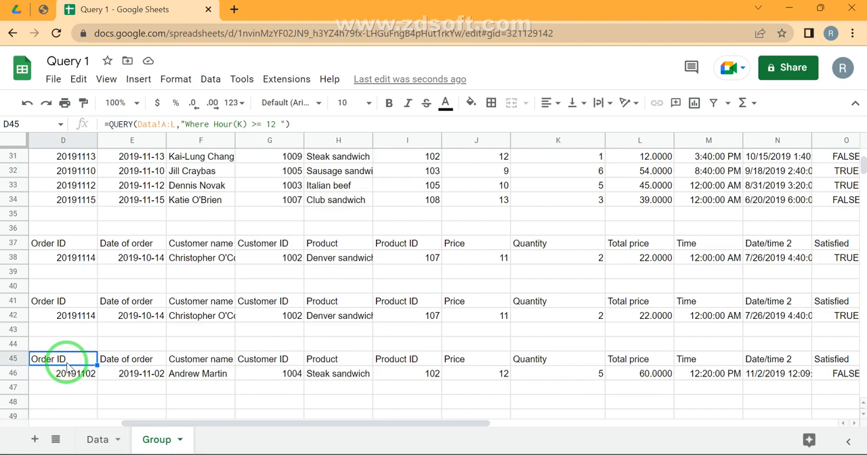
pyautogui.click(273, 126)
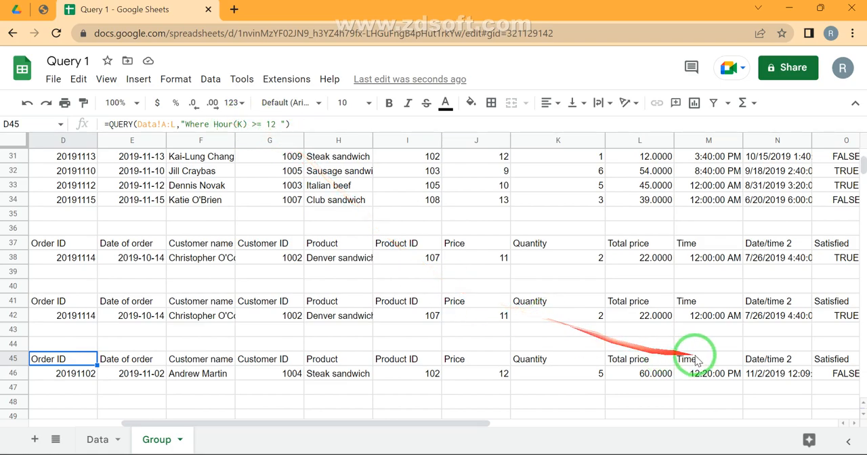
# - Set the time part of the Date/time 2 value in K5 of the Data sheet to 13:40:00
pyautogui.click(102, 439)
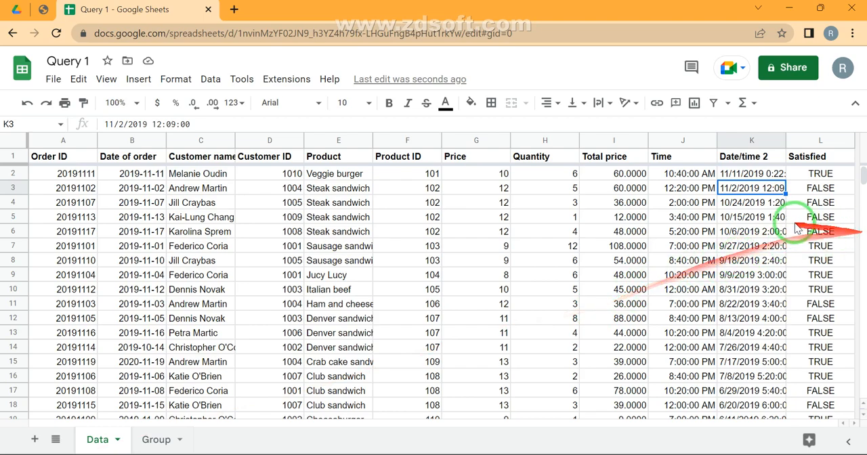
pyautogui.doubleClick(767, 222)
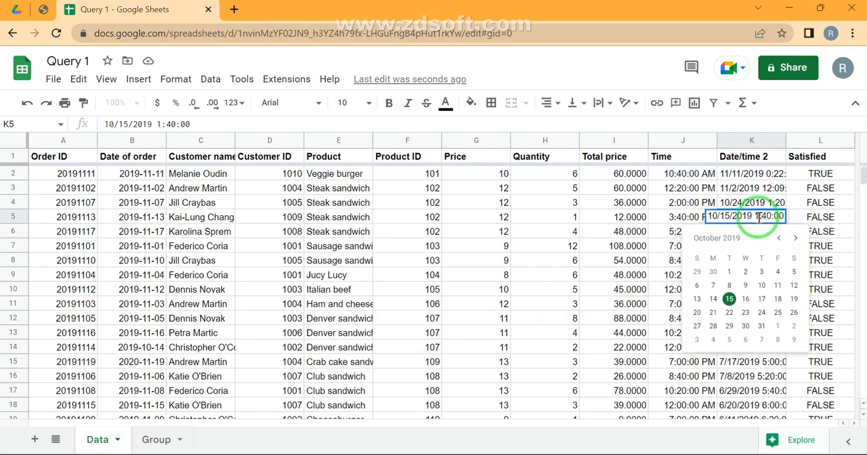
pyautogui.write('3')
pyautogui.press('Return')
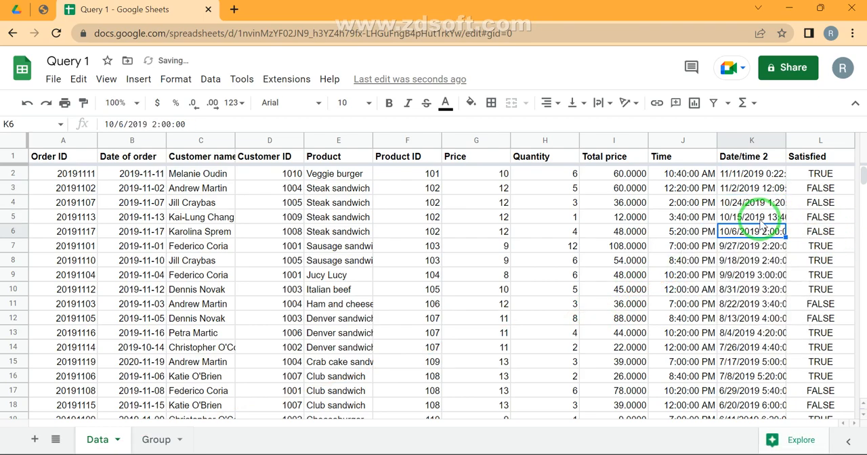
# - Extend the D45 query on the Group sheet with a second condition, and Minute(K) > a minute threshold
pyautogui.click(163, 438)
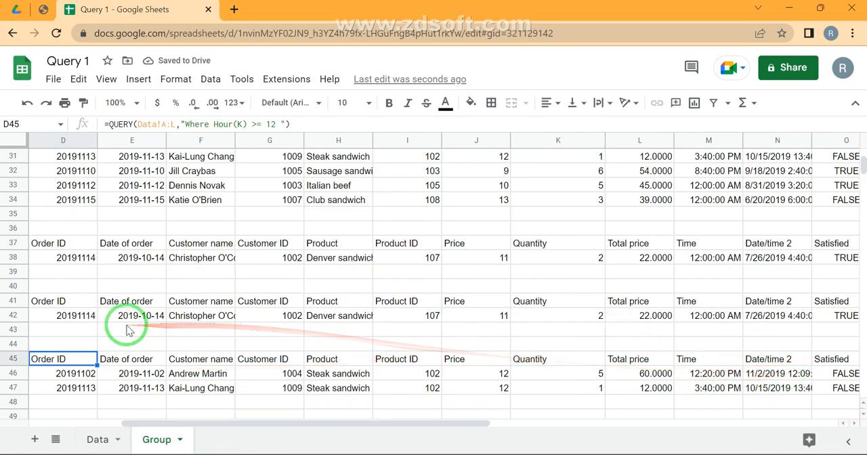
pyautogui.click(279, 124)
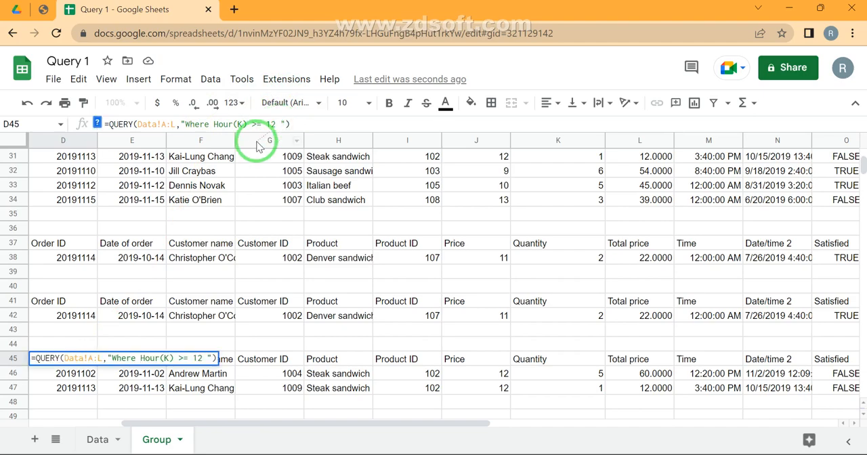
pyautogui.click(204, 357)
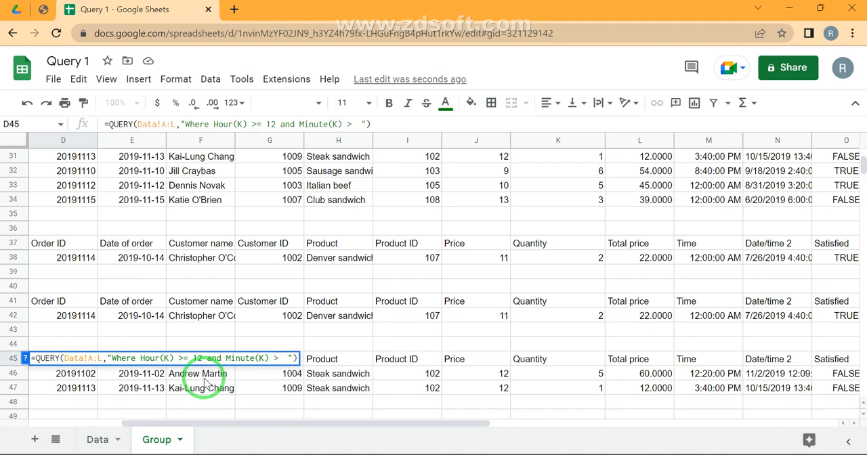
pyautogui.press('Return')
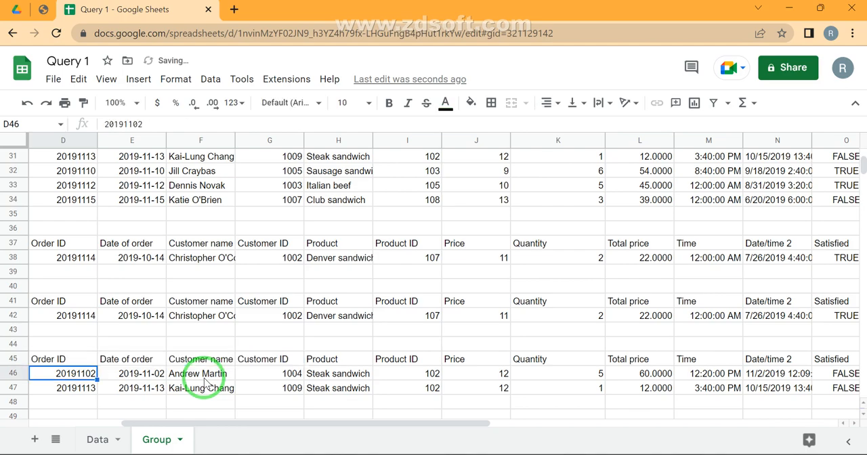
# - Inspect the time and Date/time 2 values in row 46 of the D45 query's output
pyautogui.press('Right')
pyautogui.press('Right')
pyautogui.press('Right')
pyautogui.press('Right')
pyautogui.press('Right')
pyautogui.press('Right')
pyautogui.press('Right')
pyautogui.press('Right')
pyautogui.press('Right')
pyautogui.press('Right')
pyautogui.press('Right')
pyautogui.press('Left')
pyautogui.press('Left')
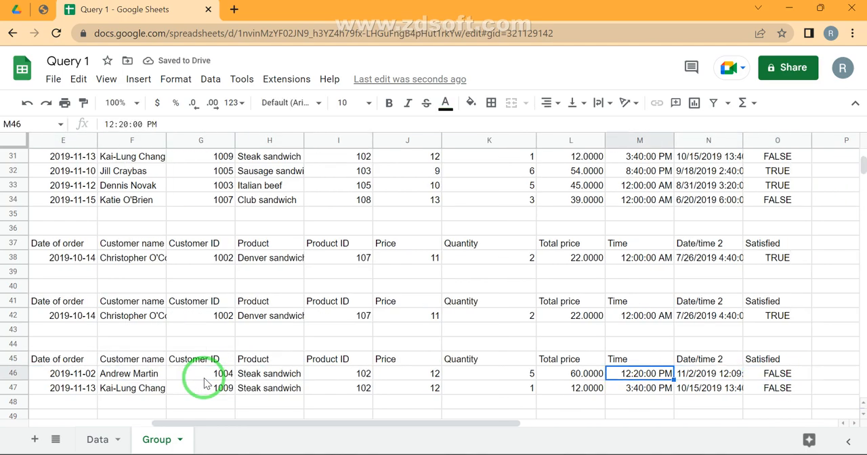
pyautogui.press('Right')
# - Set the time part of the Date/time 2 value in K3 of the Data sheet to 12:04:00 and check the D45 query's output
pyautogui.click(103, 436)
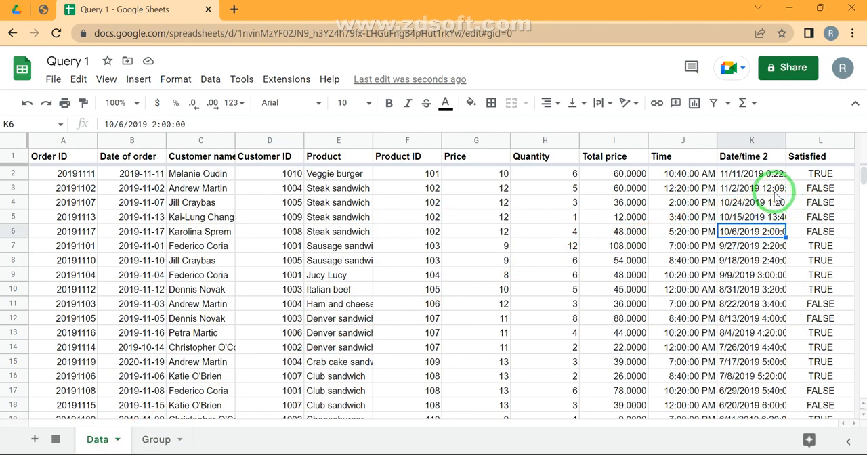
pyautogui.doubleClick(775, 193)
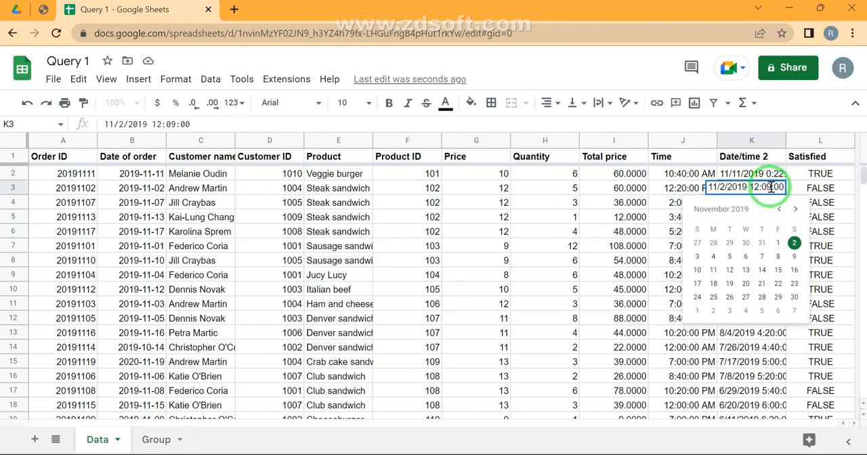
pyautogui.press('BackSpace')
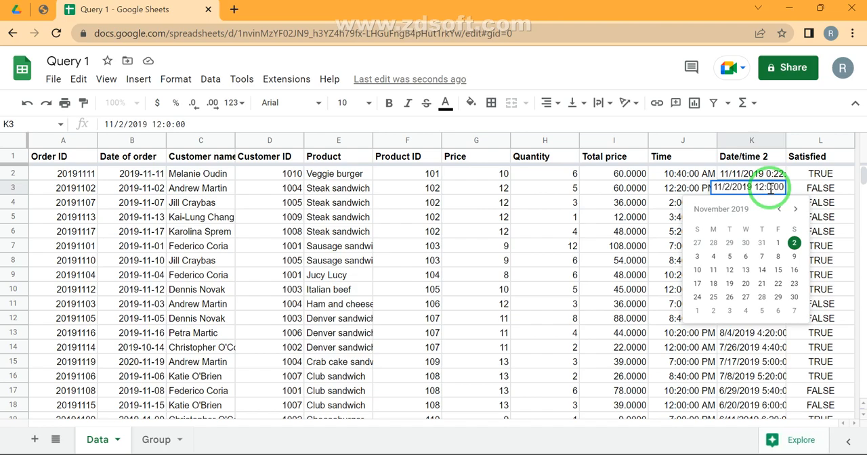
pyautogui.write('4')
pyautogui.press('Return')
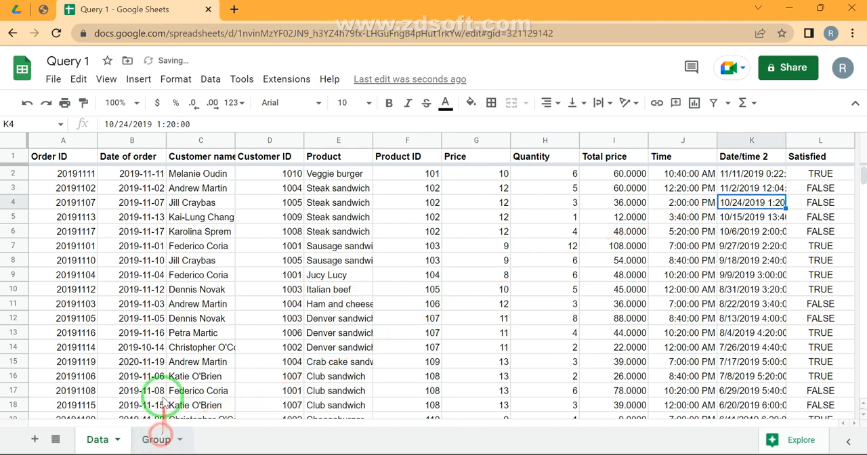
pyautogui.click(169, 438)
pyautogui.click(250, 364)
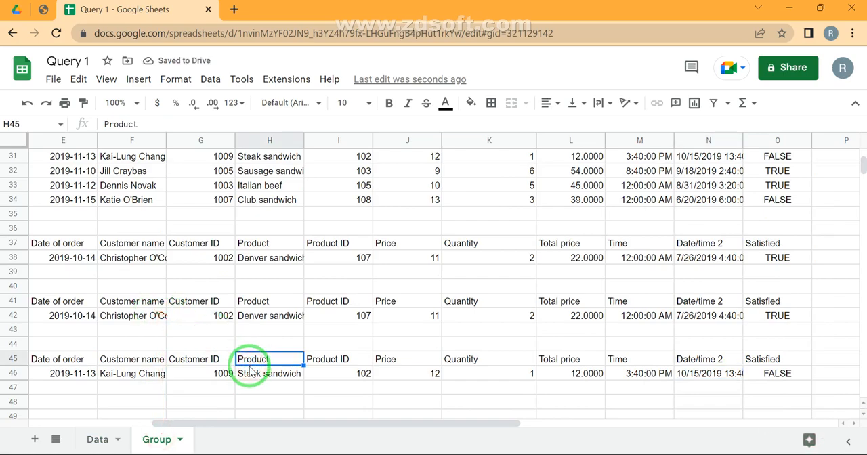
pyautogui.press('Home')
pyautogui.click(250, 364)
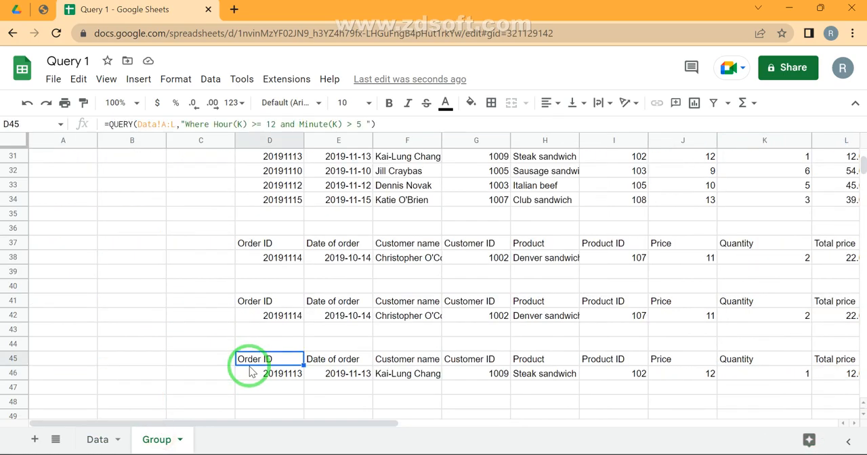
# - Set the time part of the Date/time 2 value in K3 of the Data sheet to 12:05:00
pyautogui.click(98, 440)
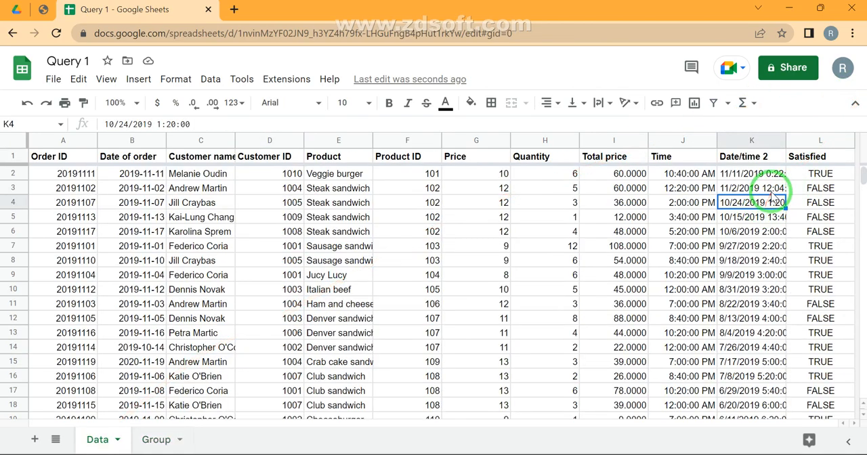
pyautogui.click(772, 189)
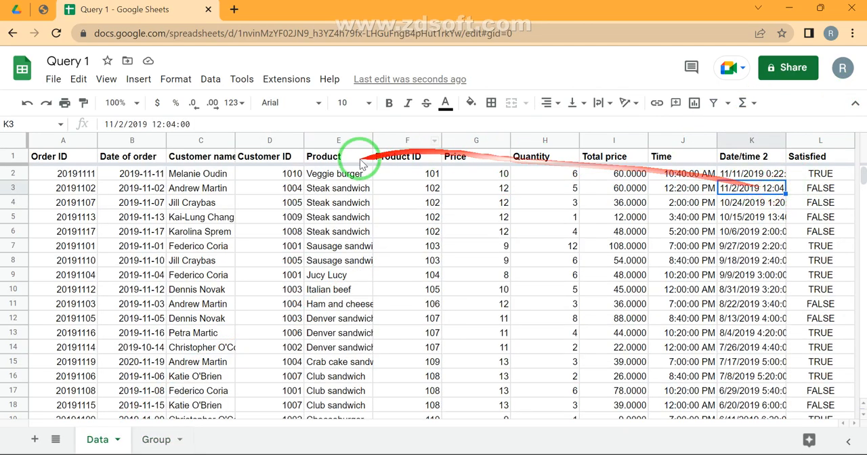
pyautogui.click(177, 124)
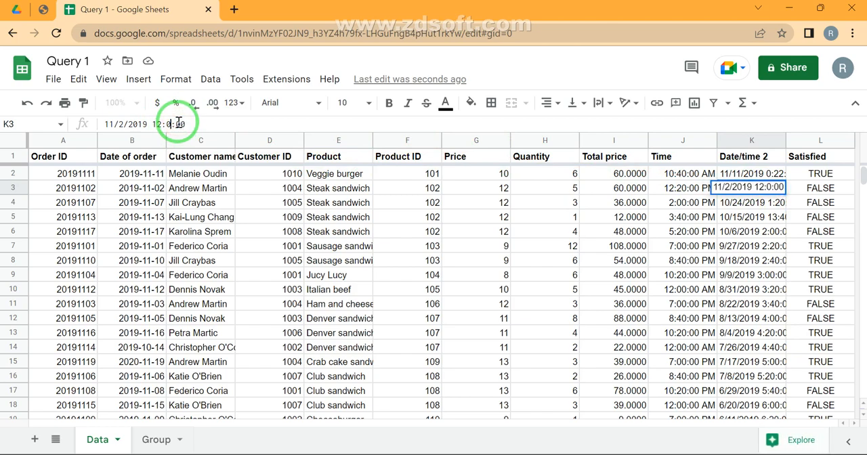
pyautogui.press('Return')
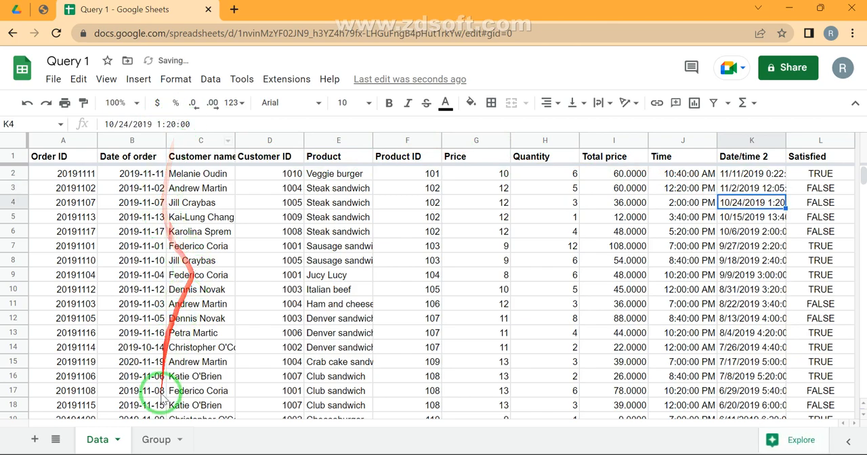
# - Change the minute condition of the D45 query on the Group sheet to Minute(K) >= 5 and check the Date/time 2 value in N46
pyautogui.click(154, 440)
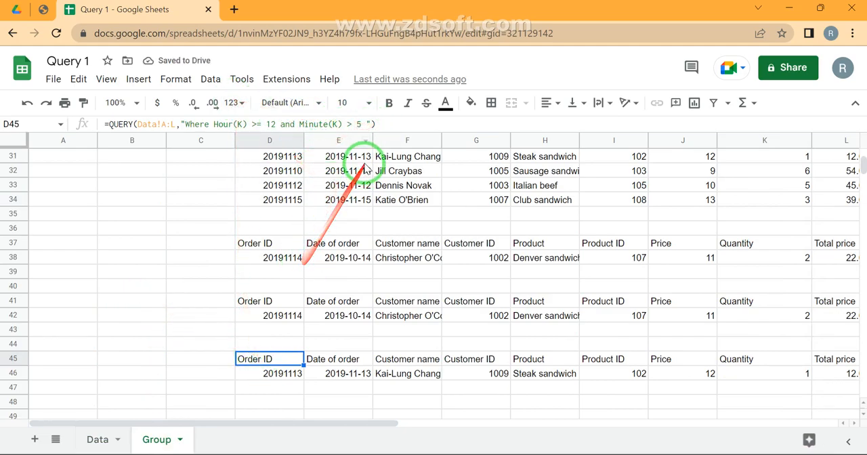
pyautogui.click(353, 123)
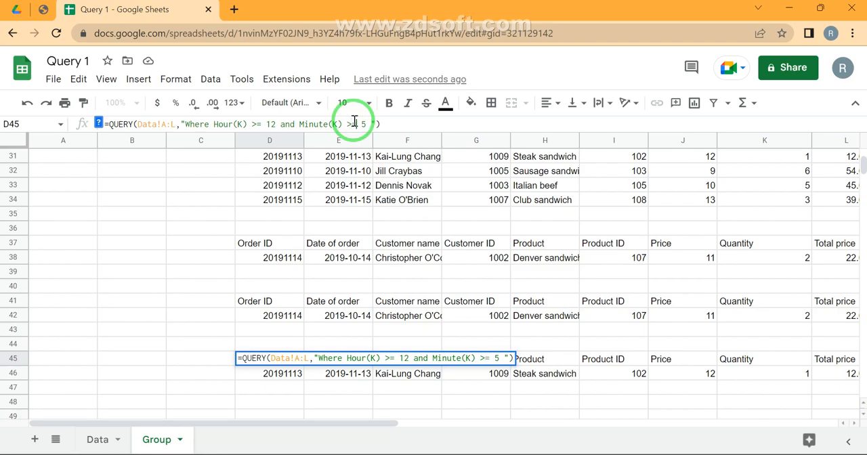
pyautogui.press('Return')
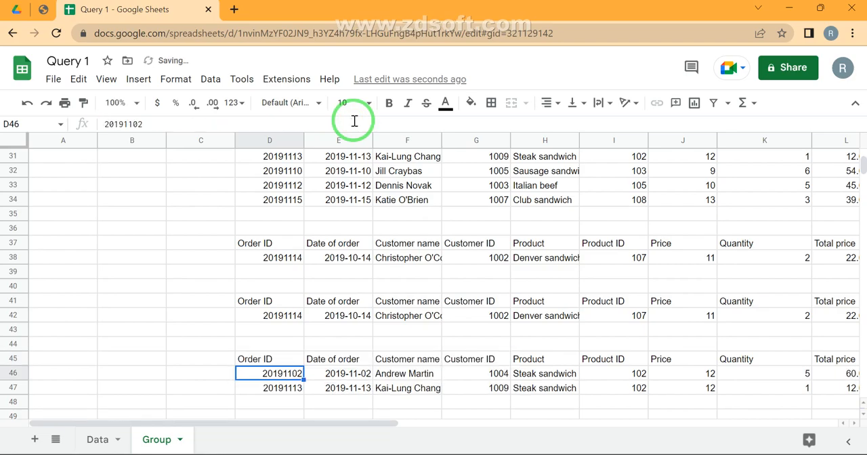
pyautogui.hotkey('ctrl', 'Right')
pyautogui.press('Left')
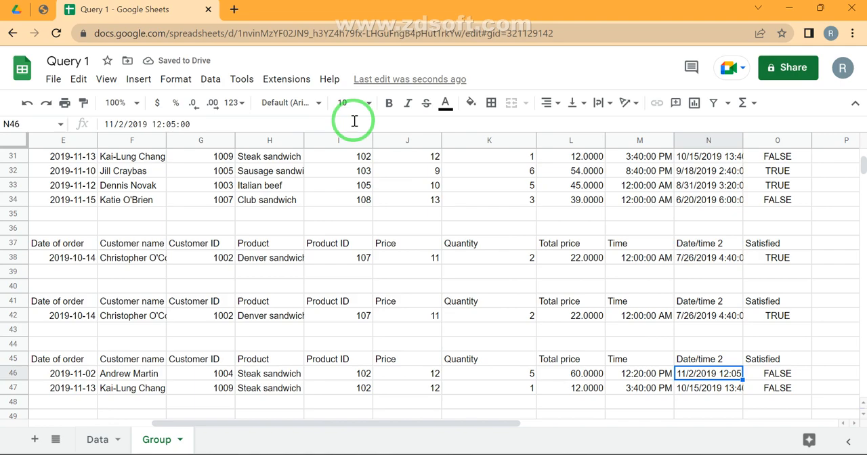
pyautogui.hotkey('ctrl', 'Left')
pyautogui.press('Up')
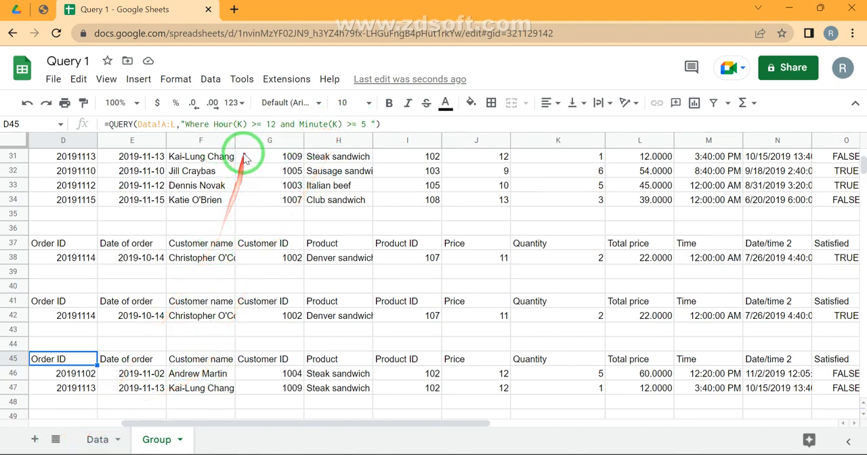
# - Point the minute condition of the D45 query at the Time column with Minute(J) and adjust its threshold
pyautogui.click(97, 442)
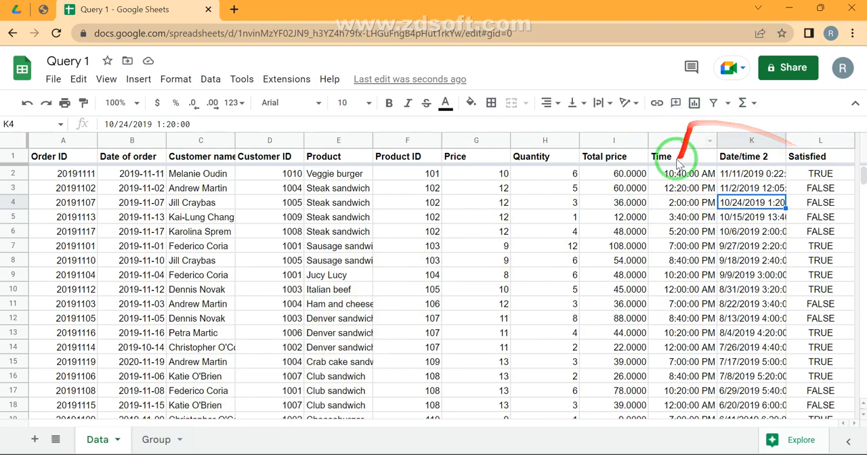
pyautogui.click(161, 444)
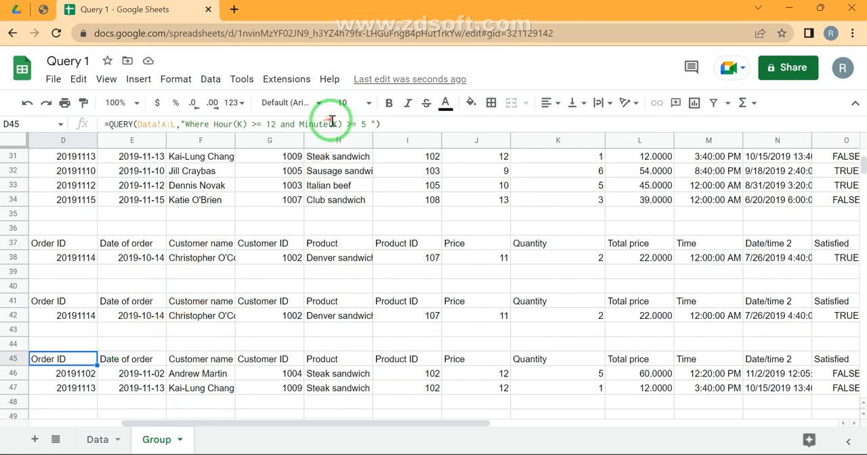
pyautogui.click(336, 122)
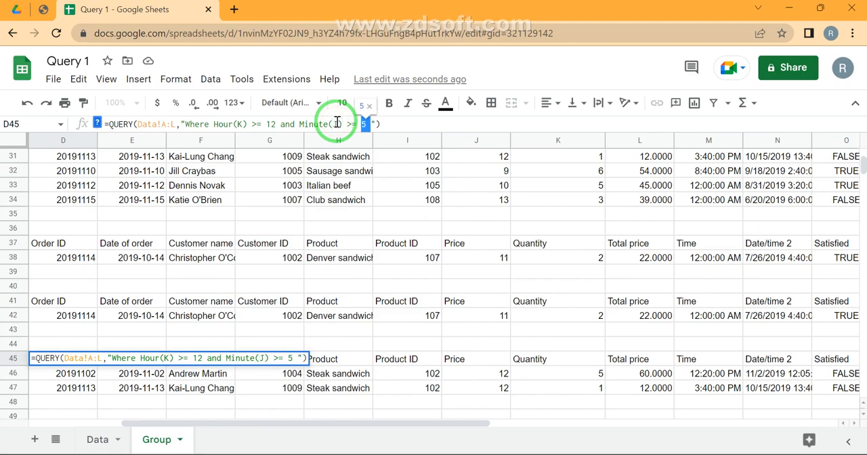
pyautogui.press('Return')
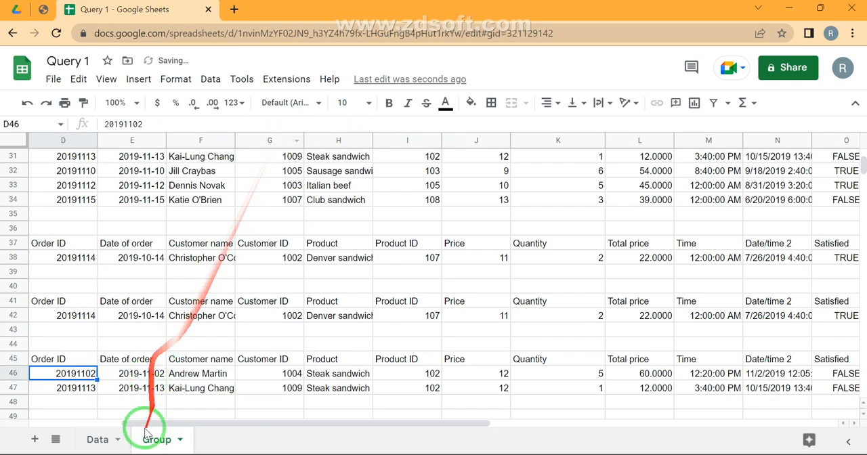
# - Set the Time value in J5 of the Data sheet to 3:15:00 PM and check the D45 query's output
pyautogui.click(118, 439)
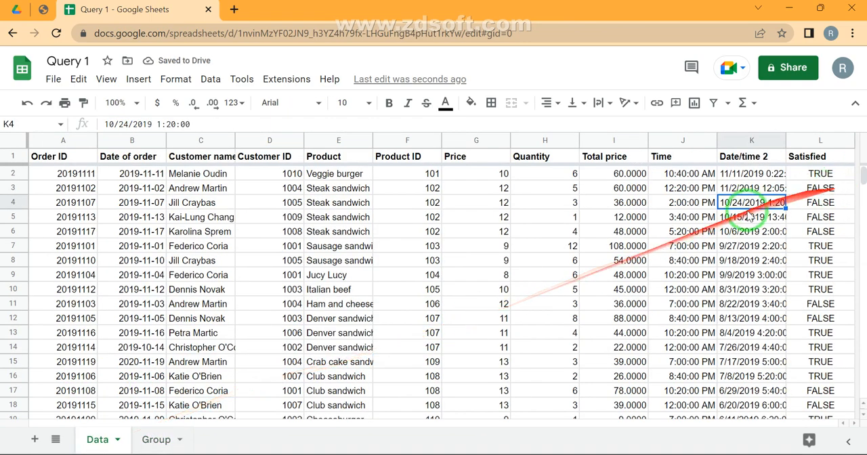
pyautogui.click(687, 202)
pyautogui.doubleClick(687, 202)
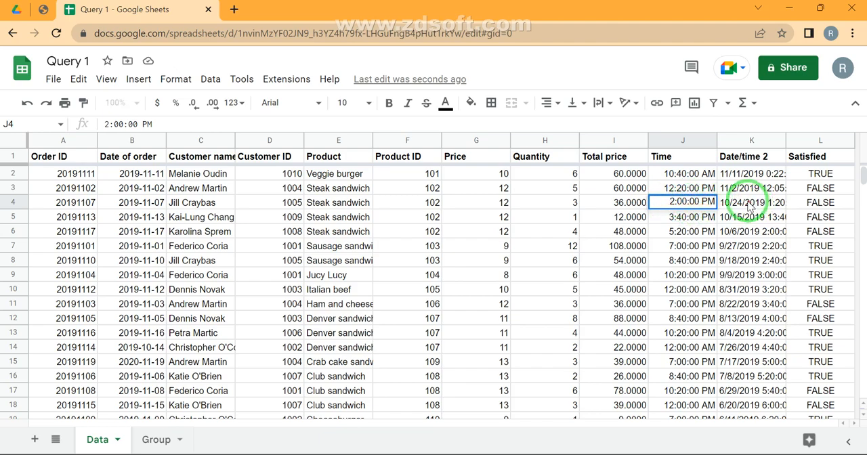
pyautogui.click(694, 216)
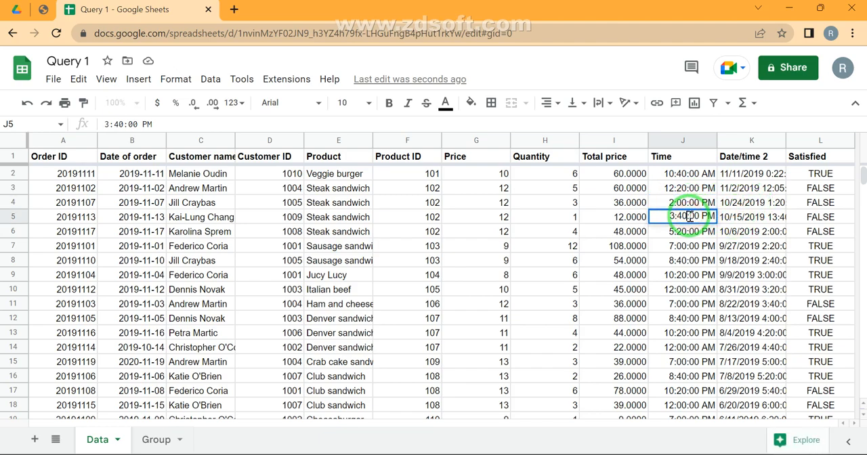
pyautogui.write('5')
pyautogui.press('Return')
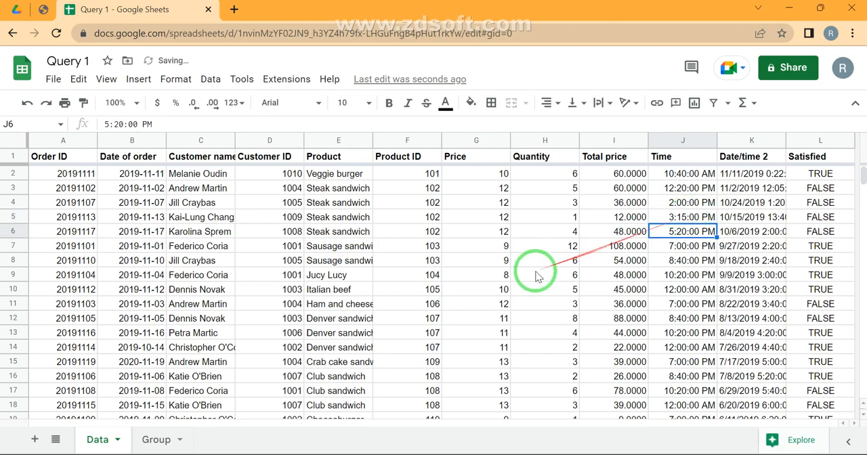
pyautogui.click(144, 439)
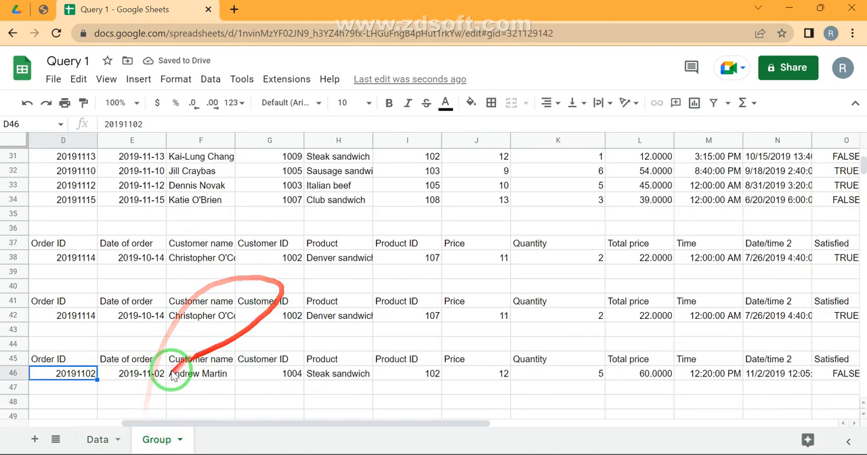
pyautogui.click(134, 384)
pyautogui.press('Down')
pyautogui.press('Down')
pyautogui.press('Down')
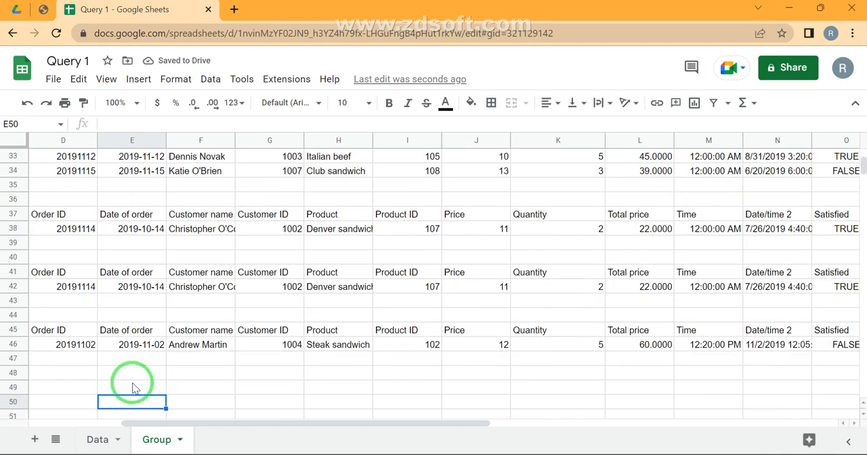
pyautogui.press('Left')
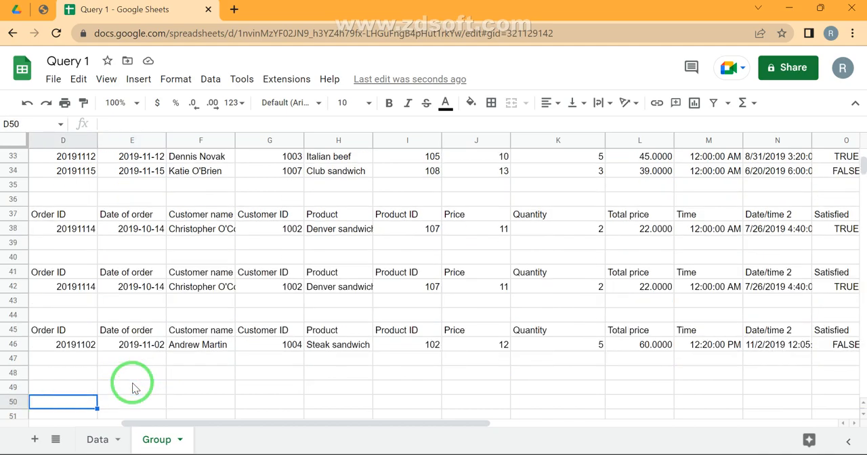
# - Start a QUERY formula in N1 of the Group sheet with columns A:L of the Data sheet as its range
pyautogui.scroll(5, 189, 206)
pyautogui.scroll(3, 188, 206)
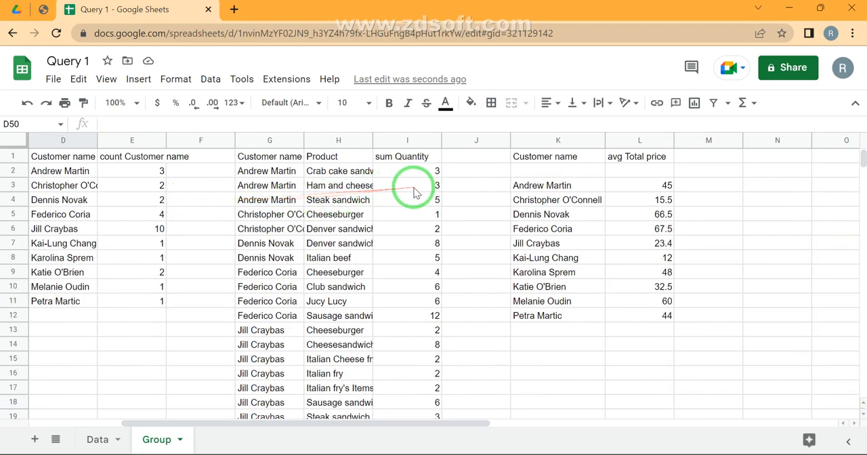
pyautogui.hscroll(-3, 414, 193)
pyautogui.hscroll(10, 415, 193)
pyautogui.hscroll(-5, 414, 192)
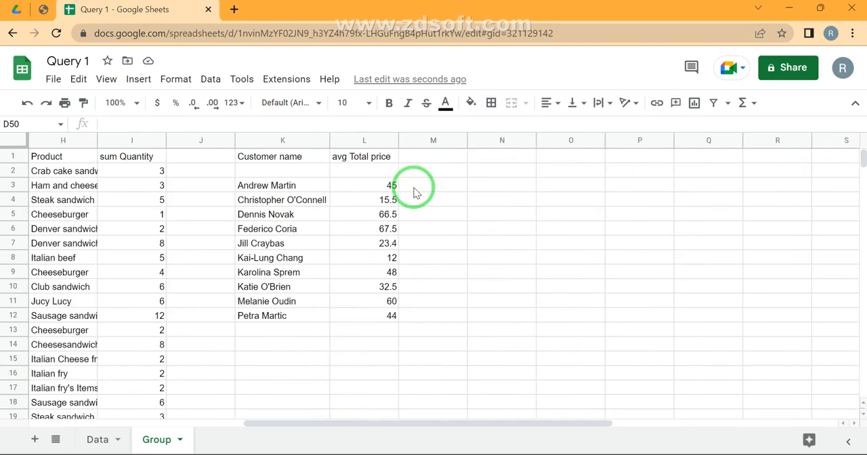
pyautogui.click(496, 157)
pyautogui.click(96, 438)
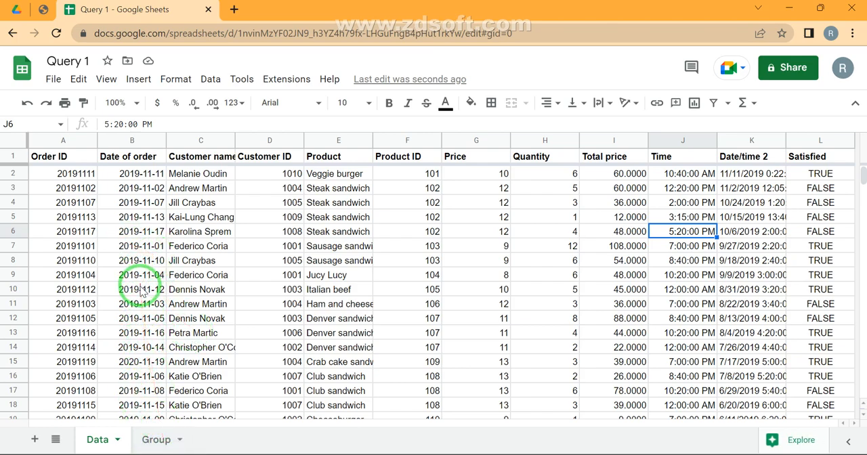
pyautogui.click(151, 441)
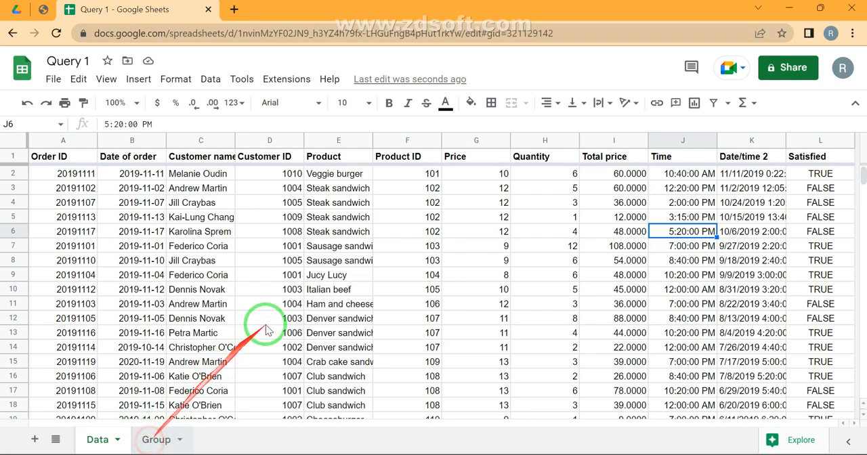
pyautogui.write('=qu')
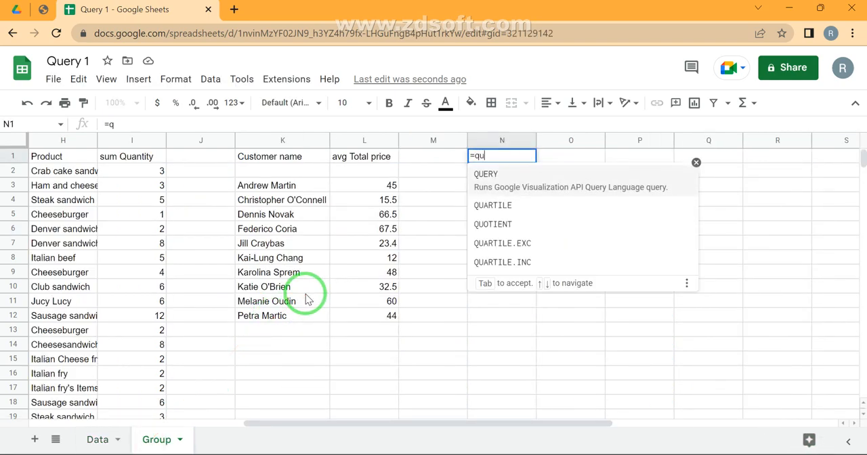
pyautogui.press('Tab')
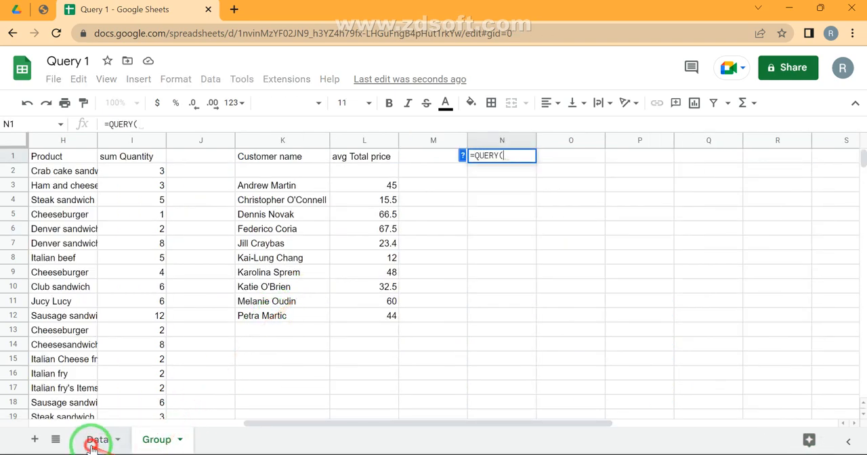
pyautogui.click(95, 440)
pyautogui.click(83, 155)
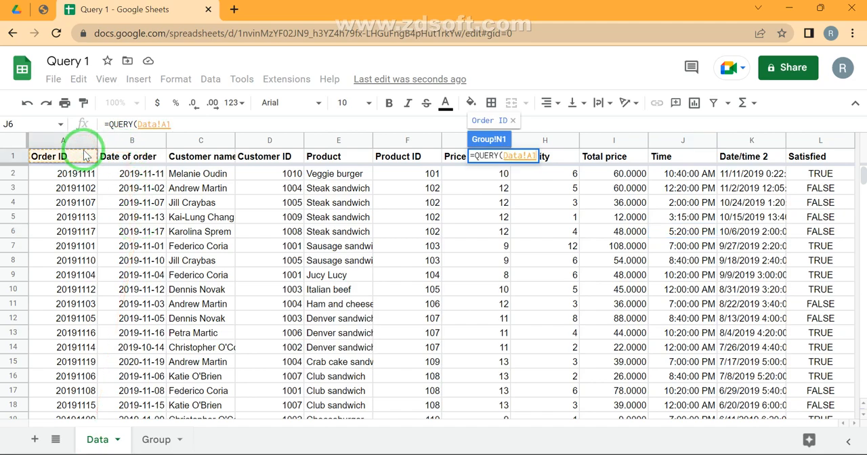
pyautogui.hotkey('ctrl', 'shift', 'Right')
pyautogui.hotkey('ctrl', 'shift', 'Down')
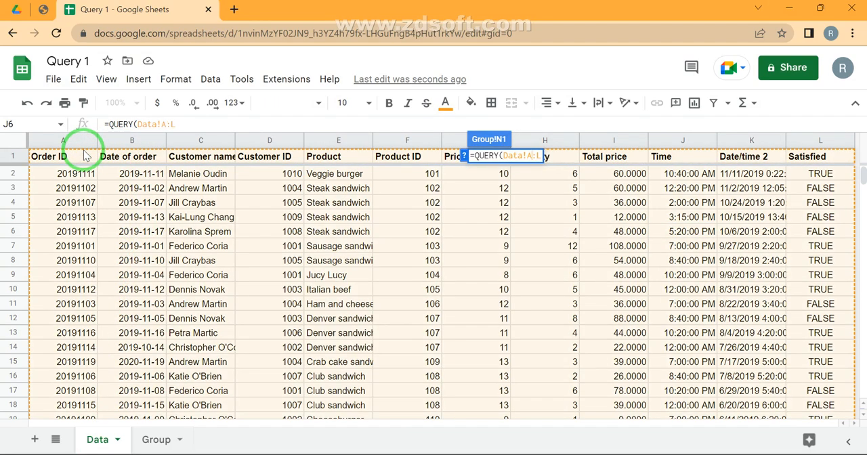
# - Write the query as Select * with the condition Where B>= date '2019-11-10'
pyautogui.write(',""')
pyautogui.write('Select ')
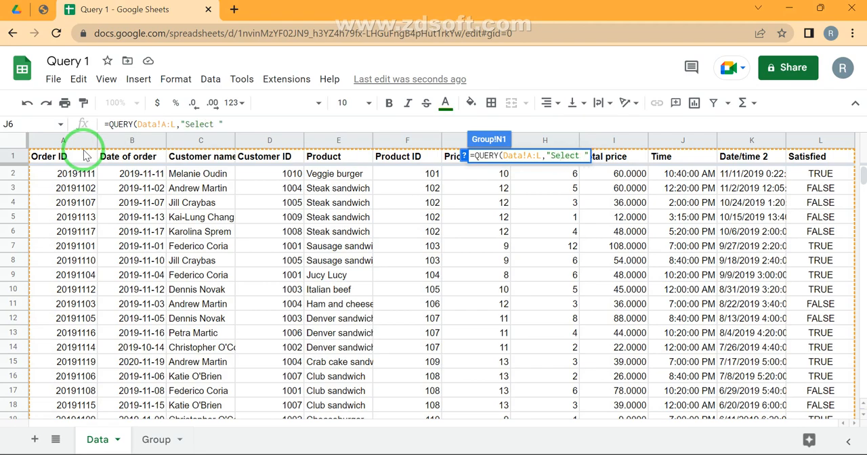
pyautogui.write('* Where ')
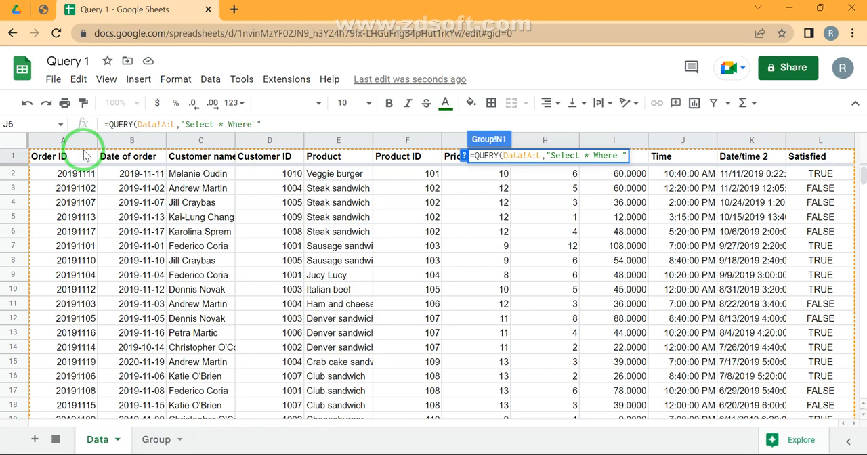
pyautogui.write('B>= date')
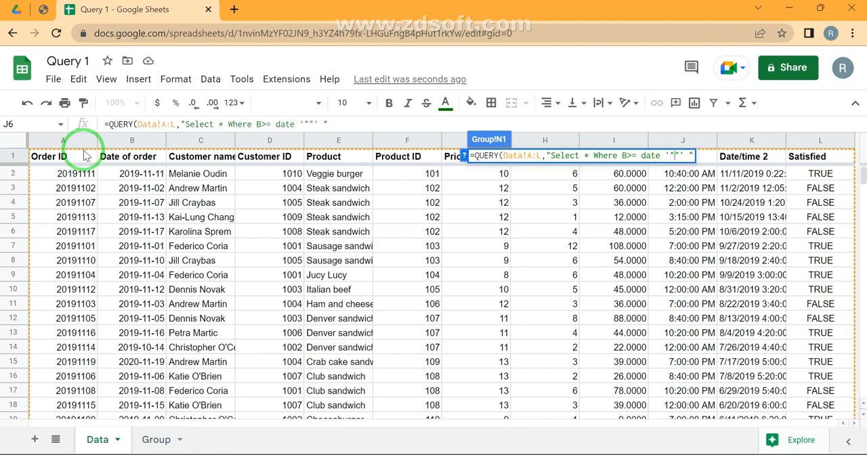
pyautogui.write('&&')
pyautogui.press('BackSpace')
pyautogui.press('BackSpace')
pyautogui.press('BackSpace')
pyautogui.write('2019-11-10')
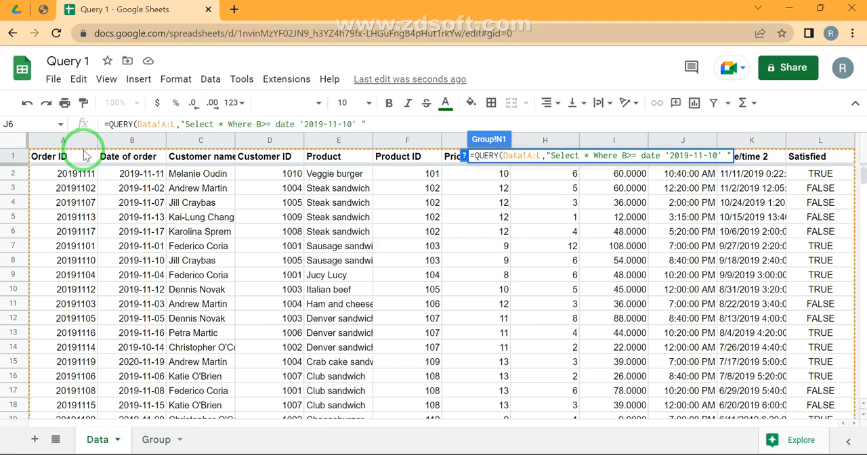
# - Add the upper limit and B<= date '2019-11-15' to the N1 query's condition and enter the formula
pyautogui.write('nd B ')
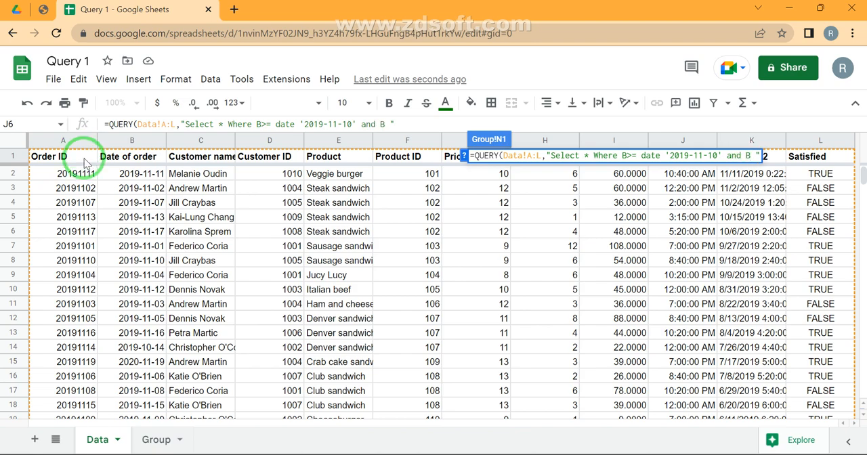
pyautogui.write('<= date ')
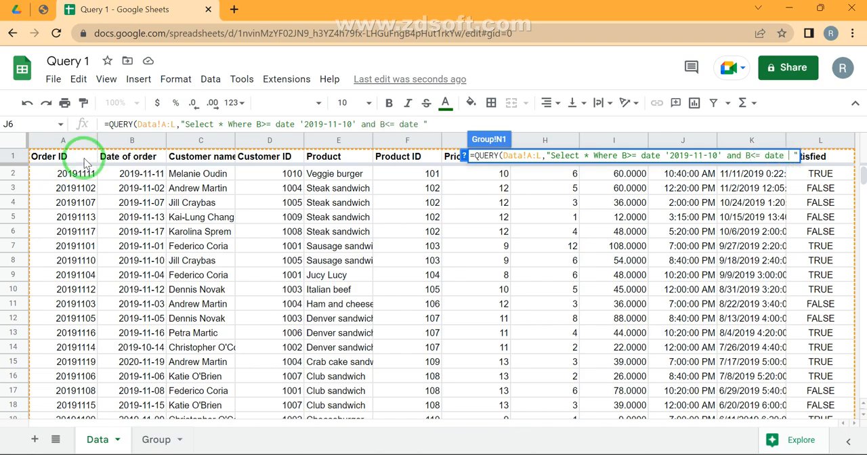
pyautogui.write('\'""')
pyautogui.press('BackSpace')
pyautogui.press('BackSpace')
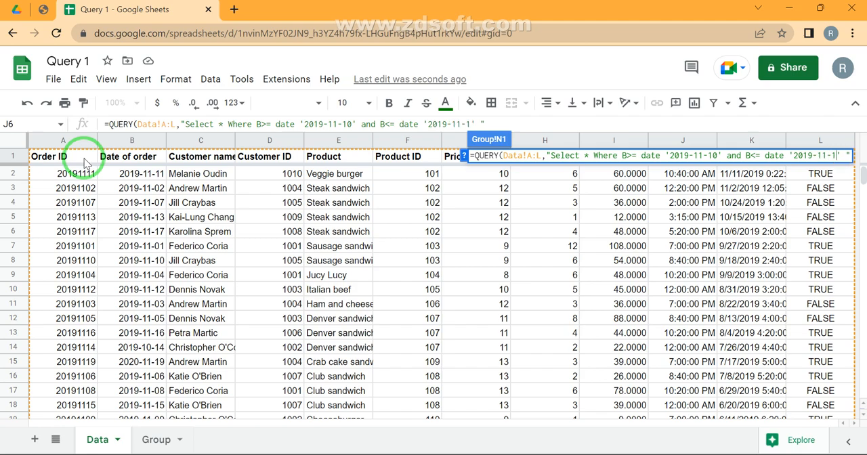
pyautogui.press('Return')
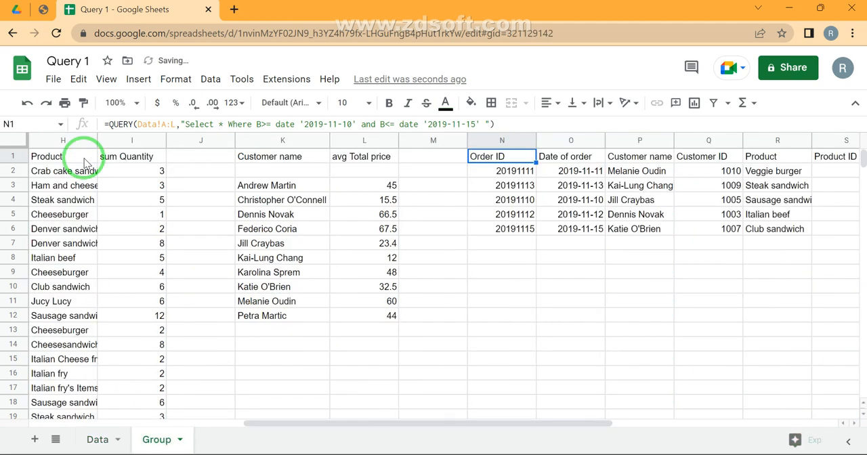
# - Examine the N1 query's output and look up the Data sheet's column letters for the Select list
pyautogui.press('Right')
pyautogui.hotkey('ctrl', 'Right')
pyautogui.click(85, 162)
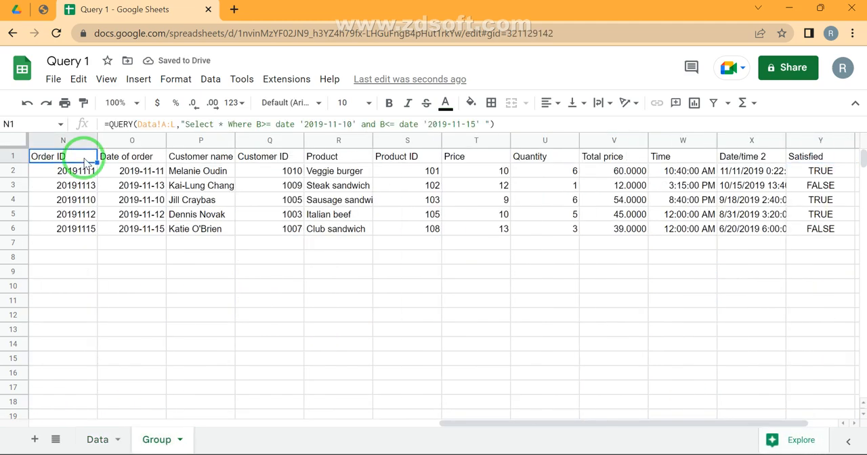
pyautogui.doubleClick(85, 160)
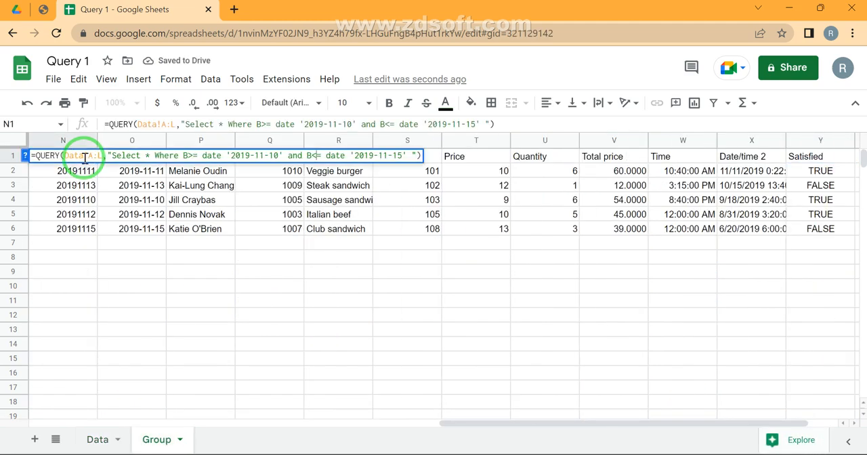
pyautogui.press('Left')
pyautogui.press('Left')
pyautogui.press('Left')
pyautogui.press('Left')
pyautogui.press('Left')
pyautogui.press('Left')
pyautogui.press('Left')
pyautogui.press('Left')
pyautogui.press('Left')
pyautogui.press('Left')
pyautogui.press('Left')
pyautogui.press('Left')
pyautogui.press('Left')
pyautogui.press('Left')
pyautogui.press('Left')
pyautogui.press('Left')
pyautogui.press('Left')
pyautogui.press('Left')
pyautogui.press('Left')
pyautogui.hotkey('shift', 'Left')
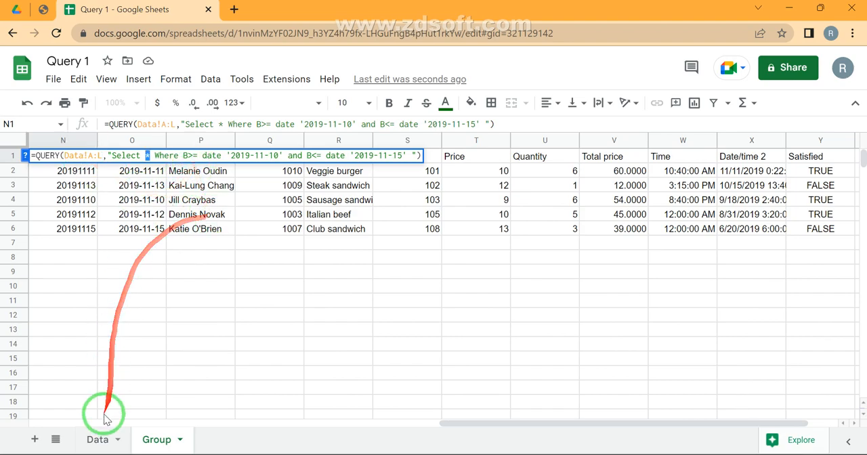
pyautogui.click(98, 440)
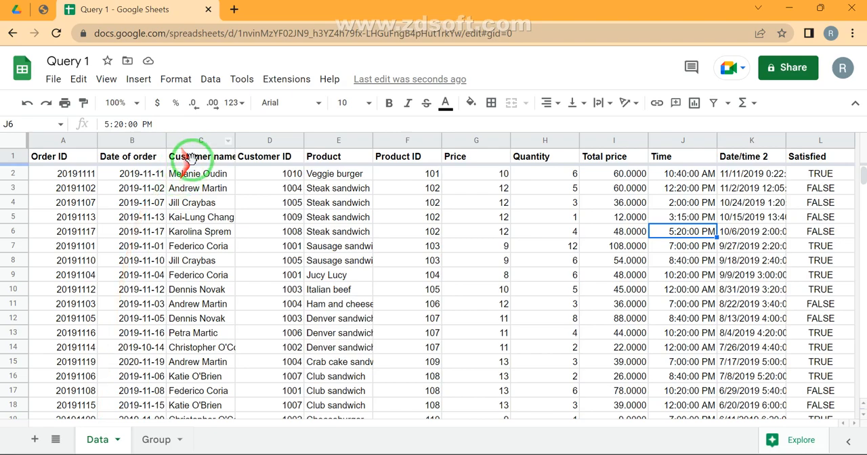
pyautogui.click(156, 439)
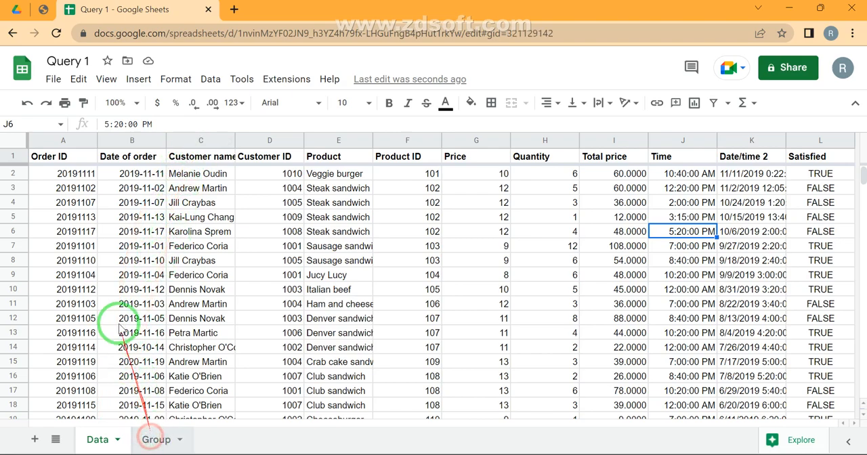
# - Replace the asterisk in the N1 query's Select clause with C,Sum(H)
pyautogui.press('F2')
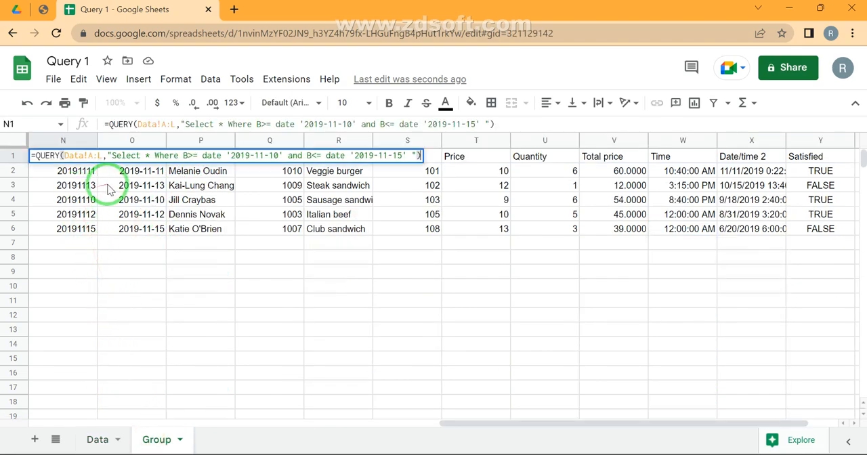
pyautogui.click(150, 156)
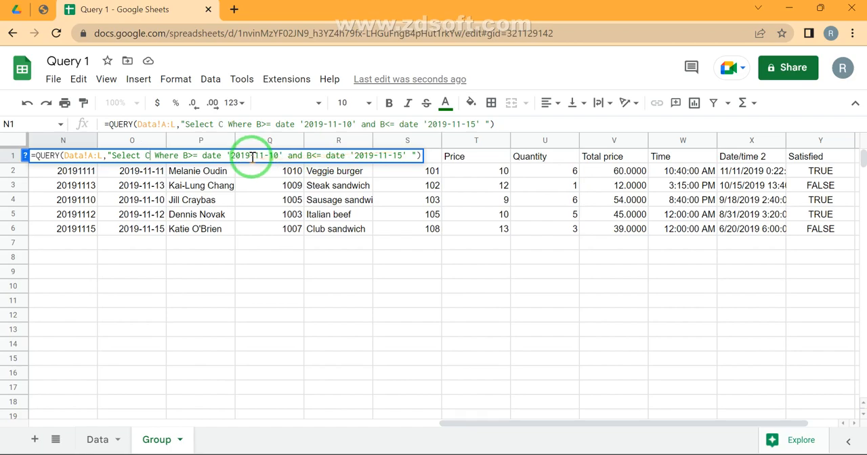
pyautogui.write(',Sum(')
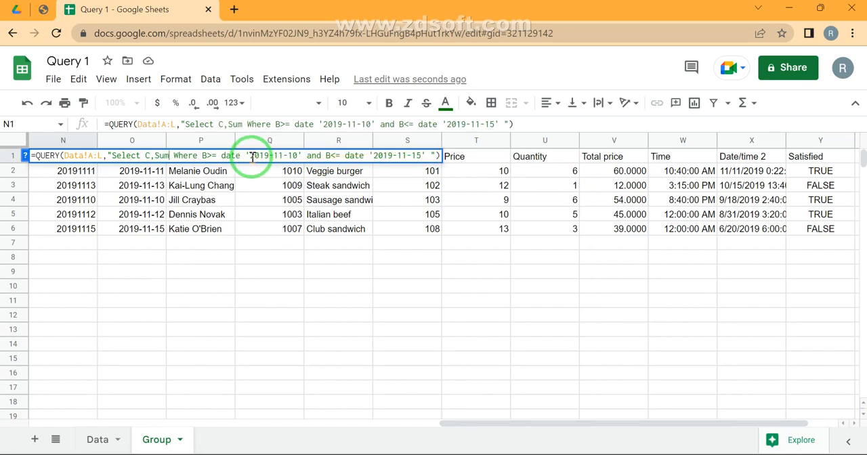
pyautogui.write('H)')
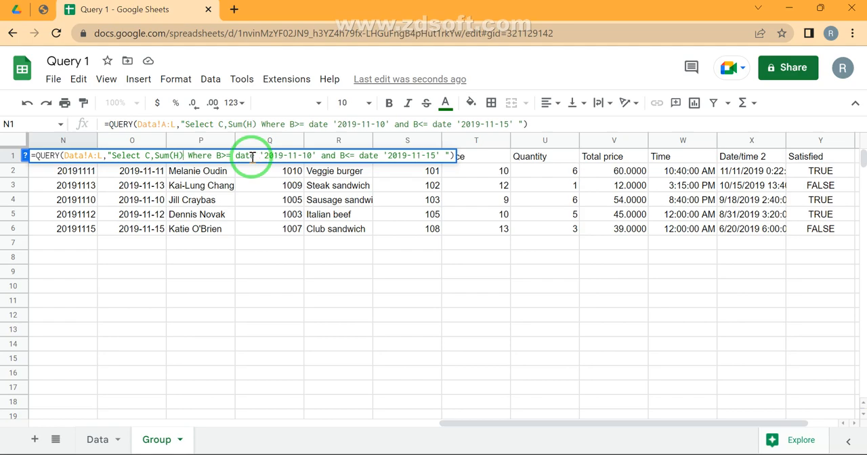
# - Append Group By C after the date conditions in the N1 query and enter the formula
pyautogui.click(439, 155)
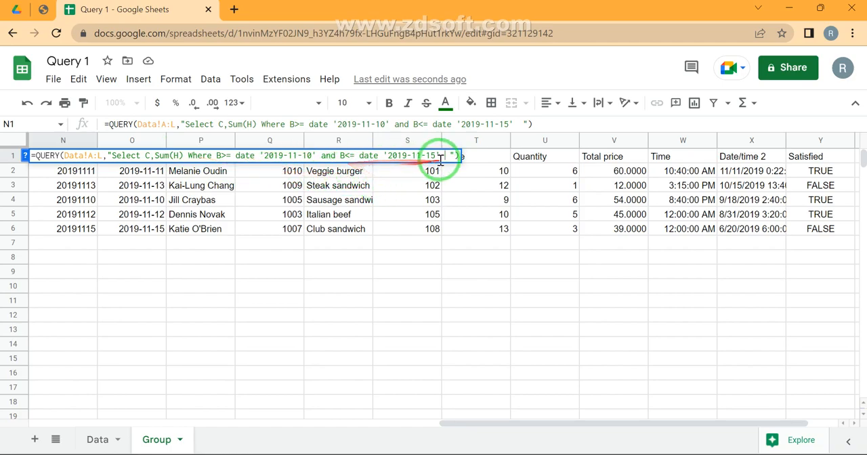
pyautogui.write('Group')
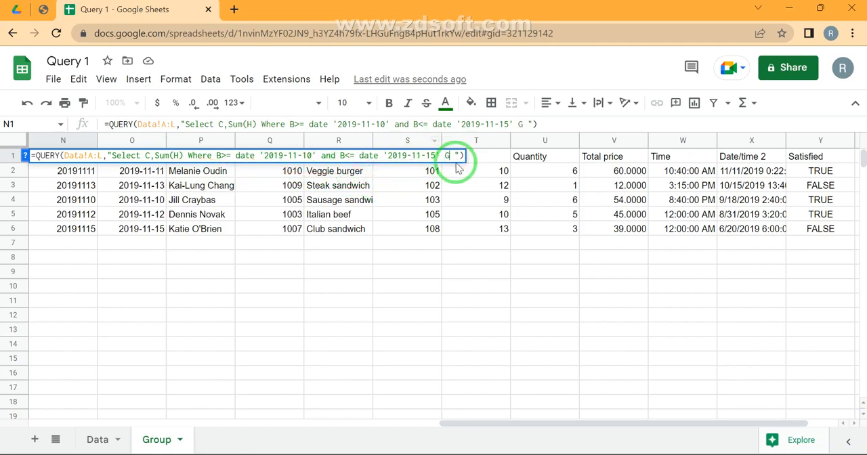
pyautogui.write(' By ')
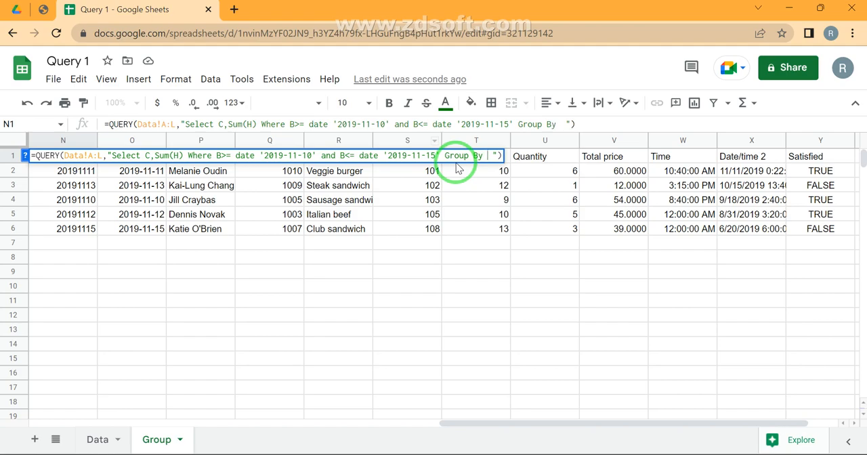
pyautogui.write('C')
pyautogui.press('Return')
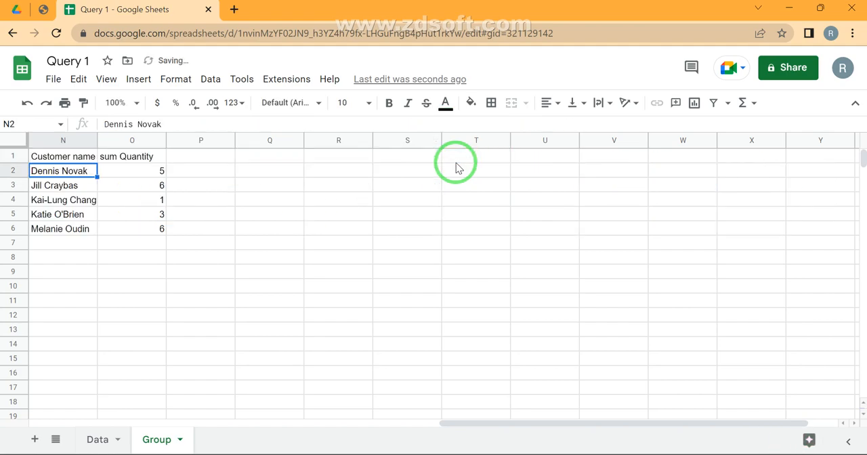
# - Compare the customer names and summed quantities in N1:O6 with the orders on the Data sheet
pyautogui.press('Up')
pyautogui.hscroll(-2, 455, 167)
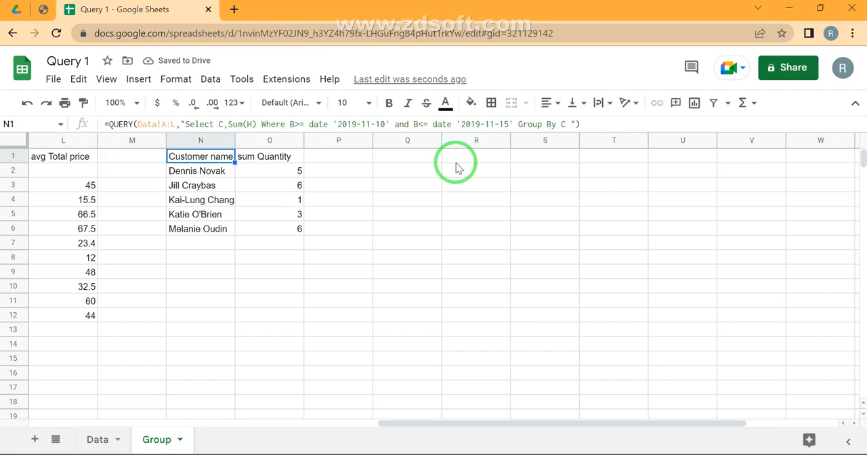
pyautogui.hotkey('ctrl', 'shift', 'Down')
pyautogui.hotkey('shift', 'Right')
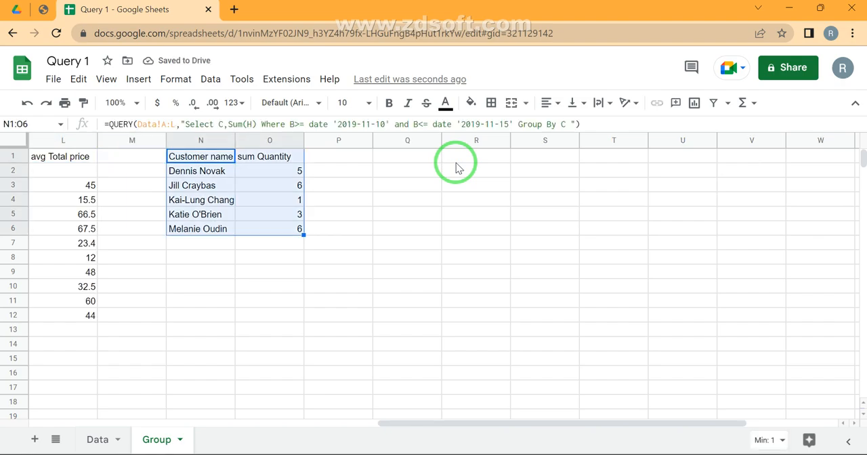
pyautogui.click(296, 174)
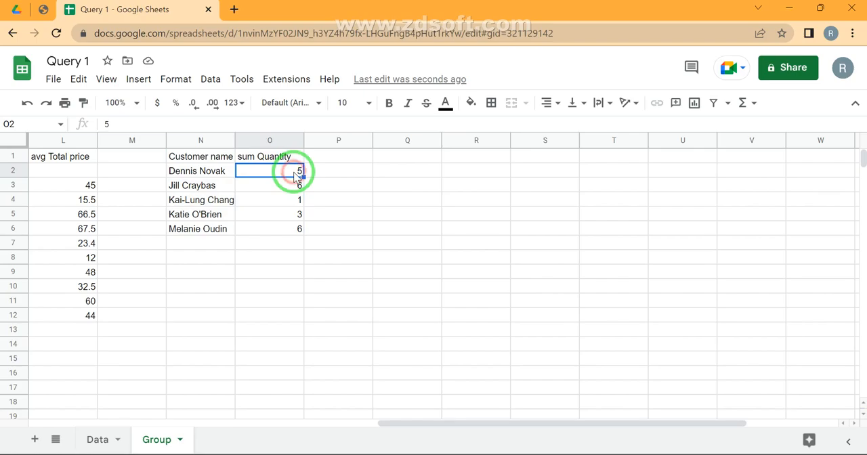
pyautogui.click(106, 433)
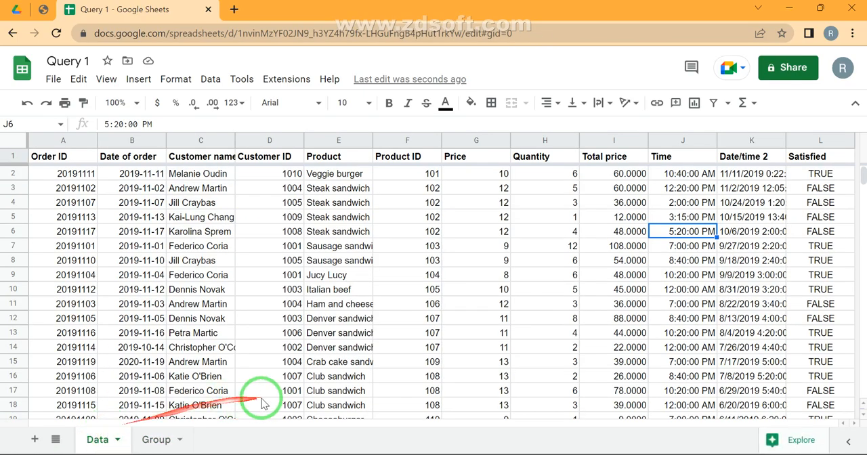
pyautogui.click(157, 441)
pyautogui.click(278, 175)
pyautogui.moveTo(278, 175); pyautogui.dragTo(271, 229)
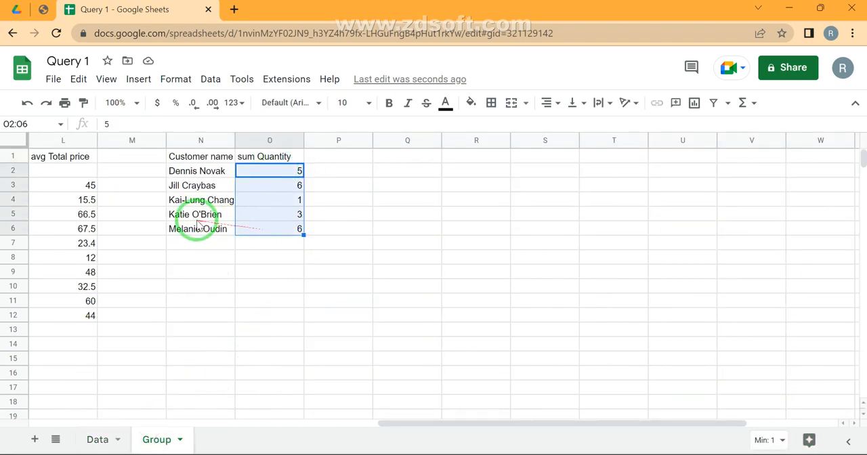
pyautogui.click(98, 438)
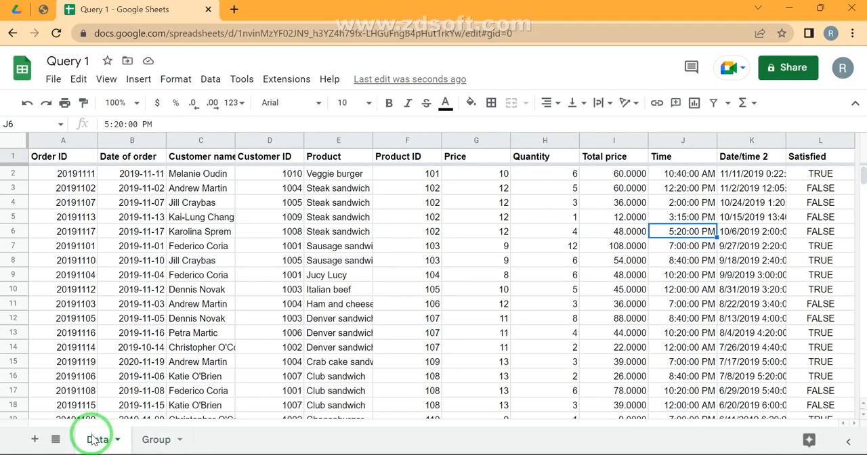
# - Delete the customer column C from the Select clause of the N1 query on the Group sheet, leaving only Sum(H)
pyautogui.click(155, 439)
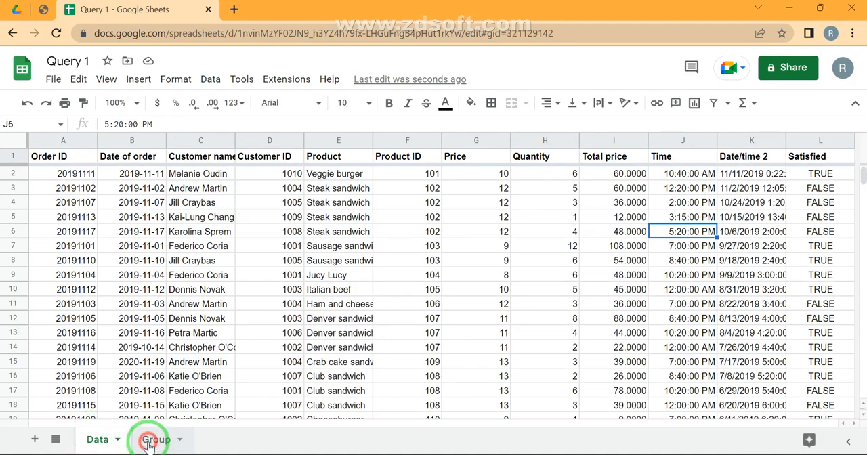
pyautogui.click(209, 156)
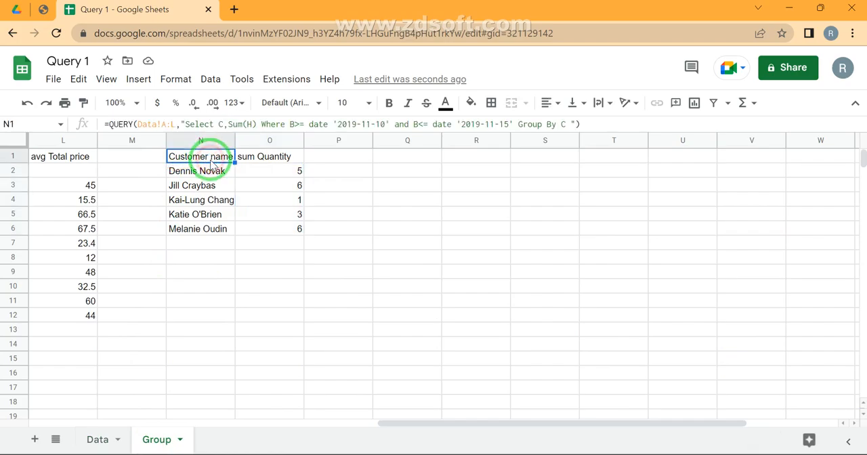
pyautogui.click(228, 124)
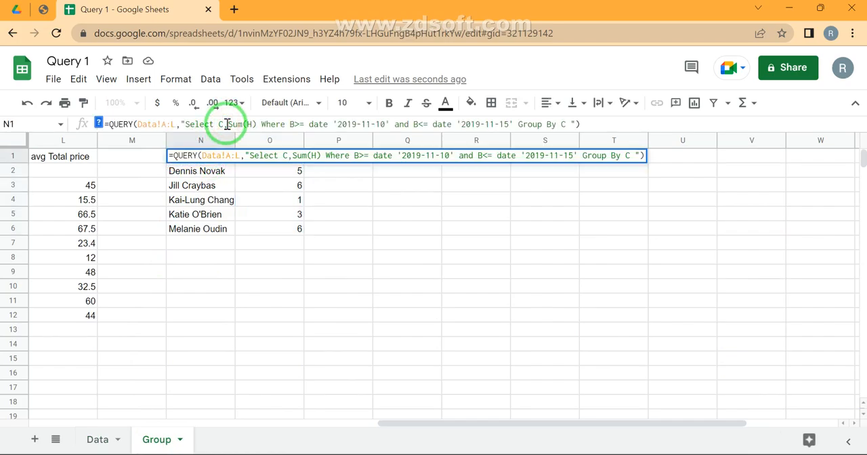
pyautogui.press('BackSpace')
pyautogui.press('BackSpace')
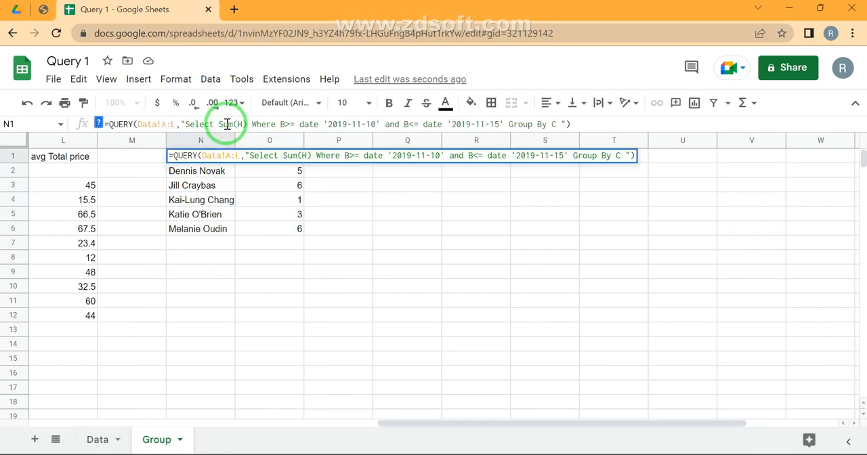
# - Remove the Group By C clause from the end of the N1 query and enter the formula
pyautogui.press('End')
pyautogui.press('Left')
pyautogui.press('Left')
pyautogui.hotkey('shift', 'Left')
pyautogui.hotkey('shift', 'Left')
pyautogui.hotkey('shift', 'Left')
pyautogui.hotkey('shift', 'Left')
pyautogui.hotkey('shift', 'Left')
pyautogui.hotkey('shift', 'Left')
pyautogui.hotkey('shift', 'Left')
pyautogui.hotkey('shift', 'Left')
pyautogui.hotkey('shift', 'Left')
pyautogui.press('BackSpace')
pyautogui.press('Return')
# - Check the ungrouped total quantity in N2 and undo the last change to the N1 query
pyautogui.press('Up')
pyautogui.press('Down')
pyautogui.press('Up')
pyautogui.press('Down')
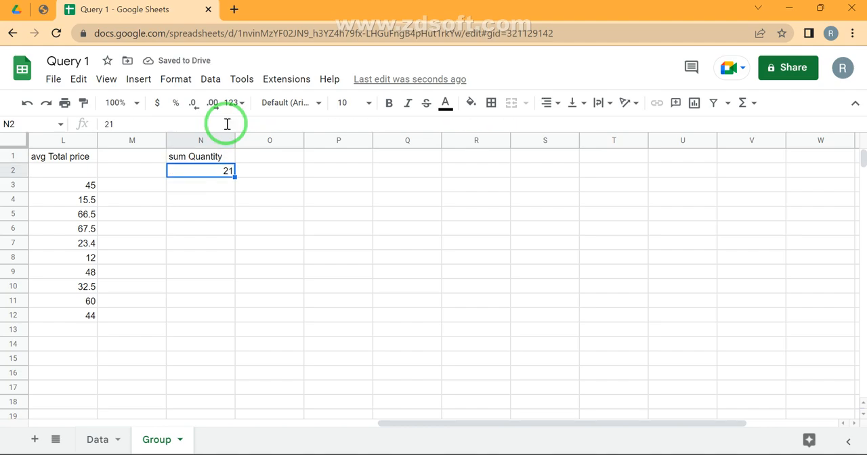
pyautogui.hotkey('ctrl', 'z')
# - Select the summed quantities in O2:O6 and switch the selection summary to Sum
pyautogui.press('Right')
pyautogui.press('Down')
pyautogui.hotkey('ctrl', 'shift', 'Down')
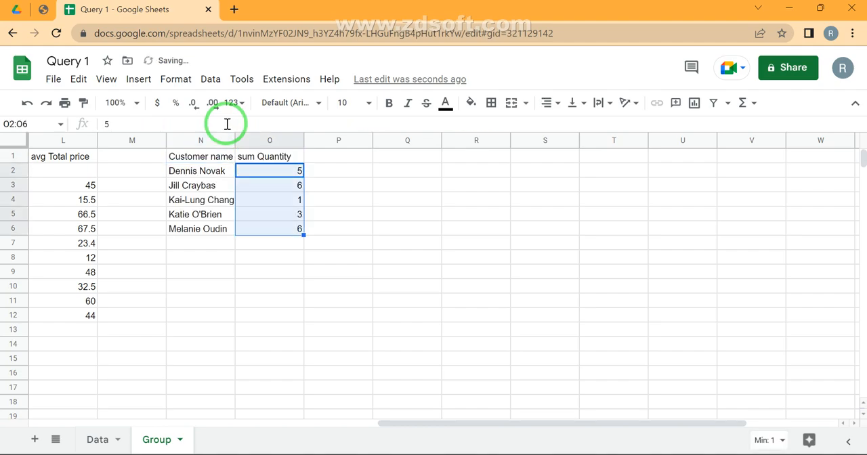
pyautogui.click(769, 434)
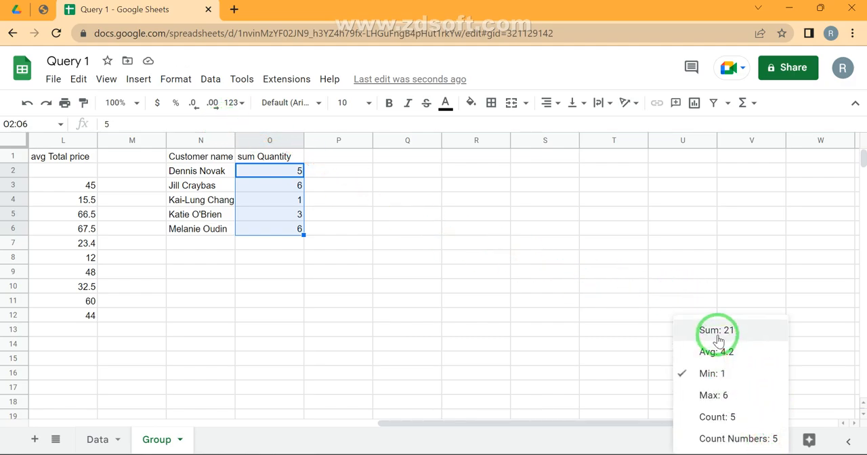
pyautogui.click(717, 330)
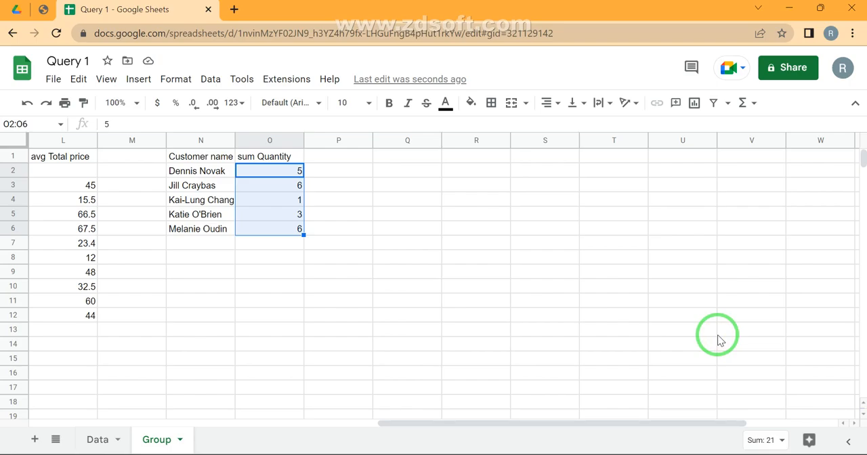
# - Switch to the Query Stages PDF, review the PIVOT entry and its options, and return to the Query 1 spreadsheet's Data sheet
pyautogui.click(114, 442)
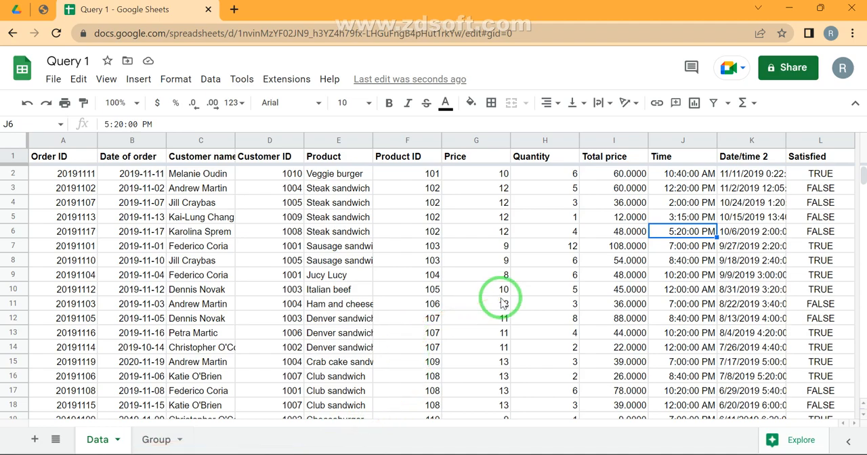
pyautogui.click(45, 9)
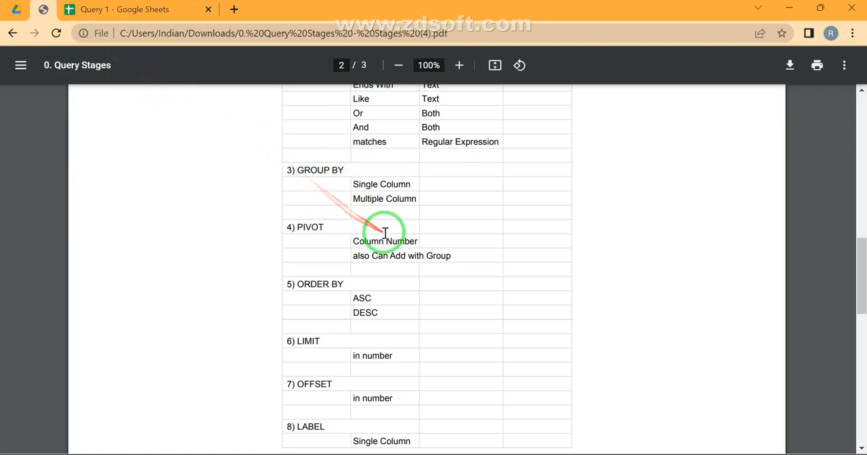
pyautogui.moveTo(352, 240); pyautogui.dragTo(428, 282)
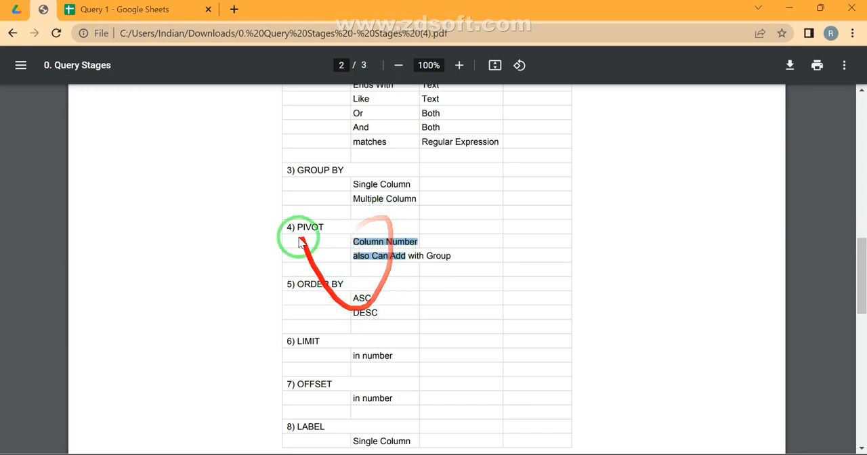
pyautogui.click(147, 12)
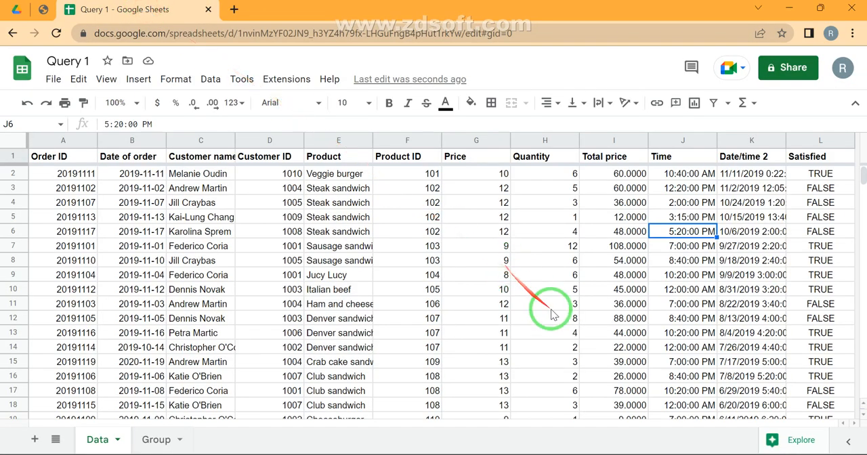
pyautogui.doubleClick(704, 454)
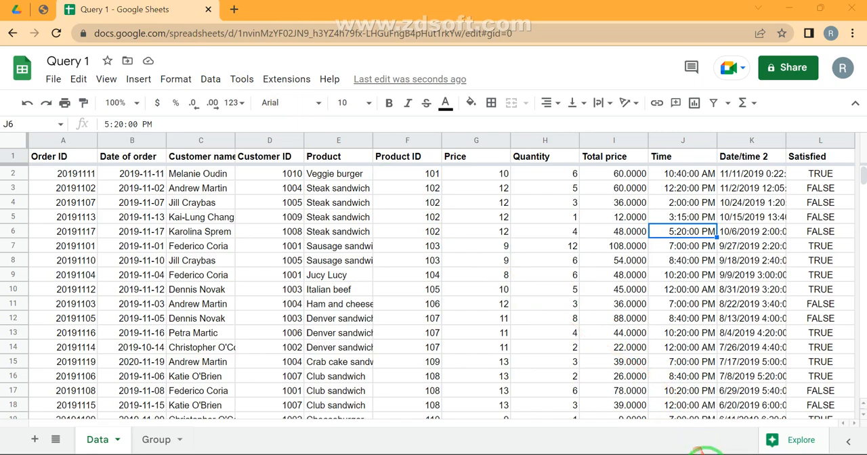